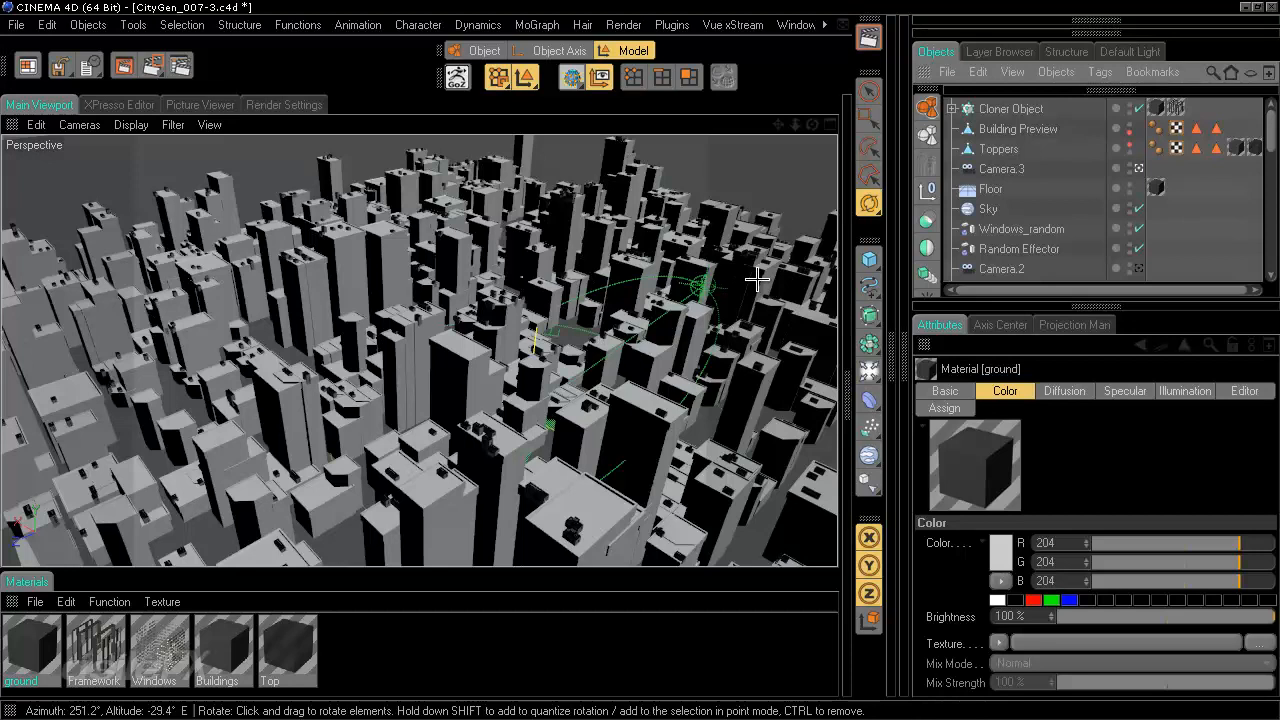
Duplicate the Building Preview object and turn off the copy's visibility in the editor
left_click(1017, 129)
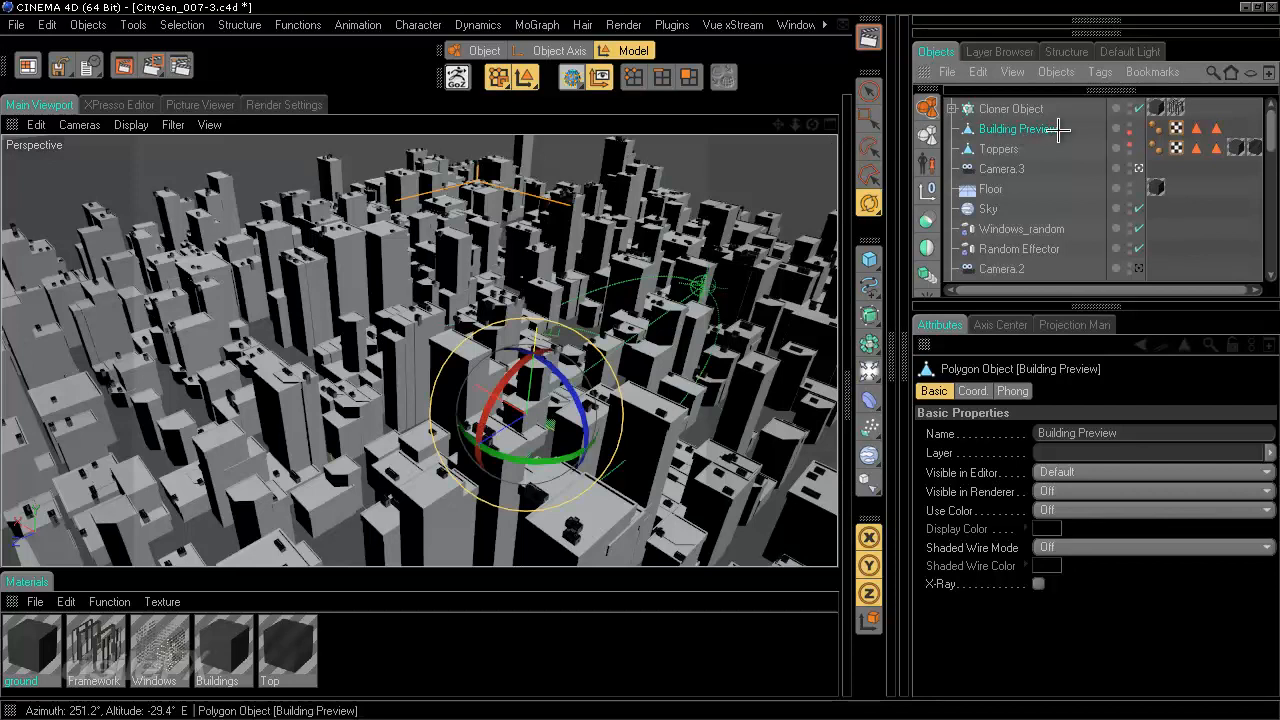
key("ctrl+c")
key("ctrl+v")
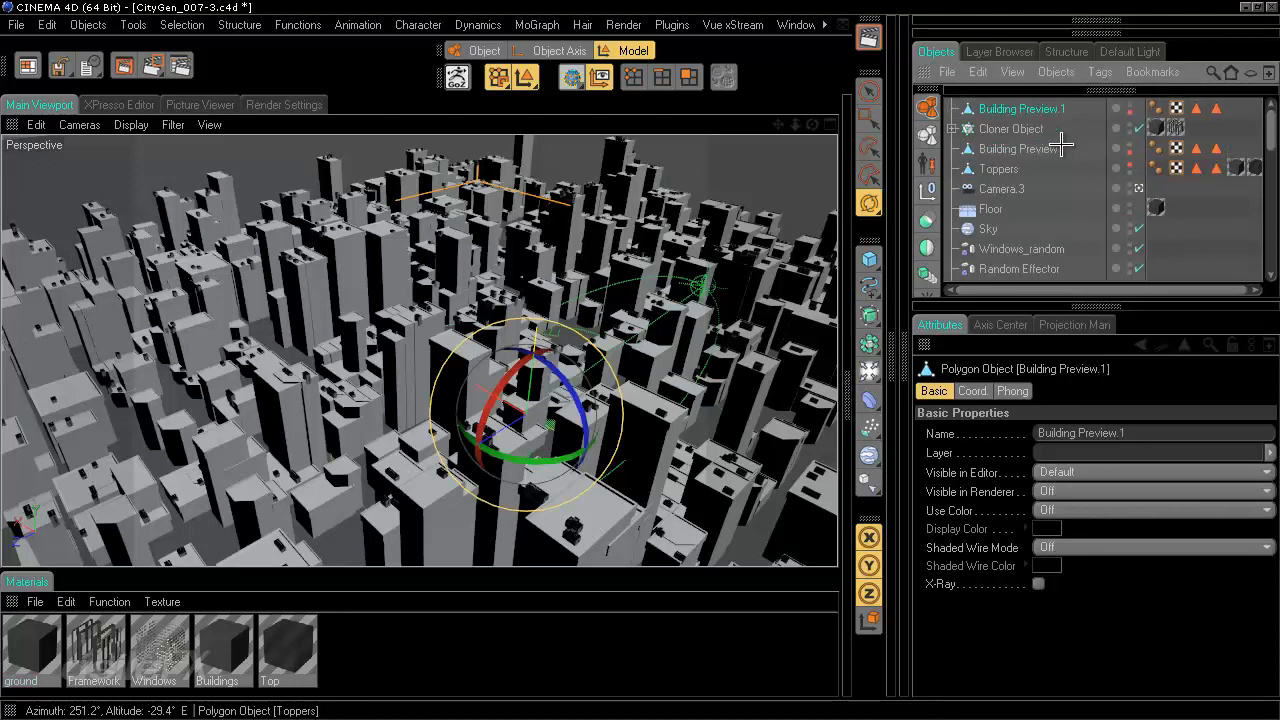
left_click(1129, 104)
left_click(1129, 104)
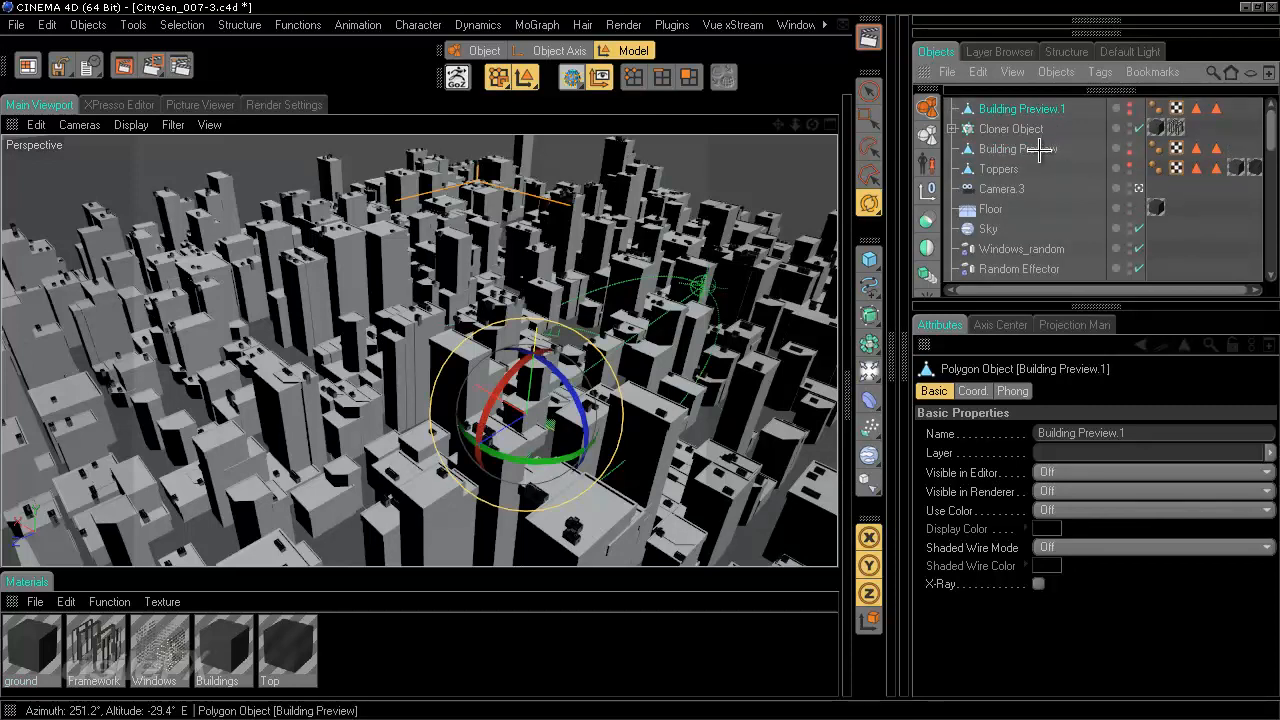
Move the hidden copy of Building Preview into the Null Object at the end of the object hierarchy
left_click_drag(1027, 110, 1003, 270)
scroll(1049, 259, "up", 8)
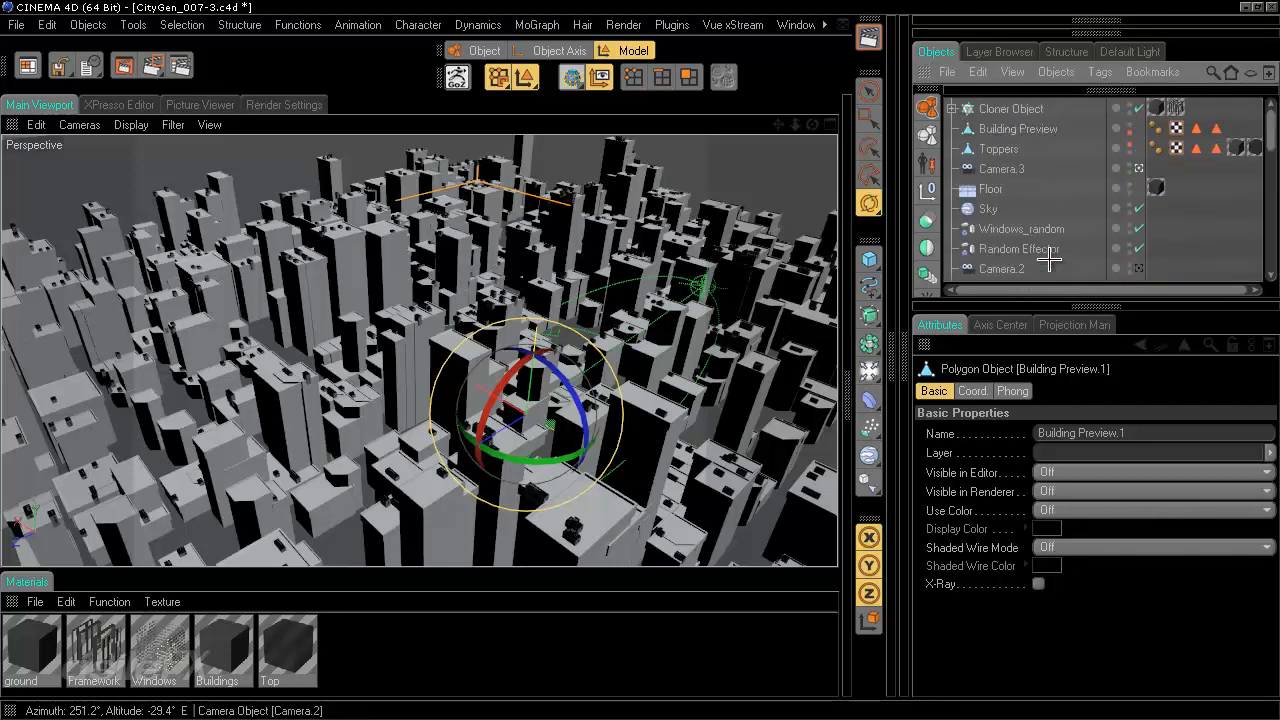
scroll(1049, 261, "down", 4)
left_click(953, 127)
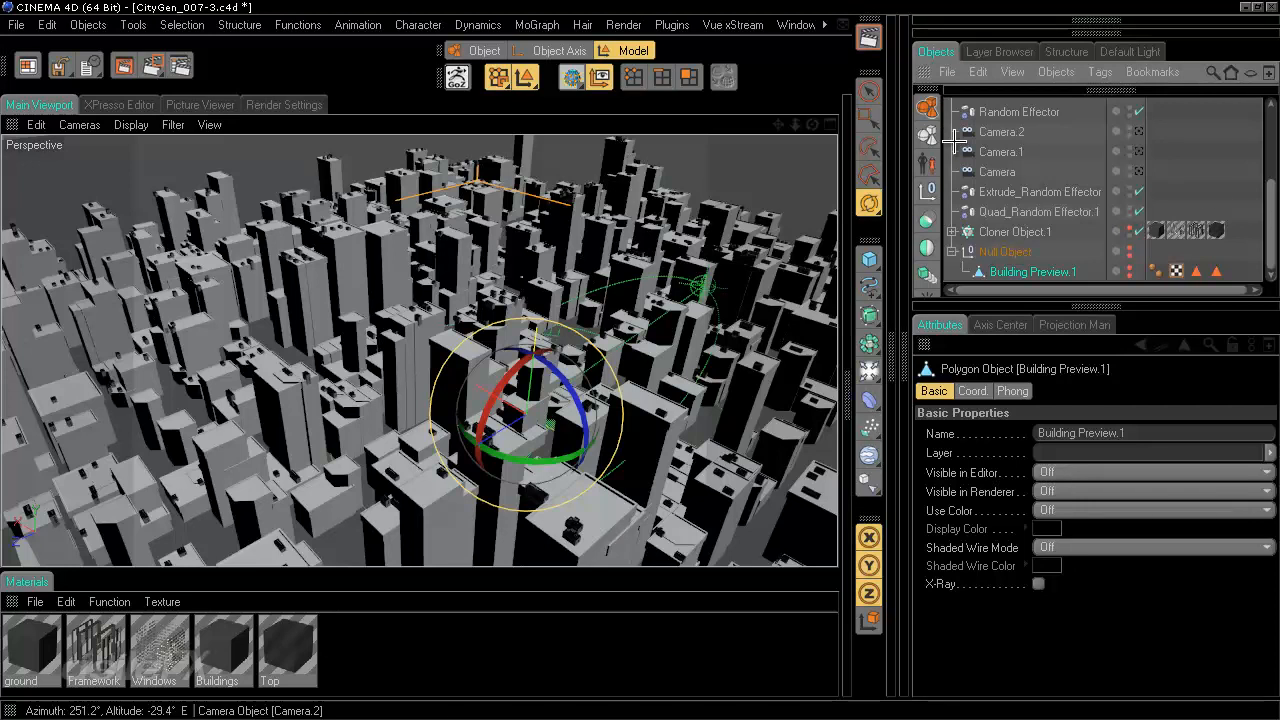
left_click(1171, 197)
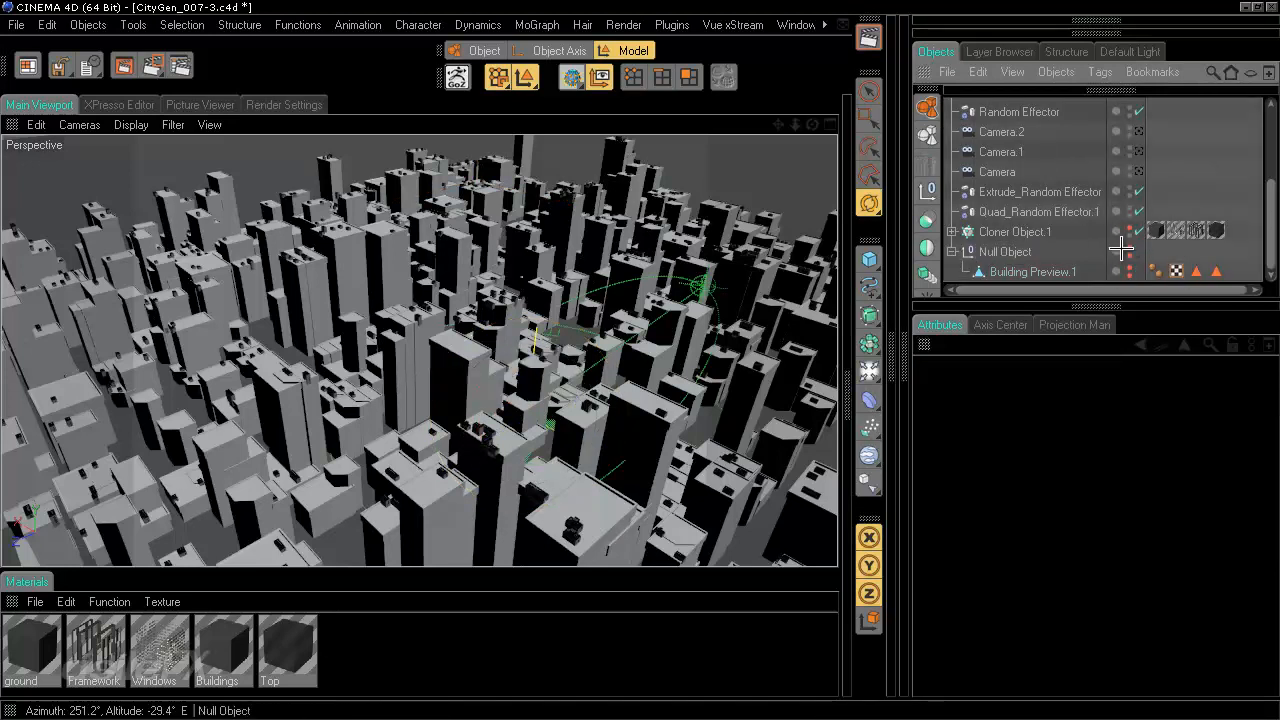
scroll(1121, 249, "up", 3)
scroll(1124, 248, "up", 1)
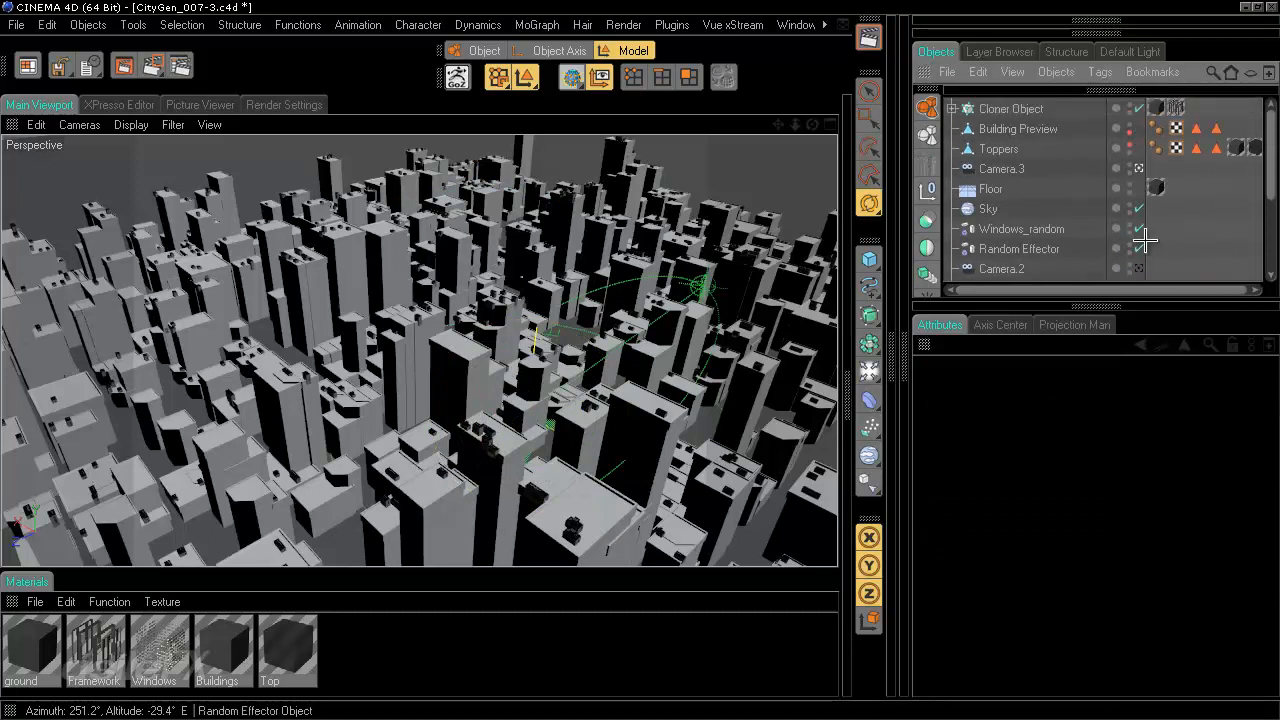
Delete the selected rooftop polygons from the original Building Preview object
left_click(1018, 129)
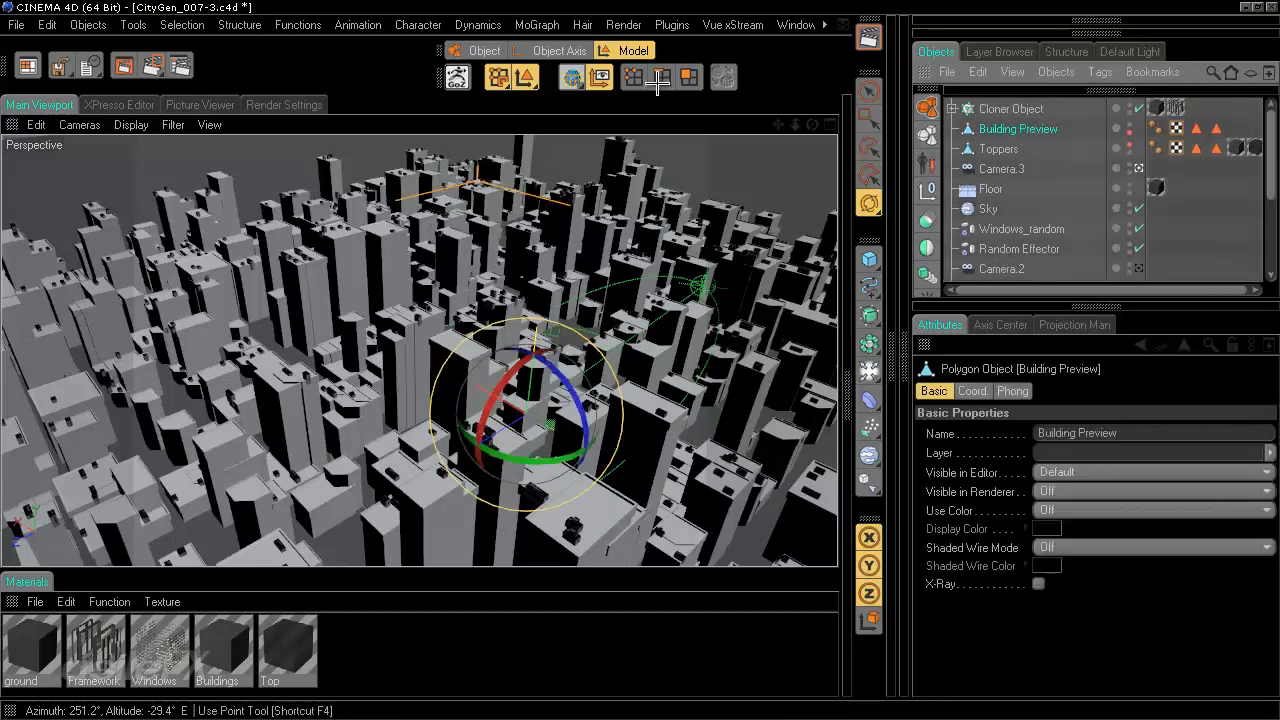
left_click(689, 77)
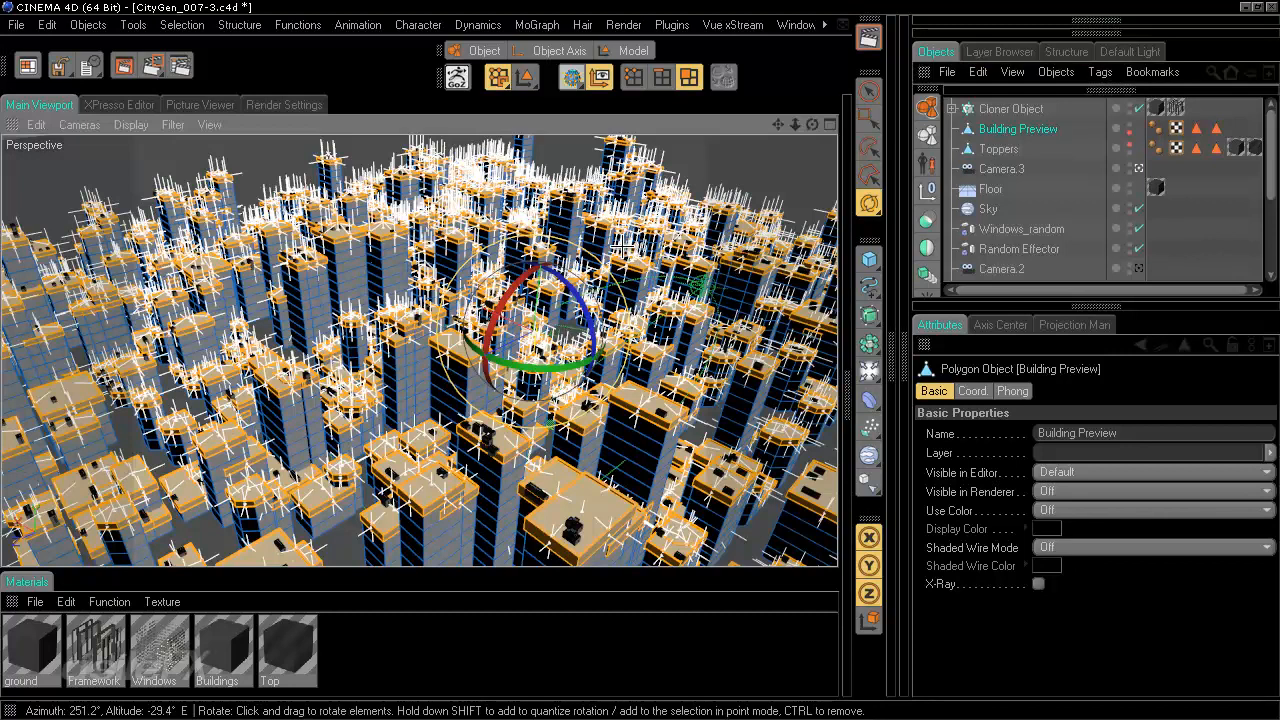
key("Delete")
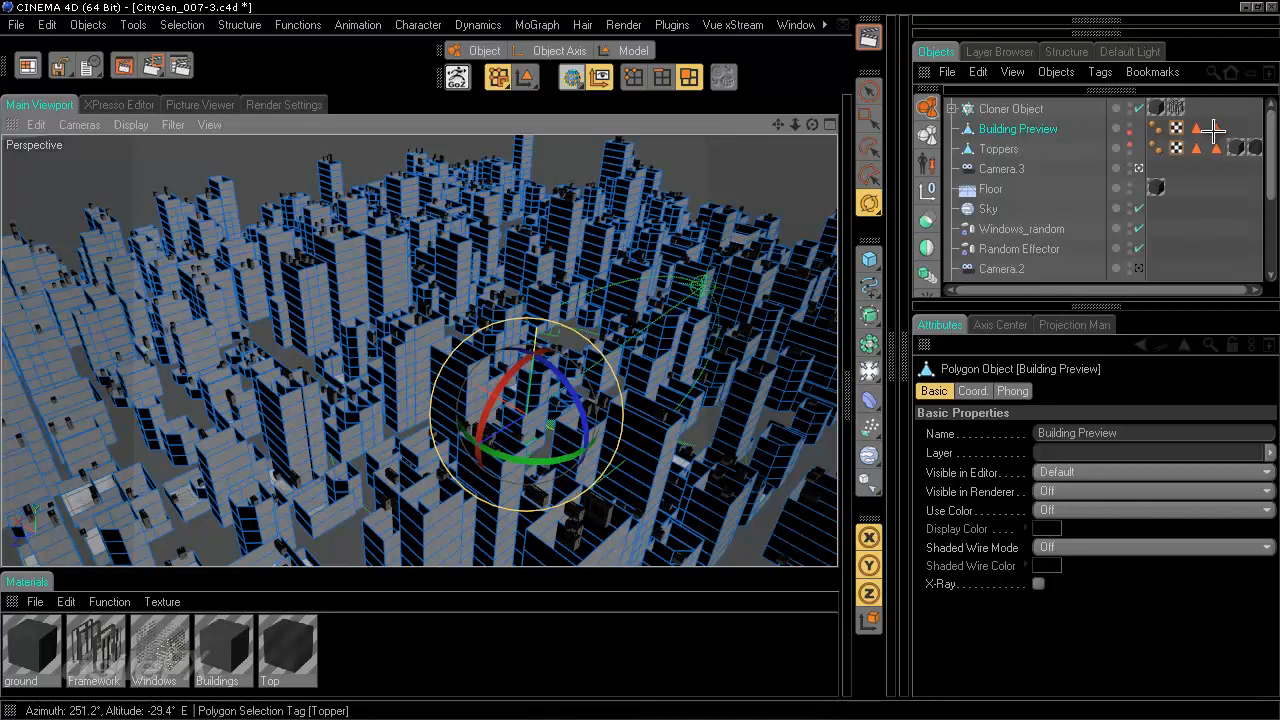
left_click(1214, 128)
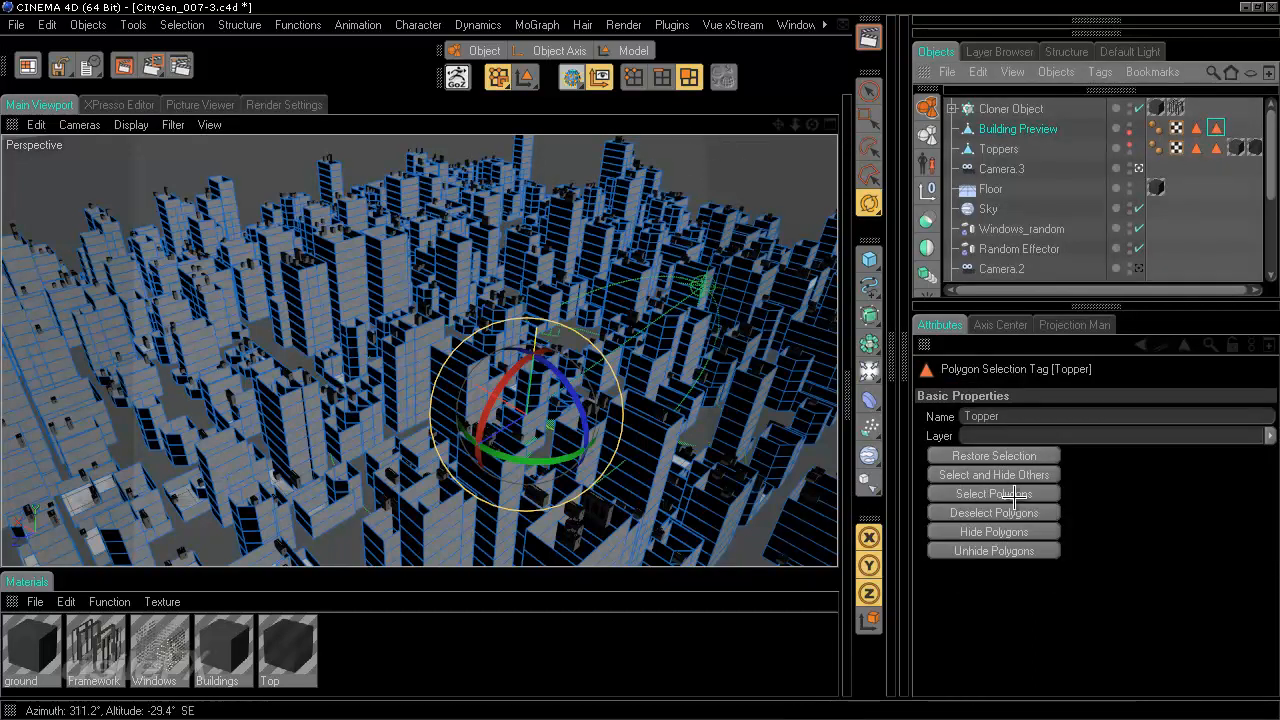
left_click(633, 80)
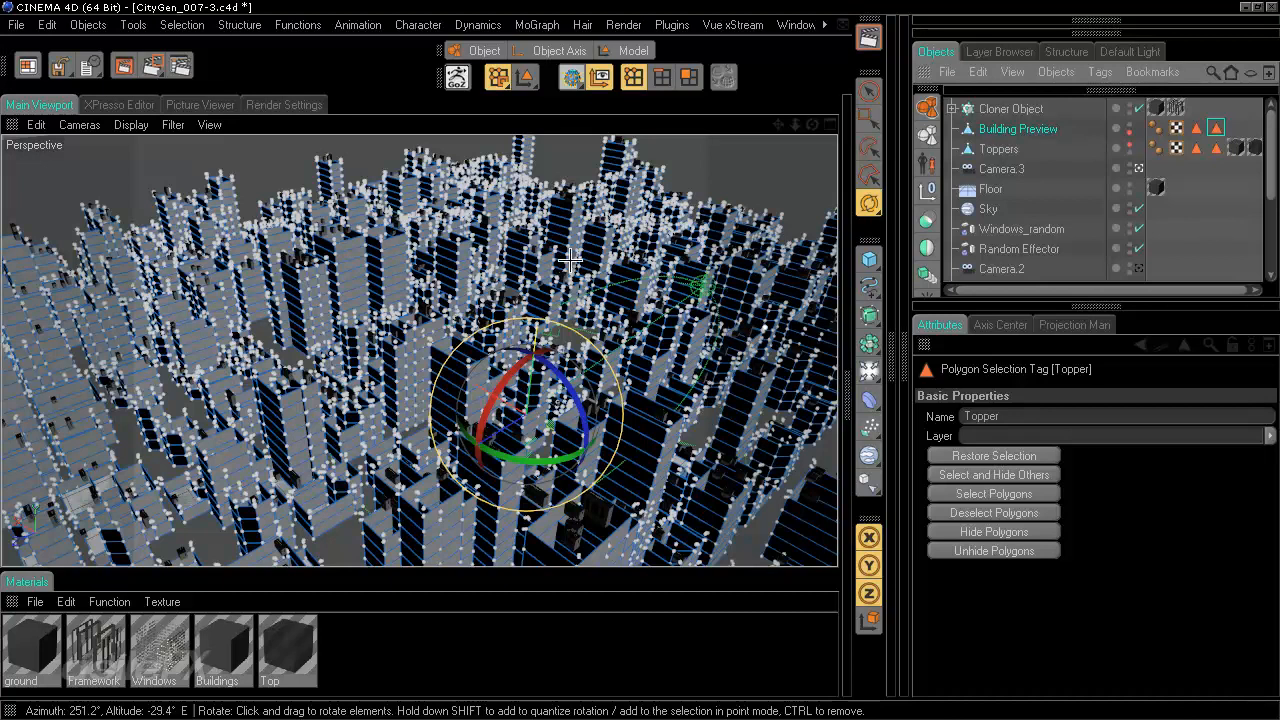
left_click(247, 26)
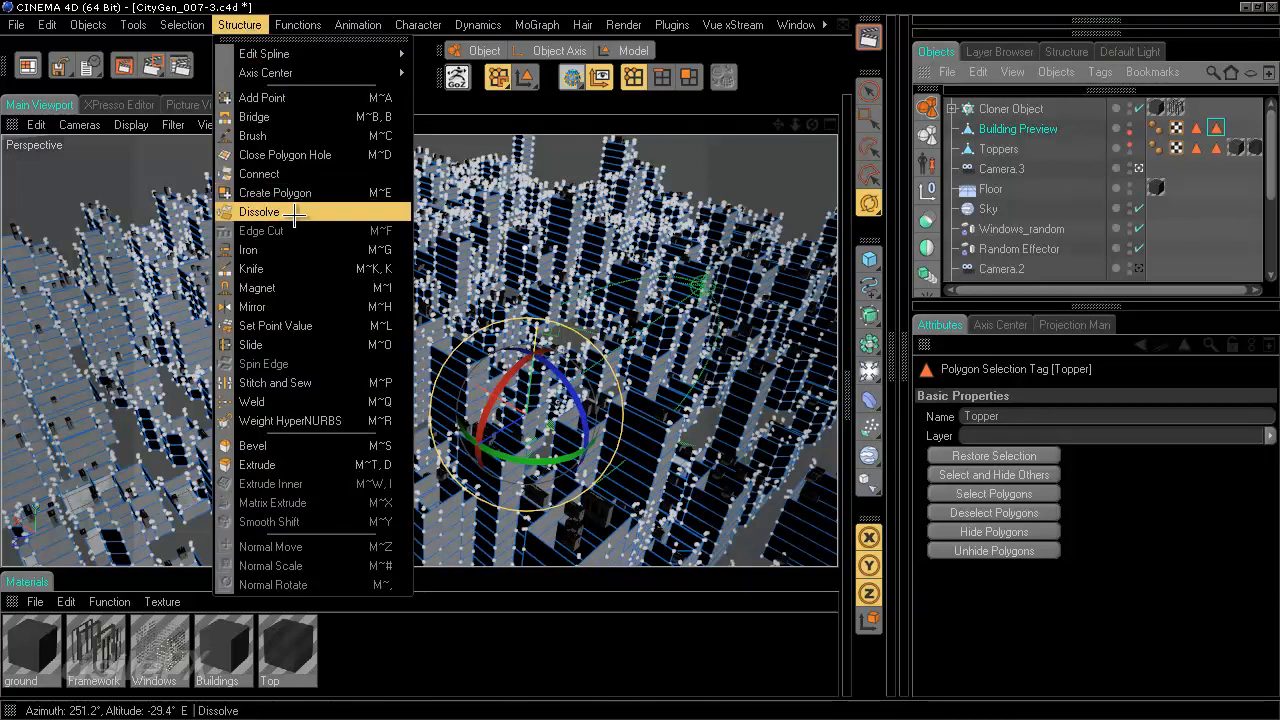
left_click(449, 185)
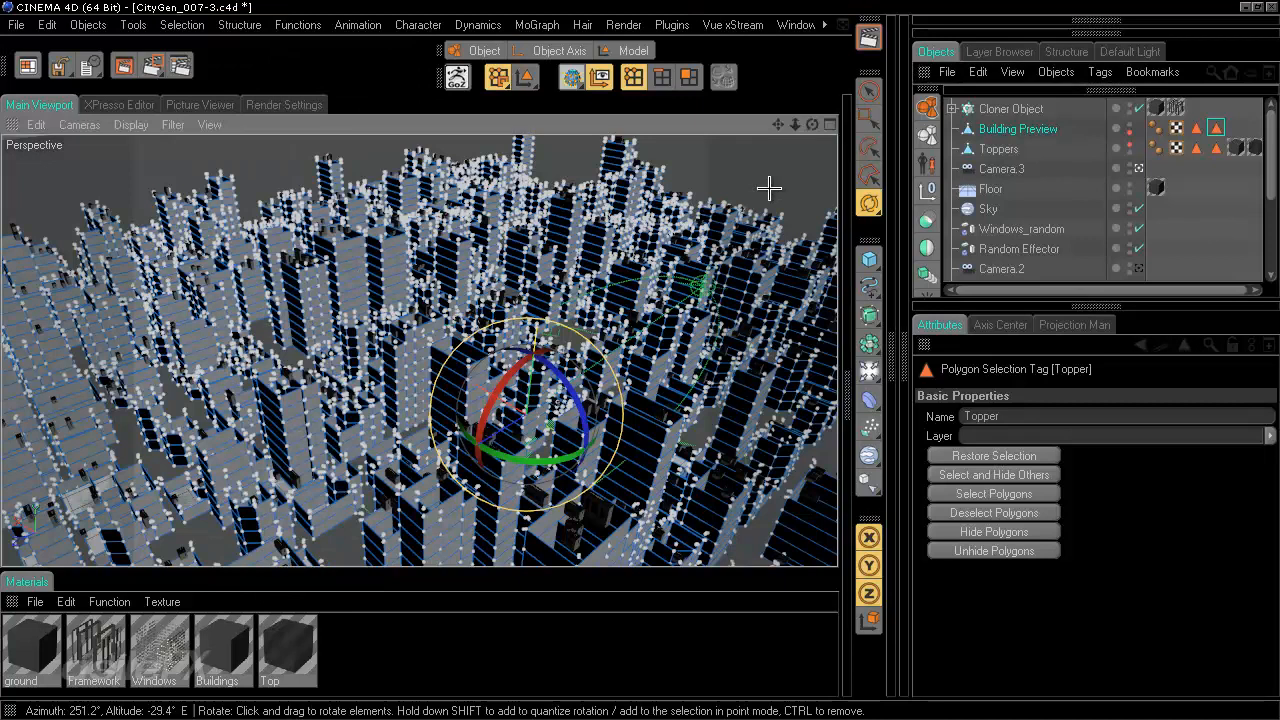
Optimize the whole Building Preview mesh, including polygons, unused points and points, with a tolerance of 0.01 m
left_click(1030, 129)
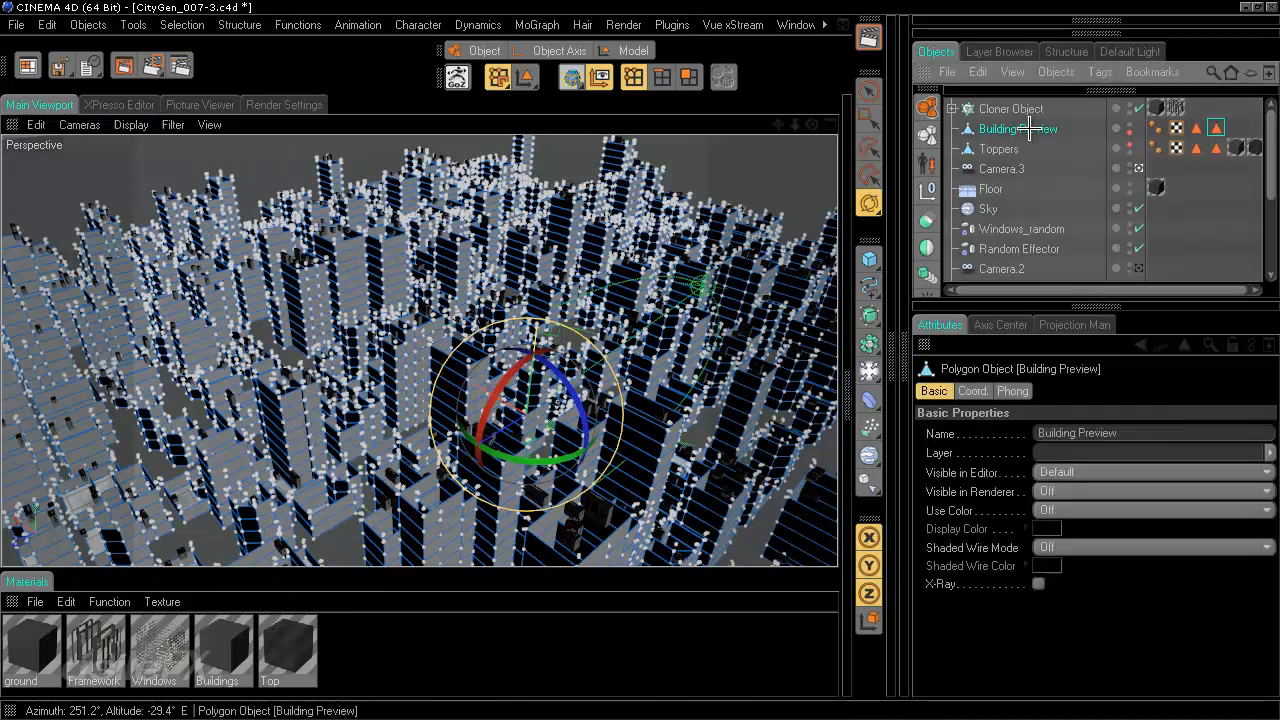
left_click(670, 78)
left_click(634, 50)
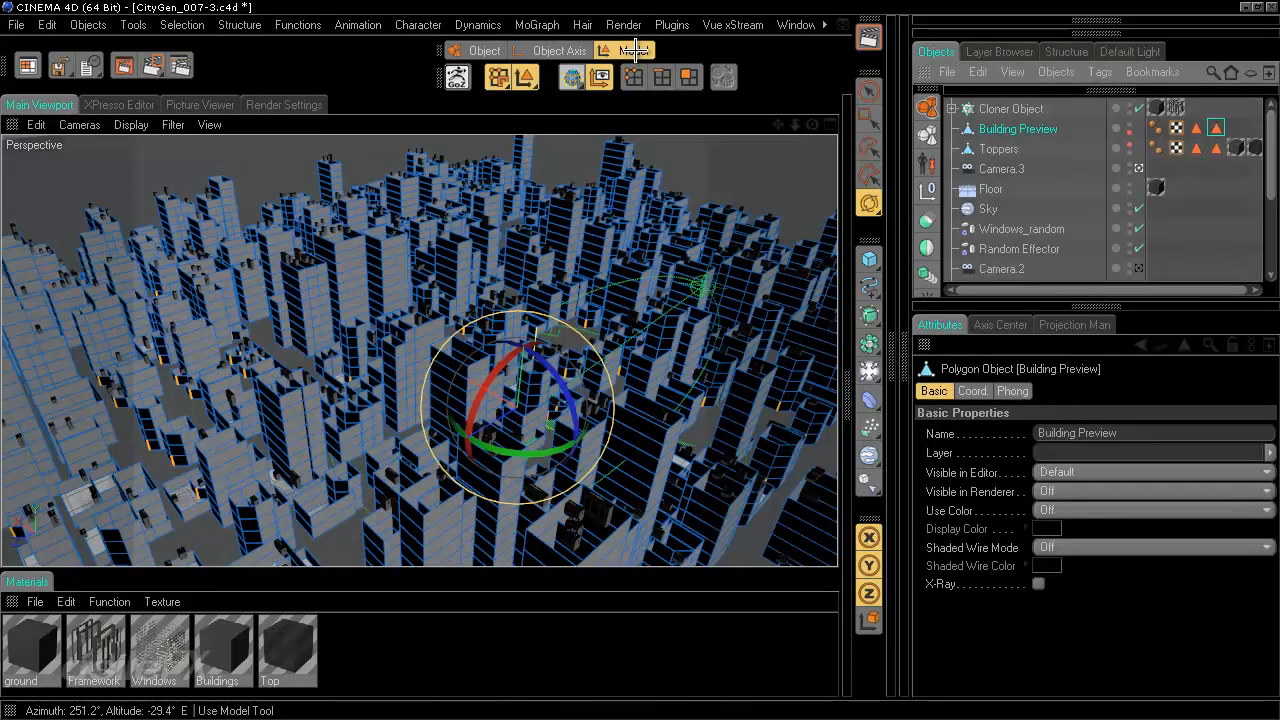
left_click(290, 25)
mouse_move(255, 26)
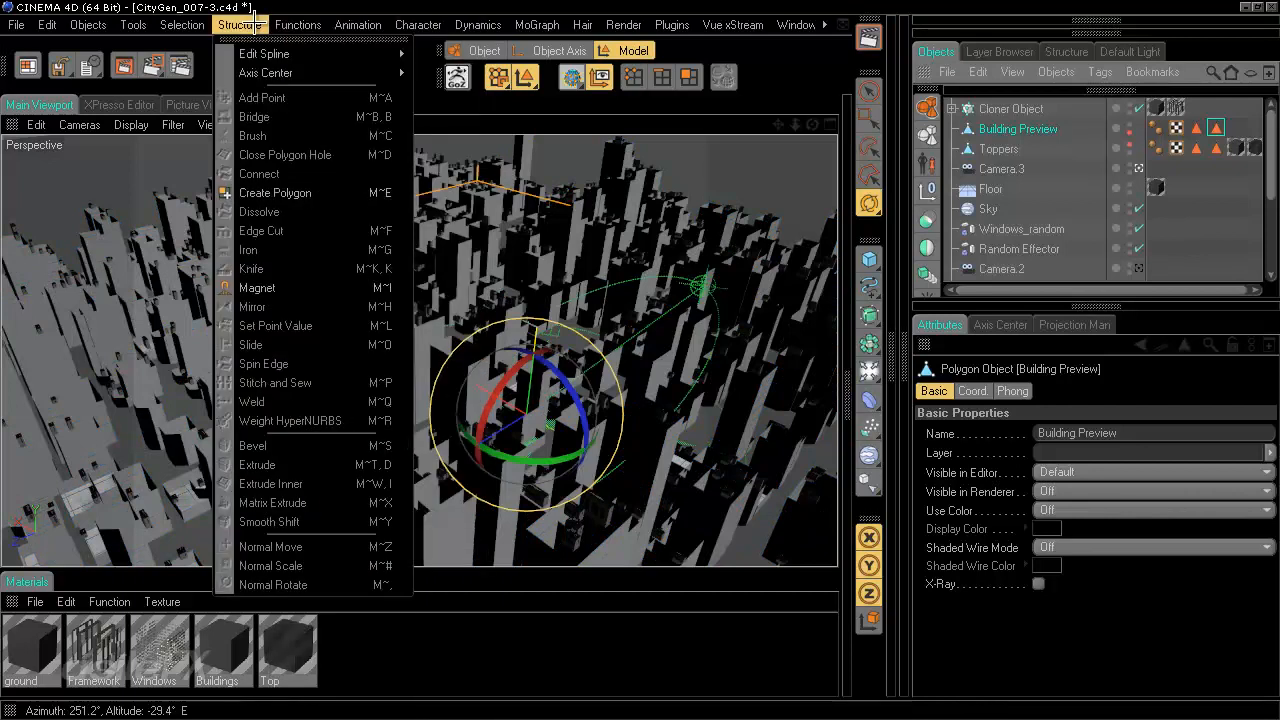
mouse_move(298, 25)
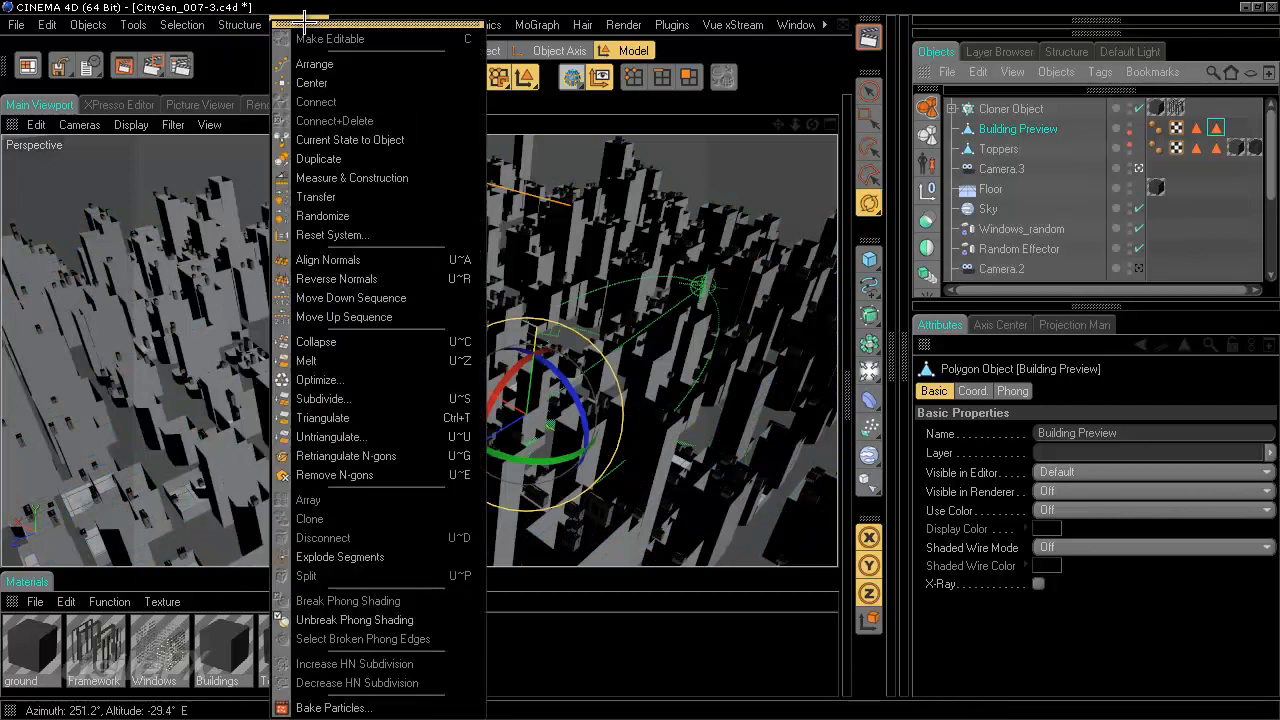
left_click(345, 380)
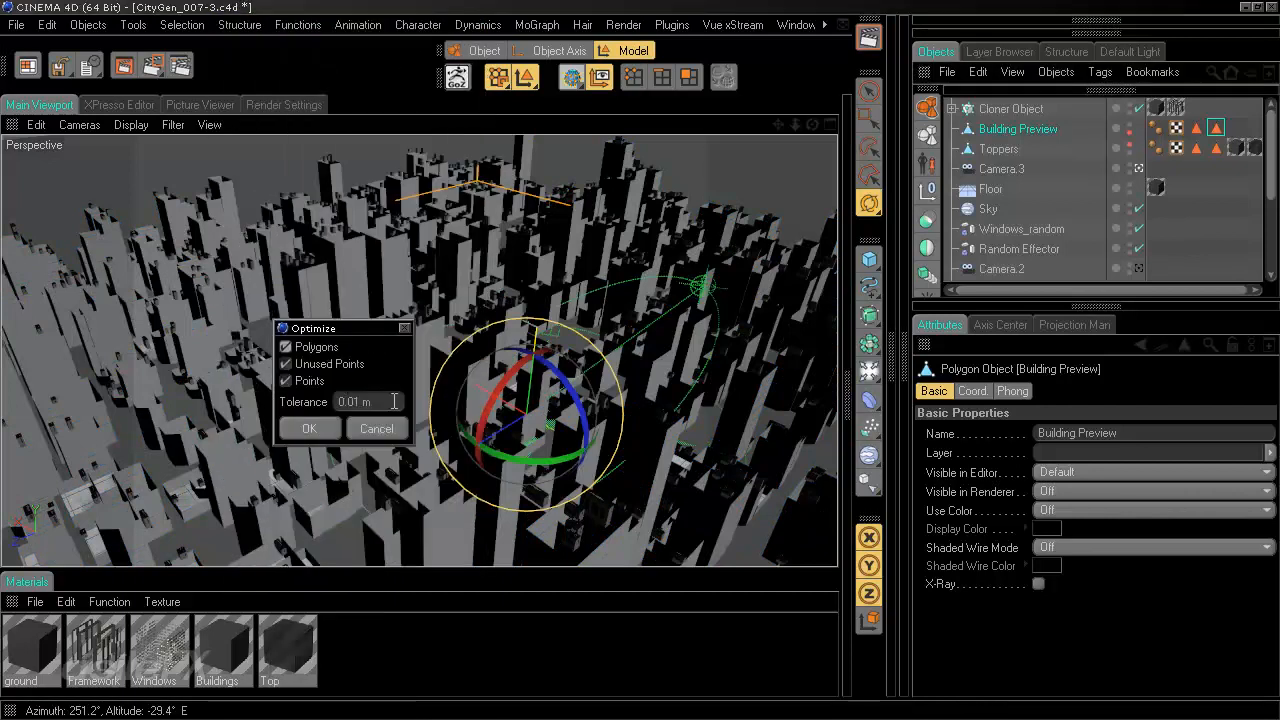
left_click(316, 428)
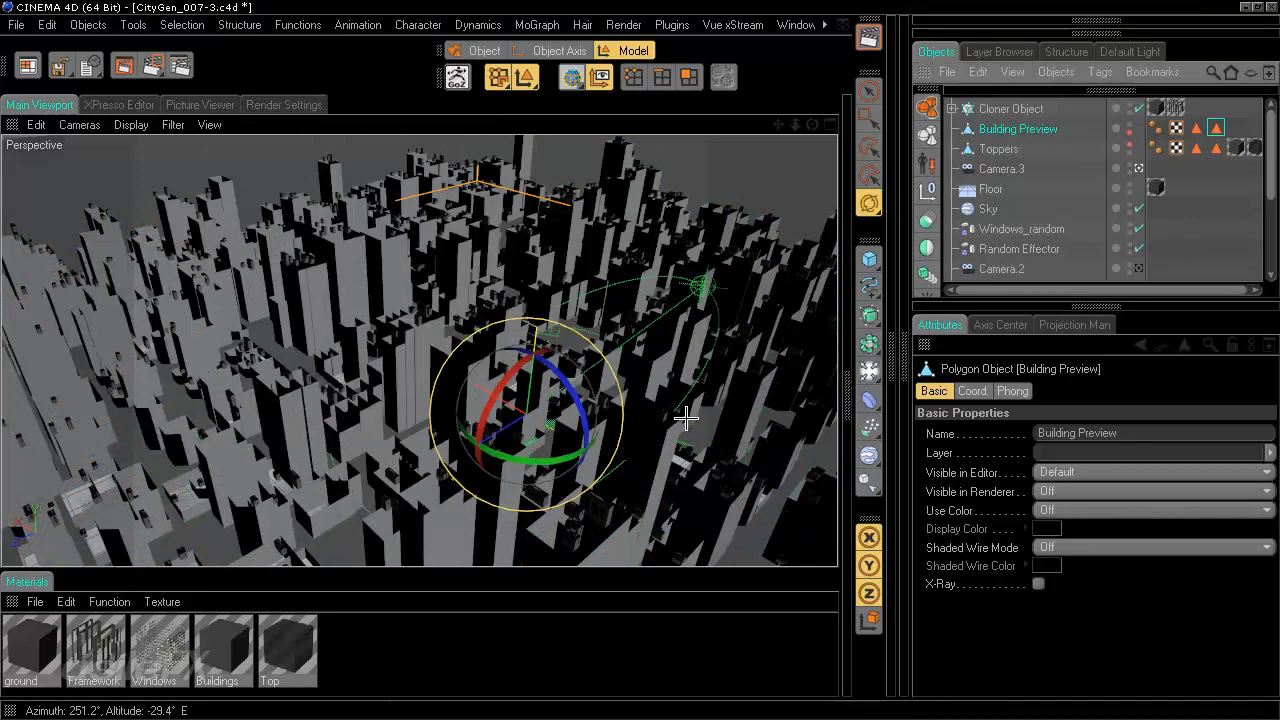
Check the remaining points of Building Preview, and make the Toppers object visible in the viewport
left_click(633, 77)
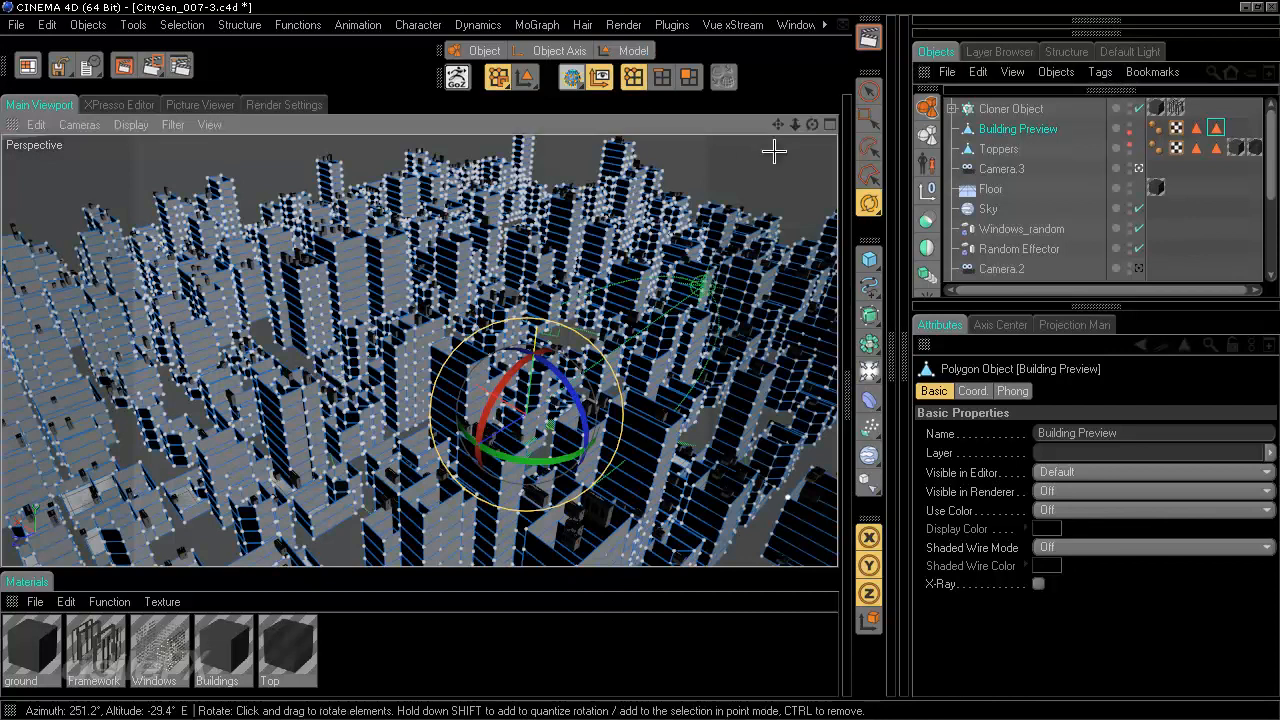
left_click(1237, 106)
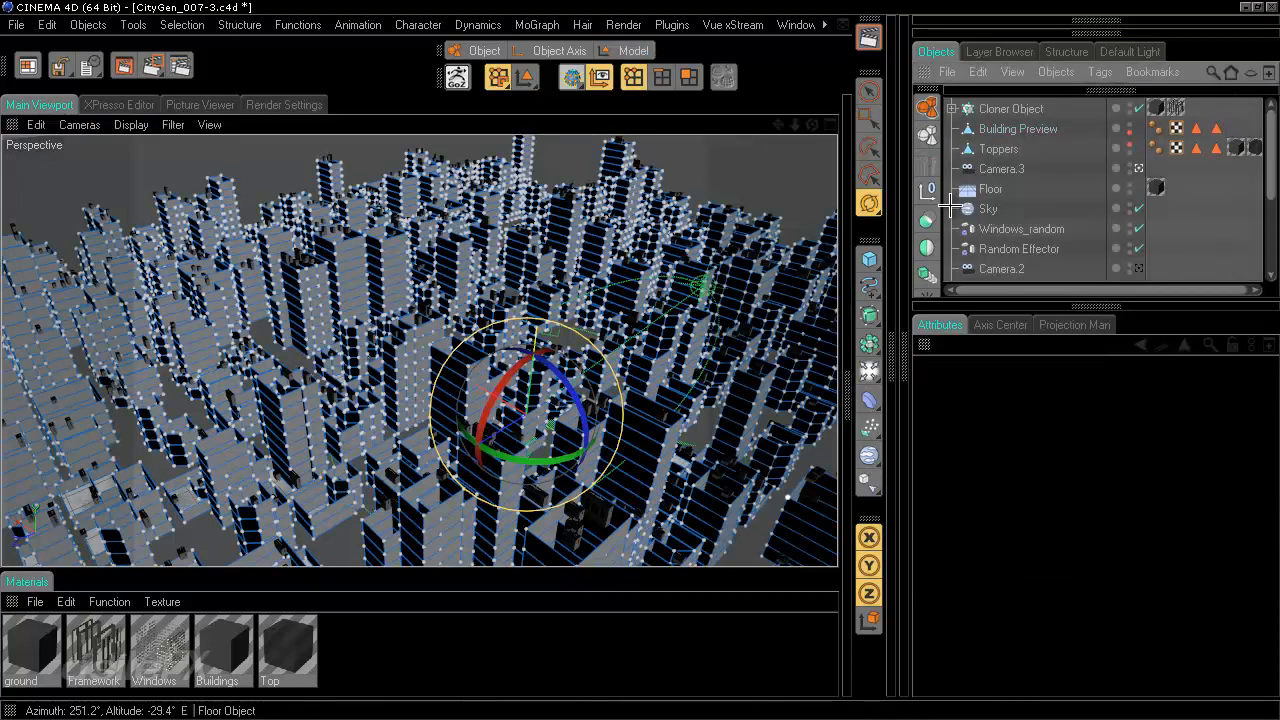
left_click(1129, 130)
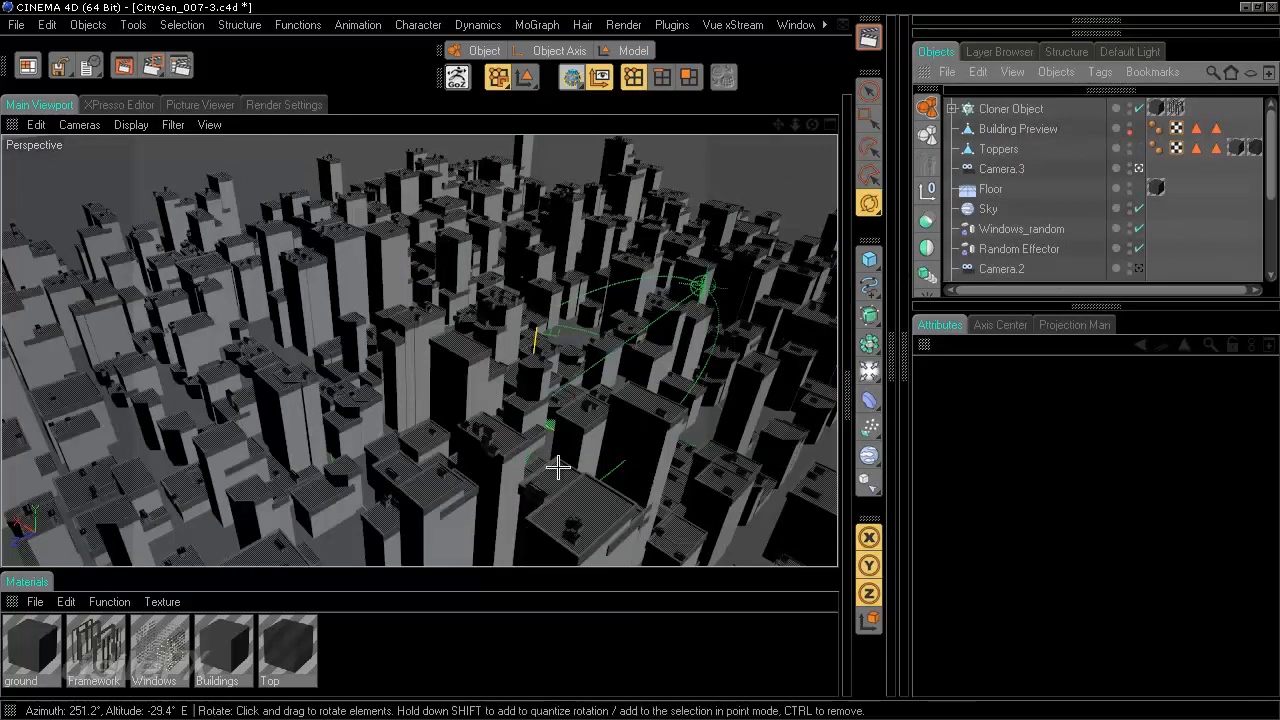
Add a MoGraph PolyFX object and make it a child of Building Preview
left_click(1022, 131)
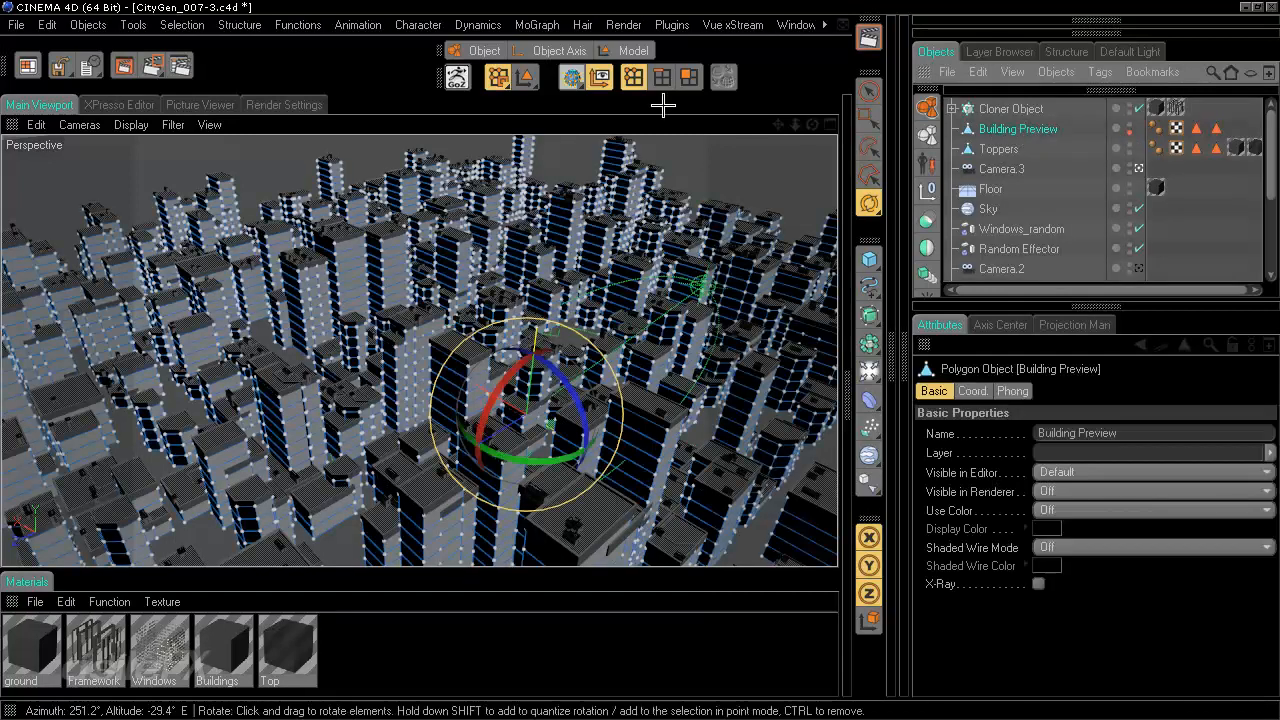
left_click(690, 78)
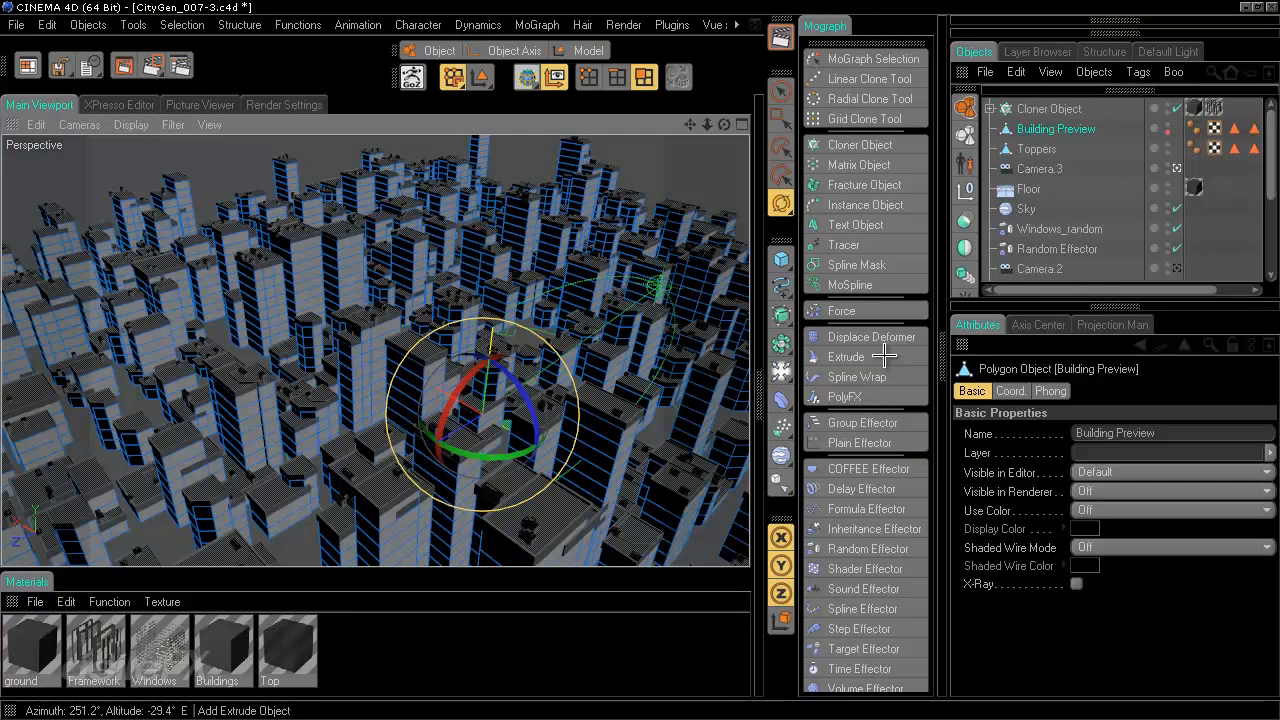
left_click(556, 27)
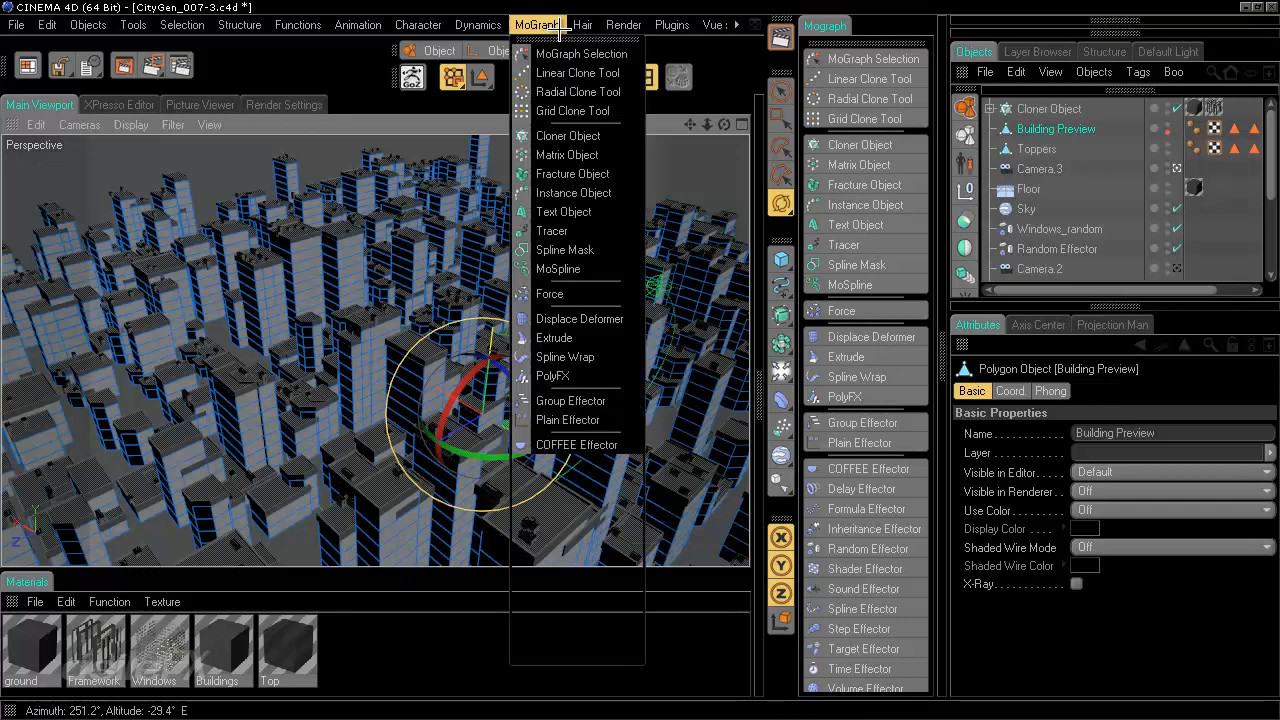
left_click(549, 30)
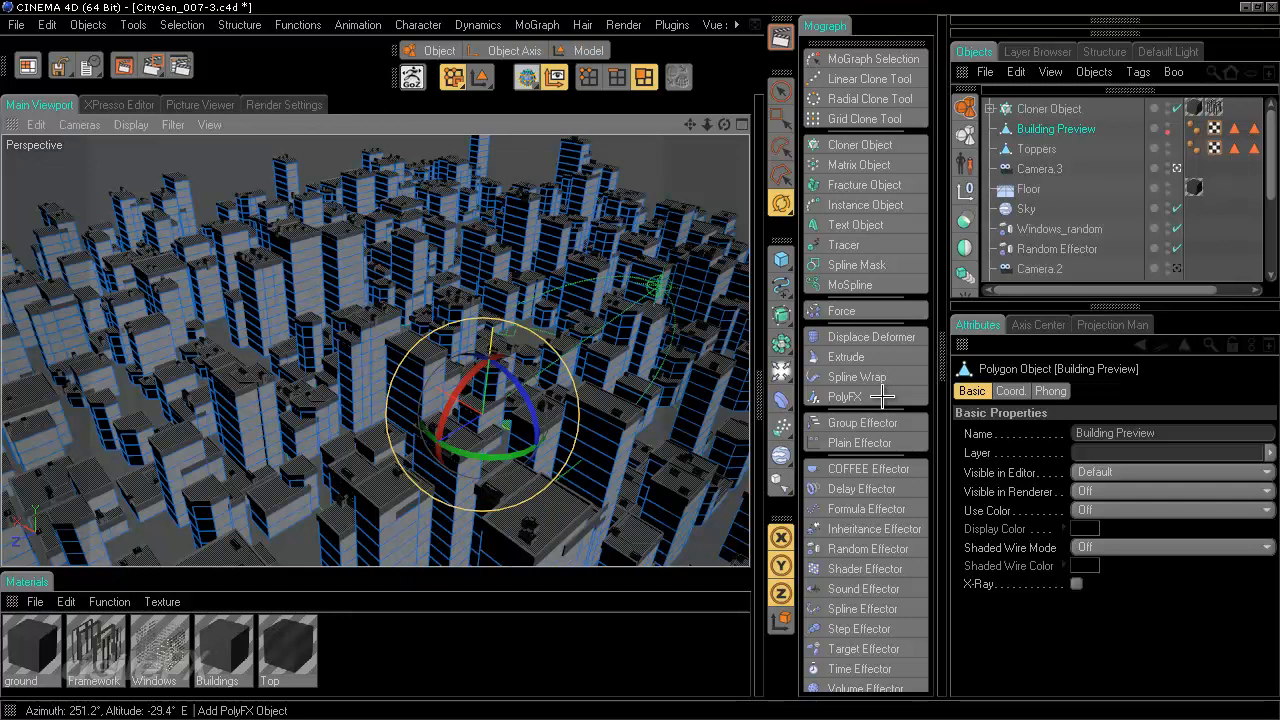
left_click(845, 396)
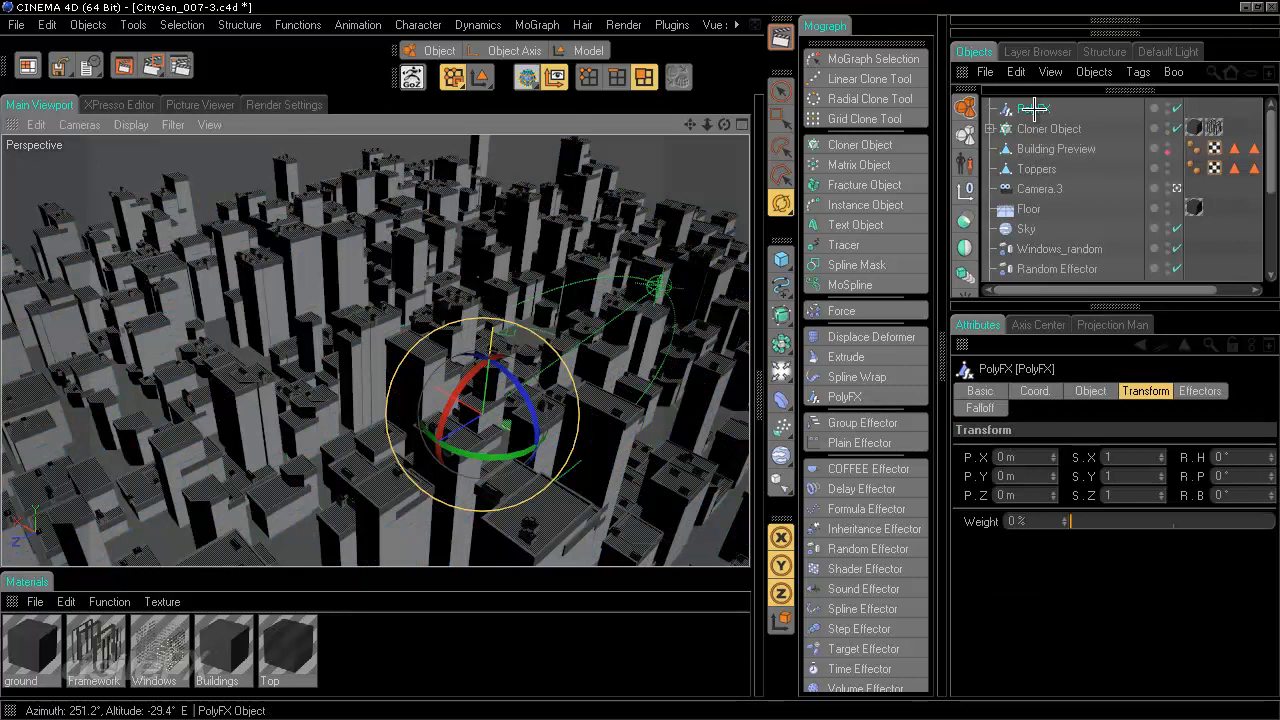
left_click_drag(1033, 108, 1045, 148)
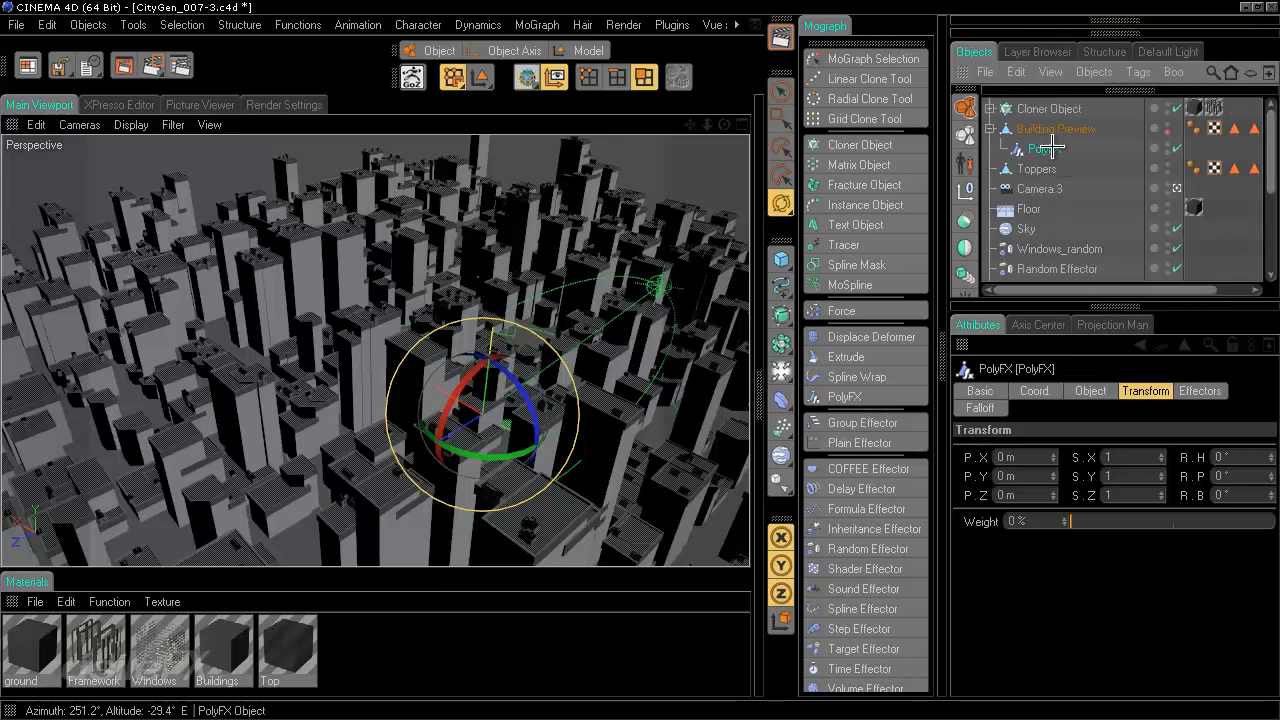
Rename the Building Preview object as Building Frames
double_click(1062, 130)
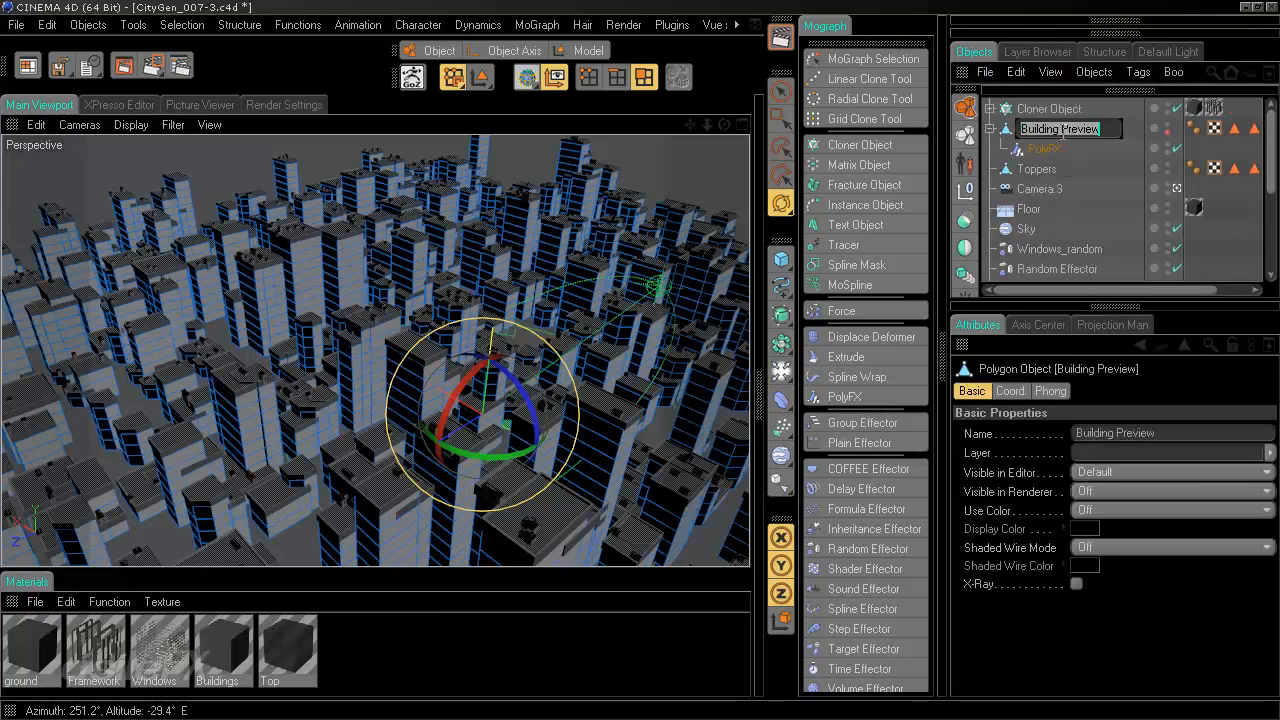
left_click_drag(1061, 129, 1141, 129)
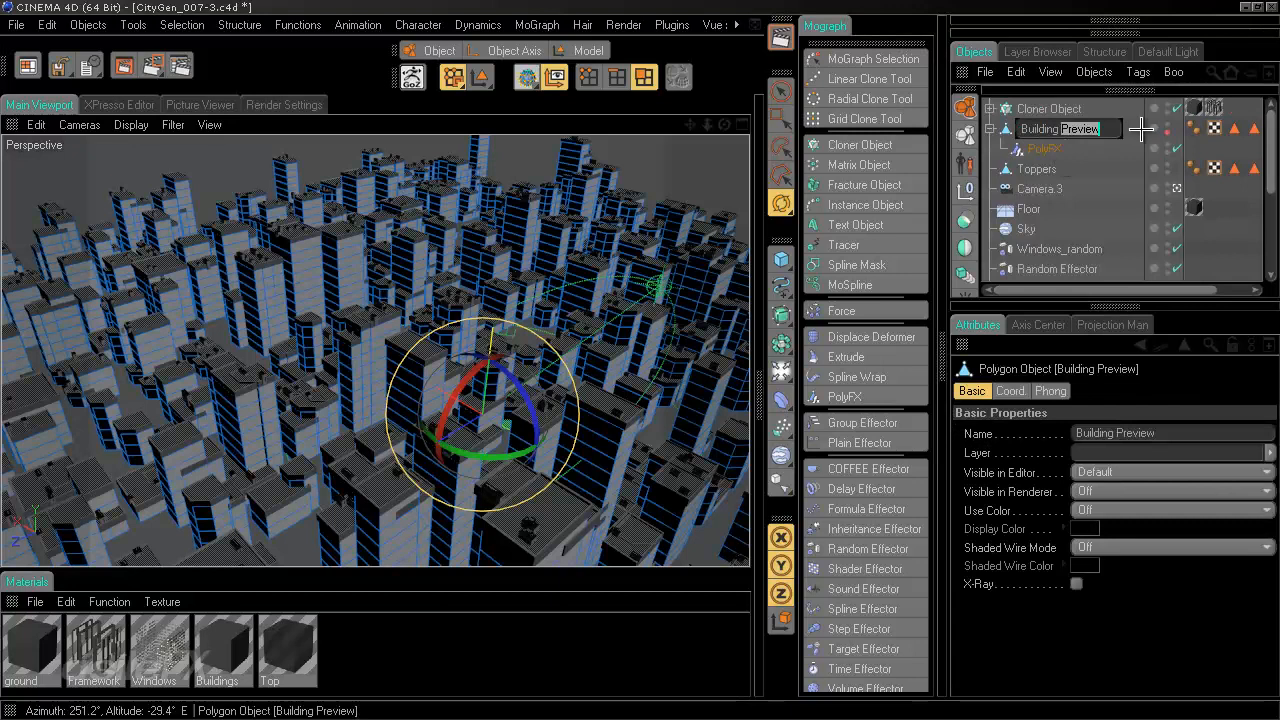
type("Frames")
key("Return")
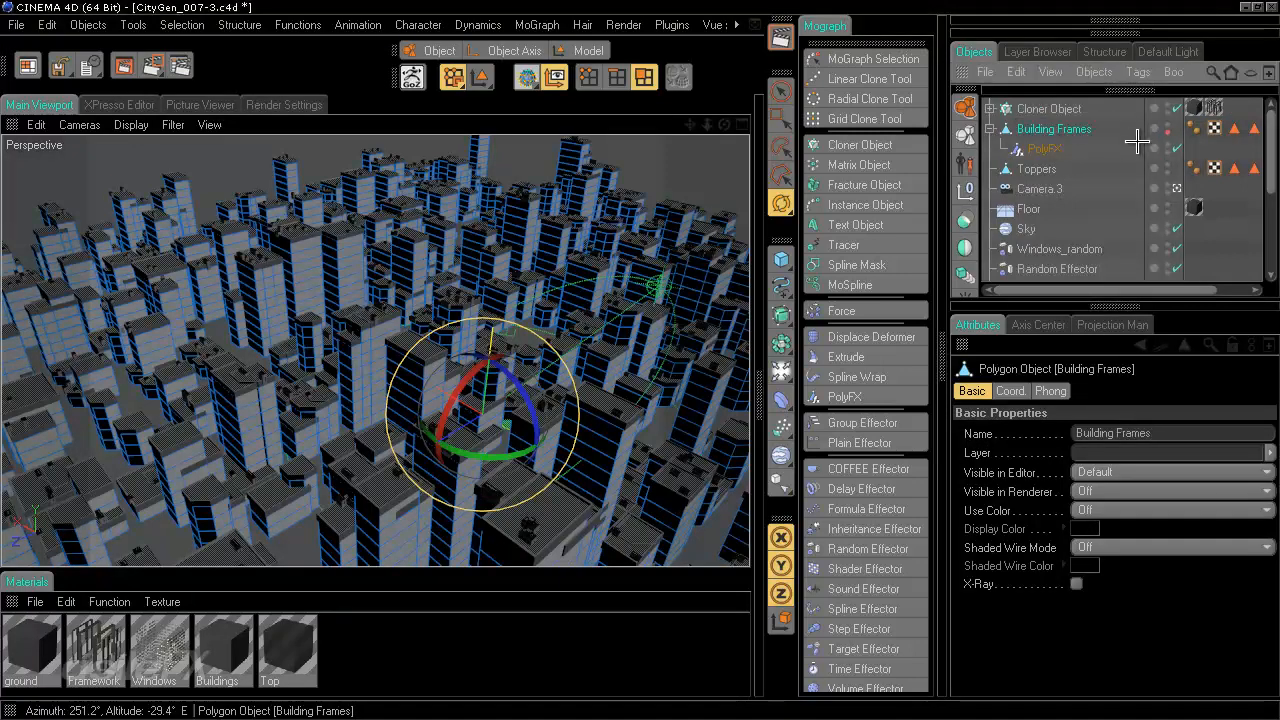
Reduce the vertical scale S.Y of the PolyFX object to 0.5, and lower it further to 0.2
left_click_drag(609, 441, 642, 332, "alt")
scroll(642, 332, "up", 10)
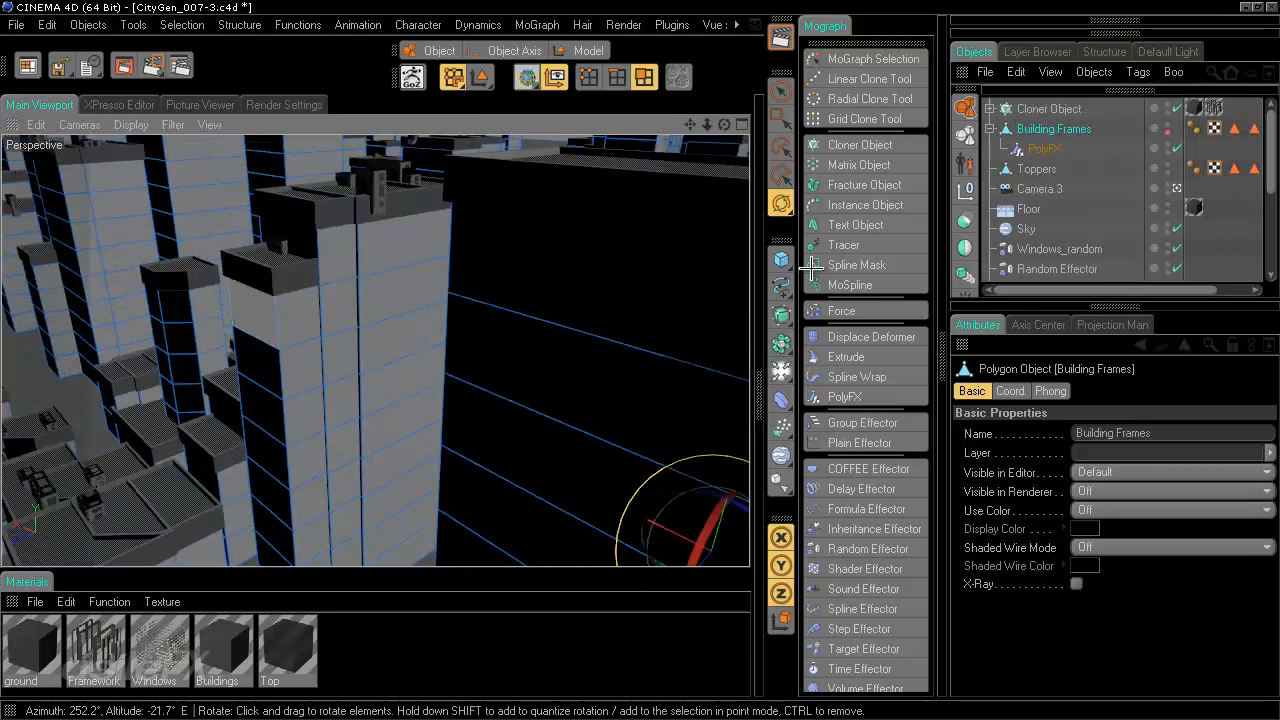
left_click(1040, 147)
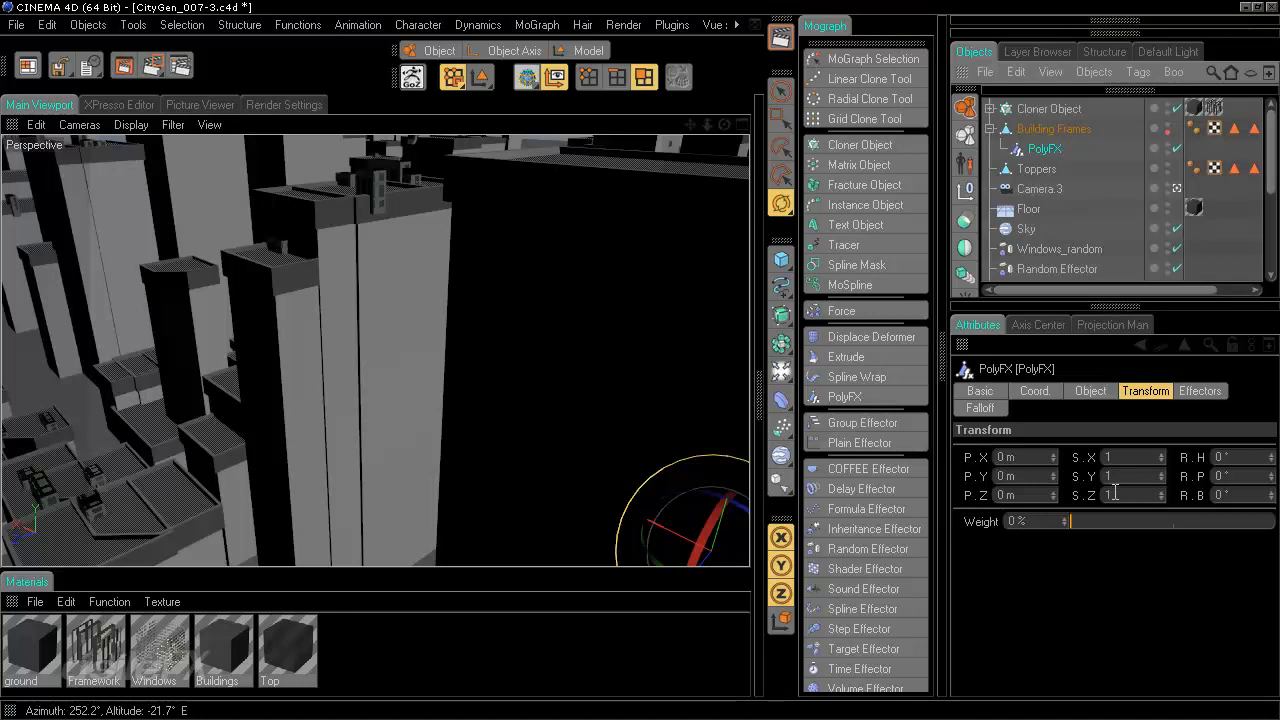
double_click(1120, 476)
type("0.5")
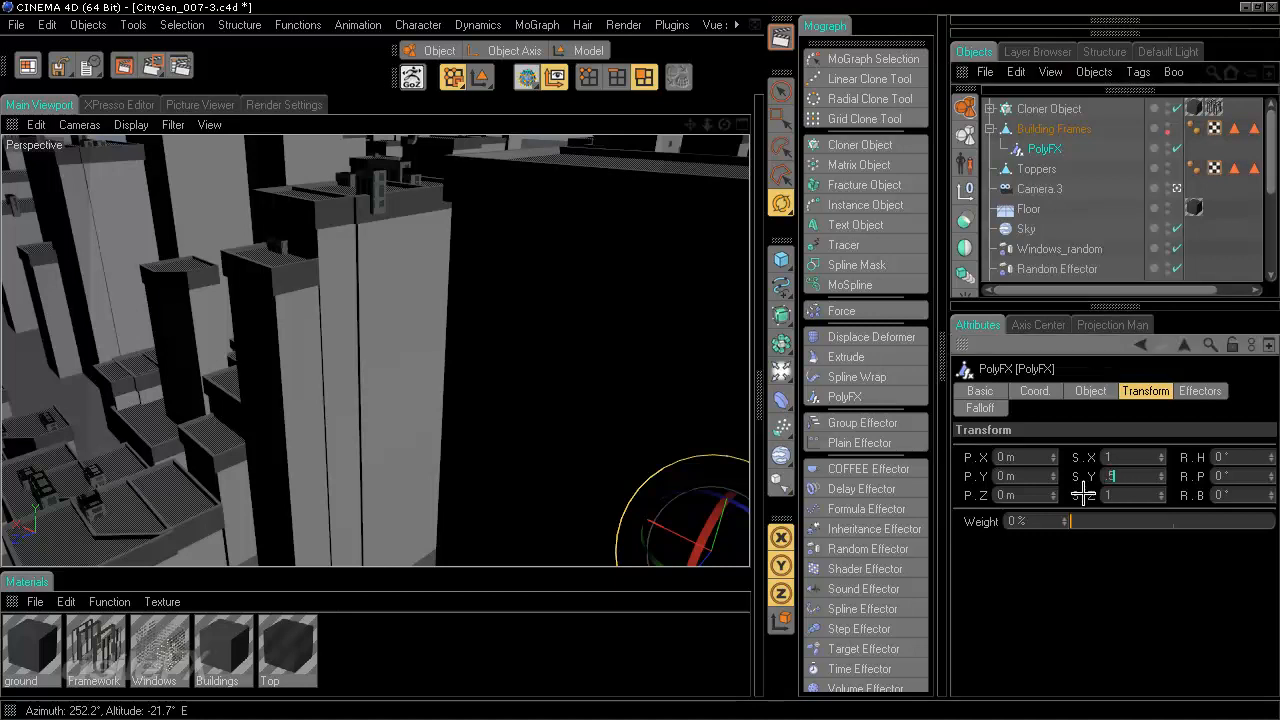
key("Return")
double_click(1112, 476)
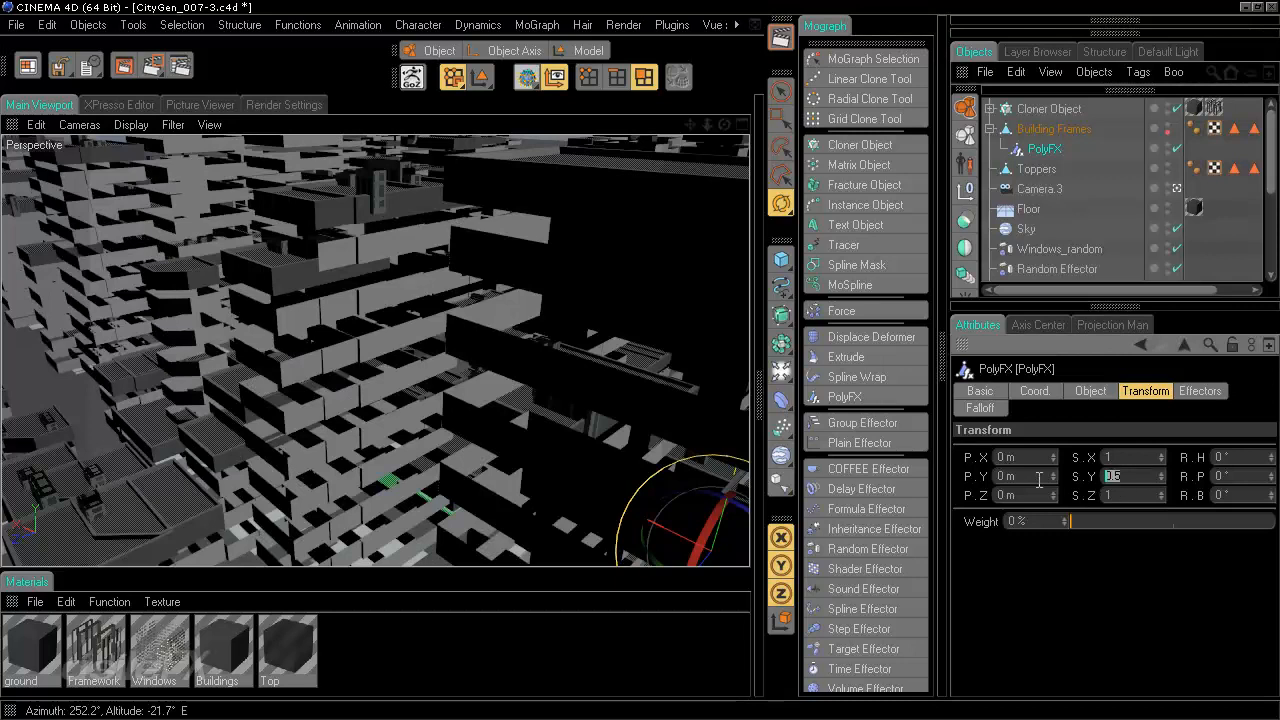
type("0.2")
key("Return")
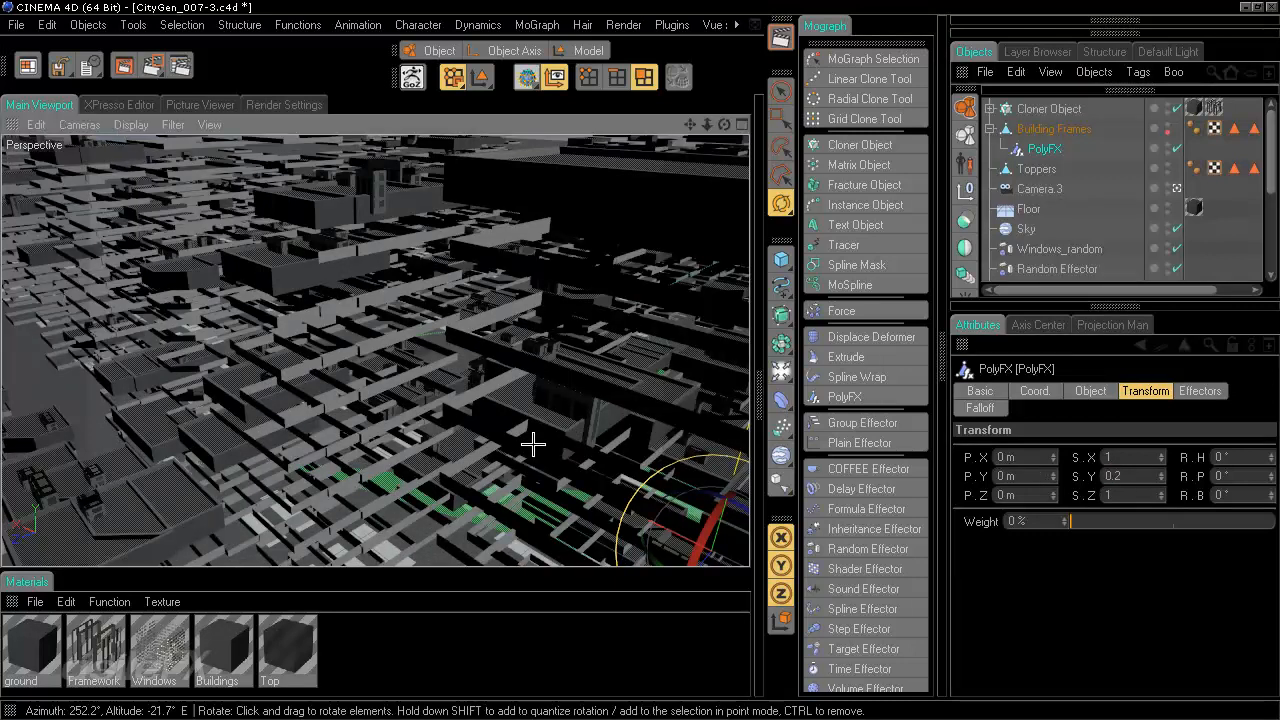
Try a PolyFX position P.Y of -1 m on the building frames, and set it back to 0 m
scroll(533, 443, "down", 4)
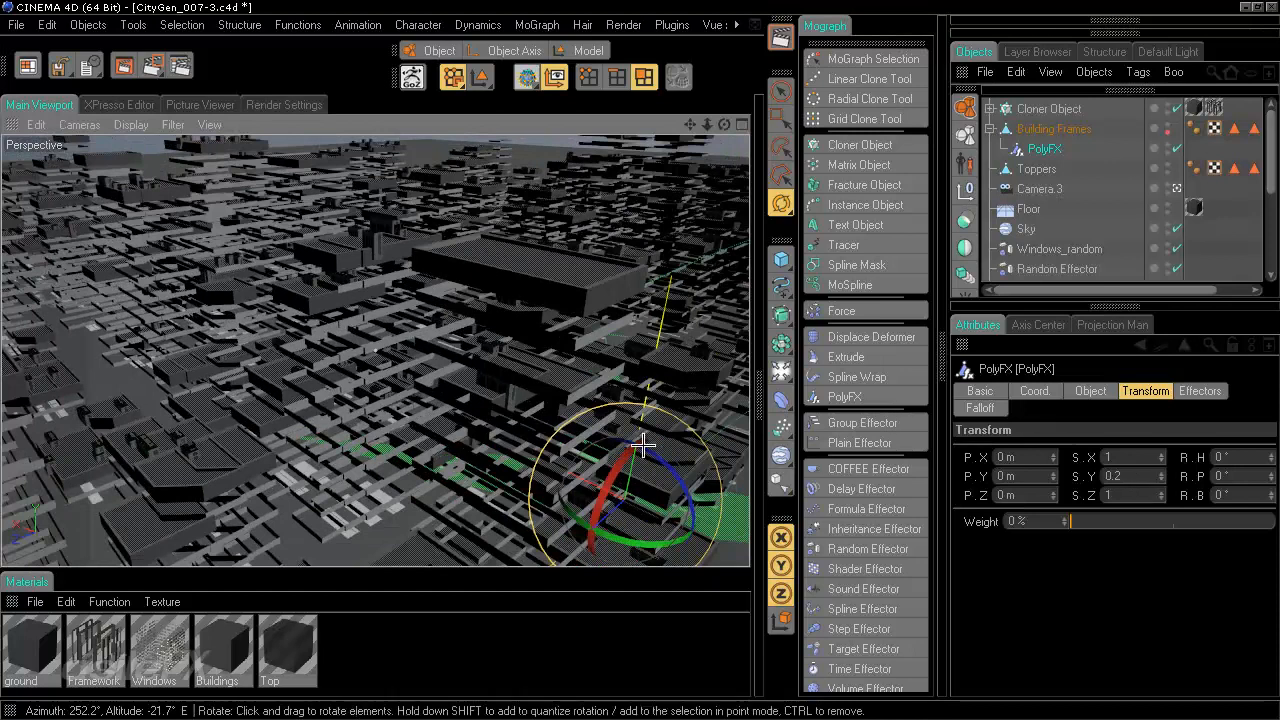
scroll(614, 432, "down", 2)
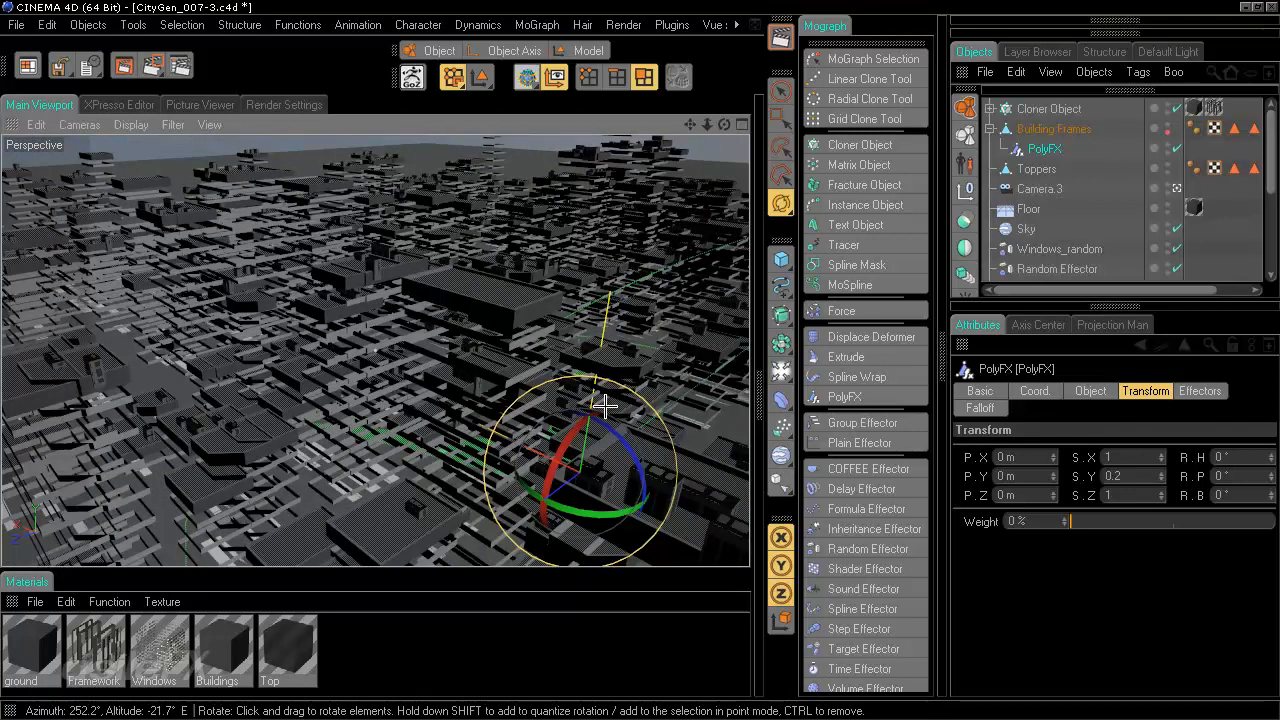
left_click_drag(634, 366, 577, 272, "alt")
scroll(587, 292, "up", 5)
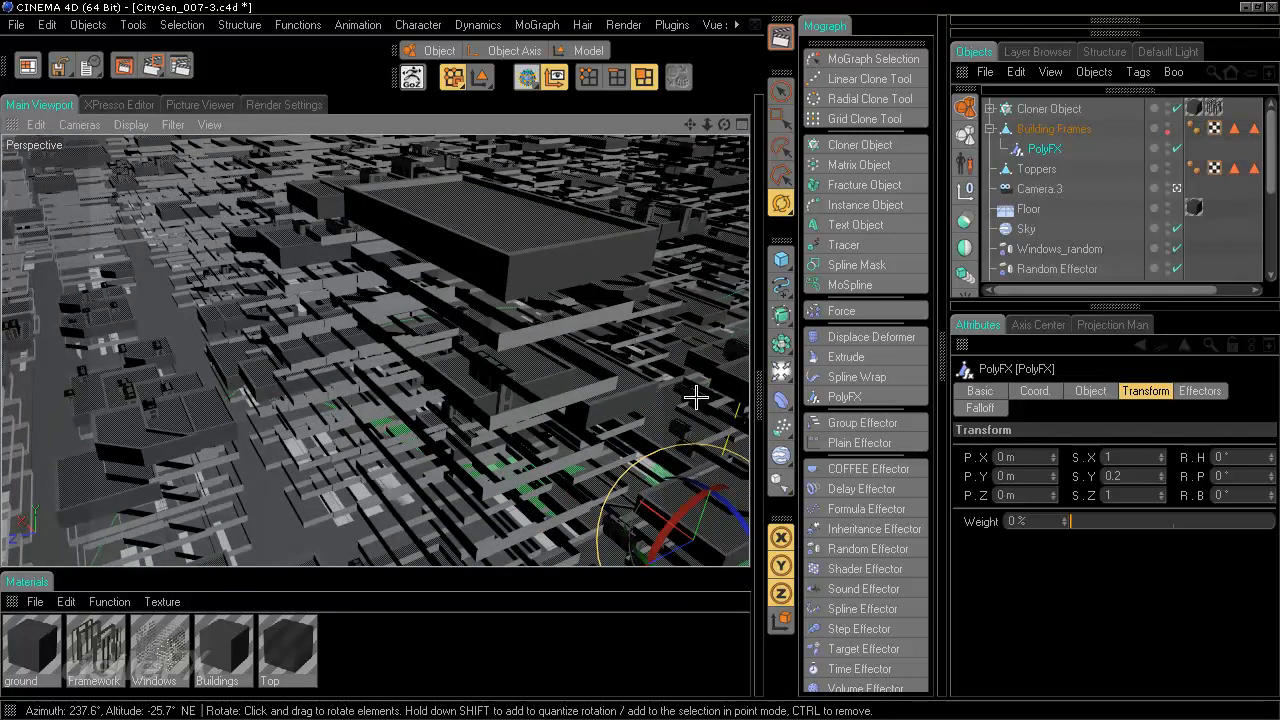
left_click(1033, 474)
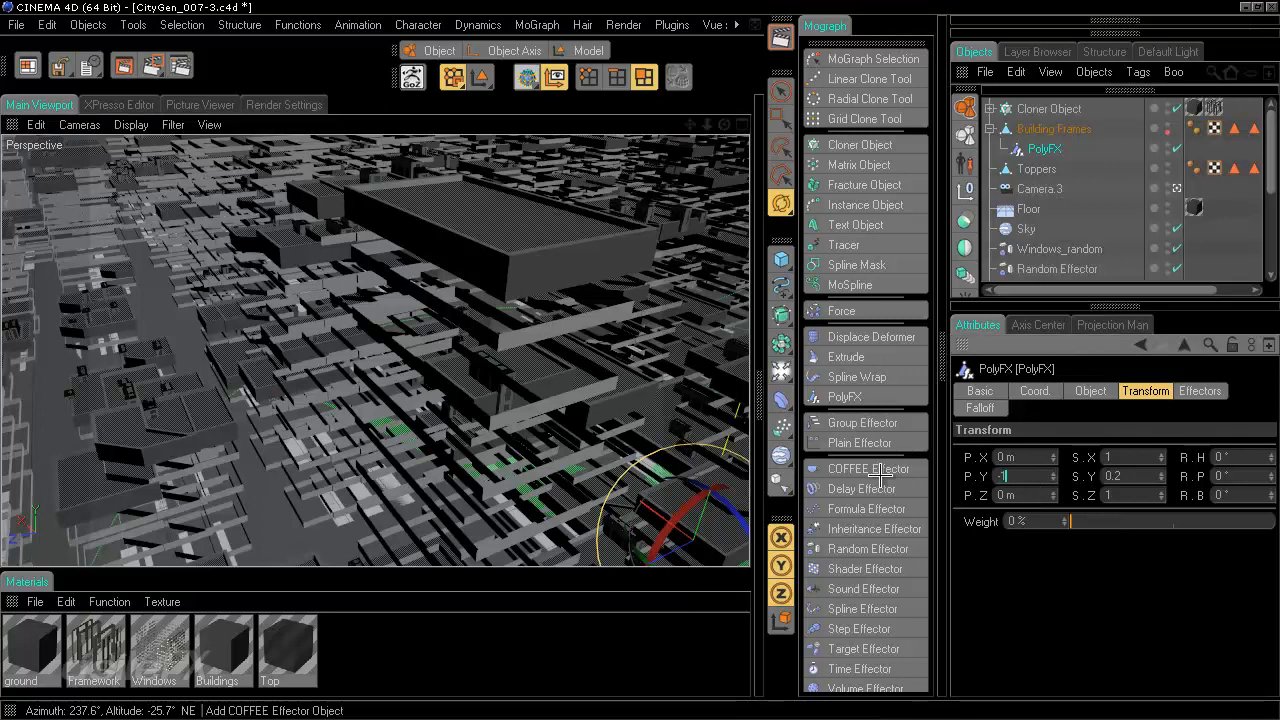
key("Return")
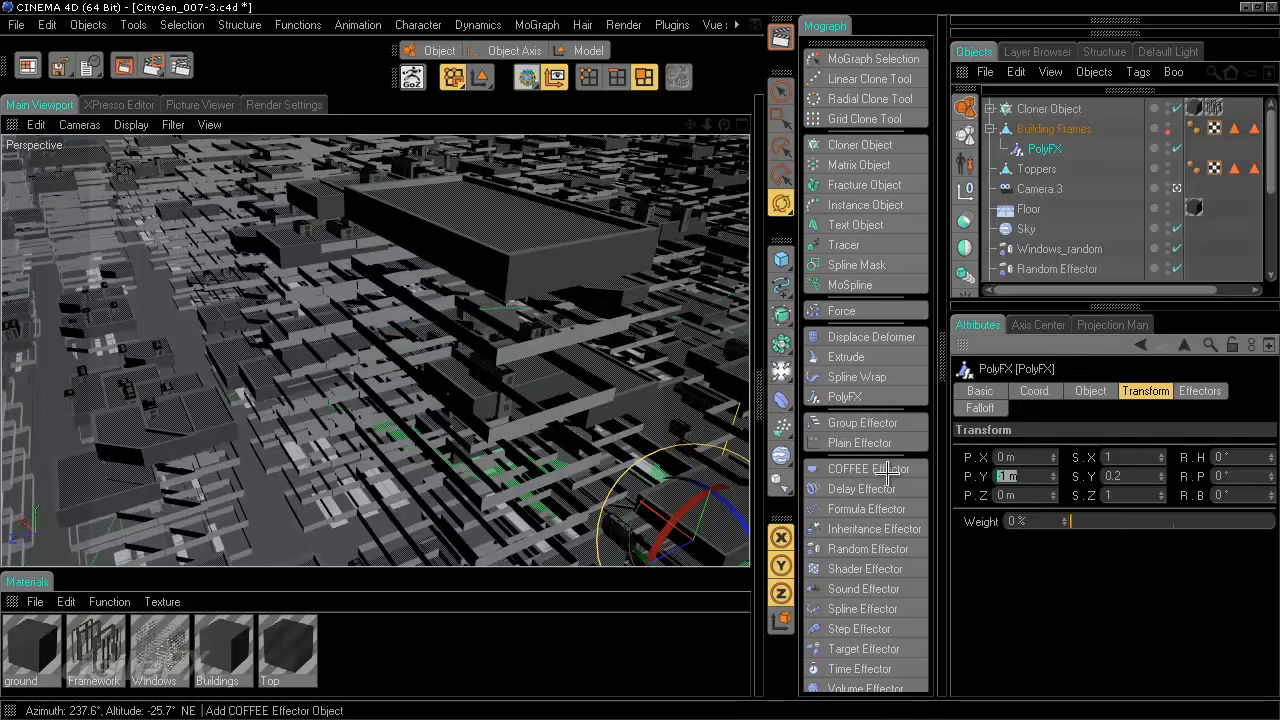
type("0")
key("Return")
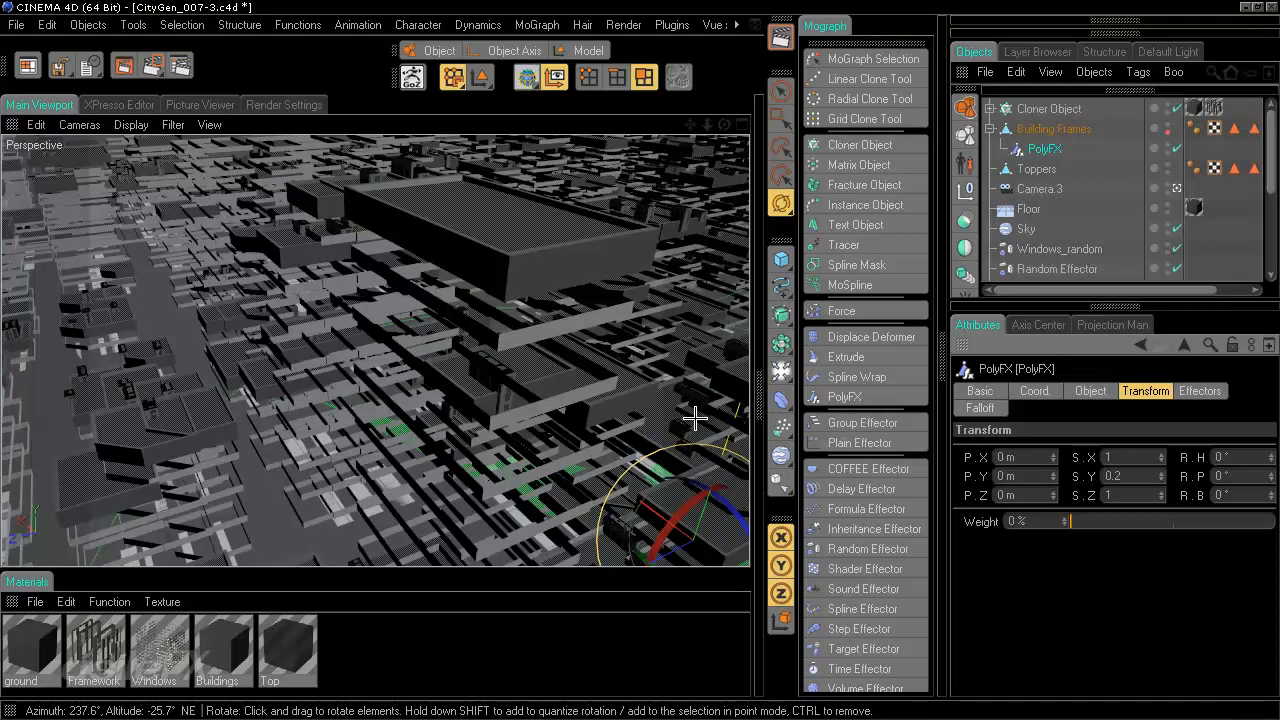
Select all polygons of Building Frames in the Top view using Rectangle Selection with Only Select Visible Elements disabled
left_click(1050, 128)
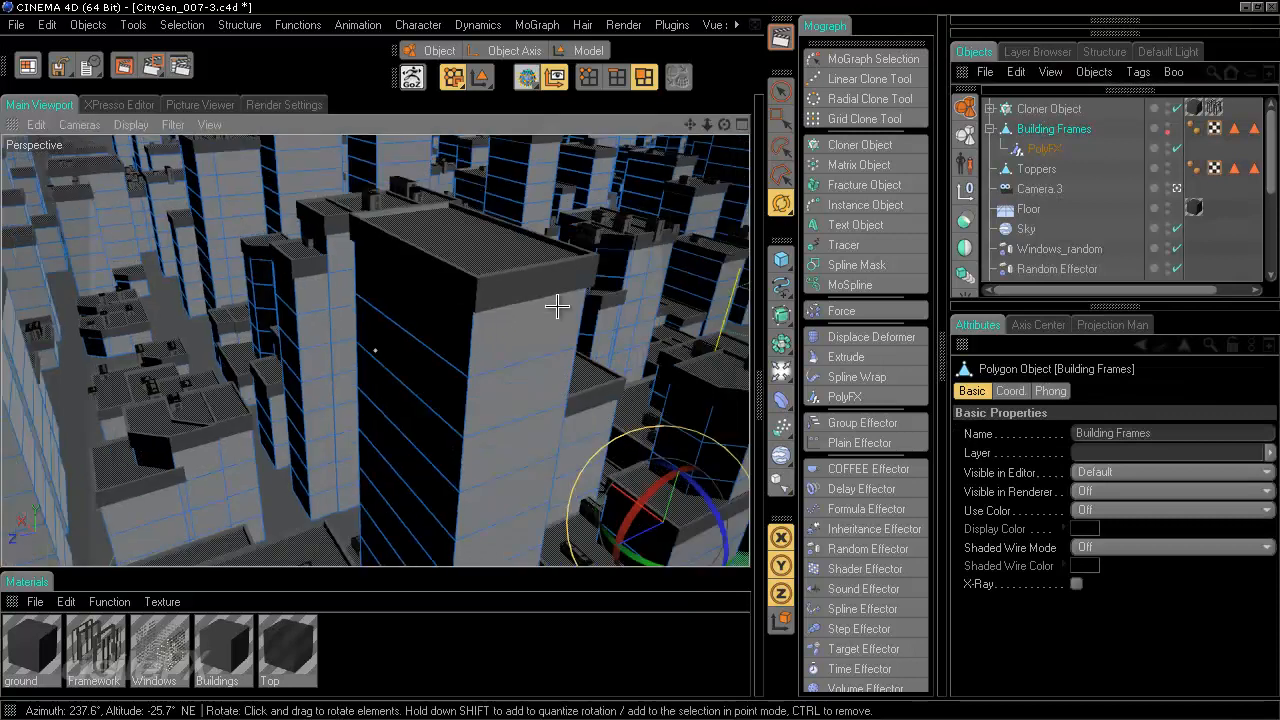
scroll(557, 305, "down", 15)
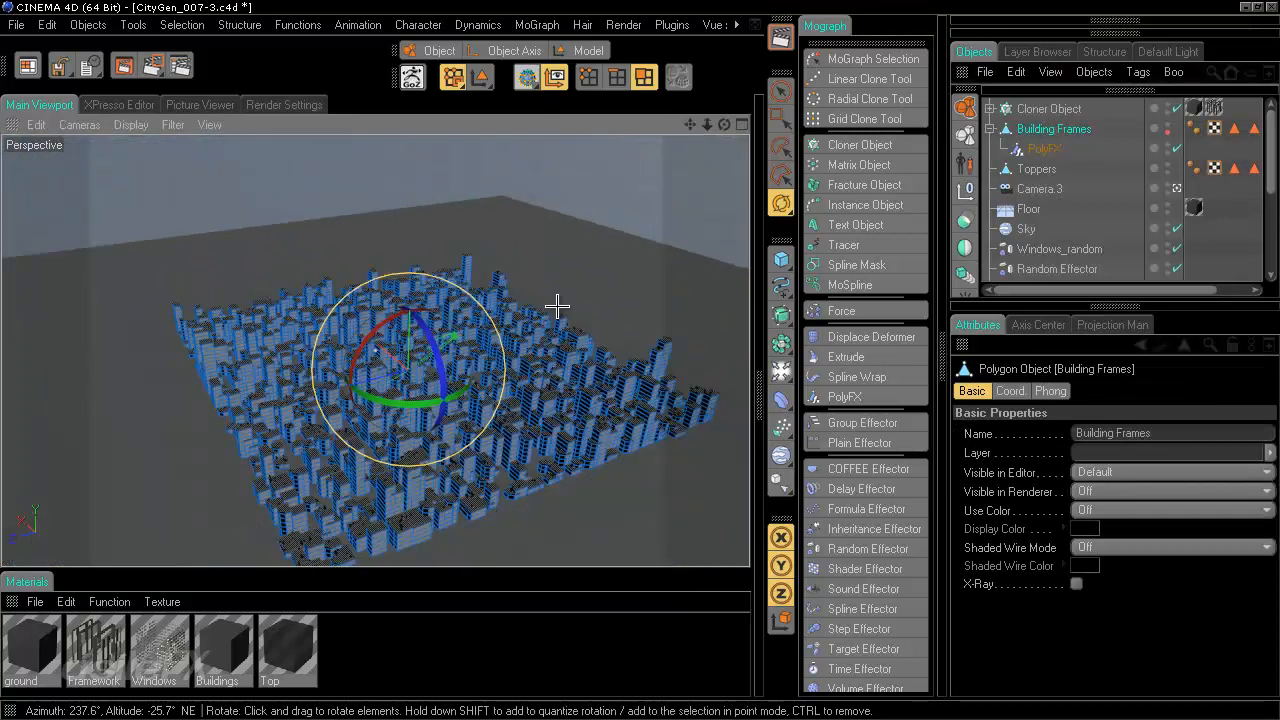
scroll(557, 305, "down", 3)
scroll(628, 235, "up", 3)
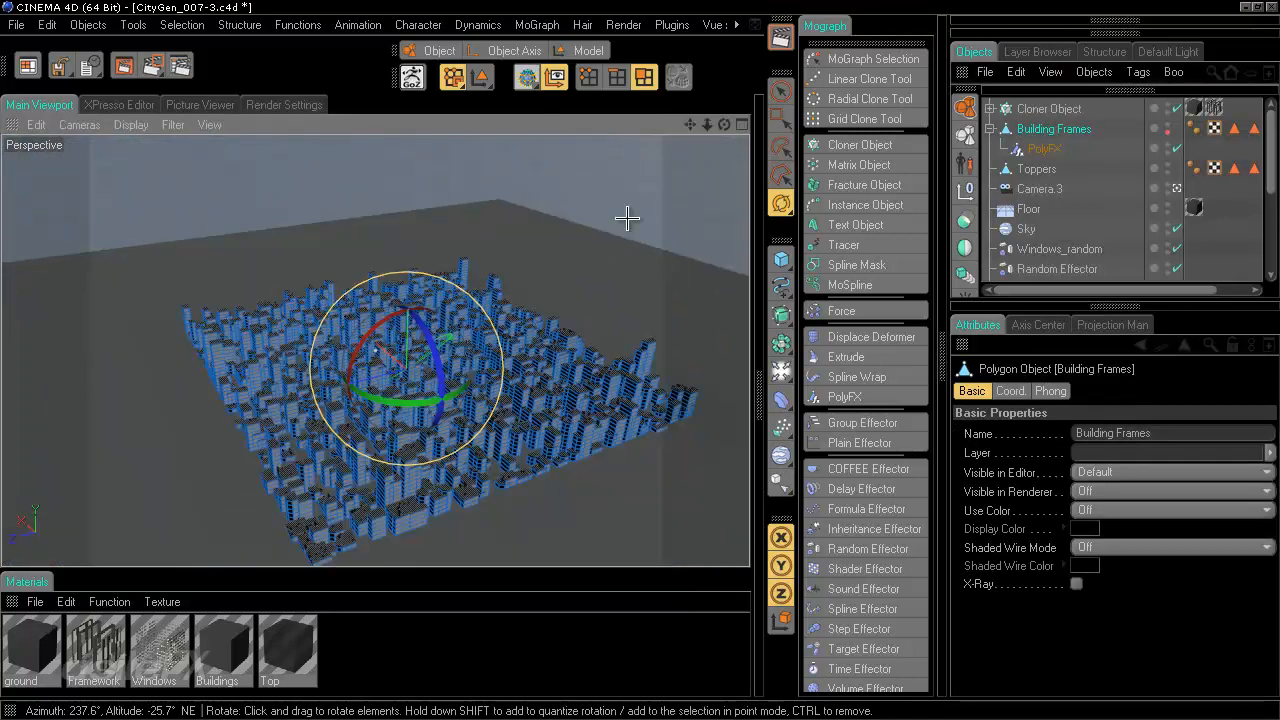
middle_click(675, 322)
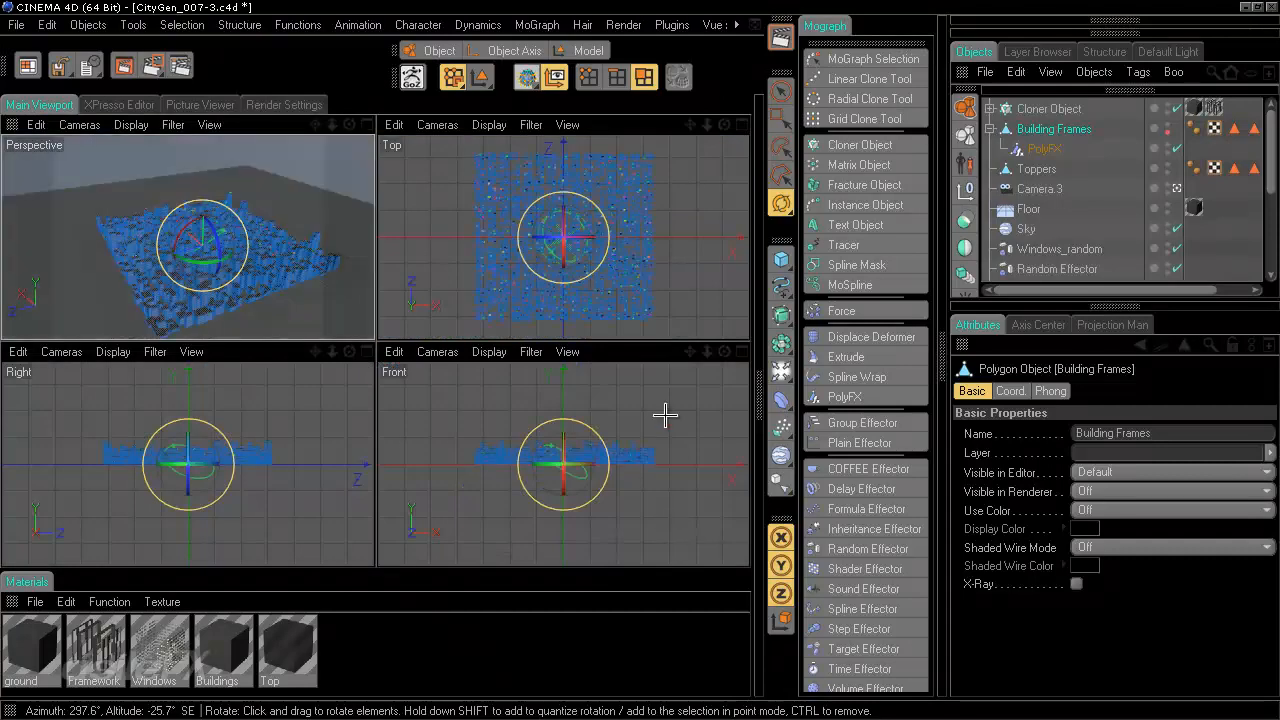
left_click(783, 113)
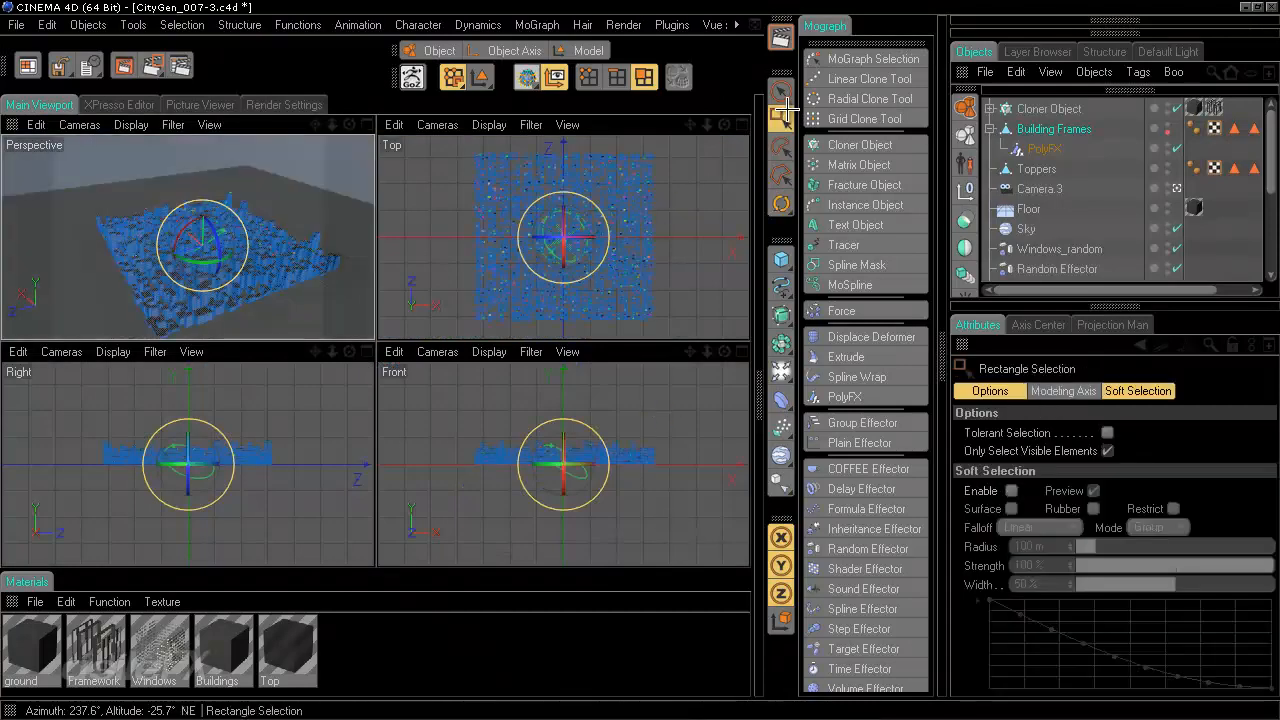
left_click(1106, 451)
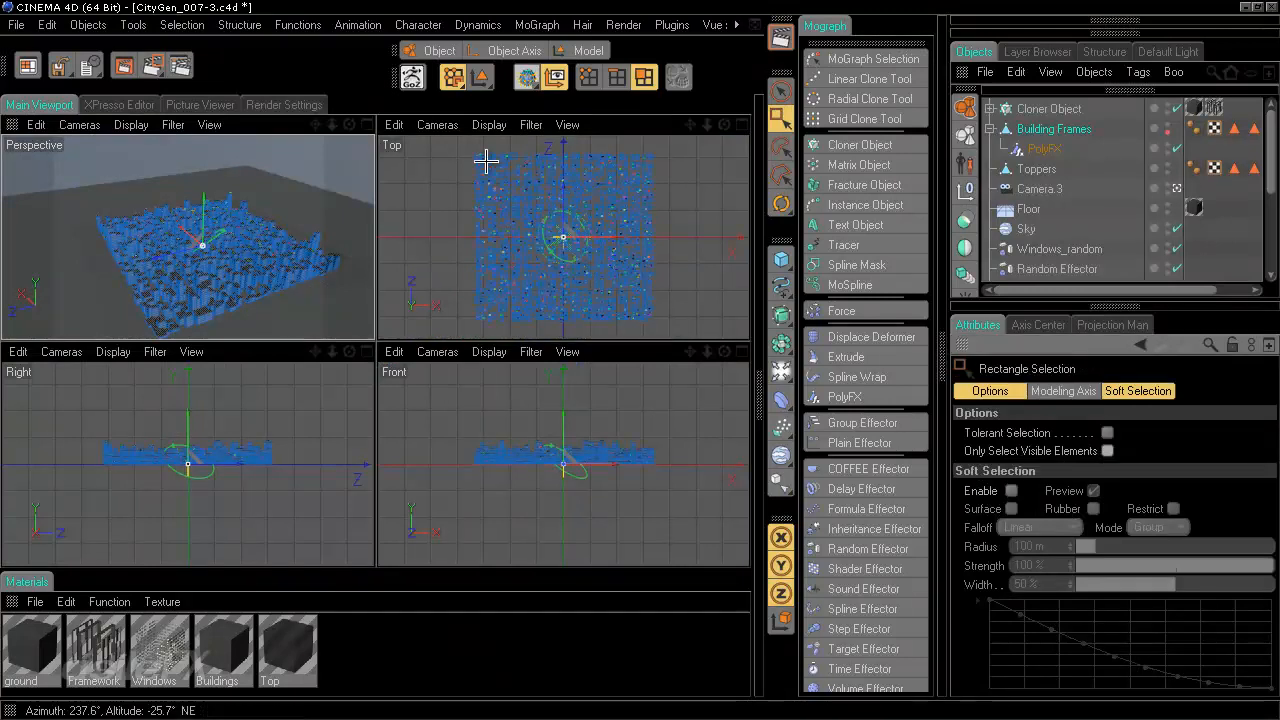
left_click_drag(462, 148, 695, 352)
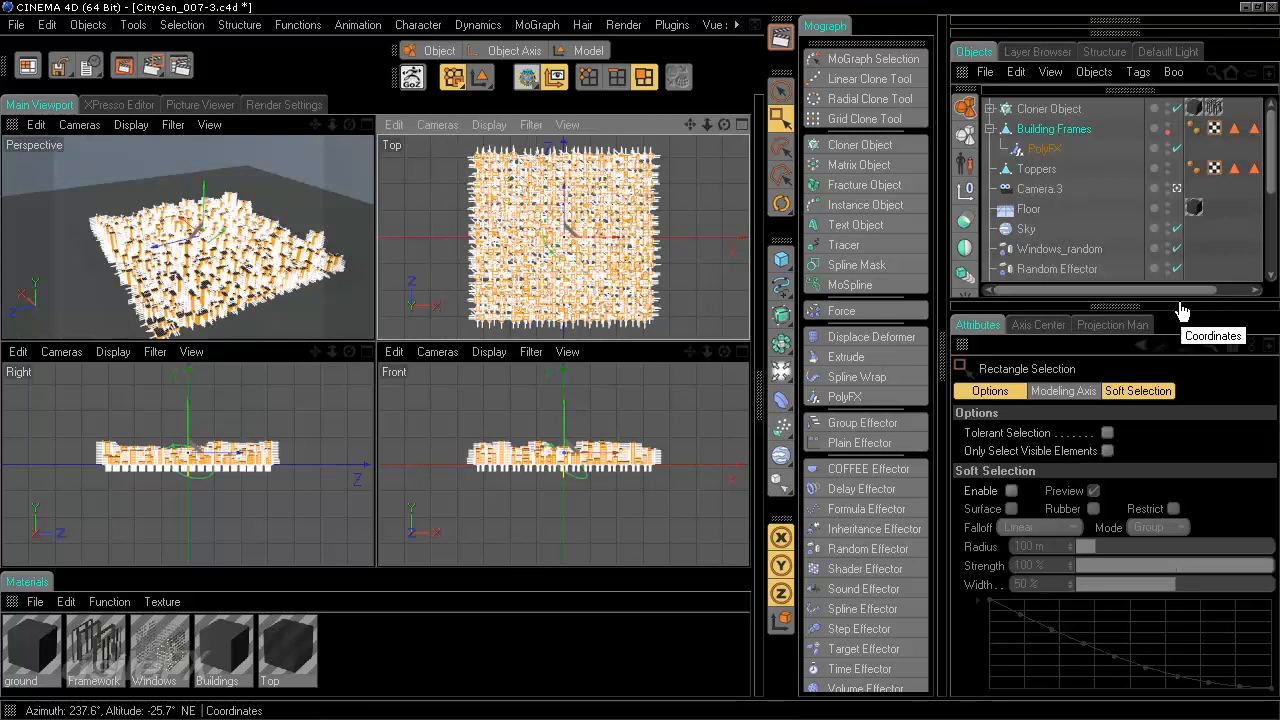
Store the selected polygons of Building Frames in a selection tag named sides
left_click(183, 24)
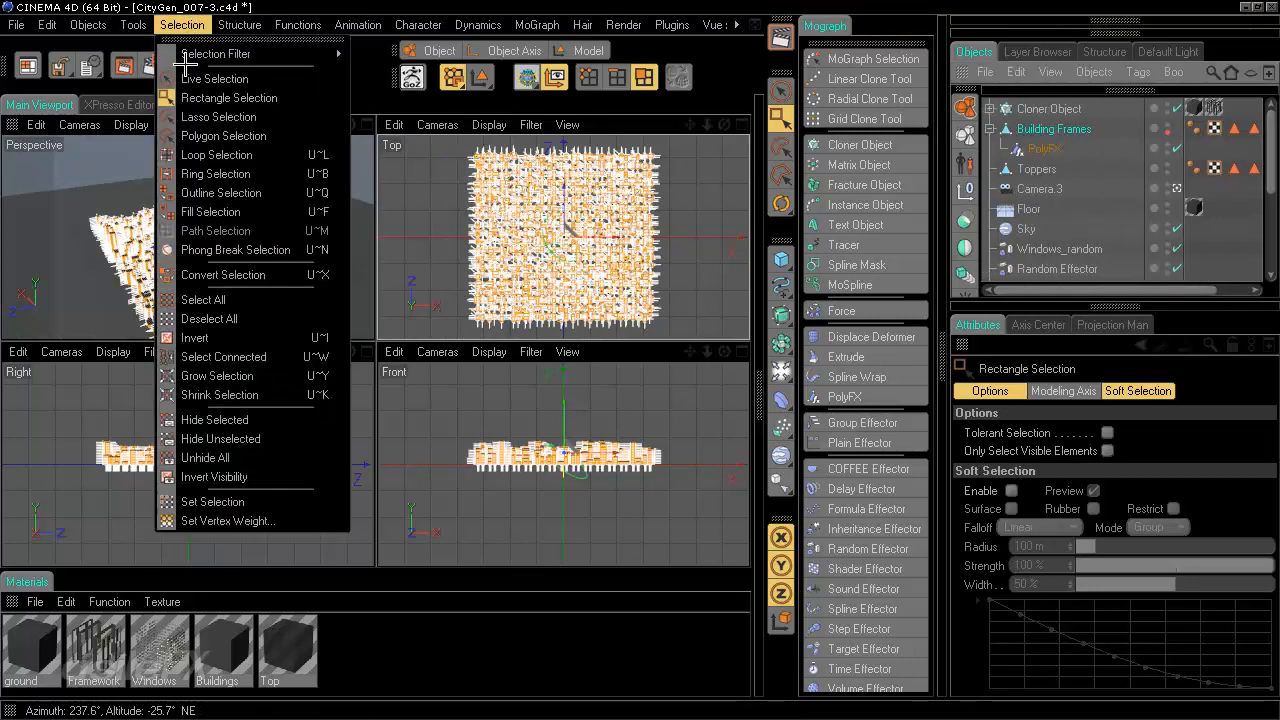
left_click(205, 501)
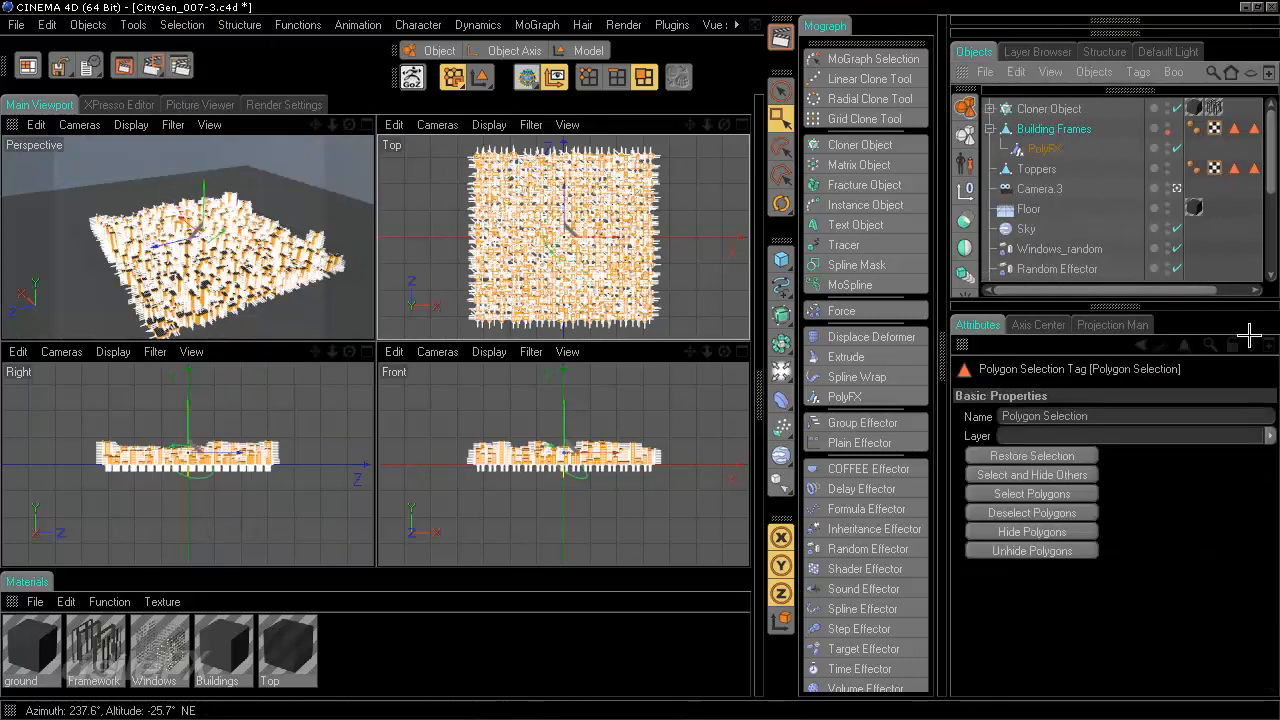
left_click(1098, 416)
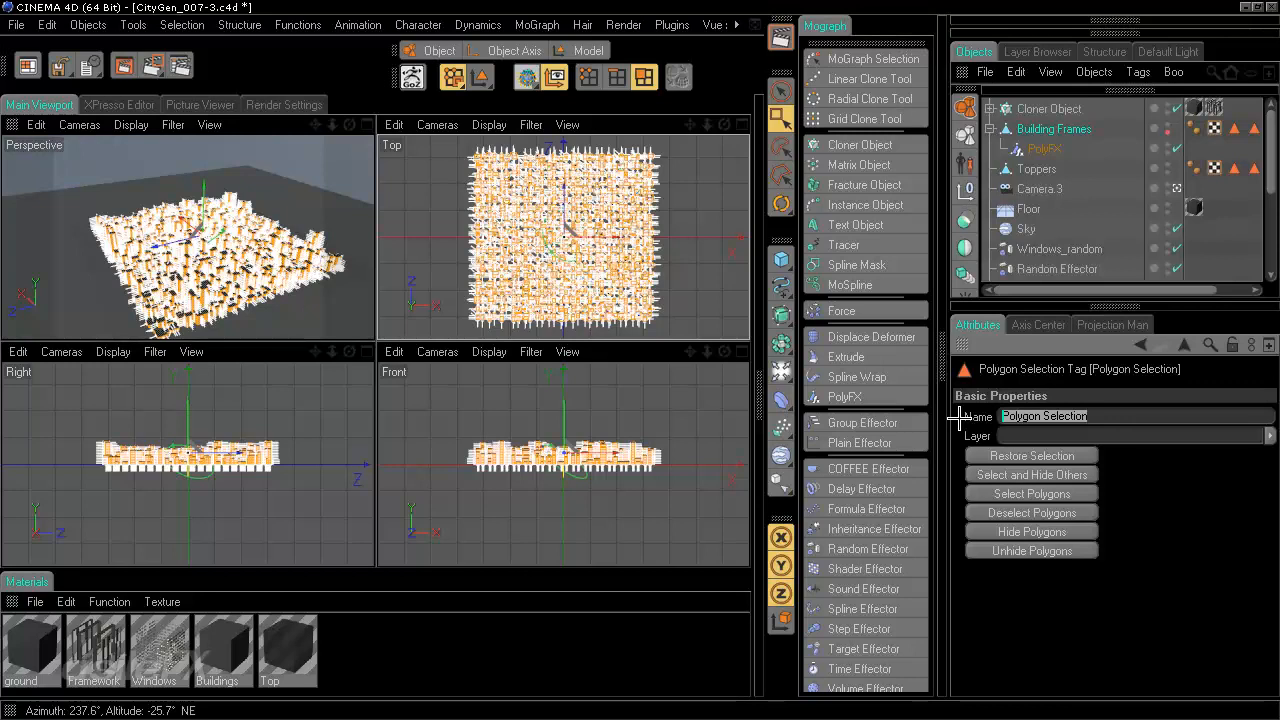
type("sides")
key("Return")
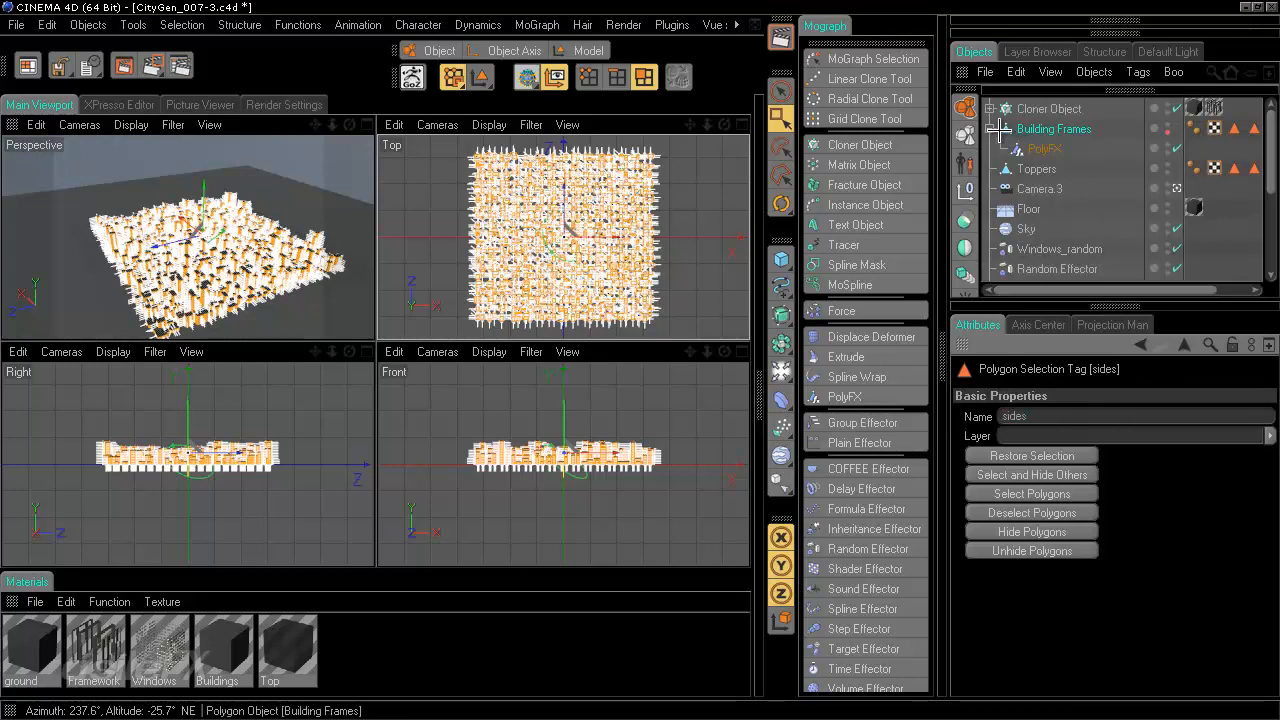
Switch to Model mode and add a MoGraph Extrude deformer as a child of Building Frames, below PolyFX
left_click(581, 50)
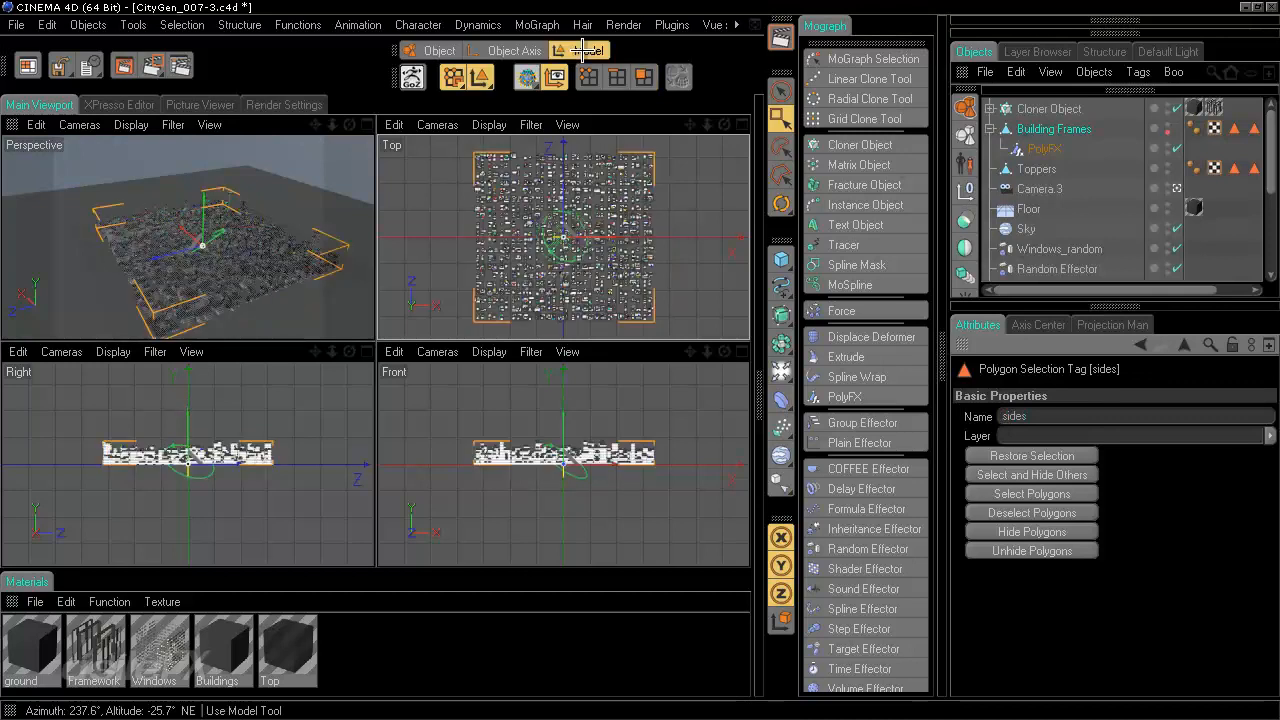
middle_click(370, 265)
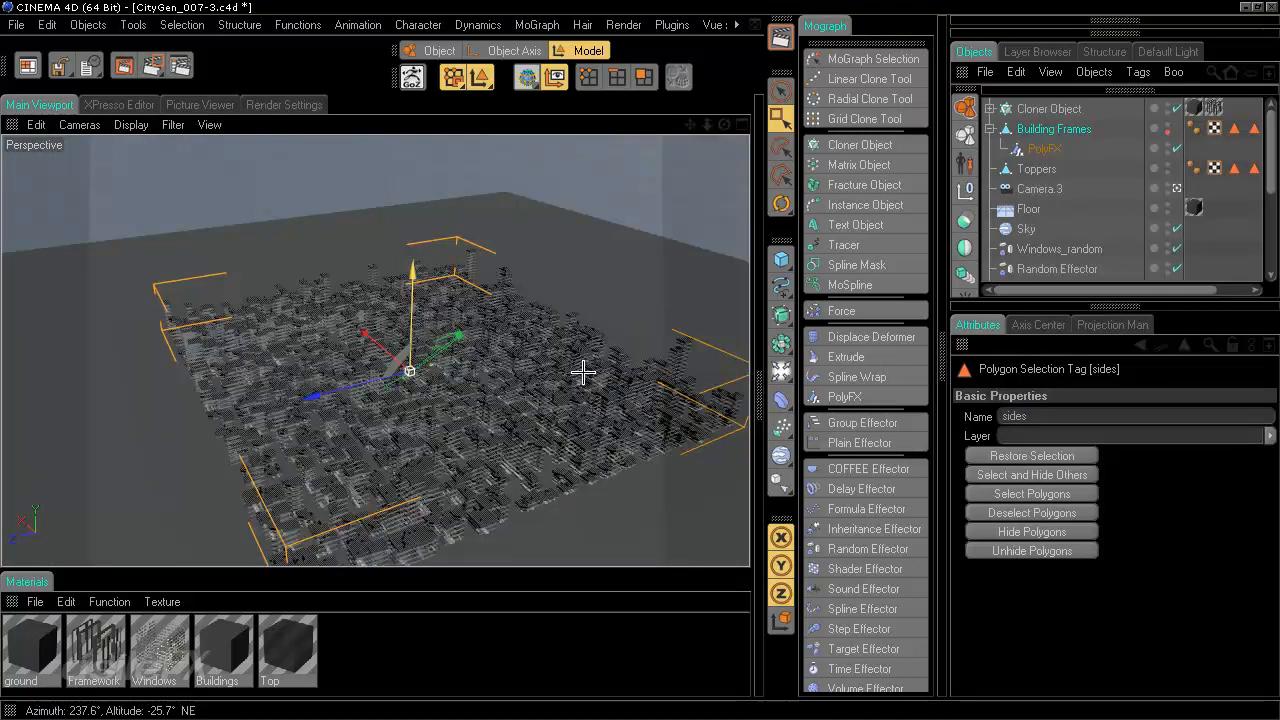
scroll(583, 378, "up", 6)
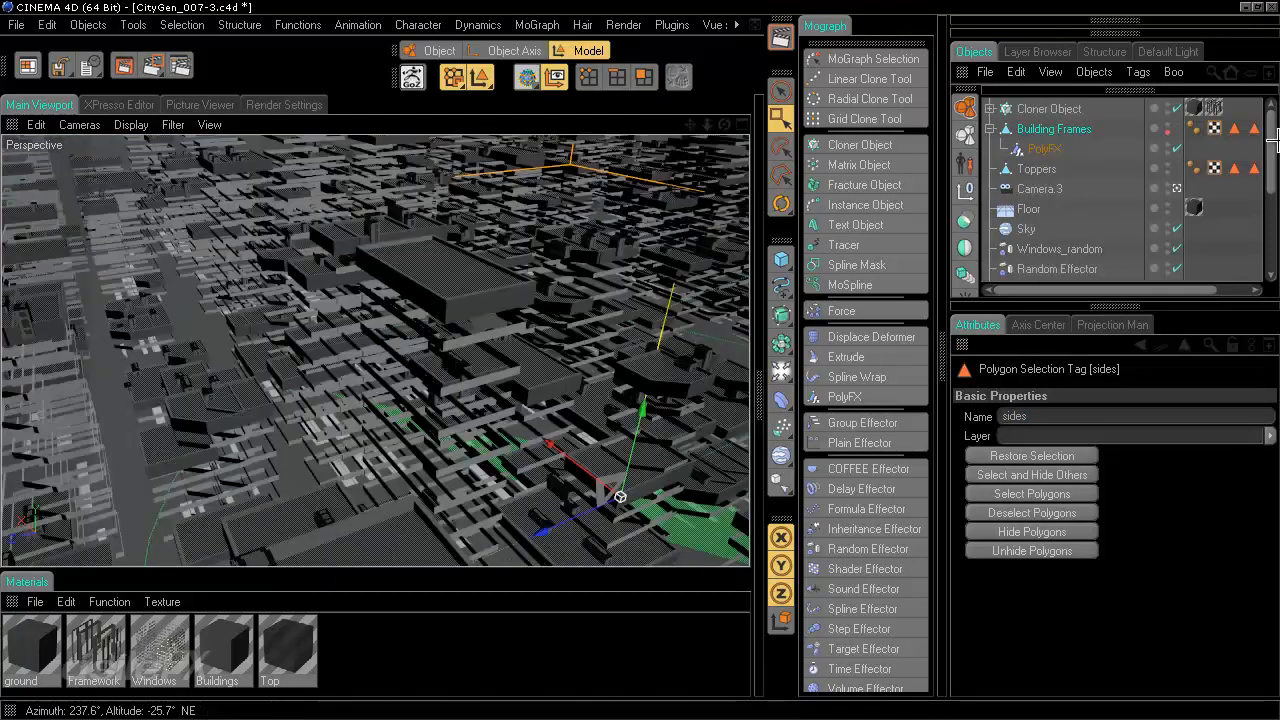
left_click(1112, 188)
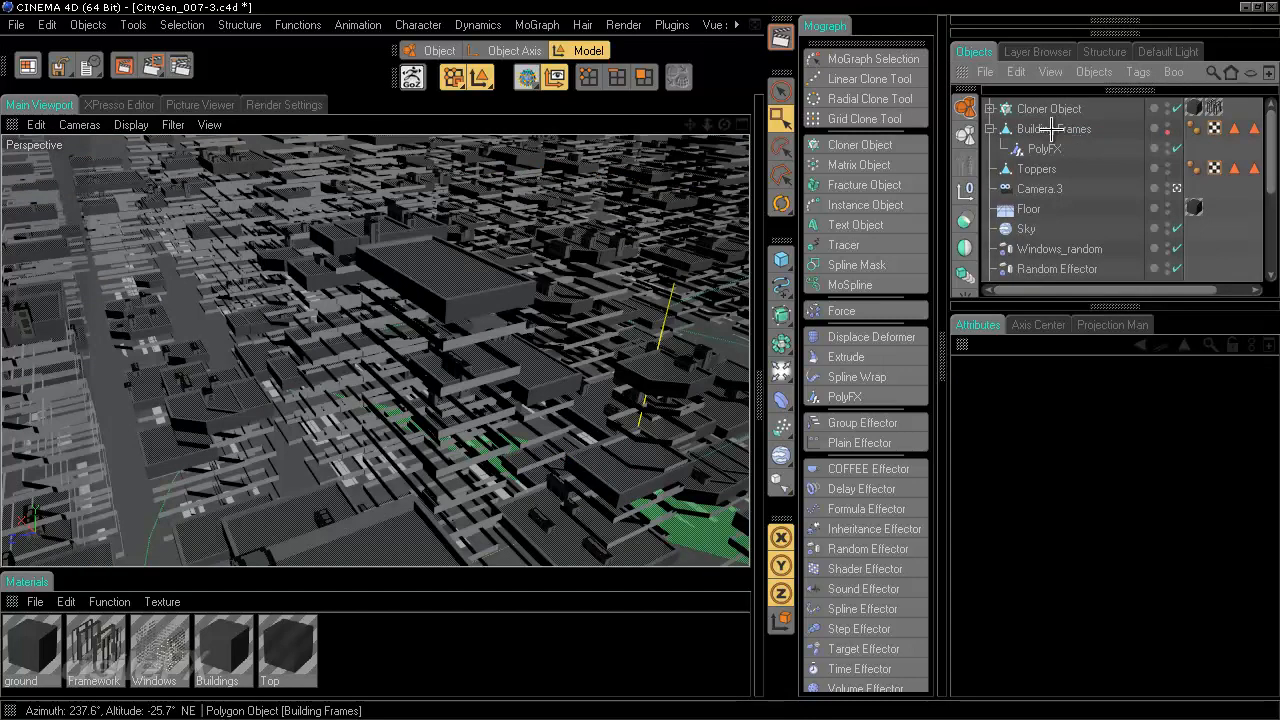
left_click(842, 356)
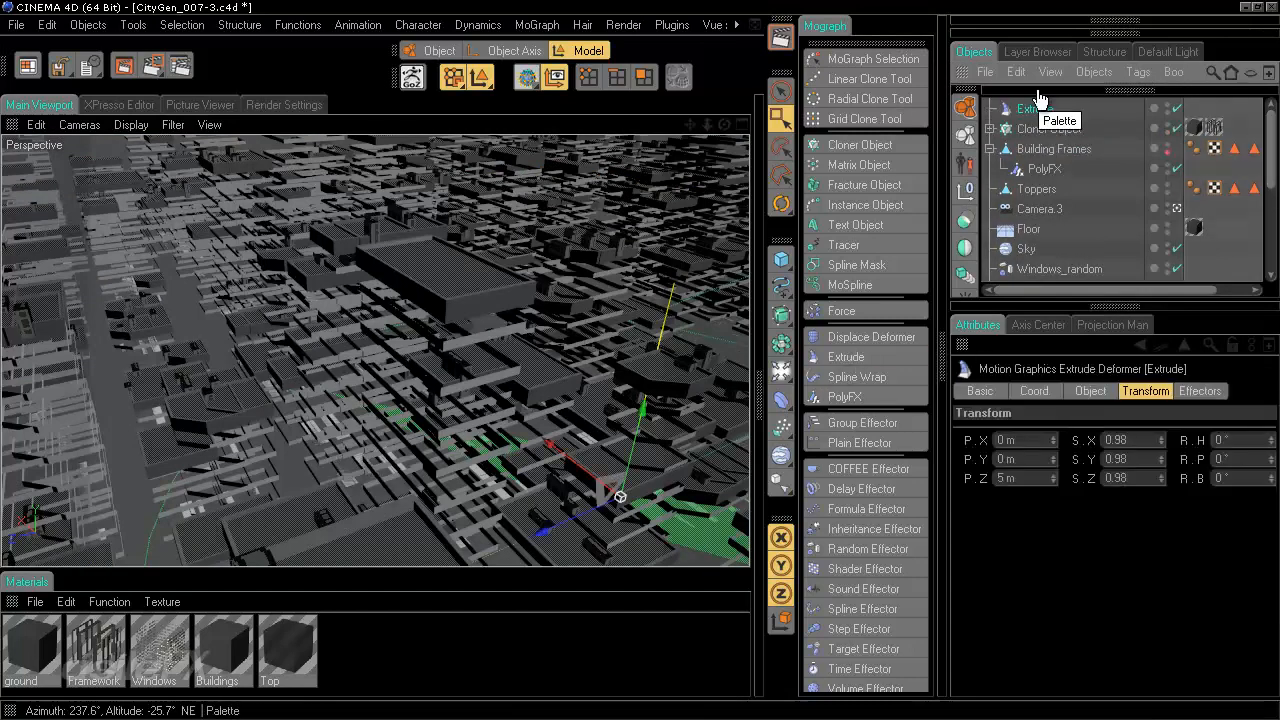
left_click_drag(1036, 107, 1055, 173)
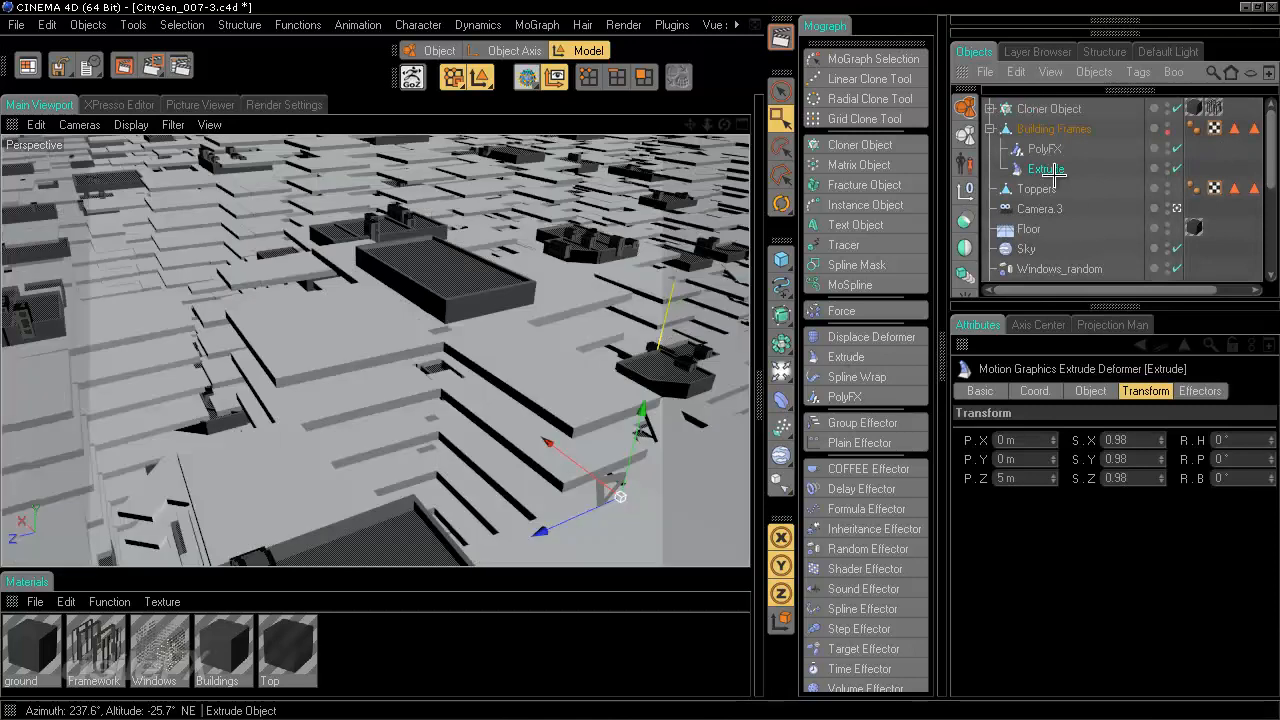
Set the Extrude deformer to 1 extrusion step and its Transform option to Per Step
left_click(1083, 390)
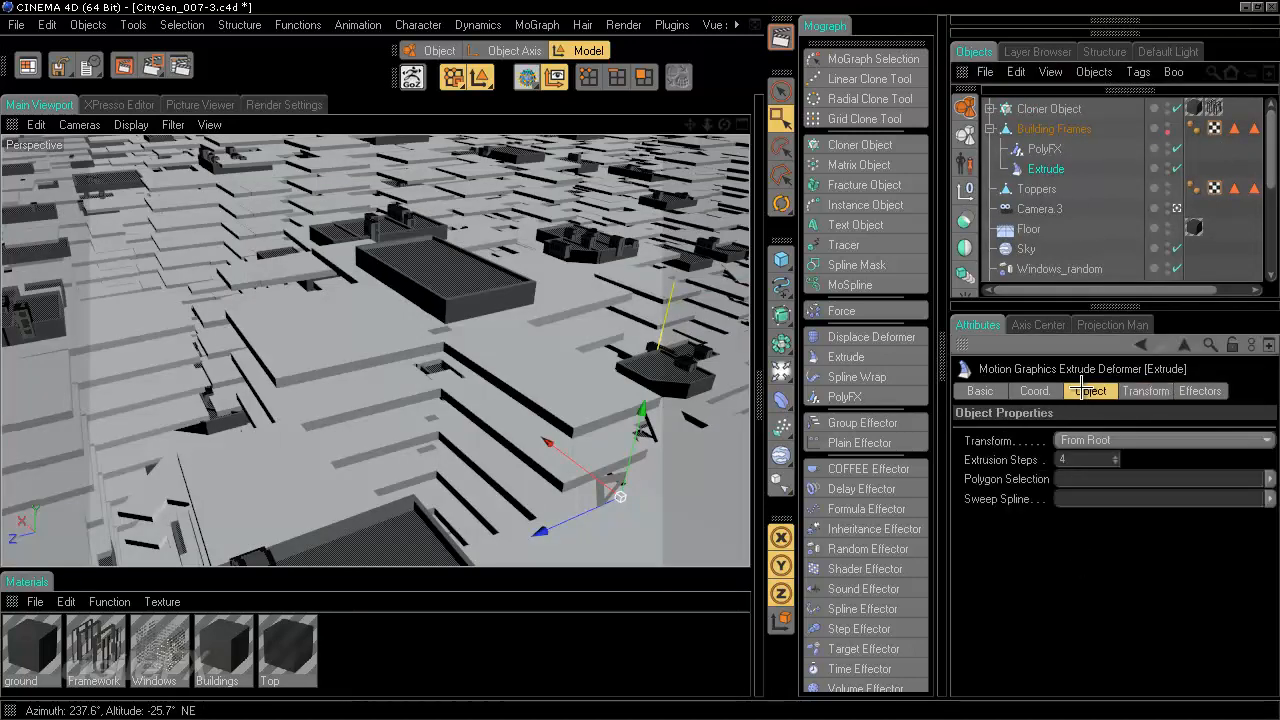
double_click(1063, 459)
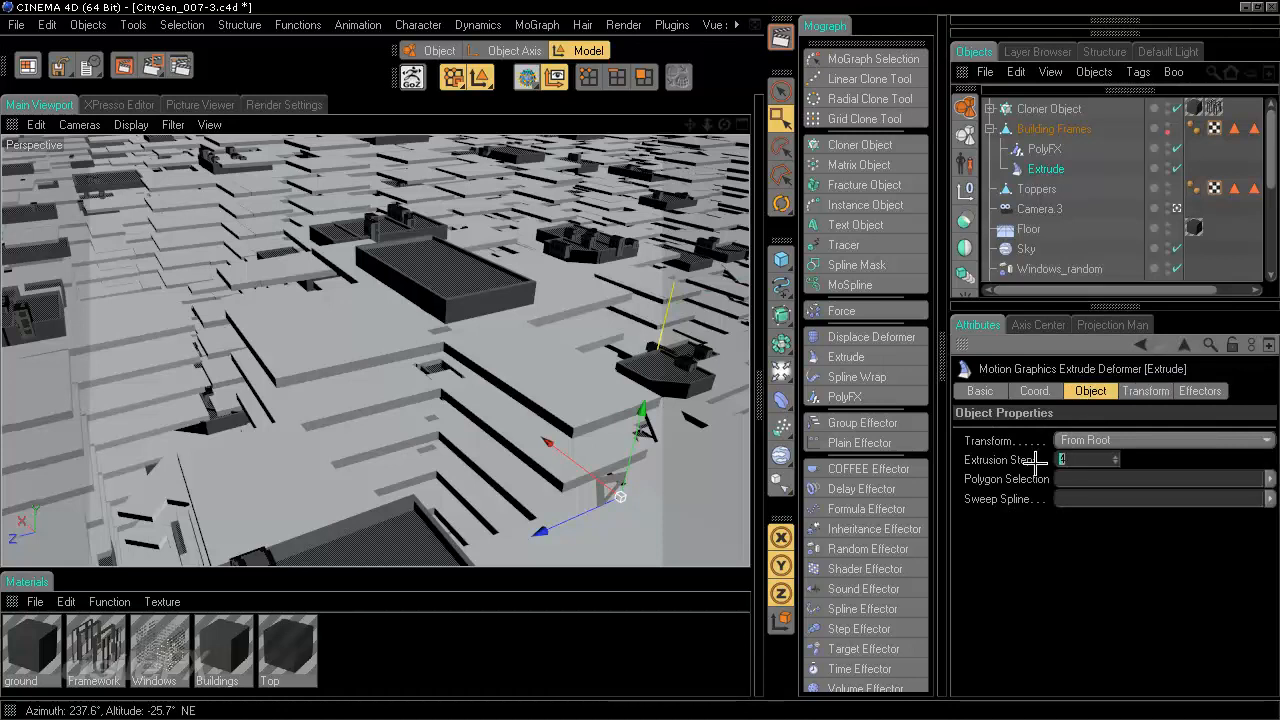
left_click(1105, 440)
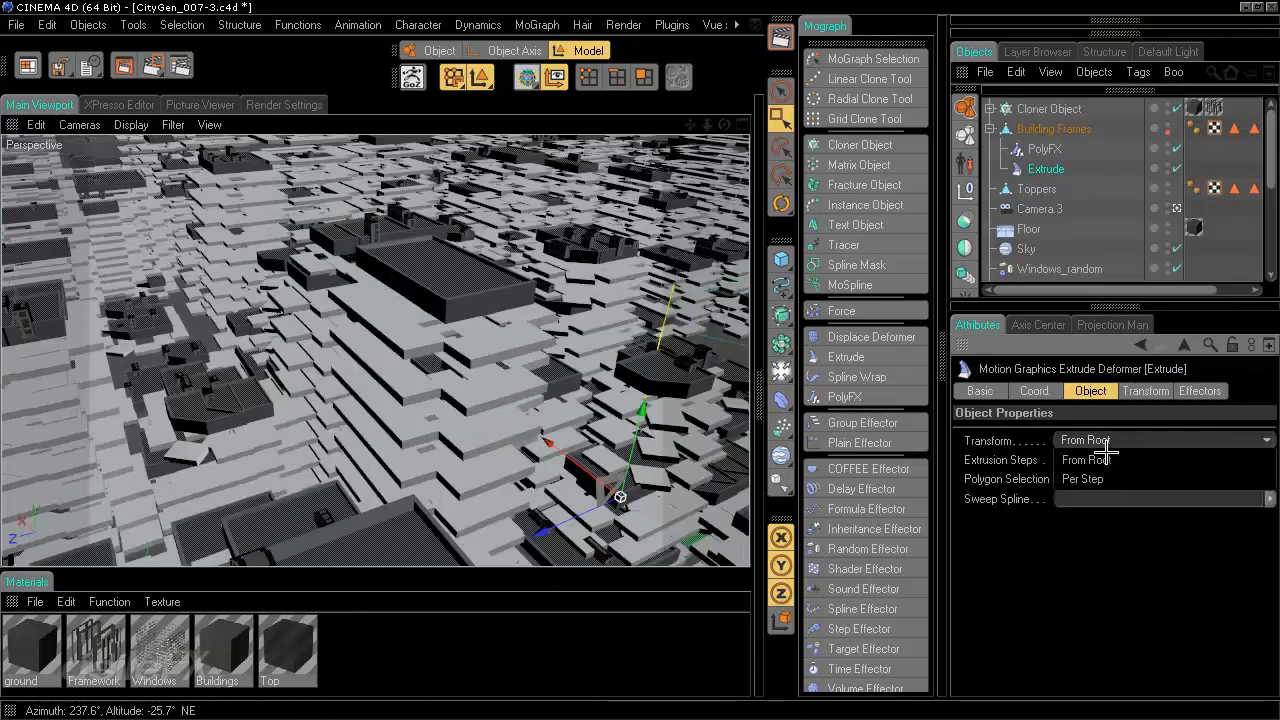
left_click(1106, 476)
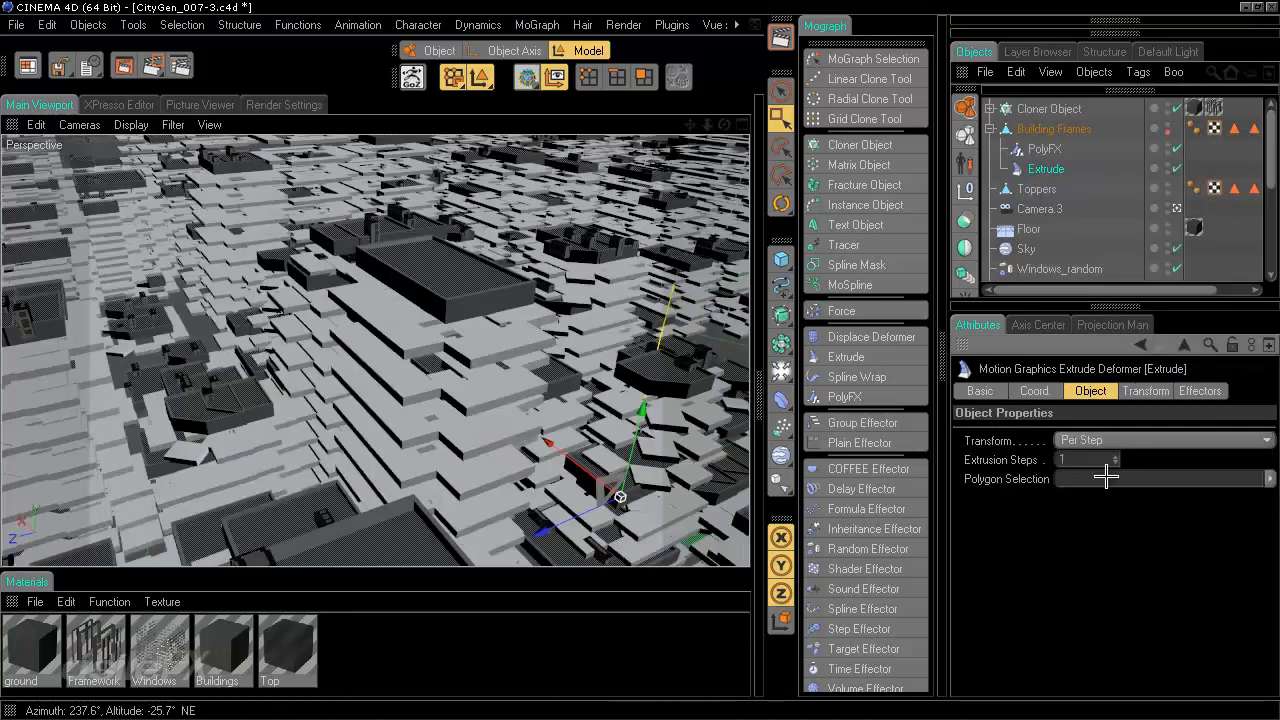
Set the Extrude deformer's Z position offset, P.Z, to 1 m
left_click(1145, 391)
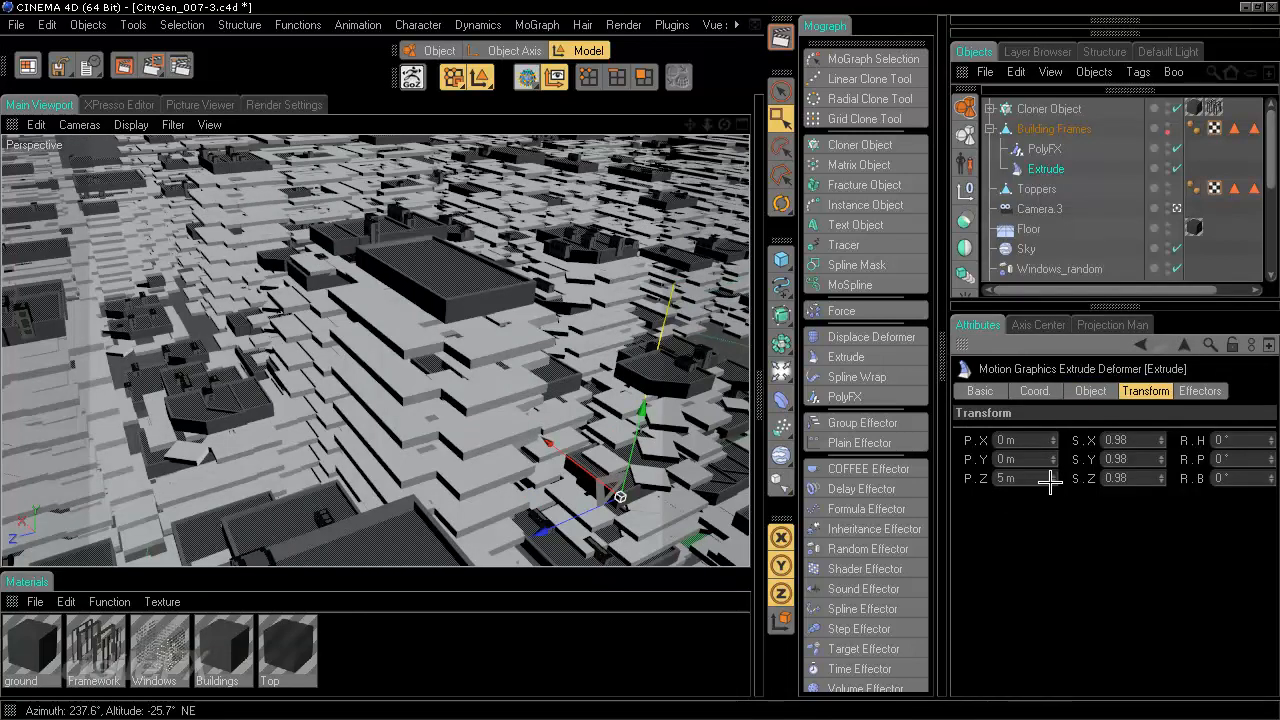
left_click_drag(1037, 480, 915, 481)
type("1")
key("Return")
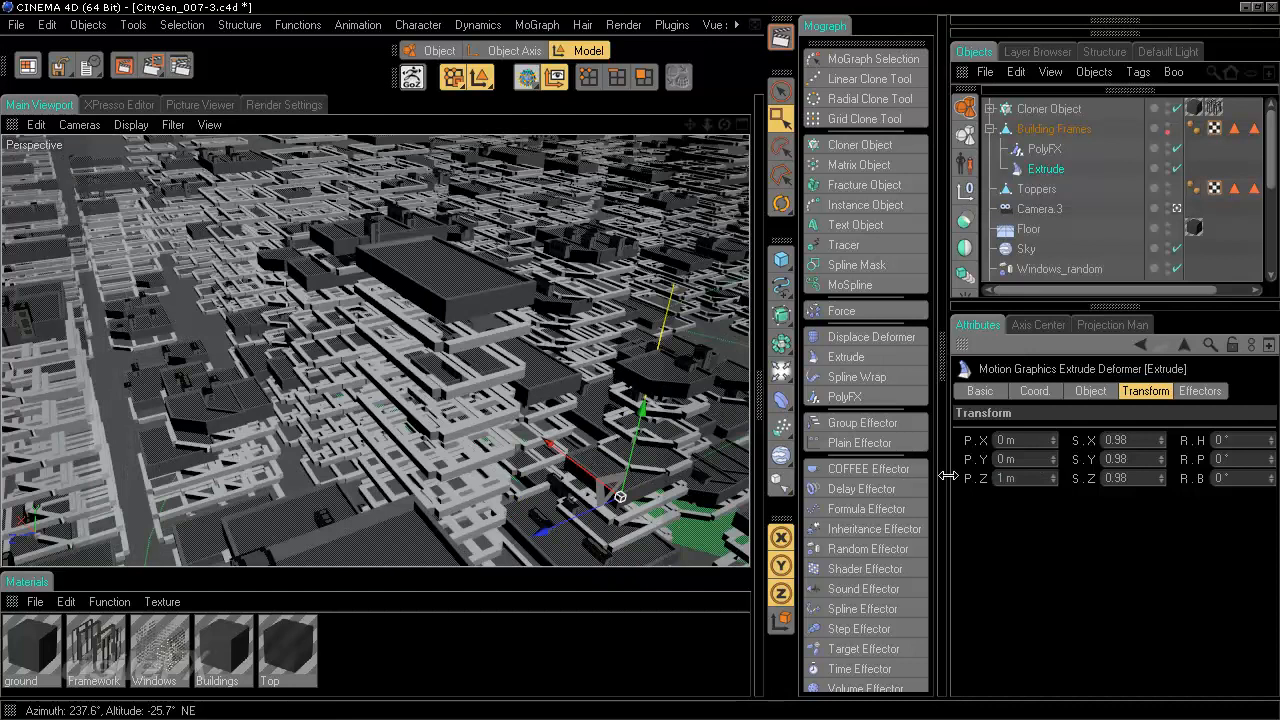
Set the Extrude deformer's X, Y and Z transform scales to 1
double_click(1100, 440)
type("1")
key("Tab")
type("1")
key("Tab")
type("1")
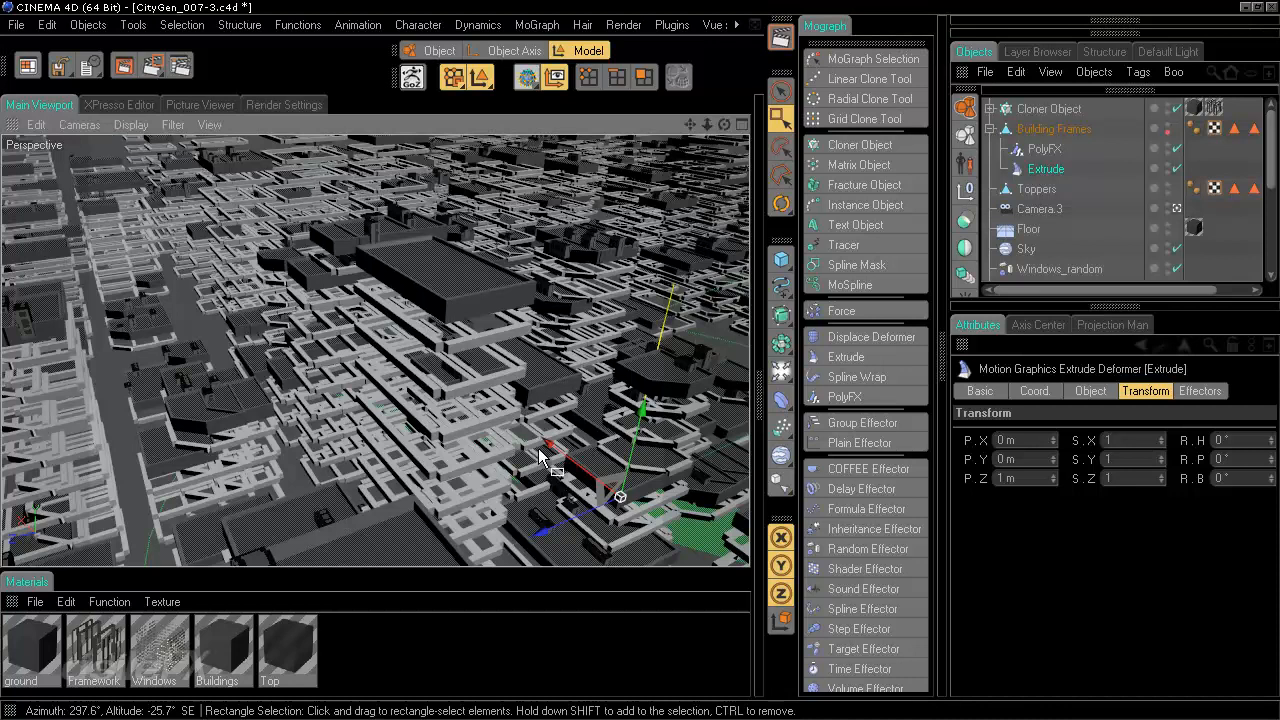
scroll(473, 347, "up", 3)
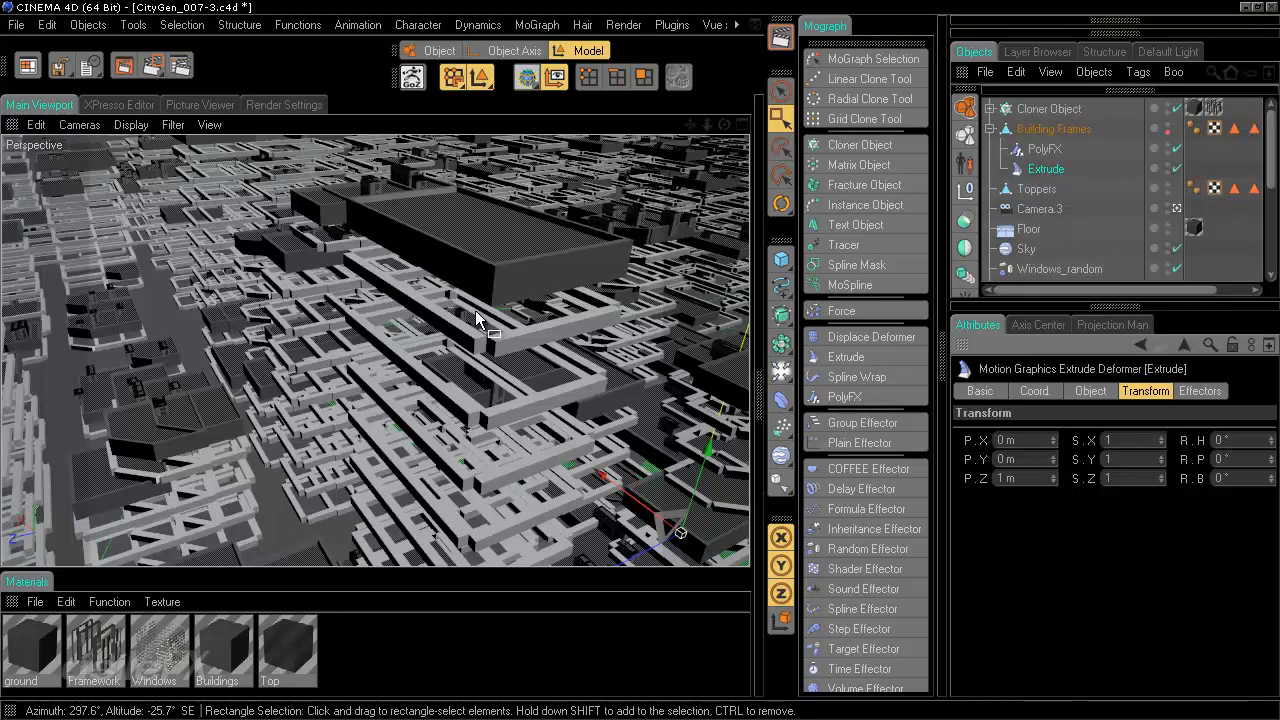
left_click(198, 24)
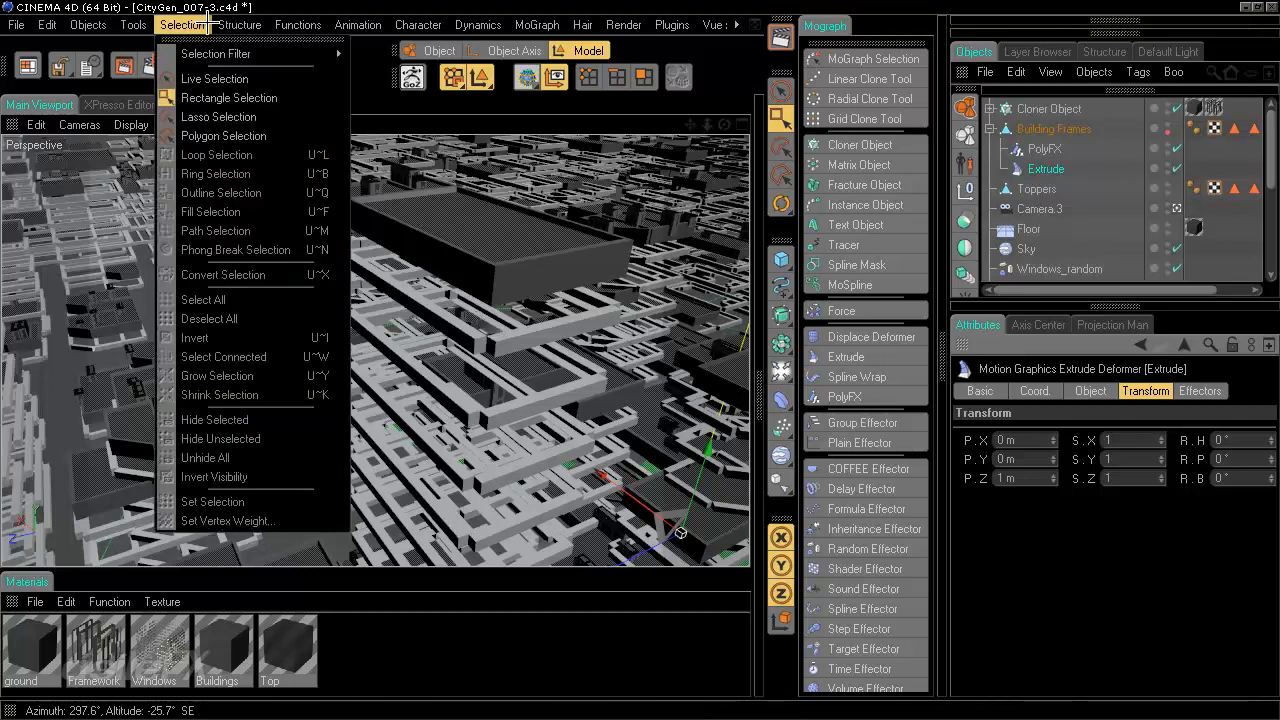
mouse_move(217, 24)
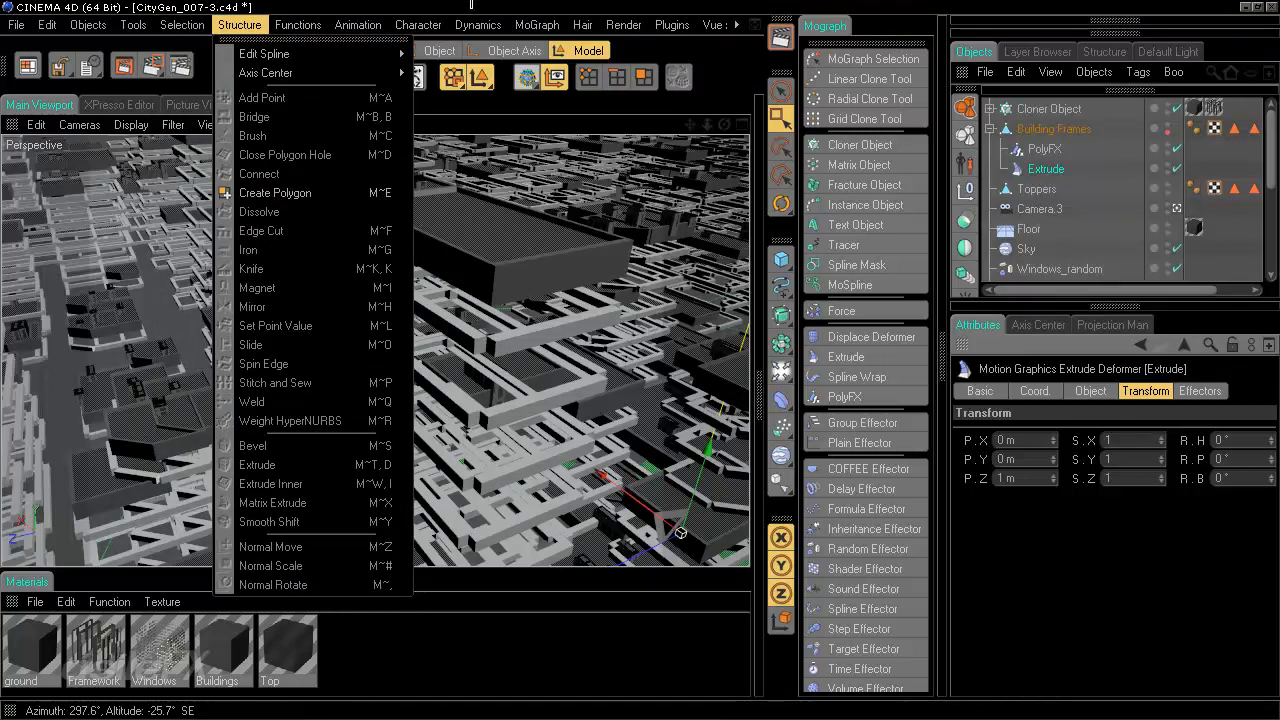
left_click(488, 9)
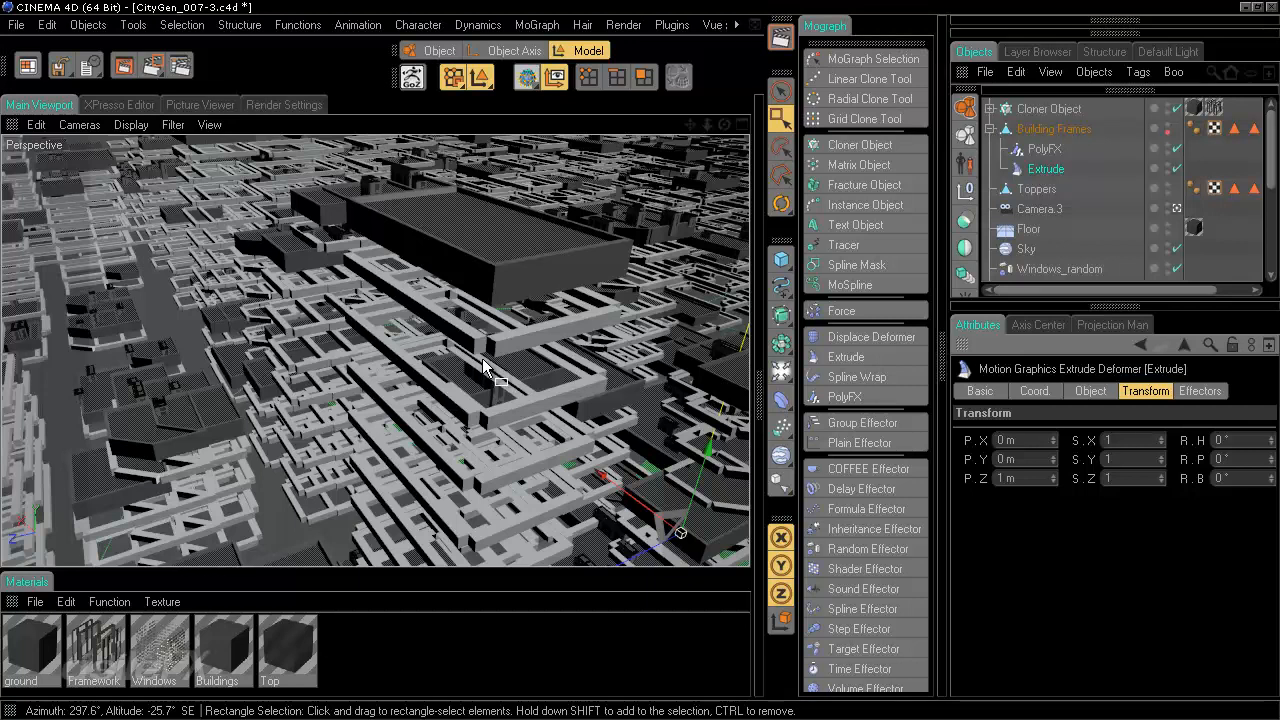
Try X scales of 1.2 and 1.1 on the Extrude deformer to close the gaps at the frame corners
left_click(1120, 437)
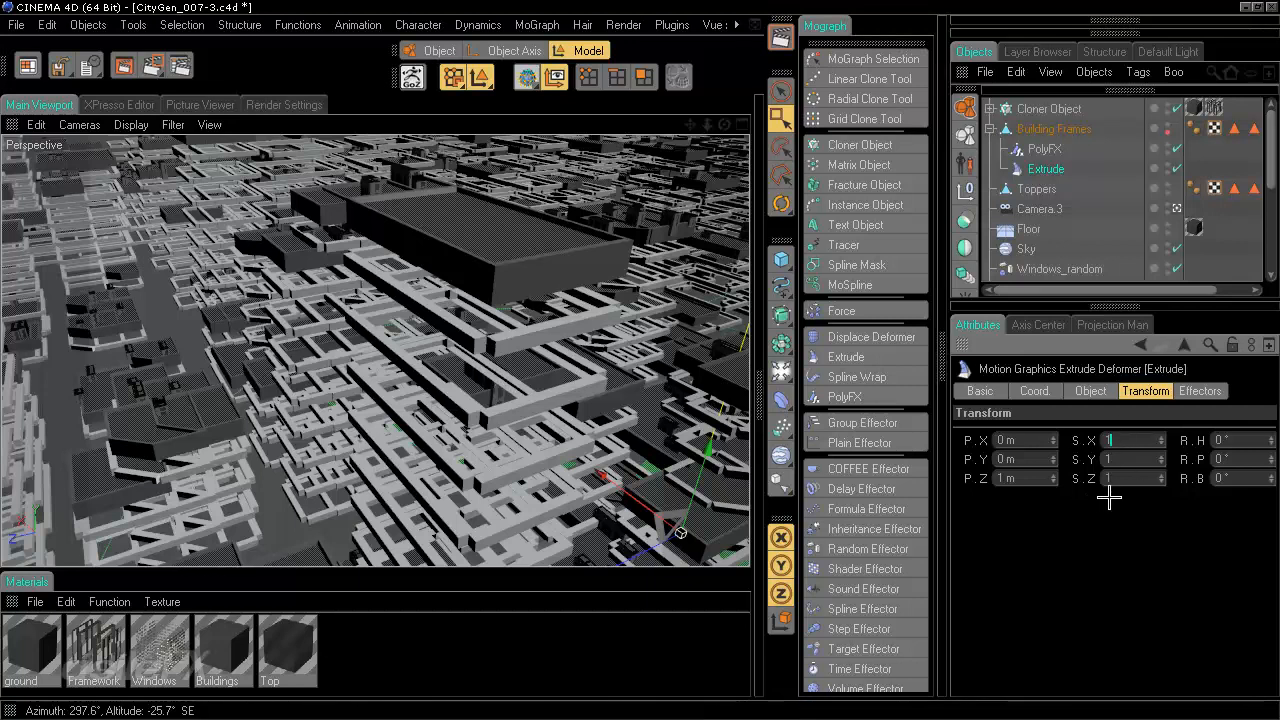
type("1.2")
key("Return")
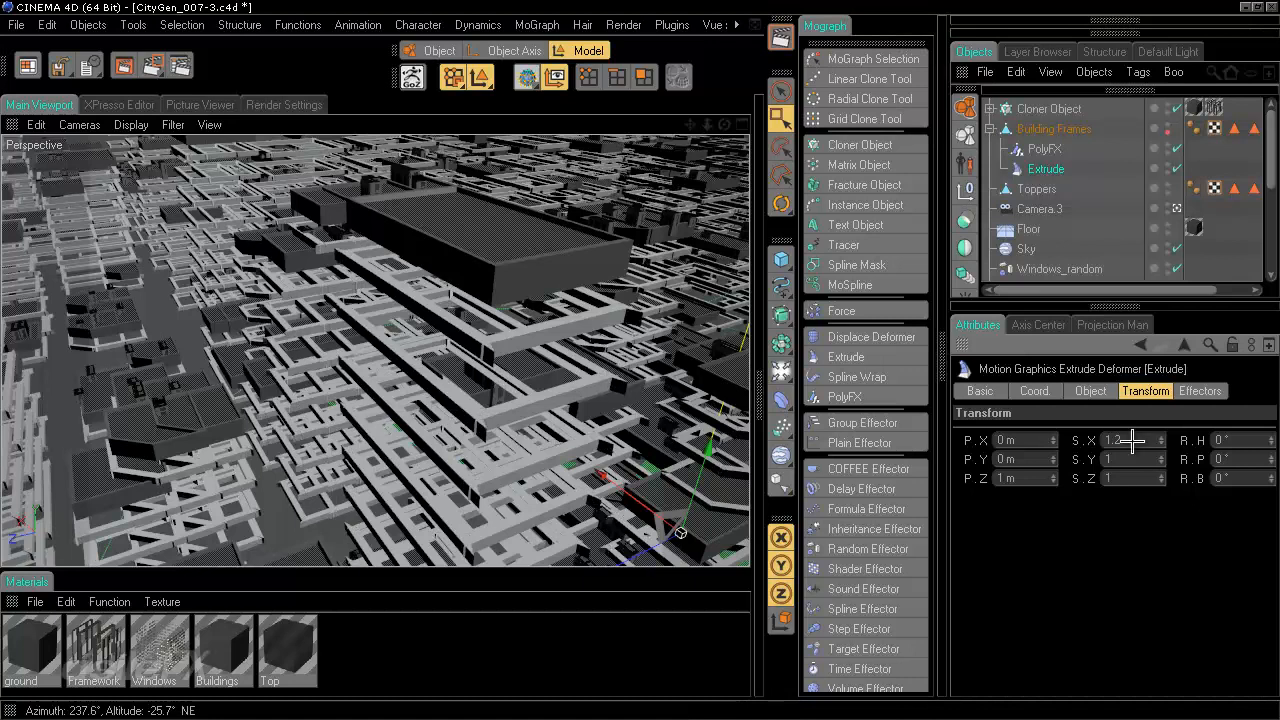
left_click(1124, 440)
type("1.1")
key("Return")
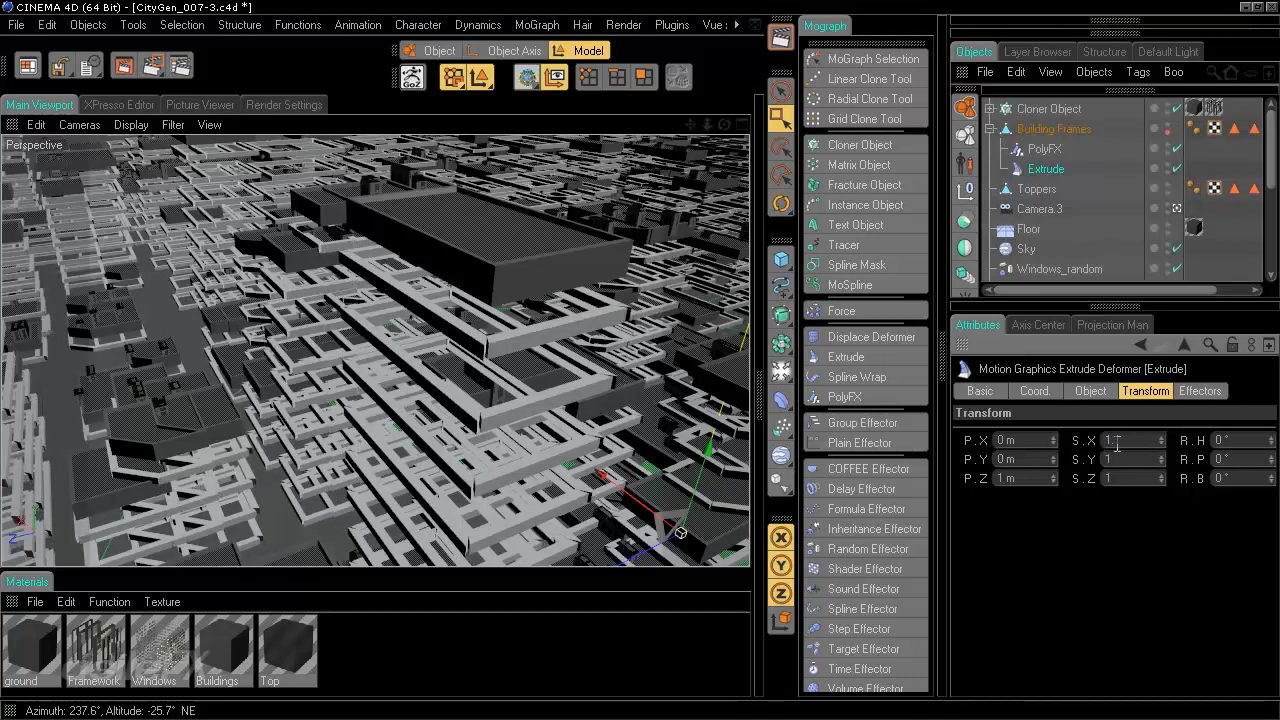
Fine-tune the Extrude deformer's X scale by trying 1.15, 1.11 and 1.12
left_click(1126, 442)
type("5")
key("Return")
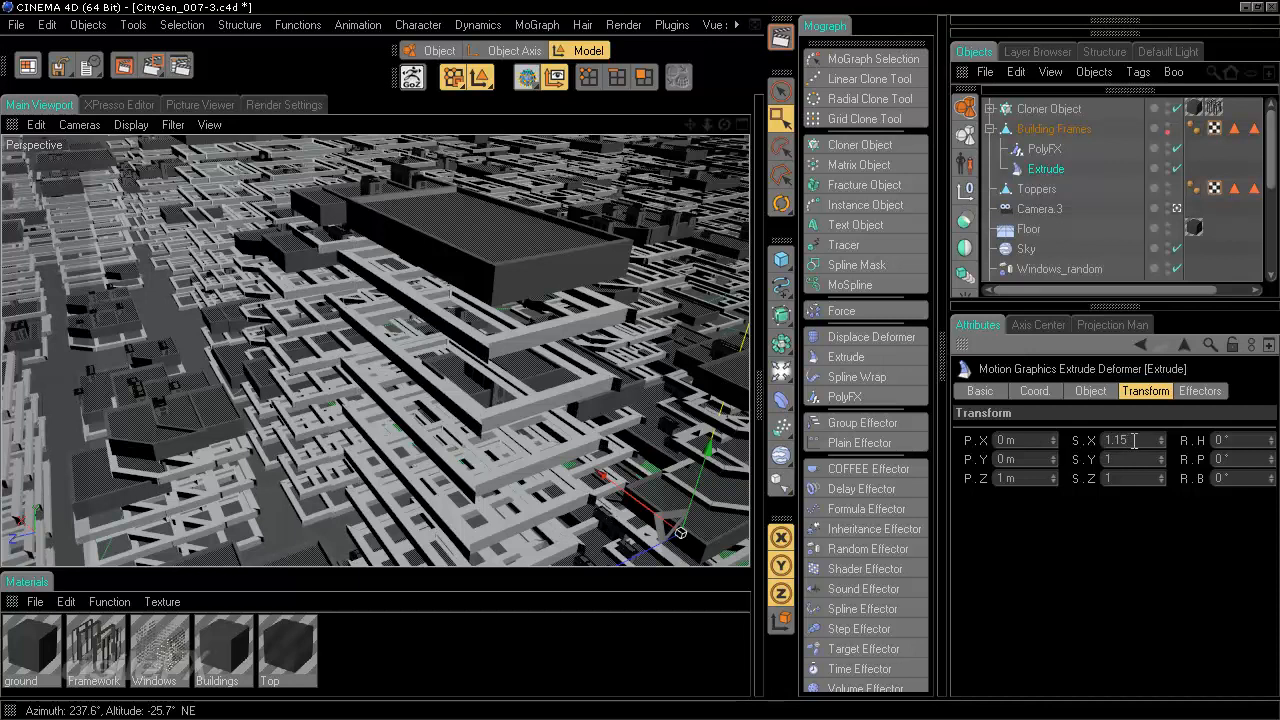
type("1")
key("Return")
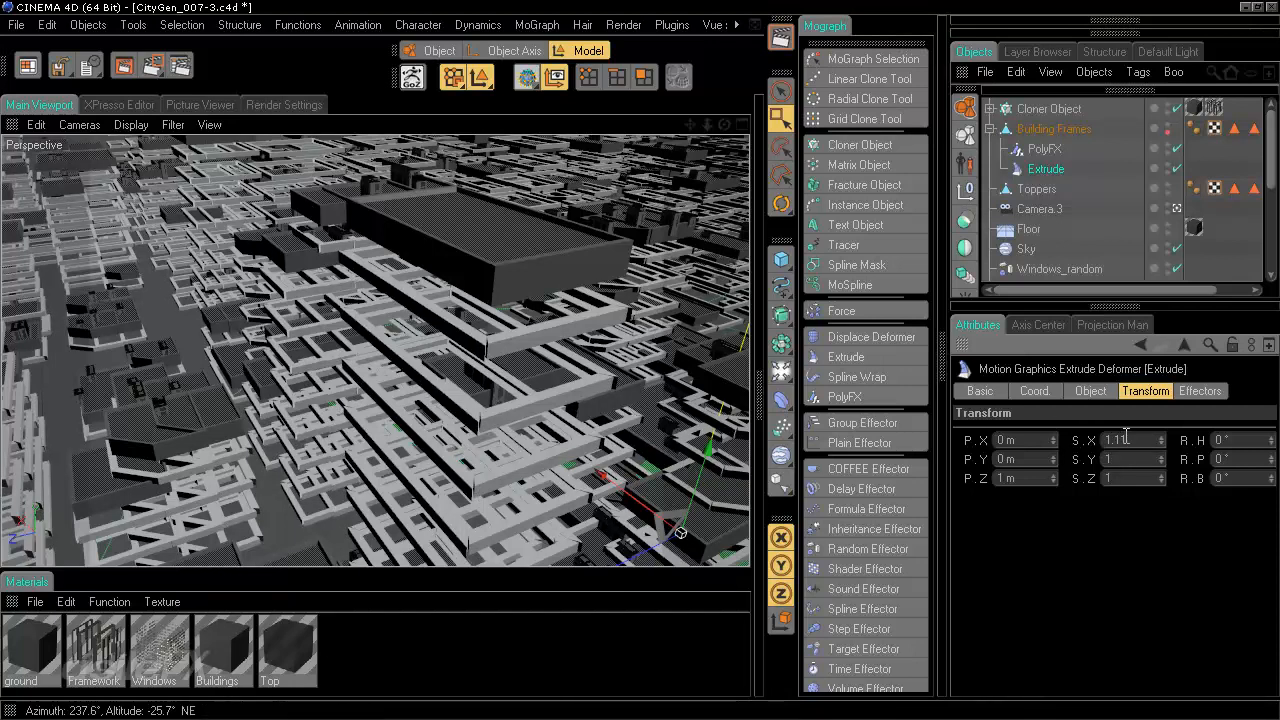
left_click_drag(1124, 440, 1166, 440)
Try an X position offset, P.X, of -1 m on the Extrude deformer while viewing a frame corner up close
mouse_move(639, 364)
left_mouse_down("alt")
mouse_move(622, 387)
mouse_move(634, 366)
mouse_move(689, 358)
mouse_move(538, 375)
mouse_move(637, 359)
left_mouse_up("alt")
middle_click_drag(638, 361, 529, 377, "alt")
scroll(529, 377, "up", 5)
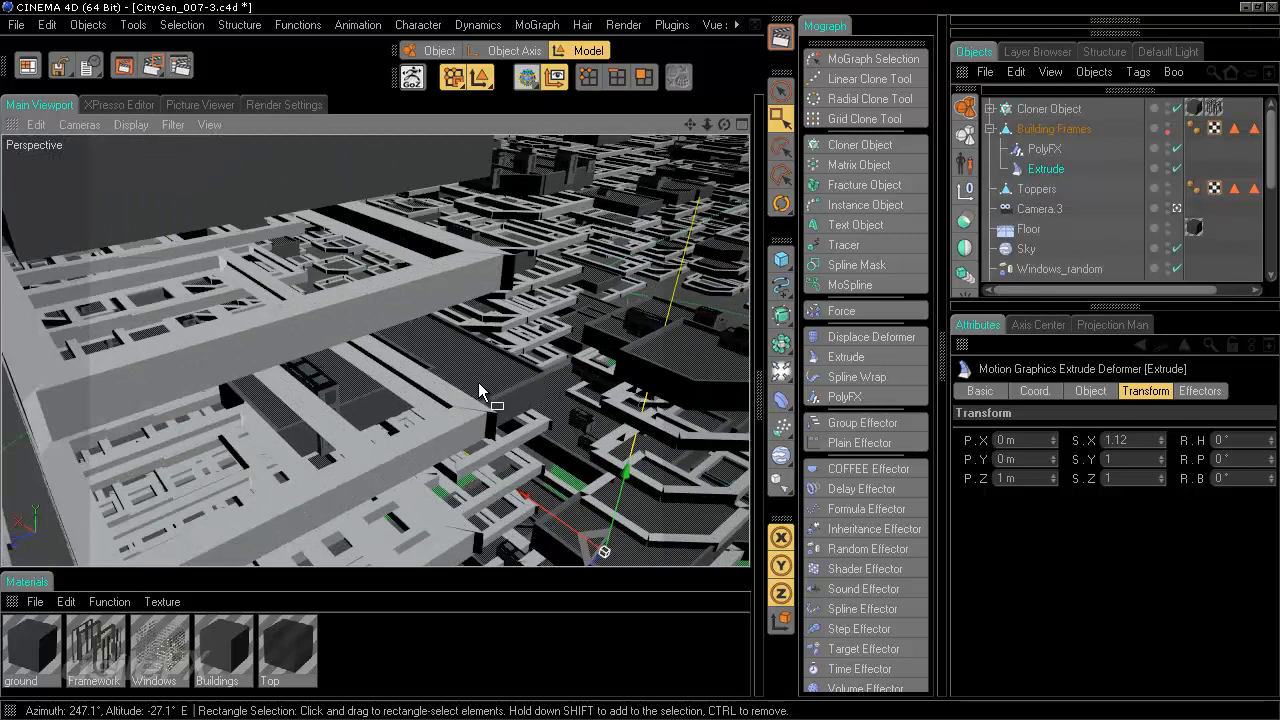
left_click_drag(643, 361, 644, 354, "alt")
scroll(644, 354, "up", 2)
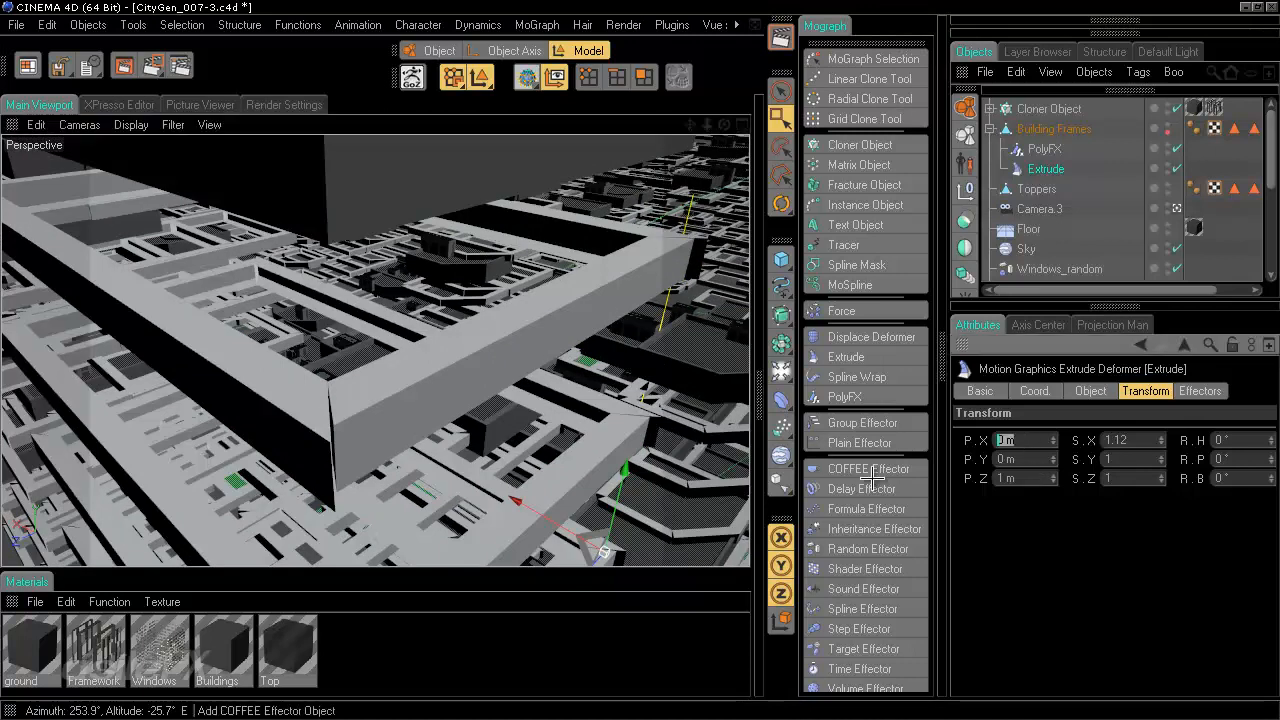
type("-1")
key("Return")
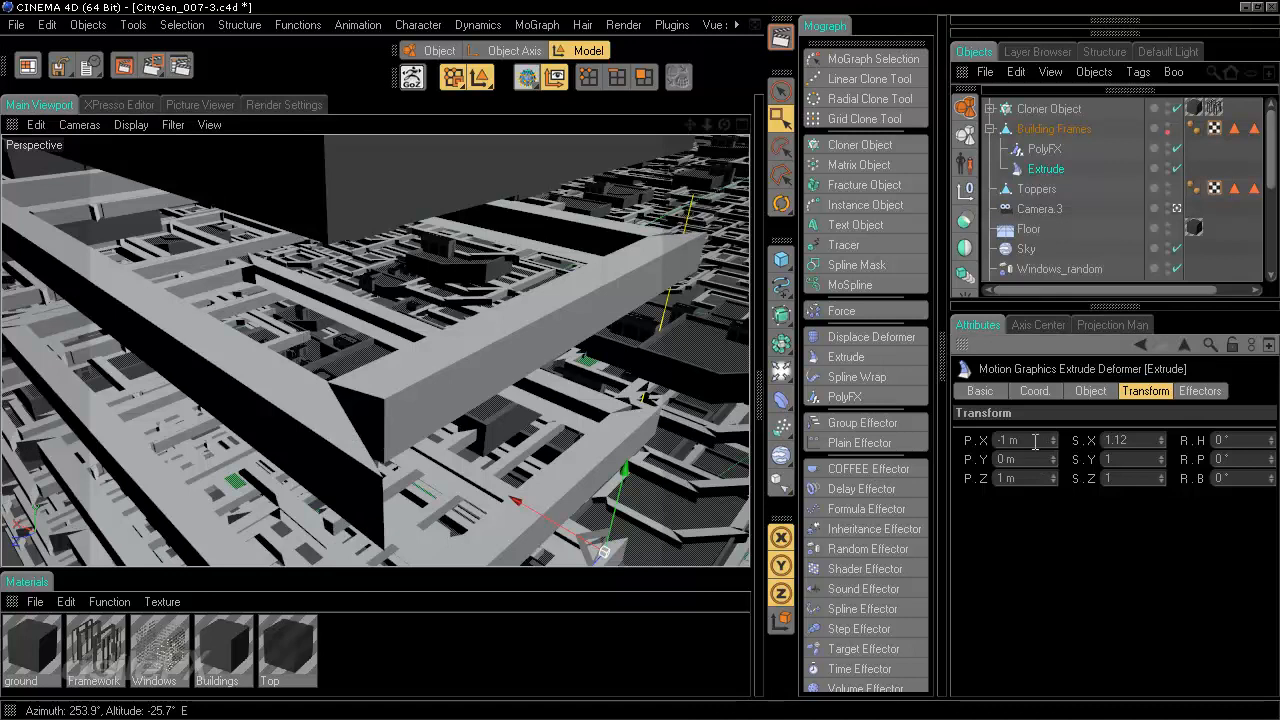
Try X scales of 1 and 1.05 on the Extrude deformer in combination with the X position offset
double_click(1118, 440)
type("1")
key("Return")
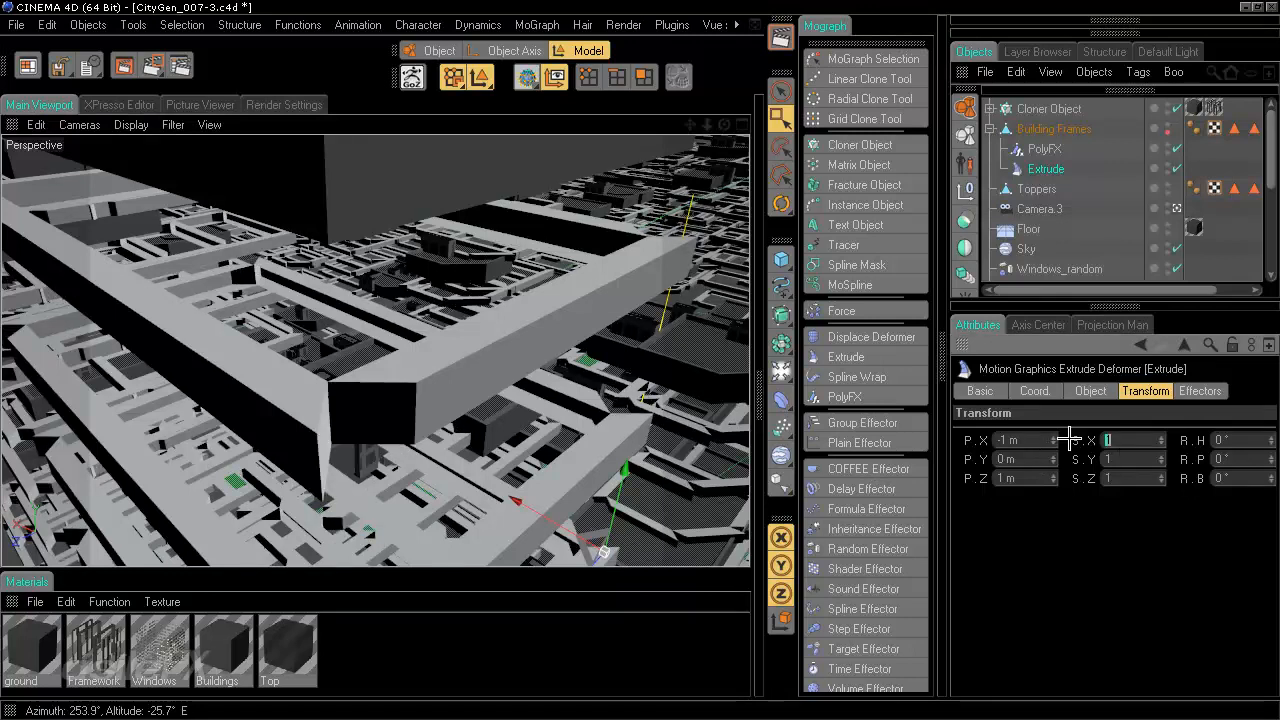
left_click_drag(1074, 440, 1080, 440)
left_click(1142, 440)
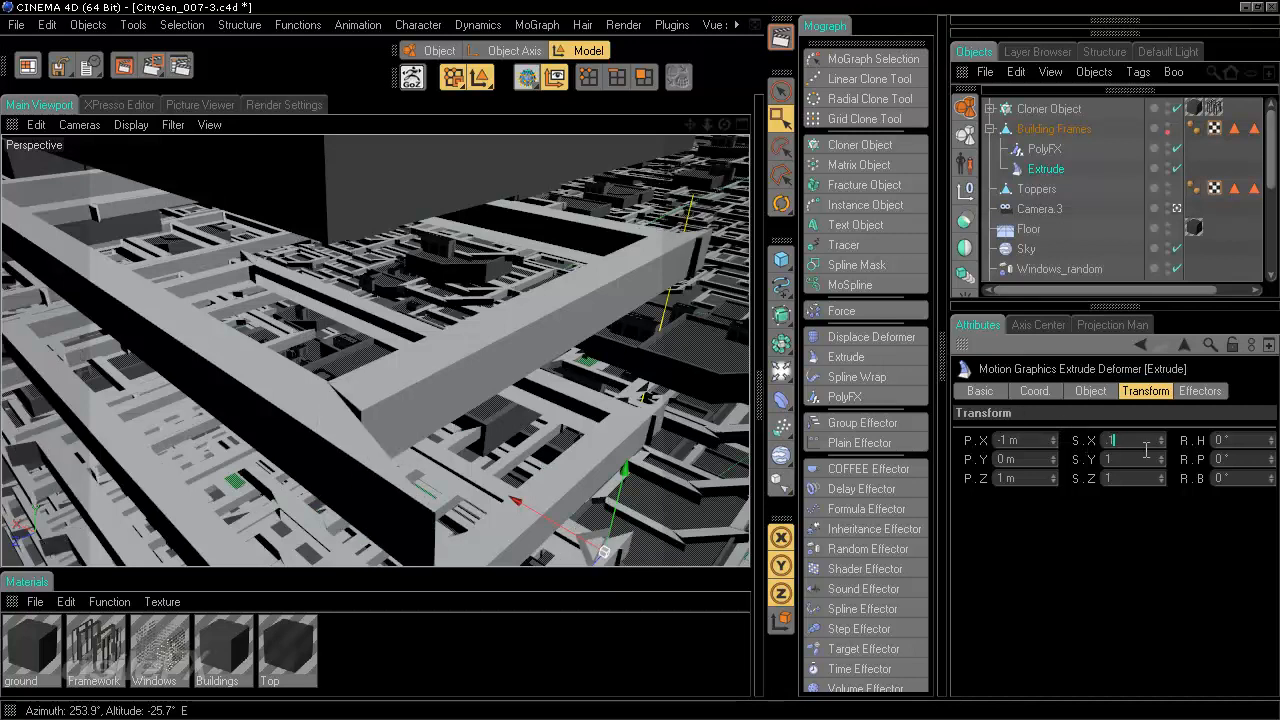
type(".05")
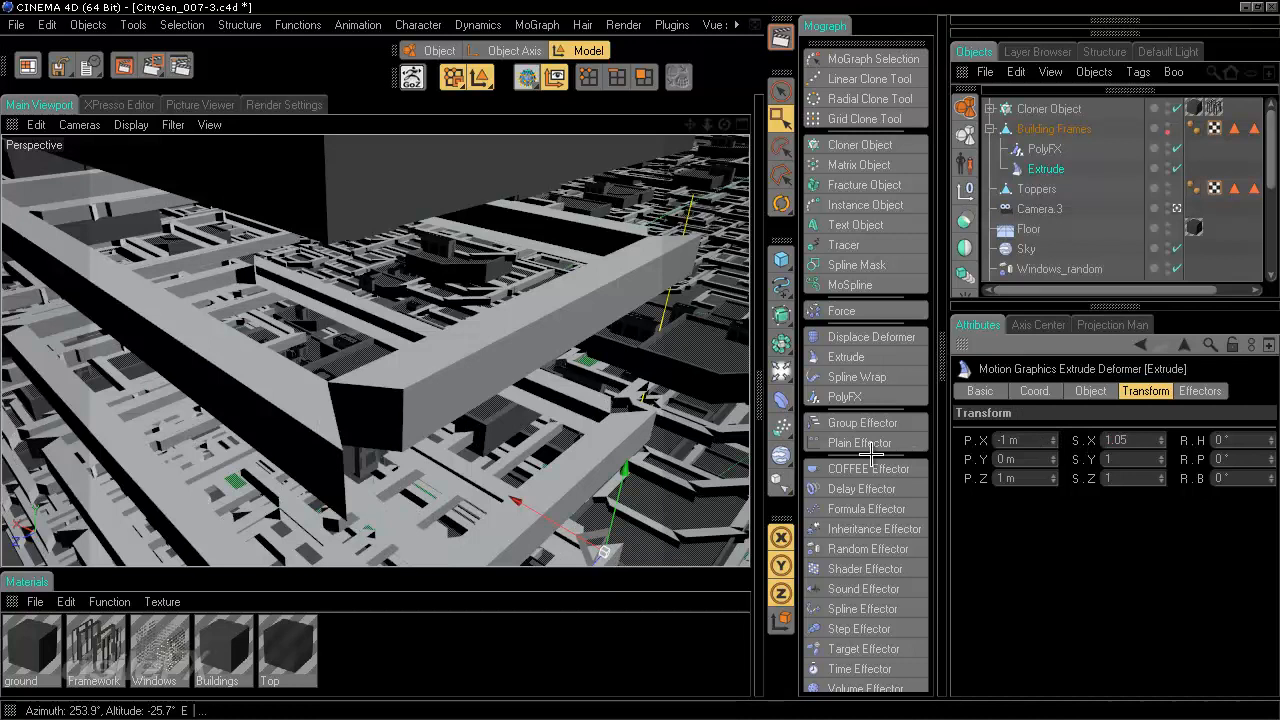
Reset the Extrude deformer's P.X to 0 m and its S.X to 1
left_click_drag(1030, 437, 972, 434)
type("0")
key("Return")
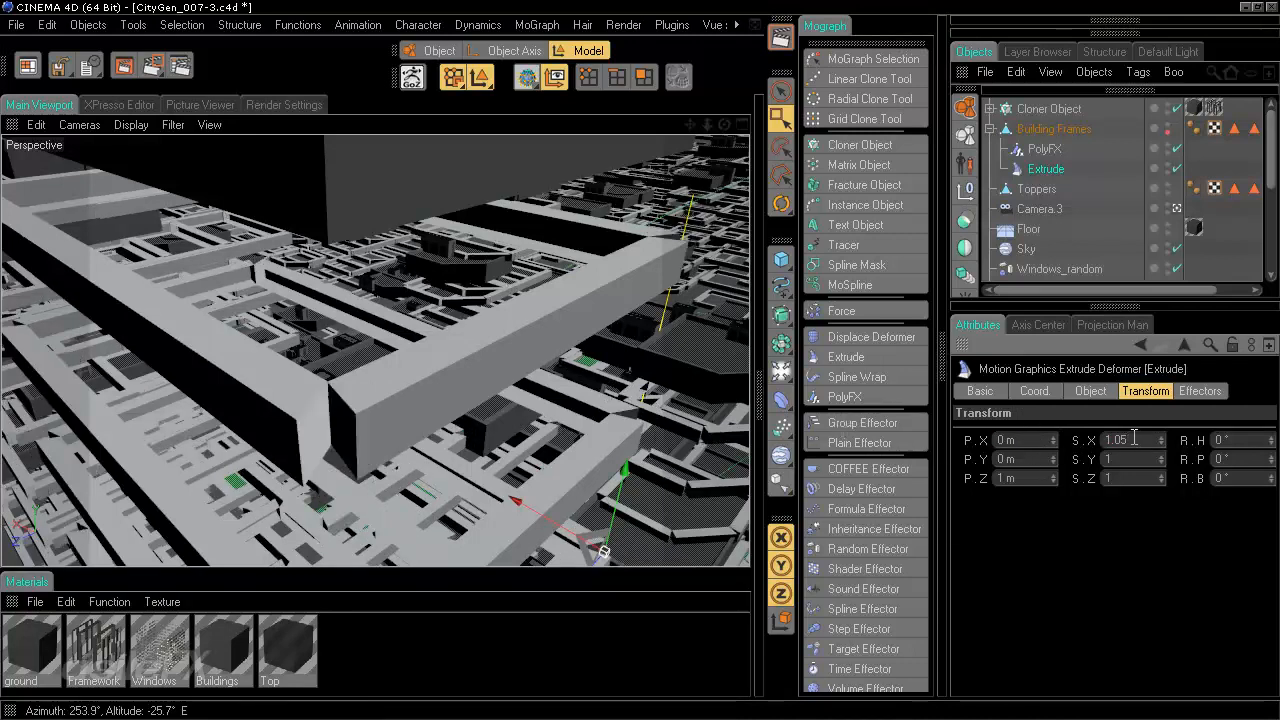
left_click_drag(1134, 437, 960, 434)
type("1")
key("Return")
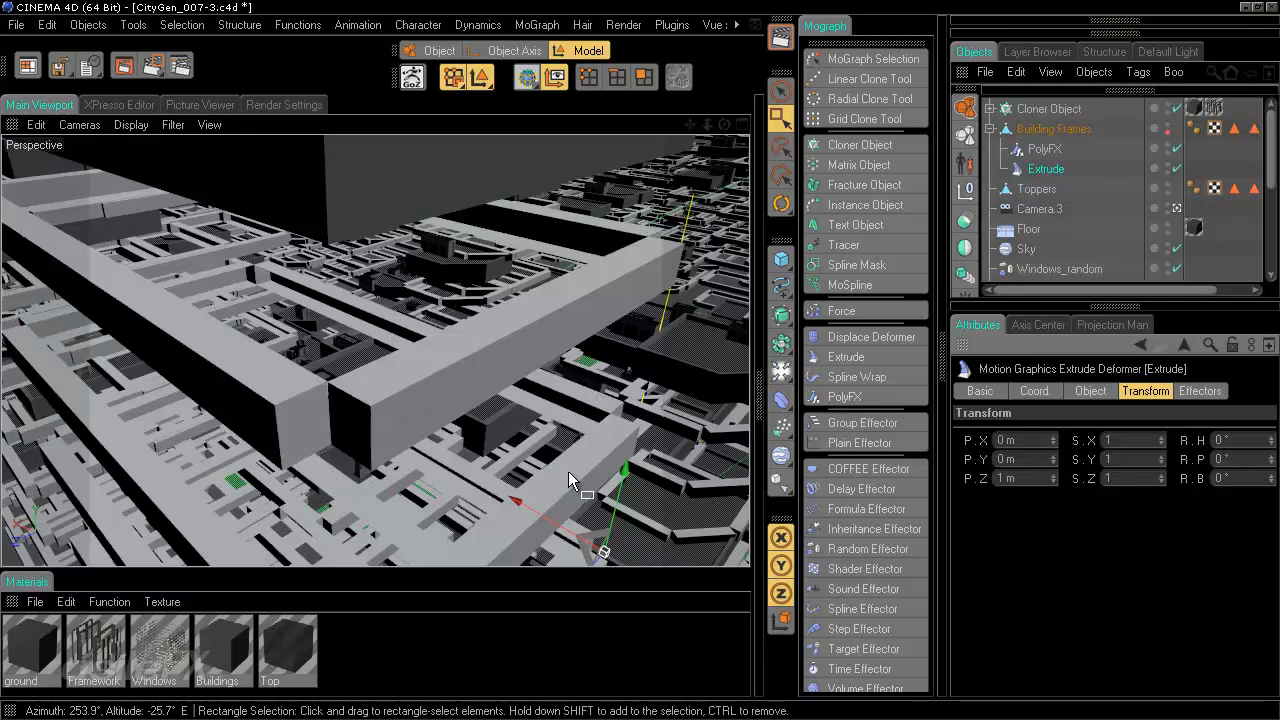
Stop hiding the Building Frames object in the renderer
scroll(531, 364, "down", 5)
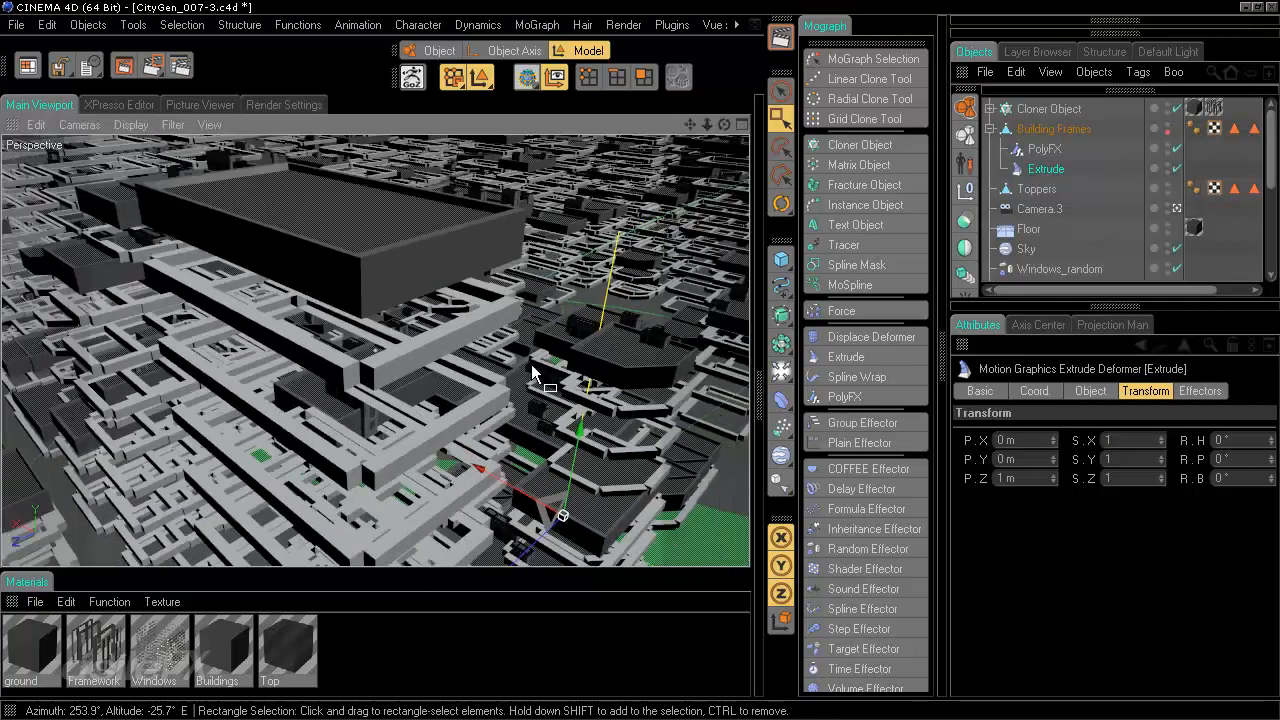
scroll(531, 364, "down", 5)
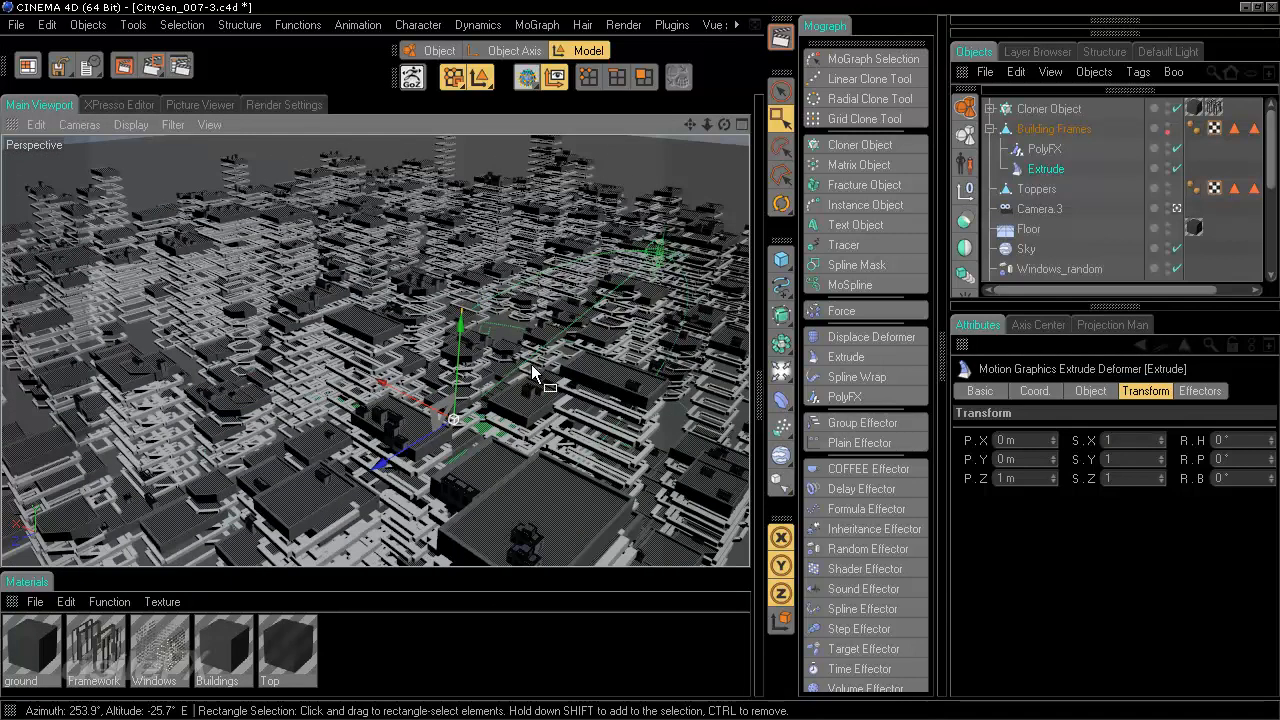
scroll(531, 364, "up", 2)
mouse_move(636, 359)
left_mouse_down("alt")
mouse_move(546, 353)
mouse_move(656, 361)
left_mouse_up("alt")
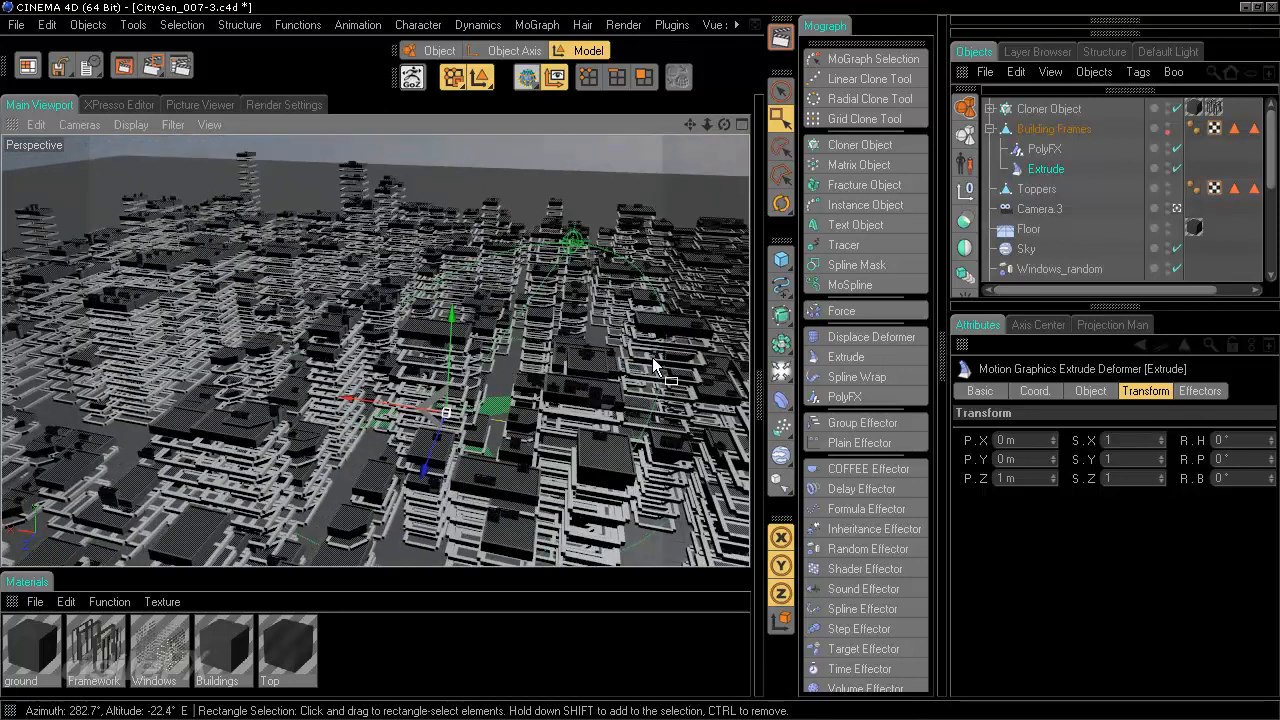
left_click(1168, 133)
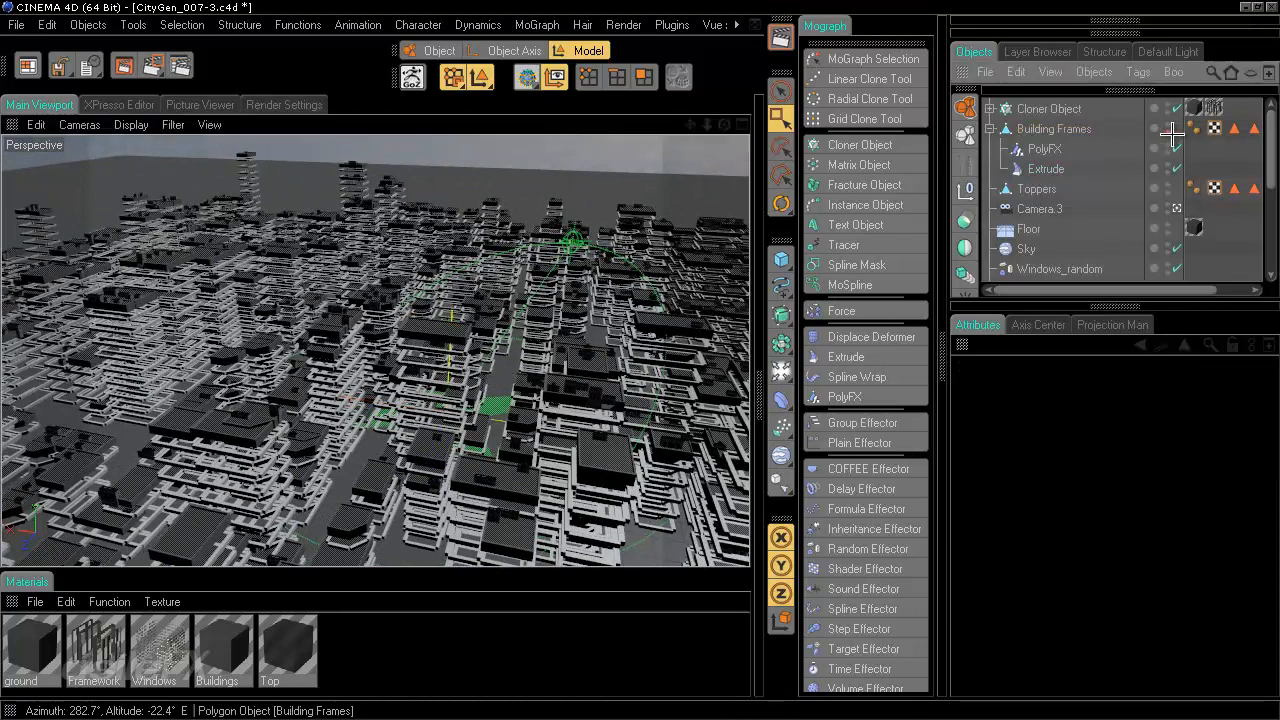
Move Building Preview.1 out of the Null Object and make it visible in the editor
scroll(1107, 190, "down", 5)
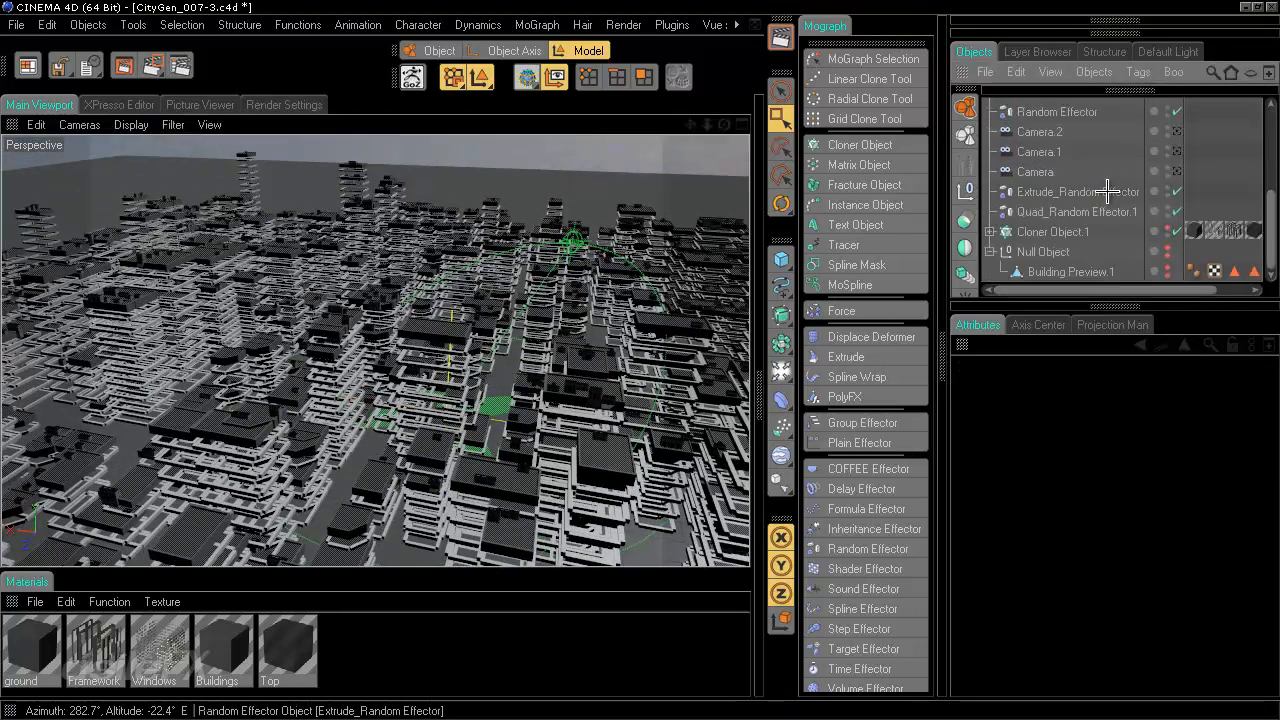
left_click(1112, 271)
left_click_drag(1112, 271, 1050, 250)
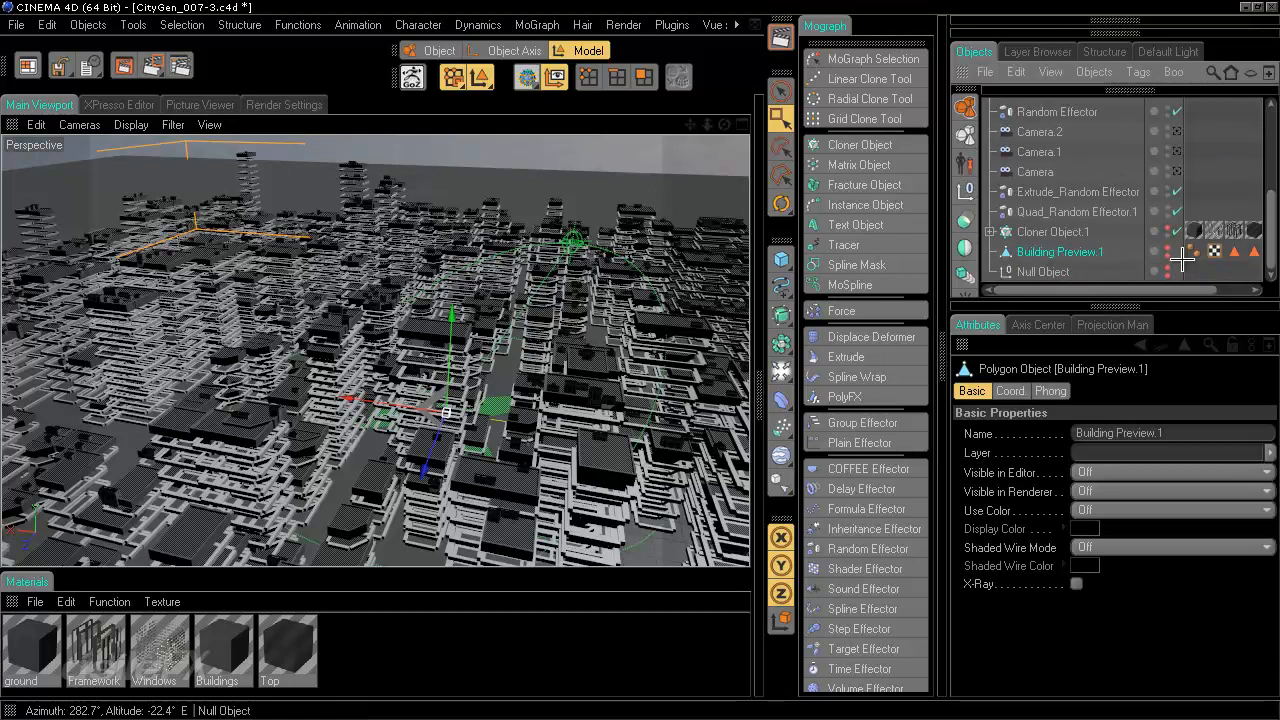
left_click(1167, 248)
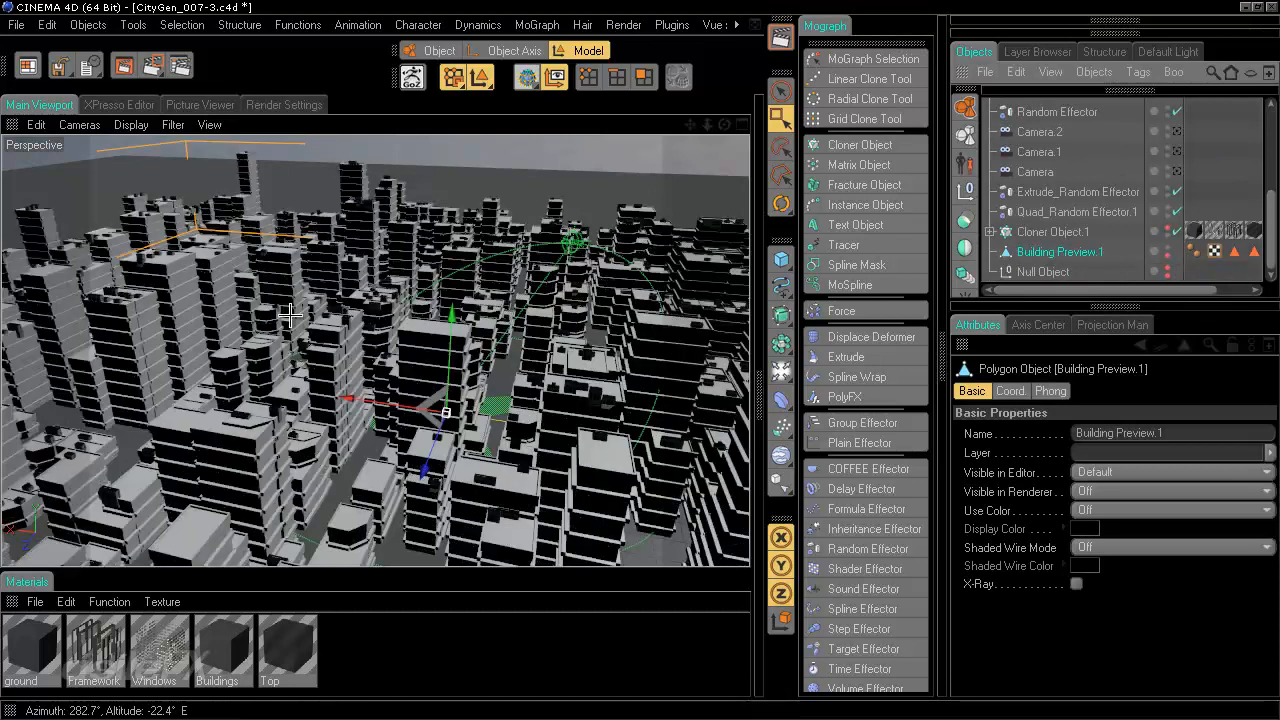
left_click_drag(588, 292, 638, 359, "alt")
scroll(593, 290, "up", 3)
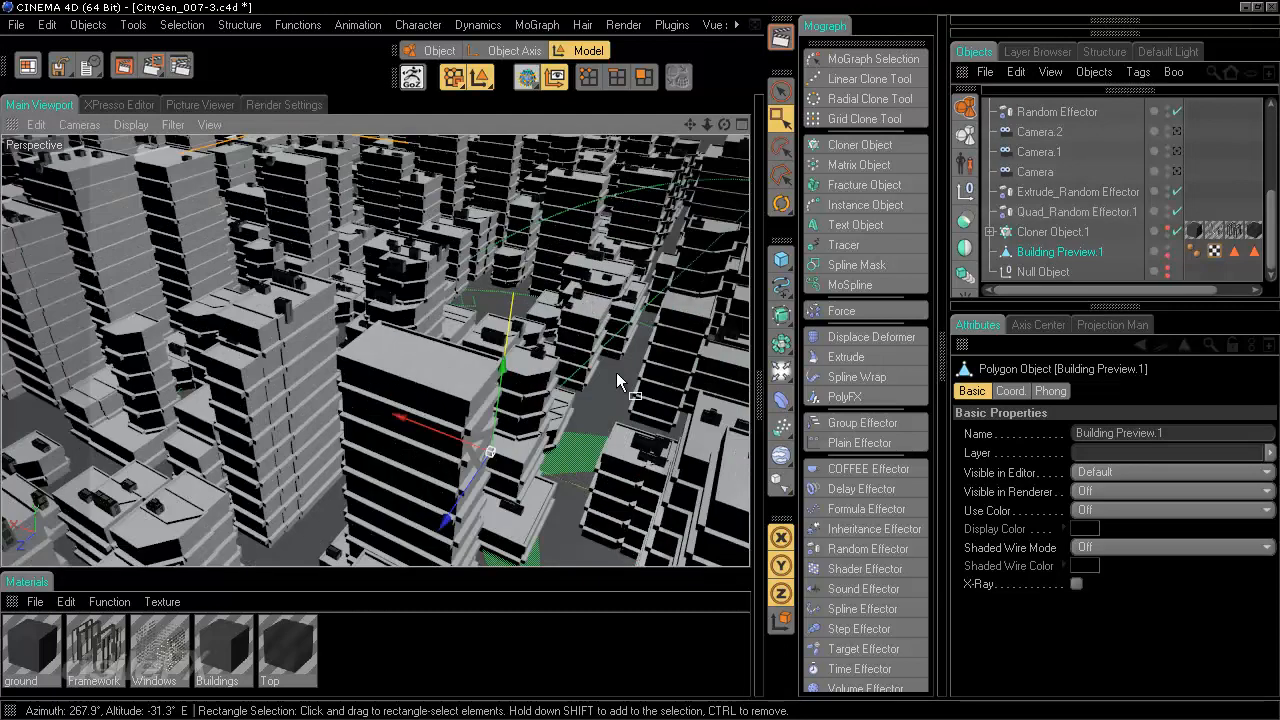
left_click_drag(617, 373, 621, 355, "alt")
scroll(1140, 165, "up", 5)
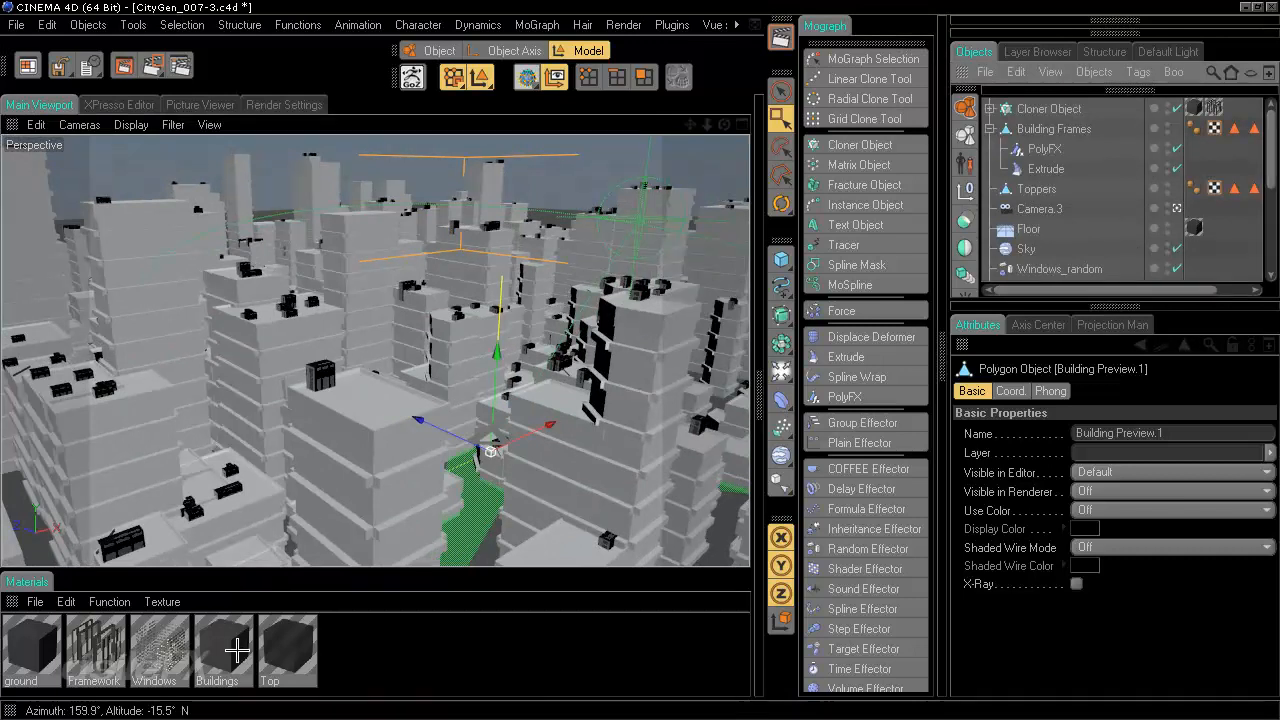
Create a new material and name it Edges
double_click(532, 653)
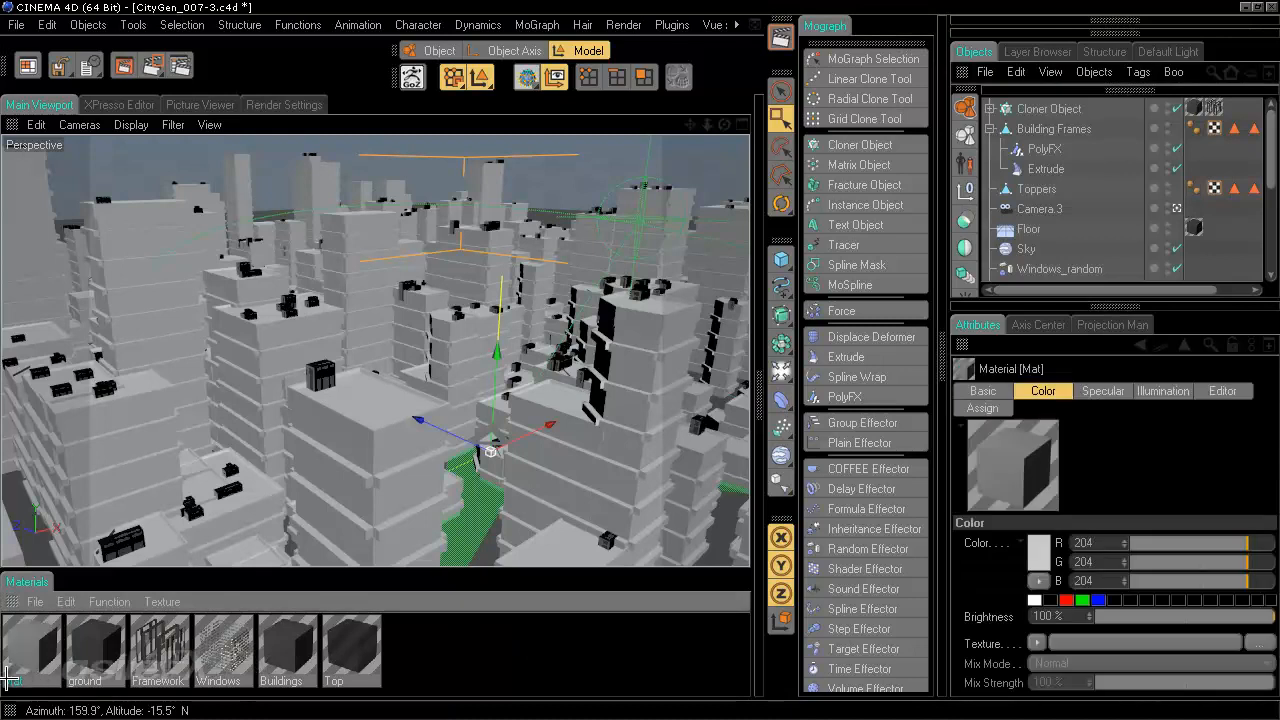
double_click(12, 680)
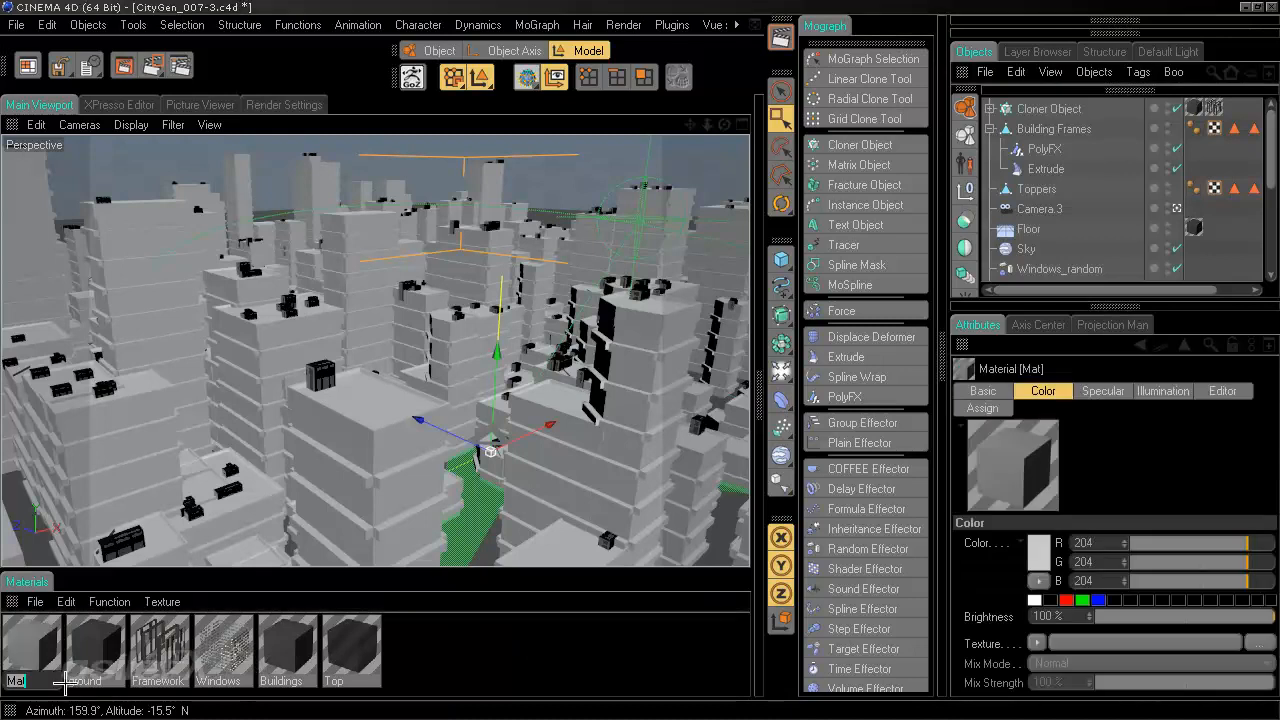
type("Edges")
key("Return")
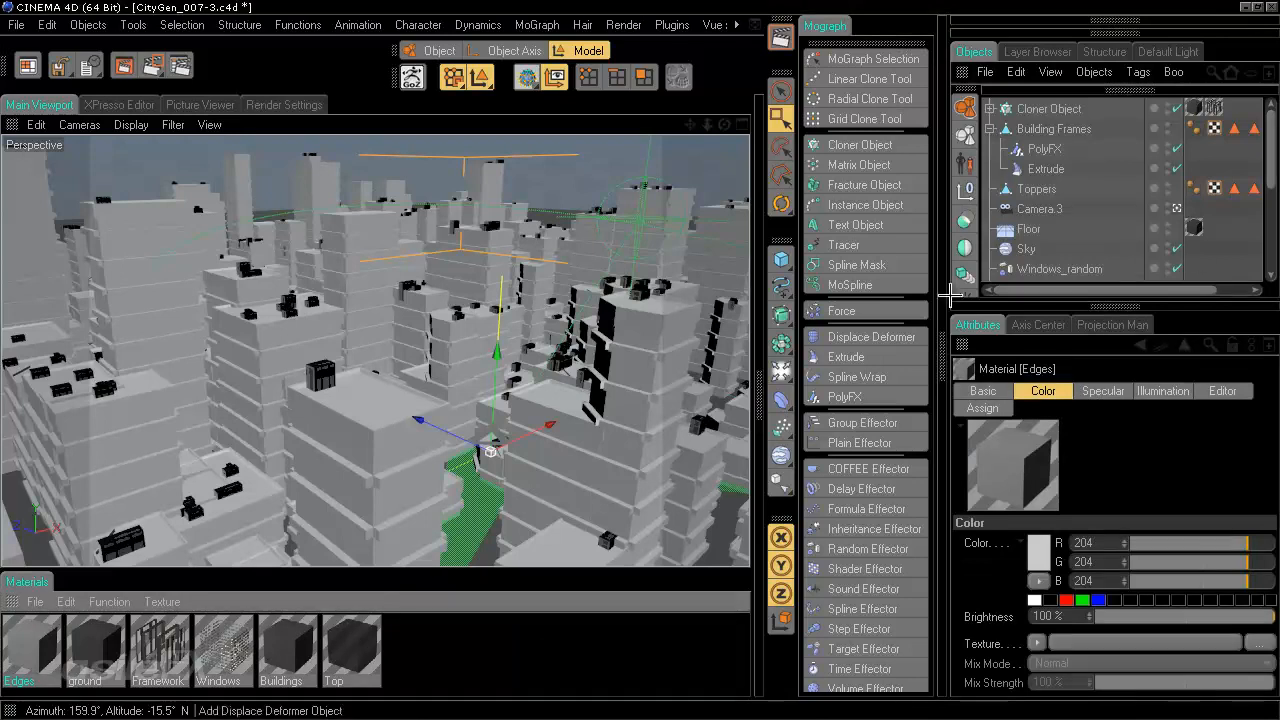
Set the Edges material's color to a dark grey with RGB 57, 57, 57
left_click(1040, 552)
left_click(947, 556)
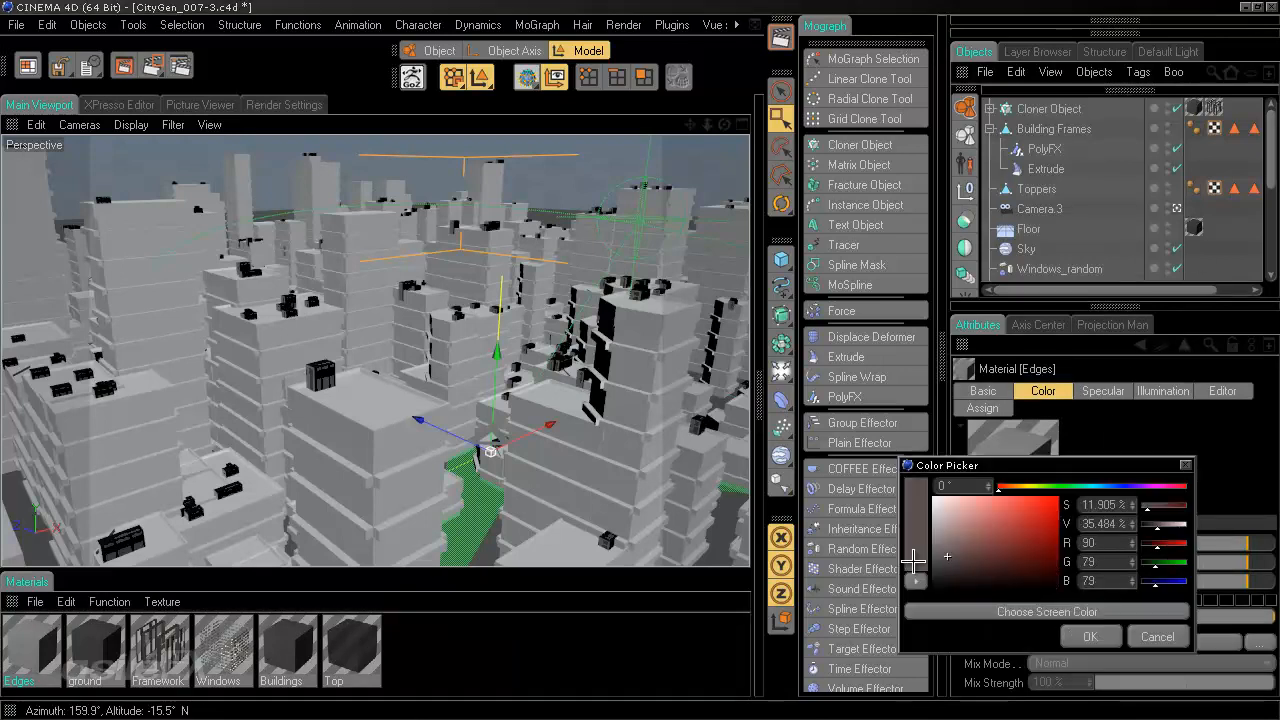
left_click(913, 560)
left_click(1090, 637)
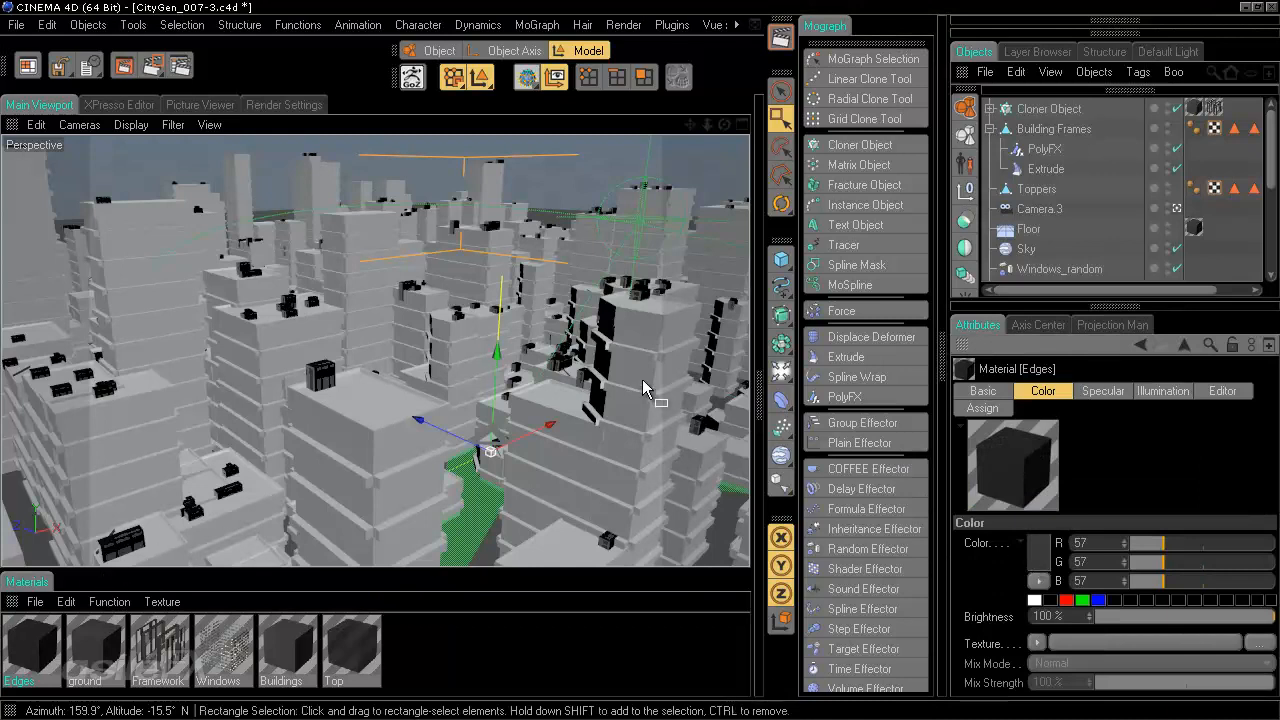
Apply the Edges material to the Building Frames object and render the city view
left_click_drag(40, 645, 1063, 131)
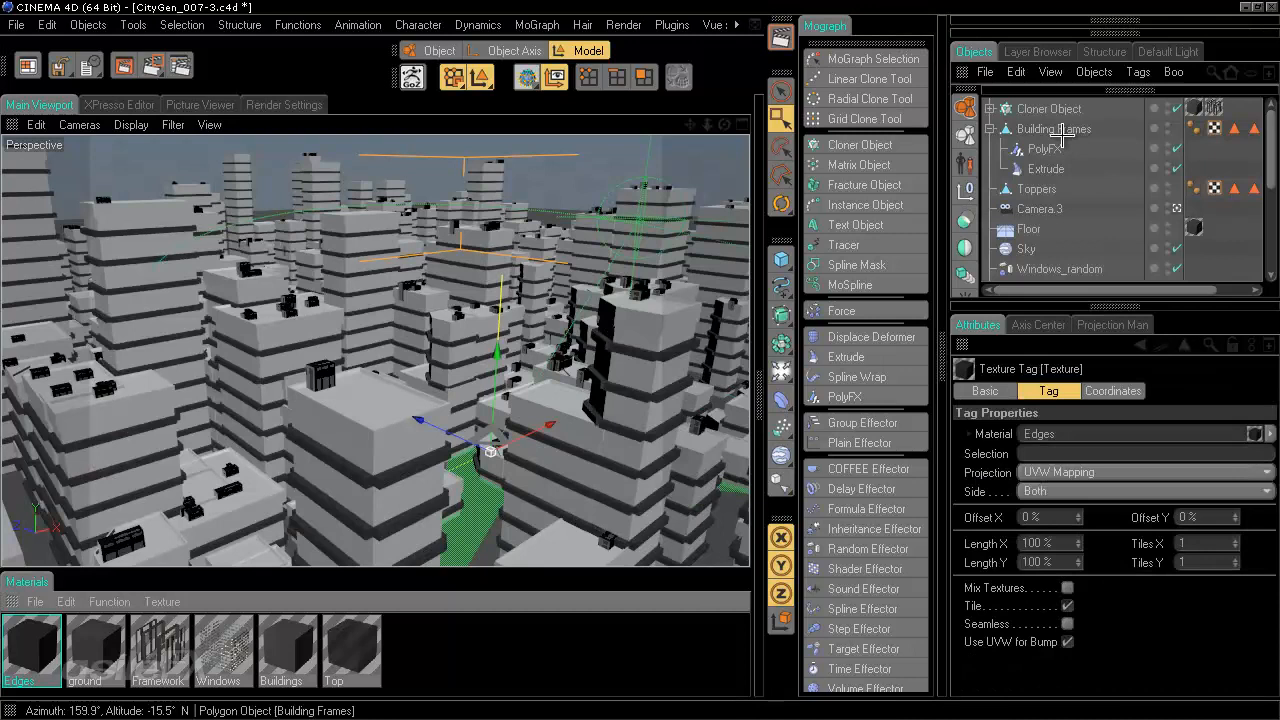
scroll(609, 361, "down", 5)
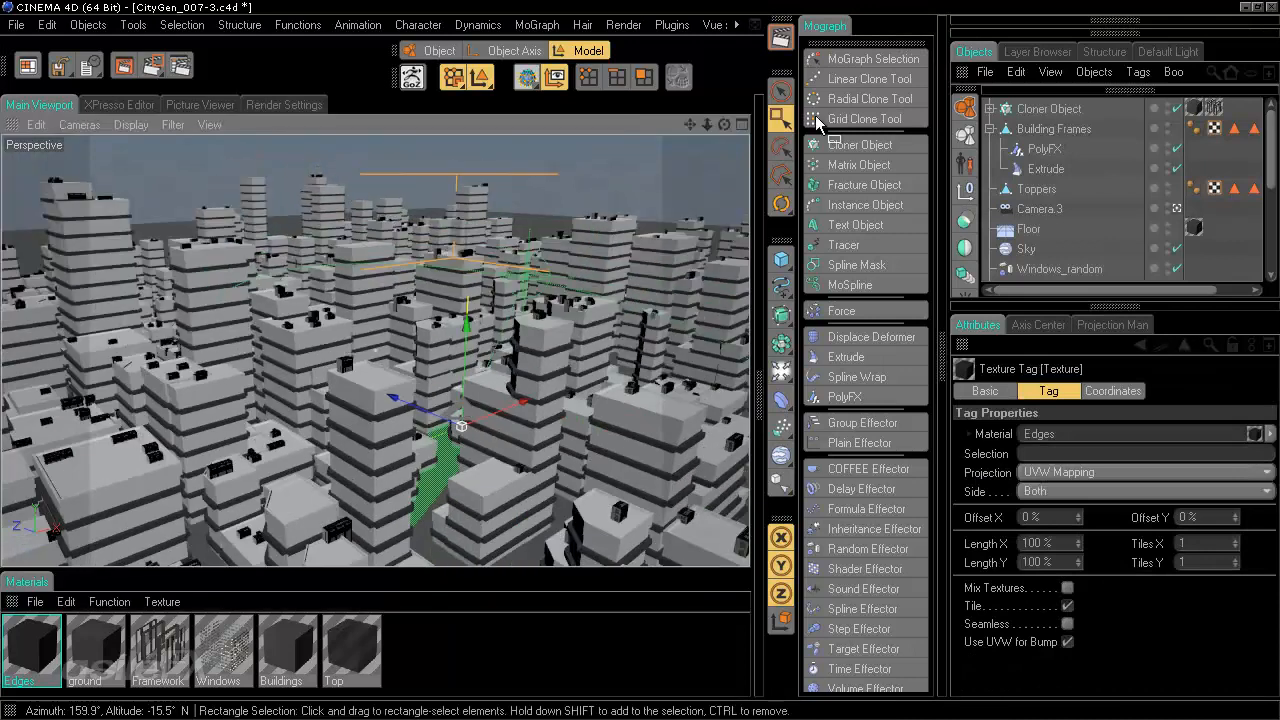
left_click(781, 38)
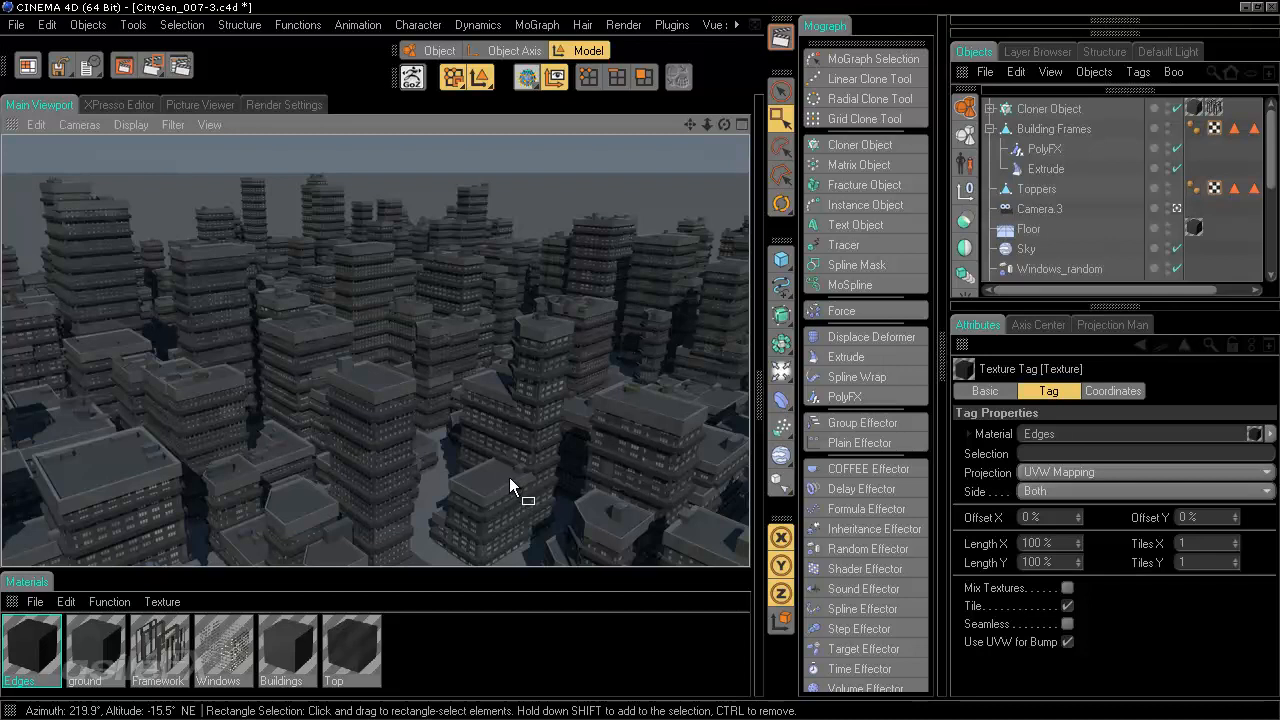
scroll(509, 477, "up", 5)
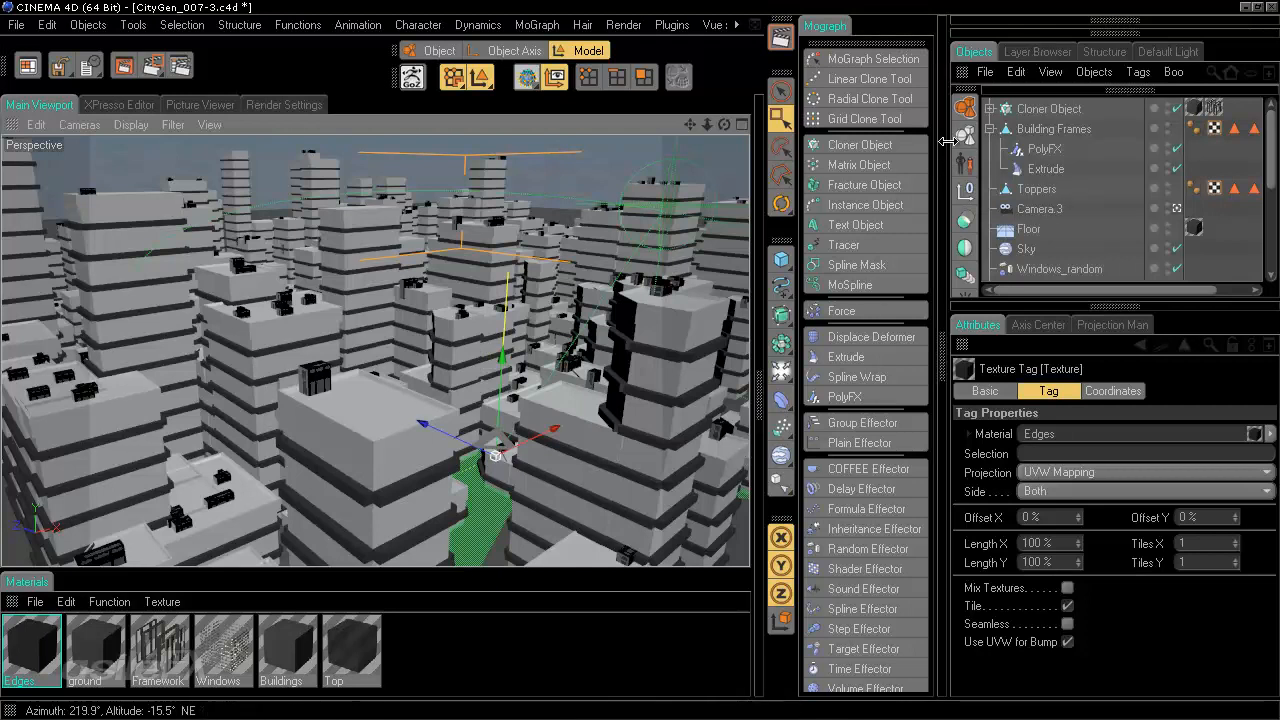
Set the Z position of the Building Frames' Extrude deformer to 0.5 m
left_click(1050, 125)
left_click(1044, 149)
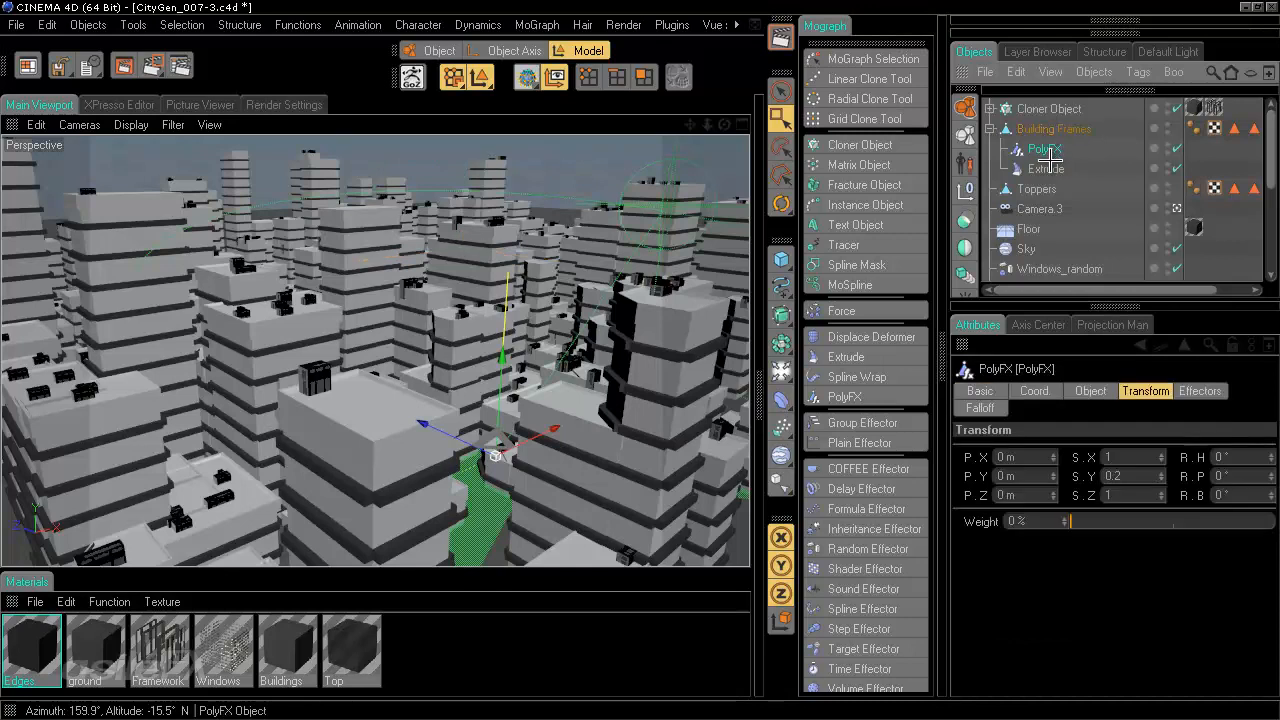
left_click(1046, 169)
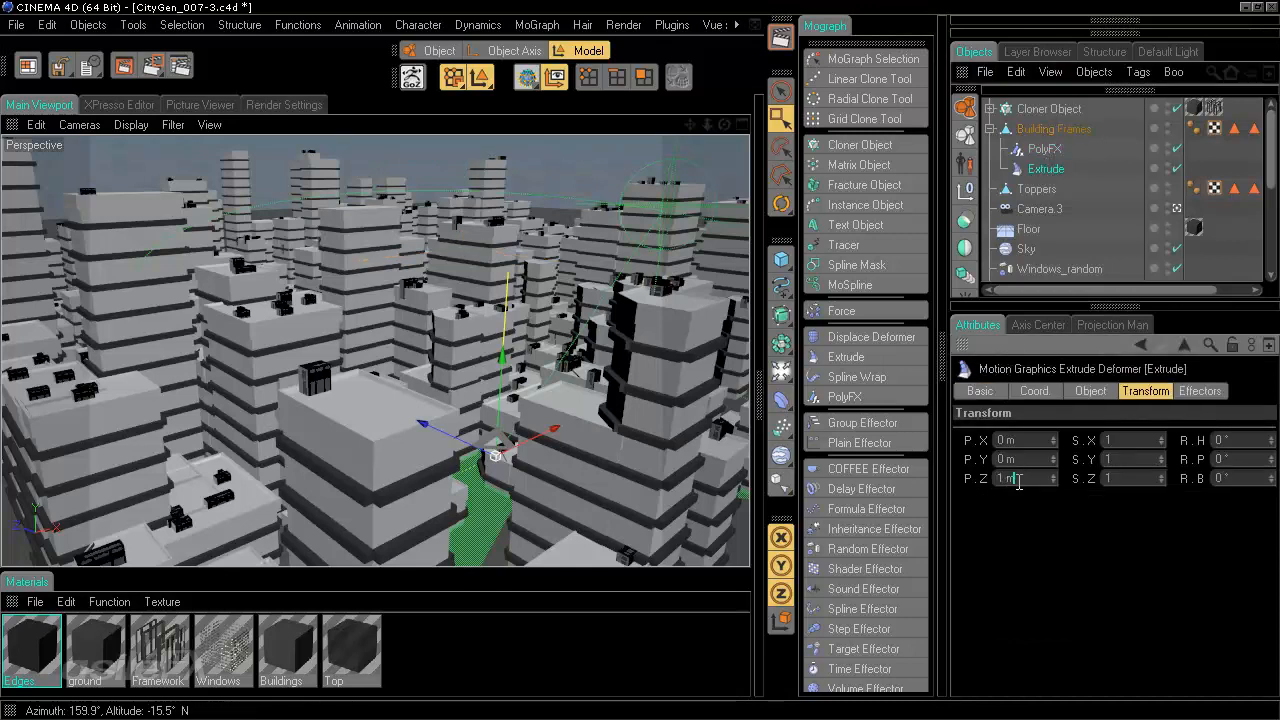
left_click(1010, 478)
type("0.5")
key("Return")
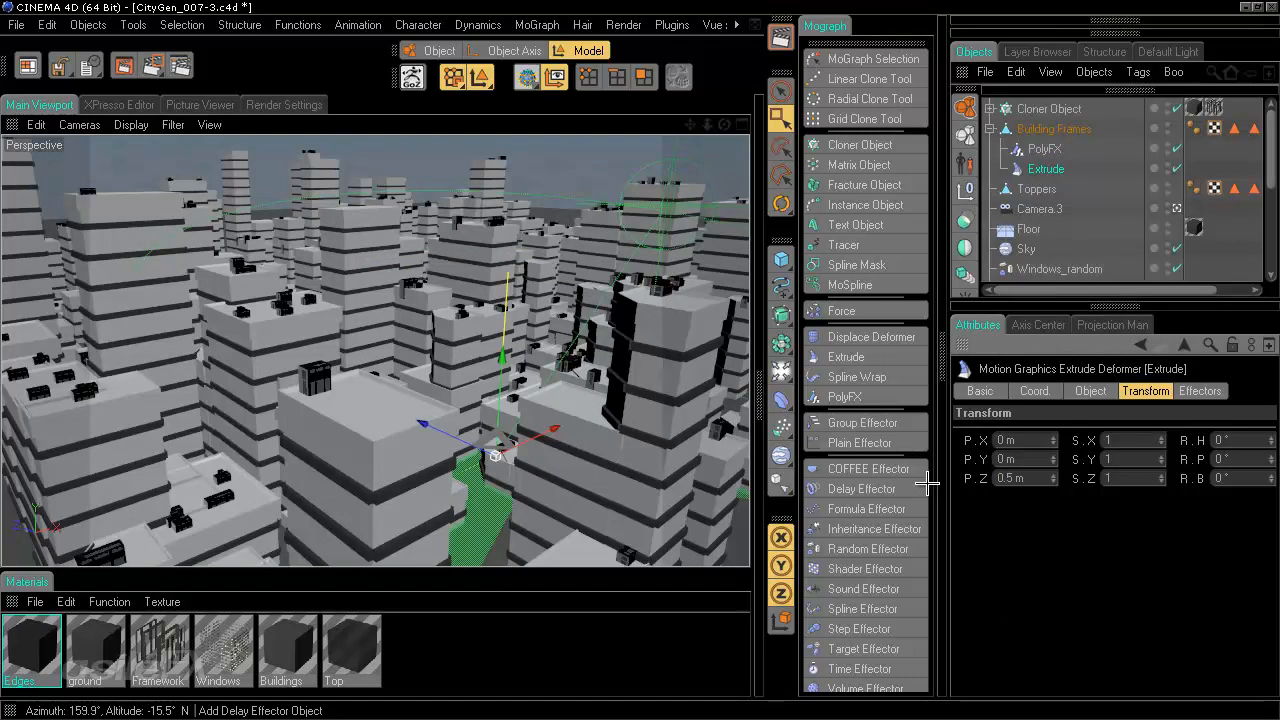
key("Return")
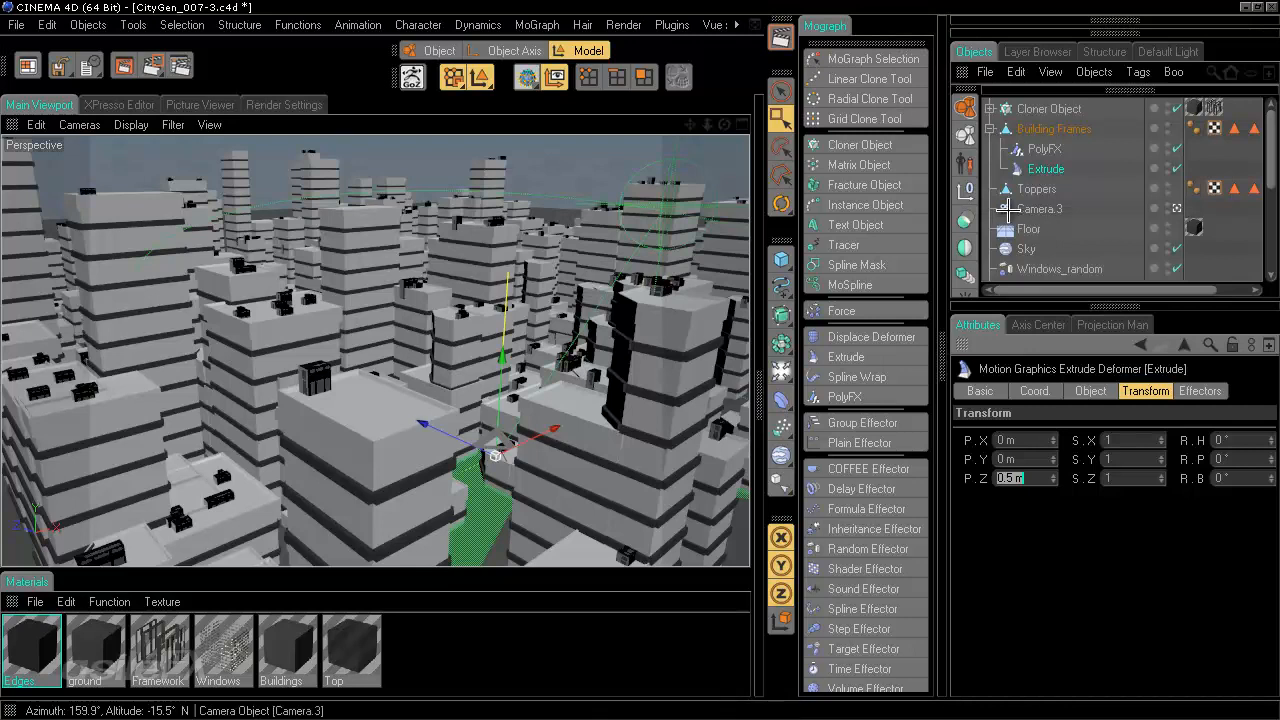
Add a Random Effector to the PolyFX deformer under Building Frames
left_click(1043, 128)
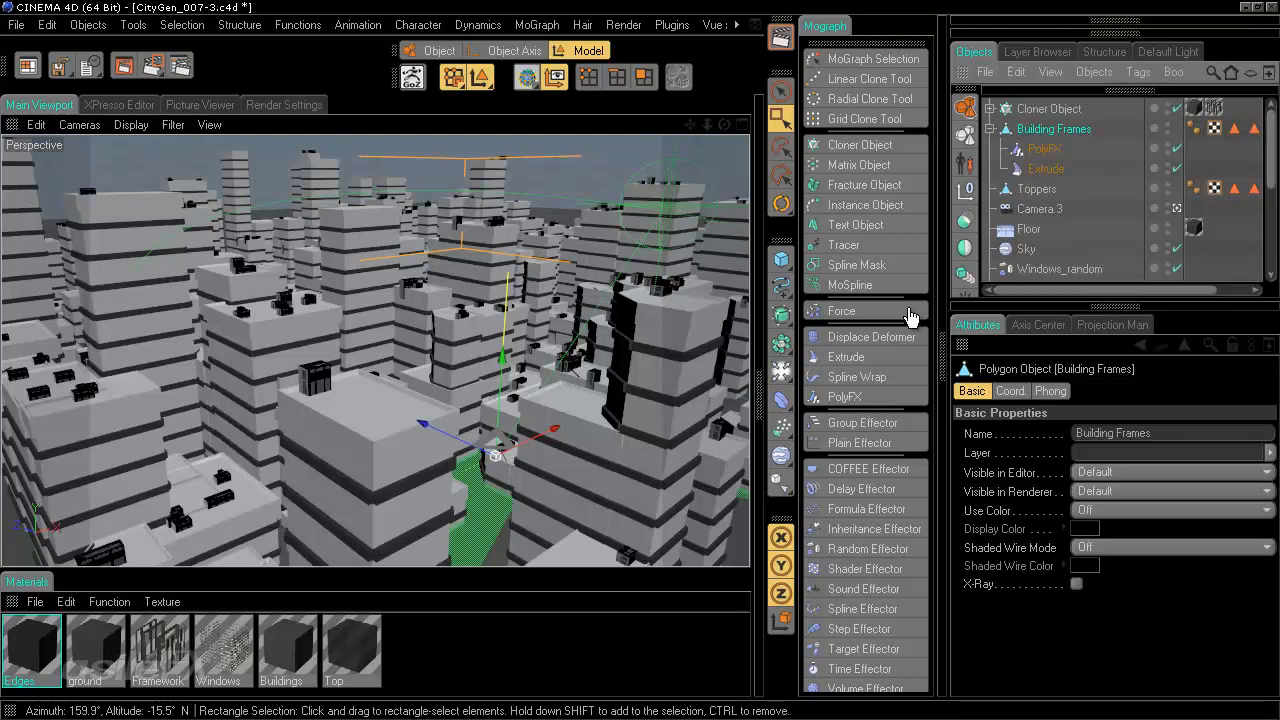
left_click(1043, 148)
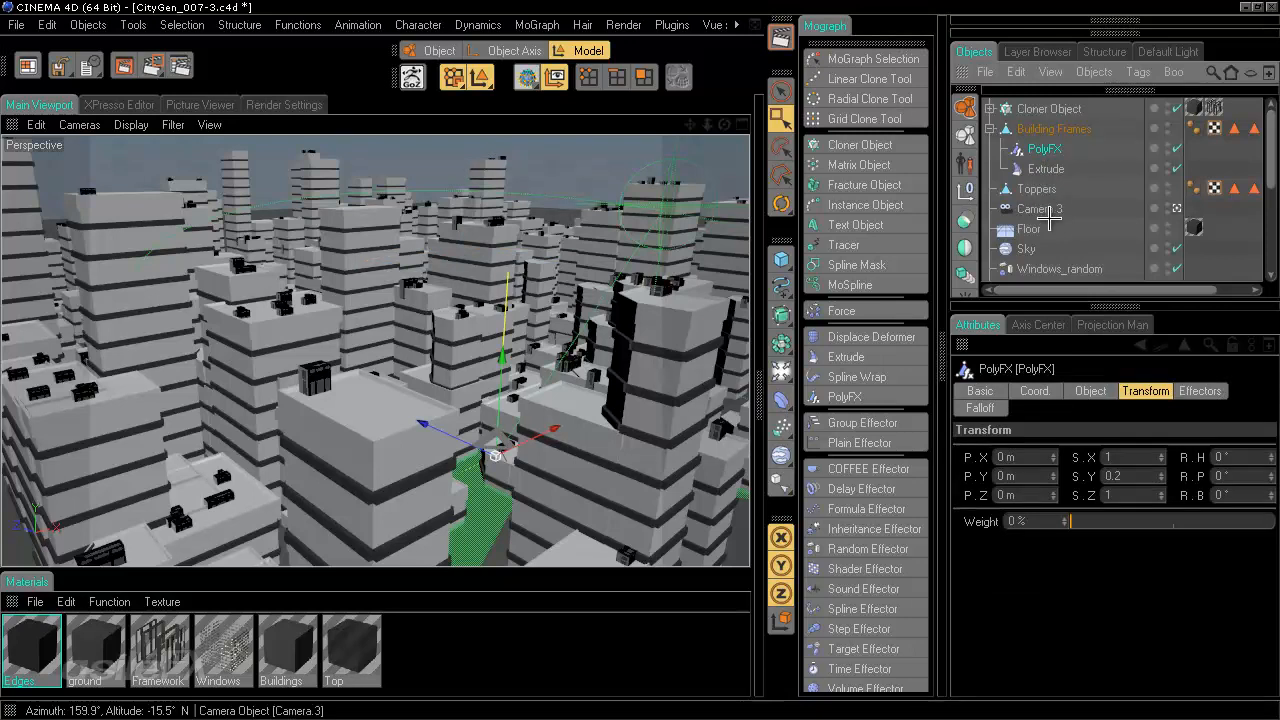
left_click(1212, 392)
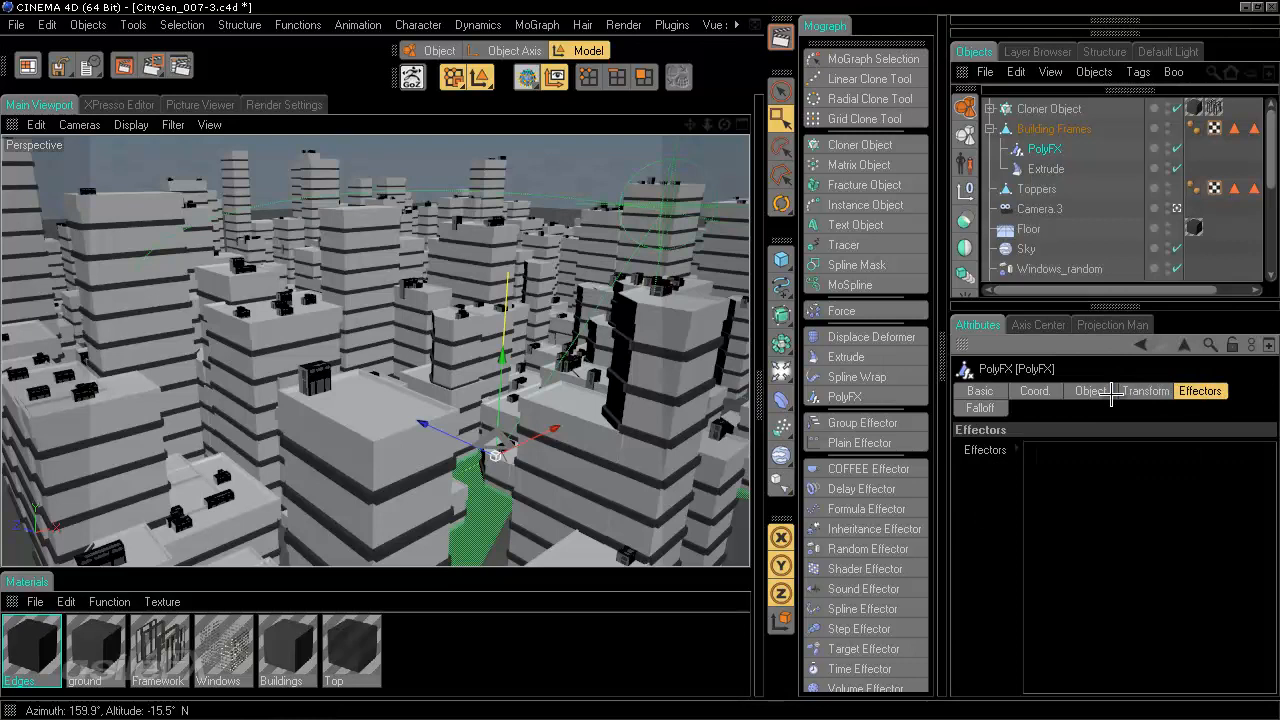
left_click(868, 548)
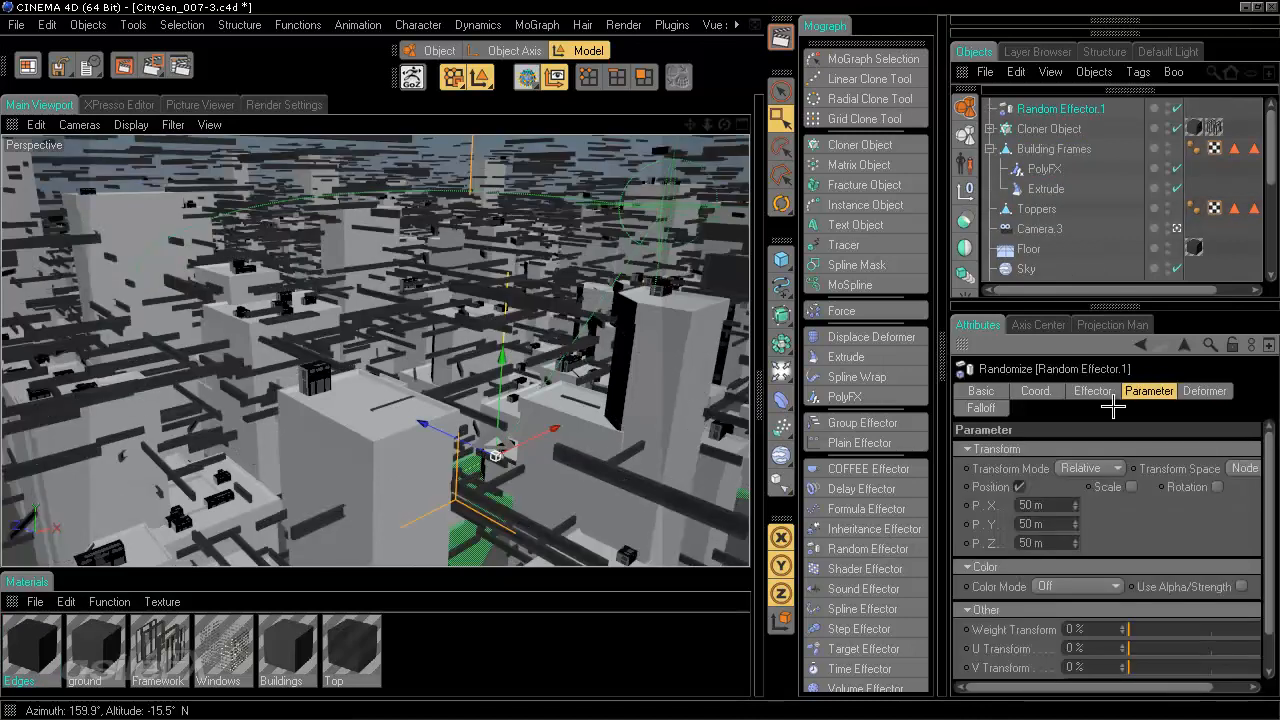
Turn off the Random Effector's Position and turn on Scale with Uniform Scale and Absolute Scale
left_click(1020, 486)
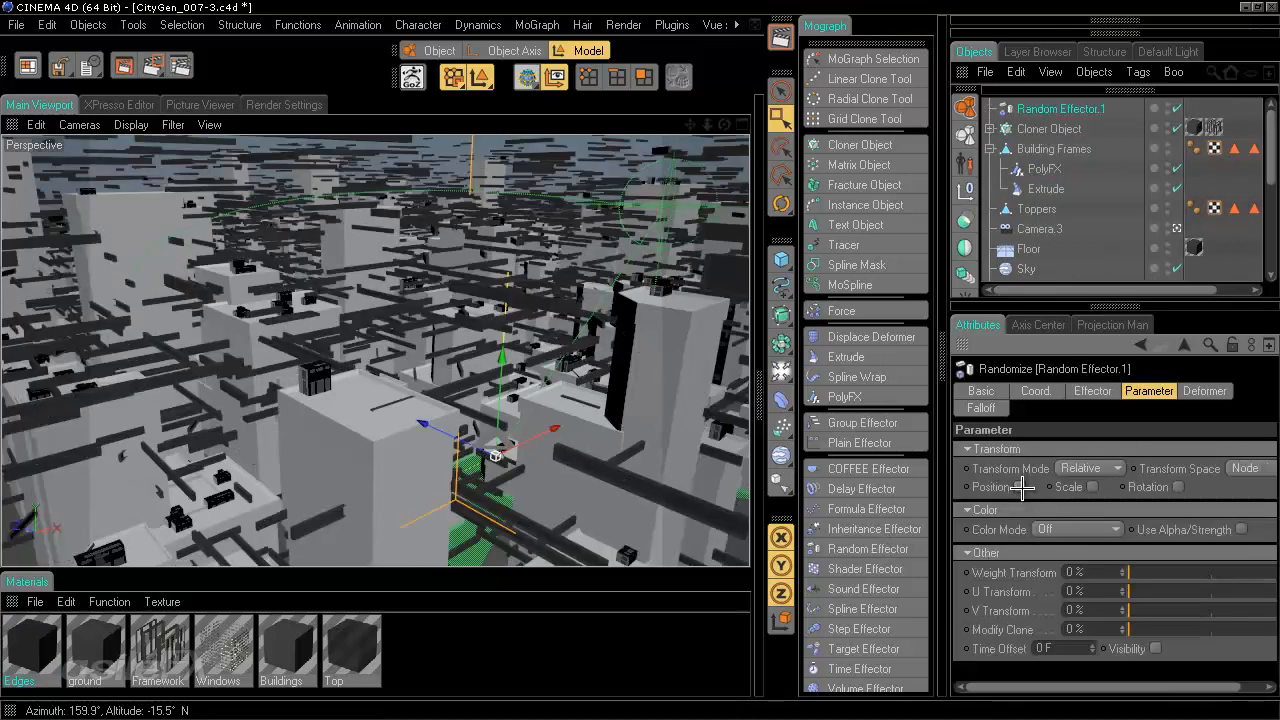
left_click(1093, 486)
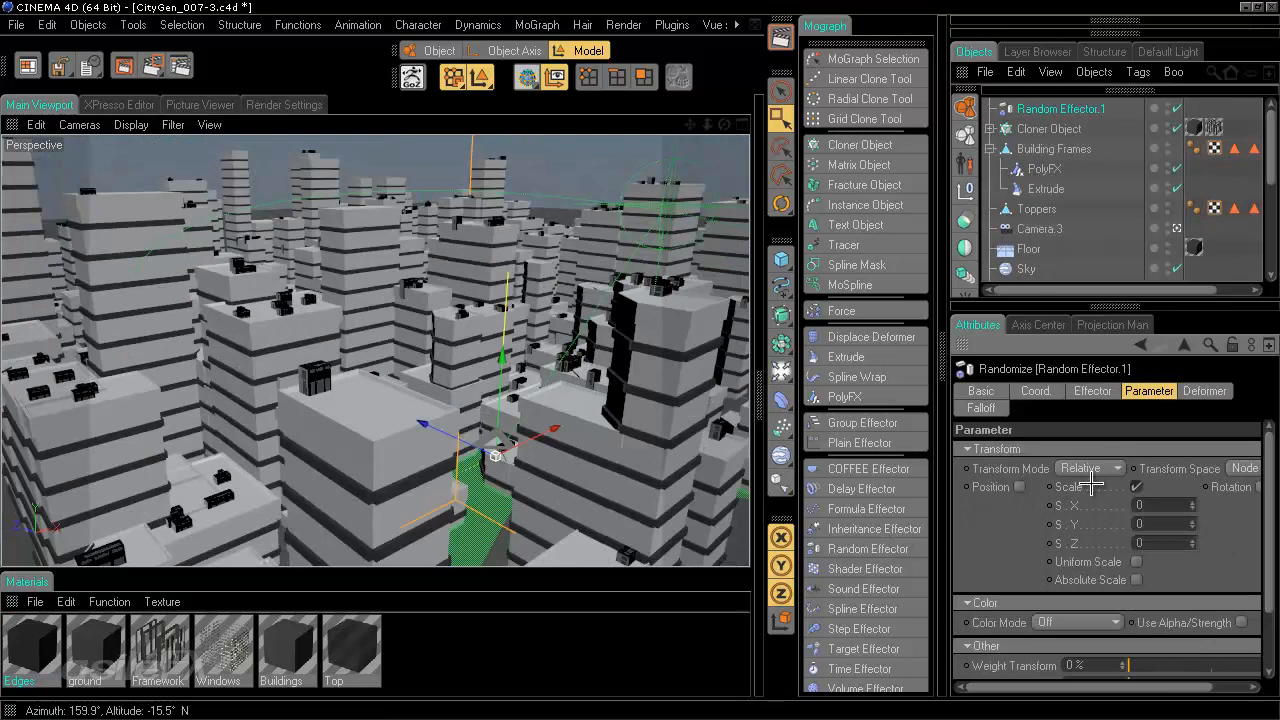
left_click(1137, 562)
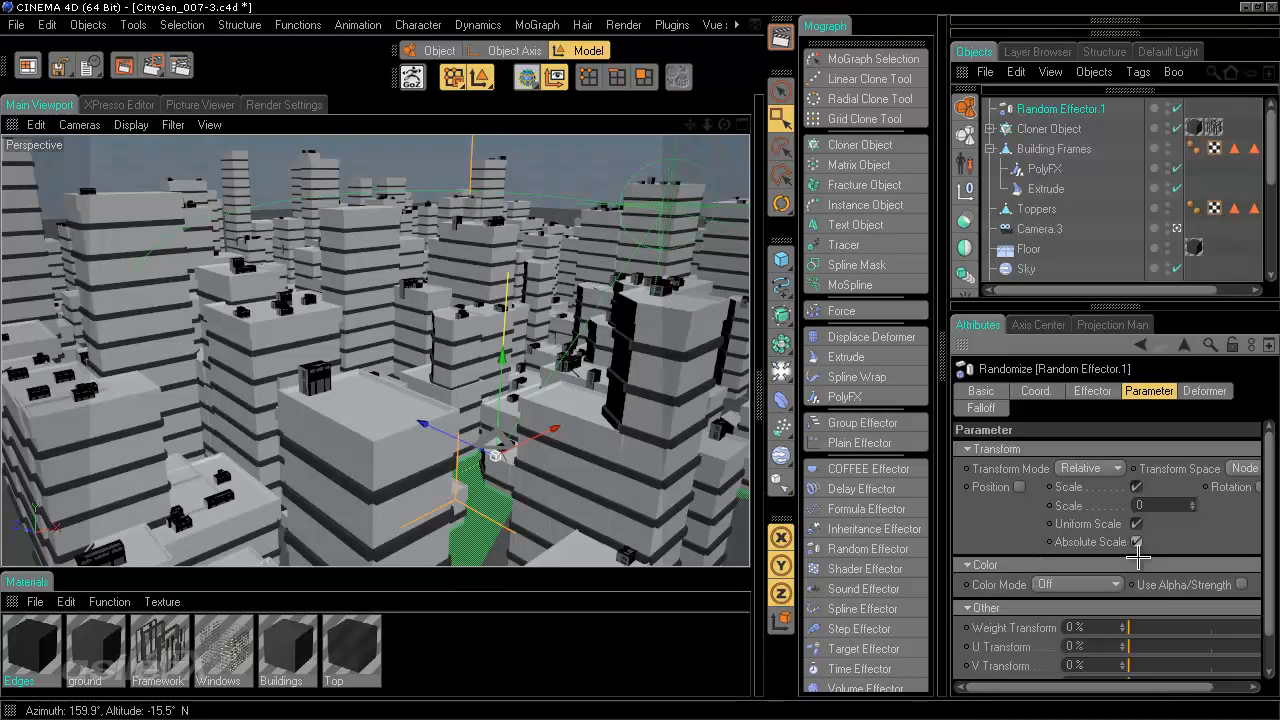
Try the Remap and Absolute transform modes on the Random Effector, ending with Remap
left_click(1112, 468)
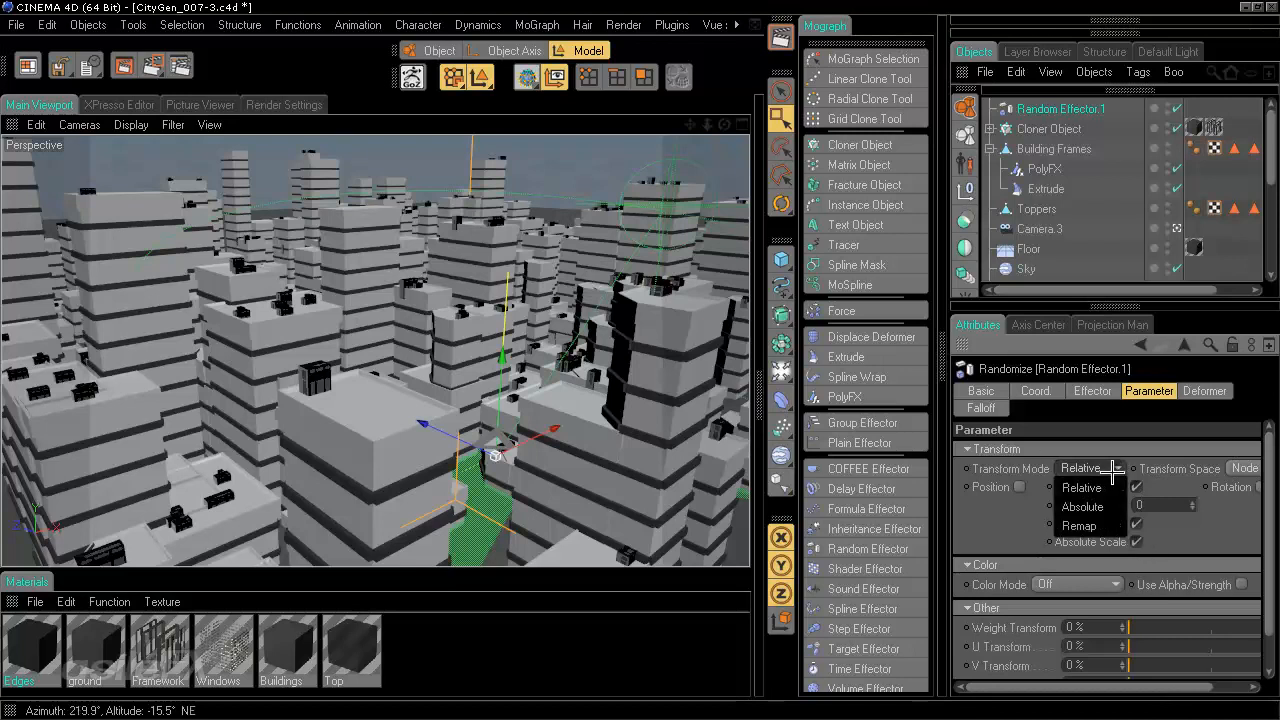
left_click(1095, 525)
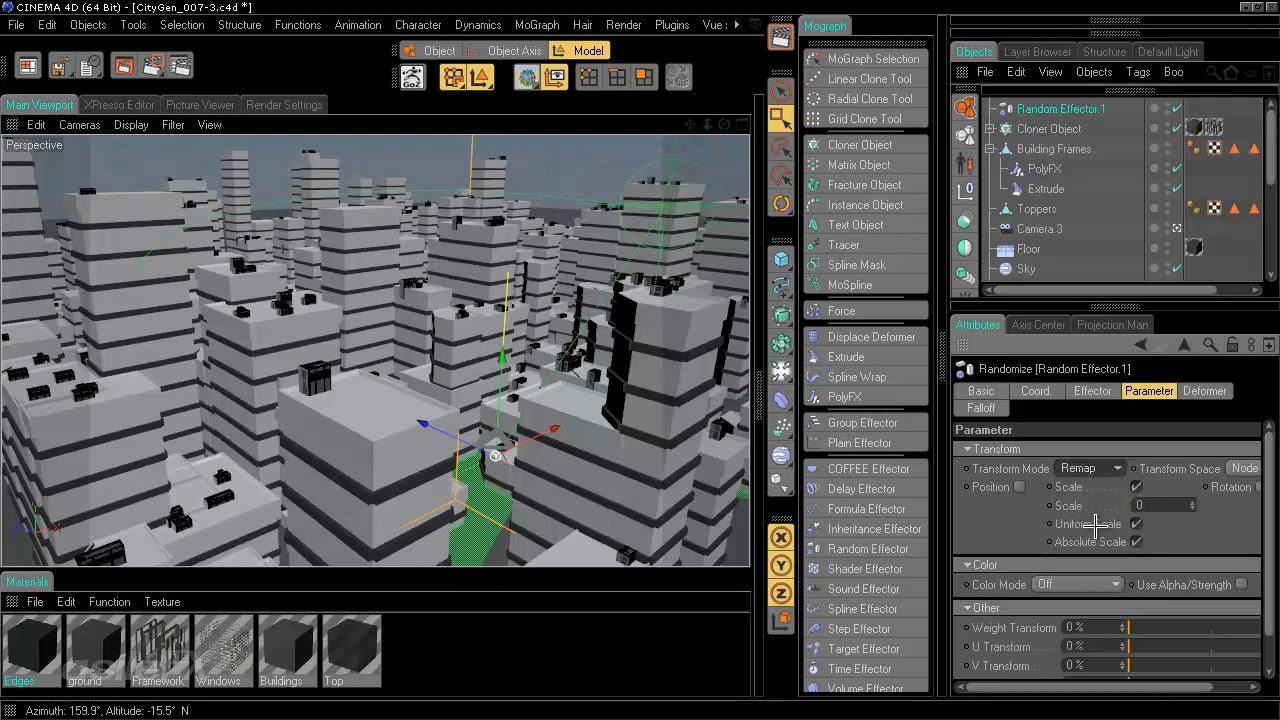
left_click(1097, 468)
left_click(1098, 506)
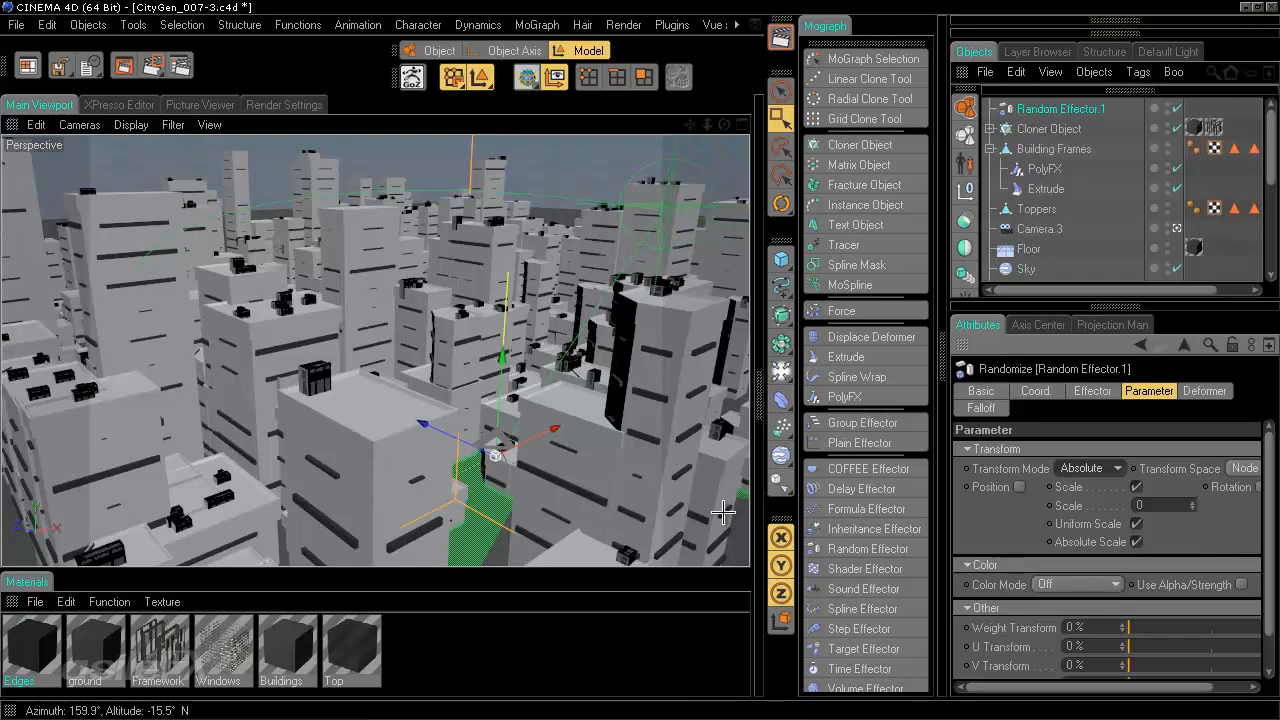
left_click(1096, 468)
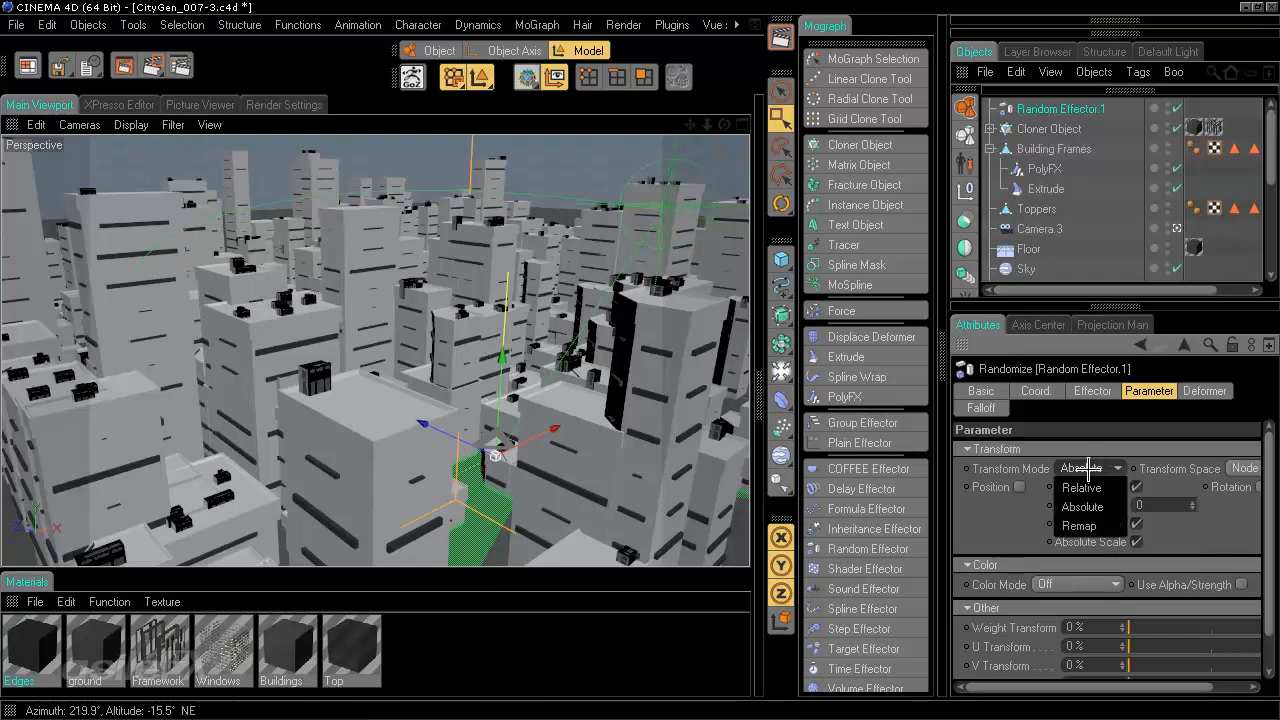
left_click(1098, 507)
left_click(1096, 468)
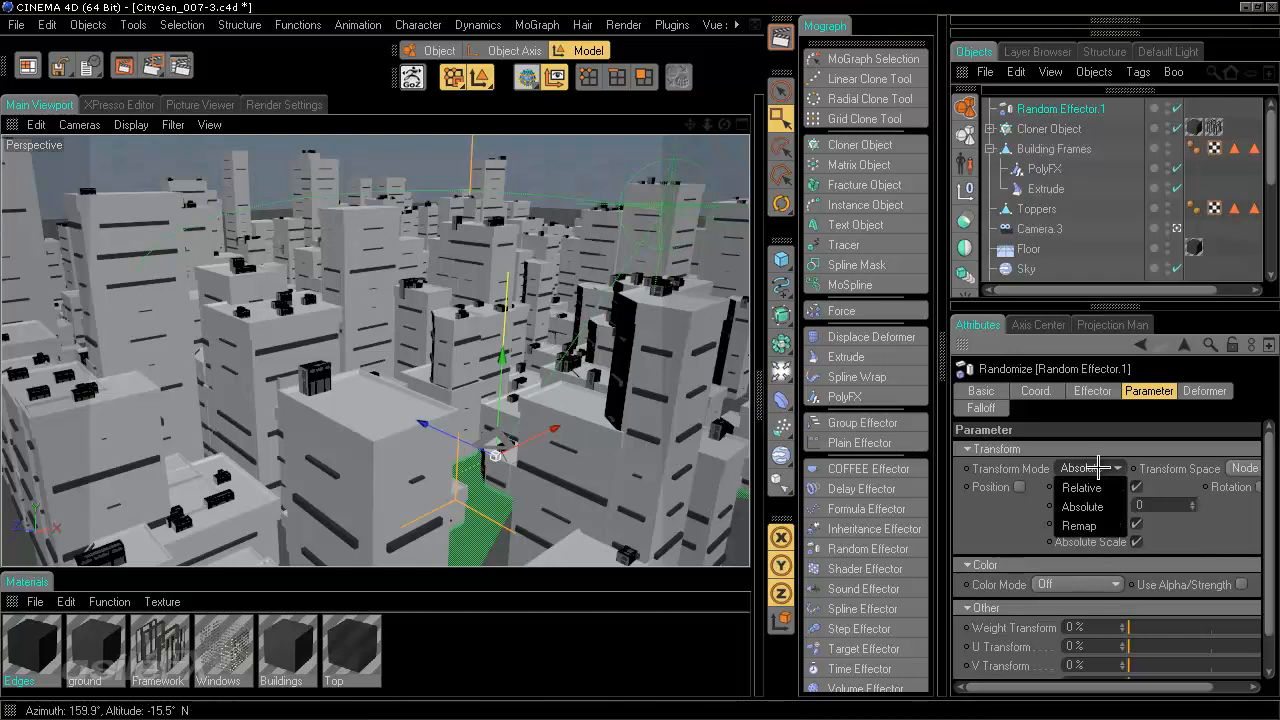
left_click(1091, 523)
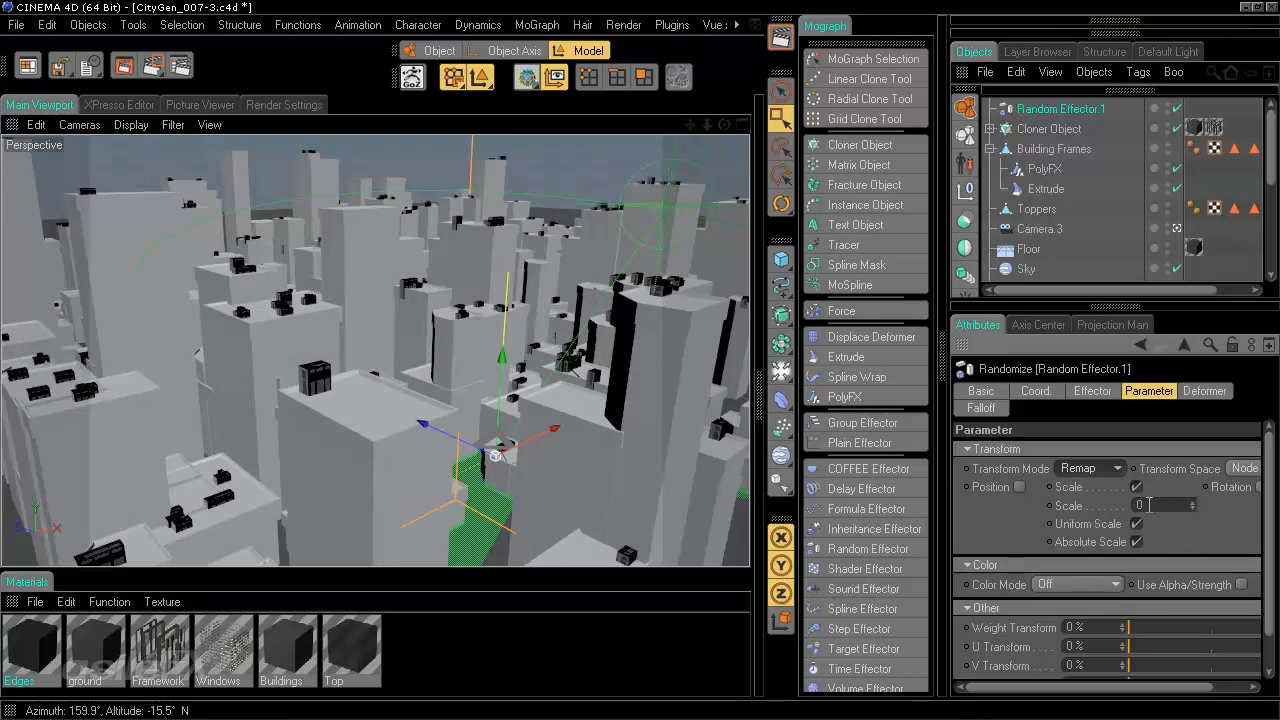
Set the Random Effector's Minimum strength limit to 5 %
left_click(1100, 392)
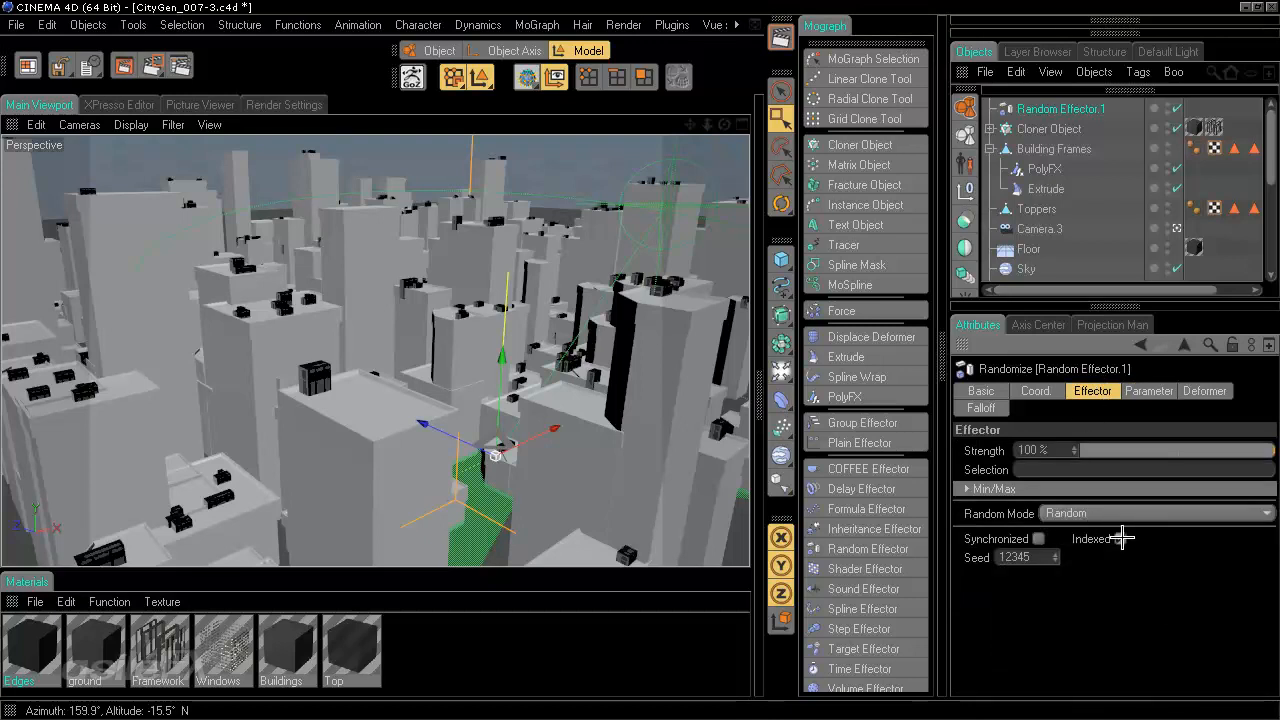
left_click(967, 489)
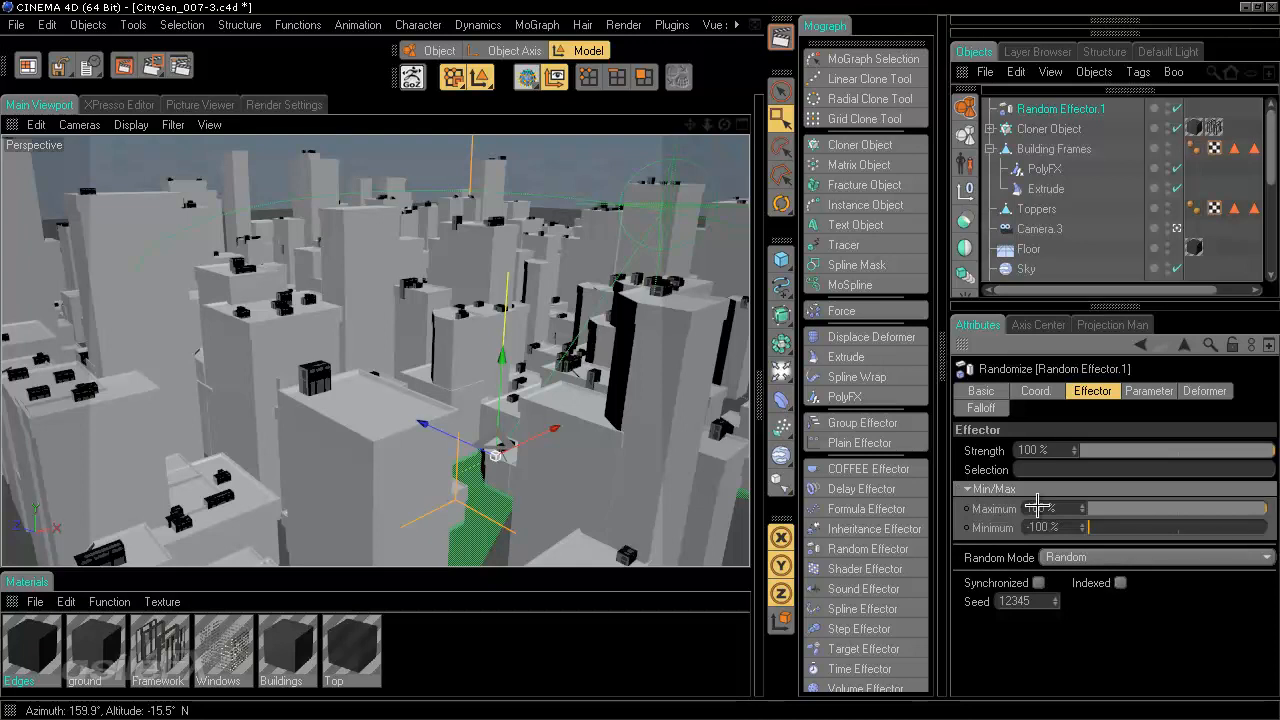
left_click(1183, 528)
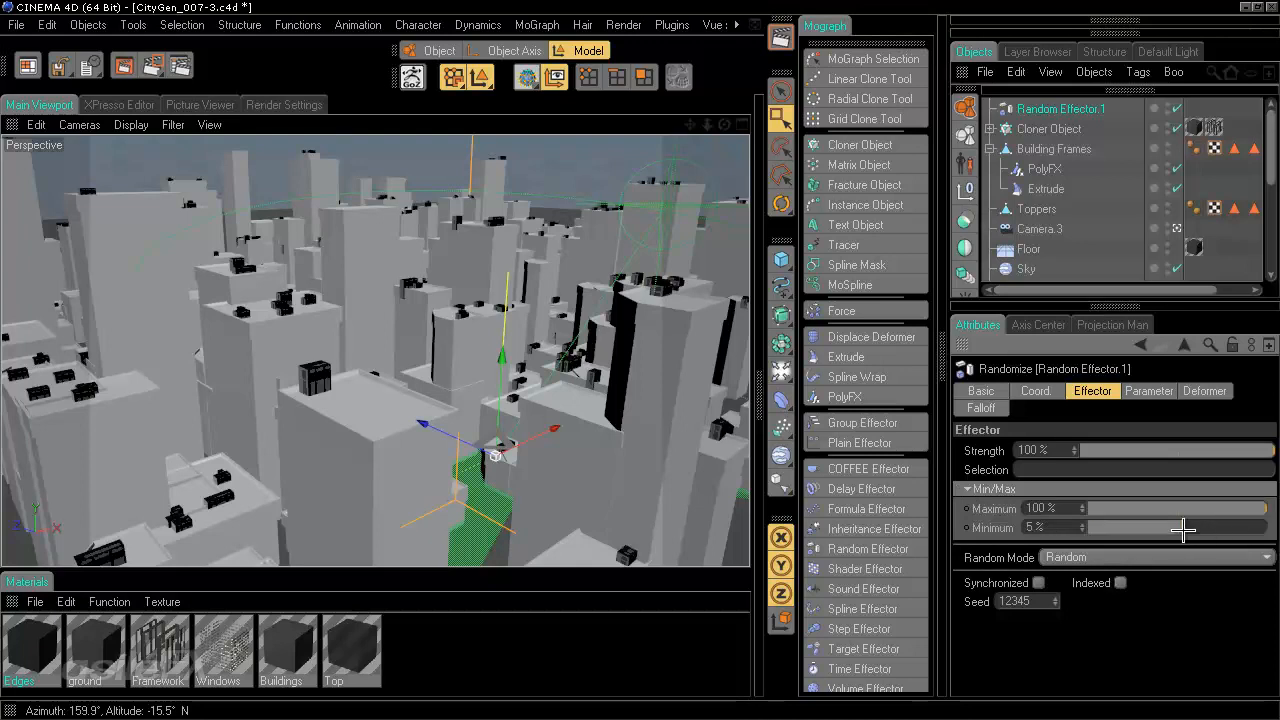
Try the Gaussian random mode, and switch the Random Effector to Noise with a scale of 25 %
left_click(1170, 557)
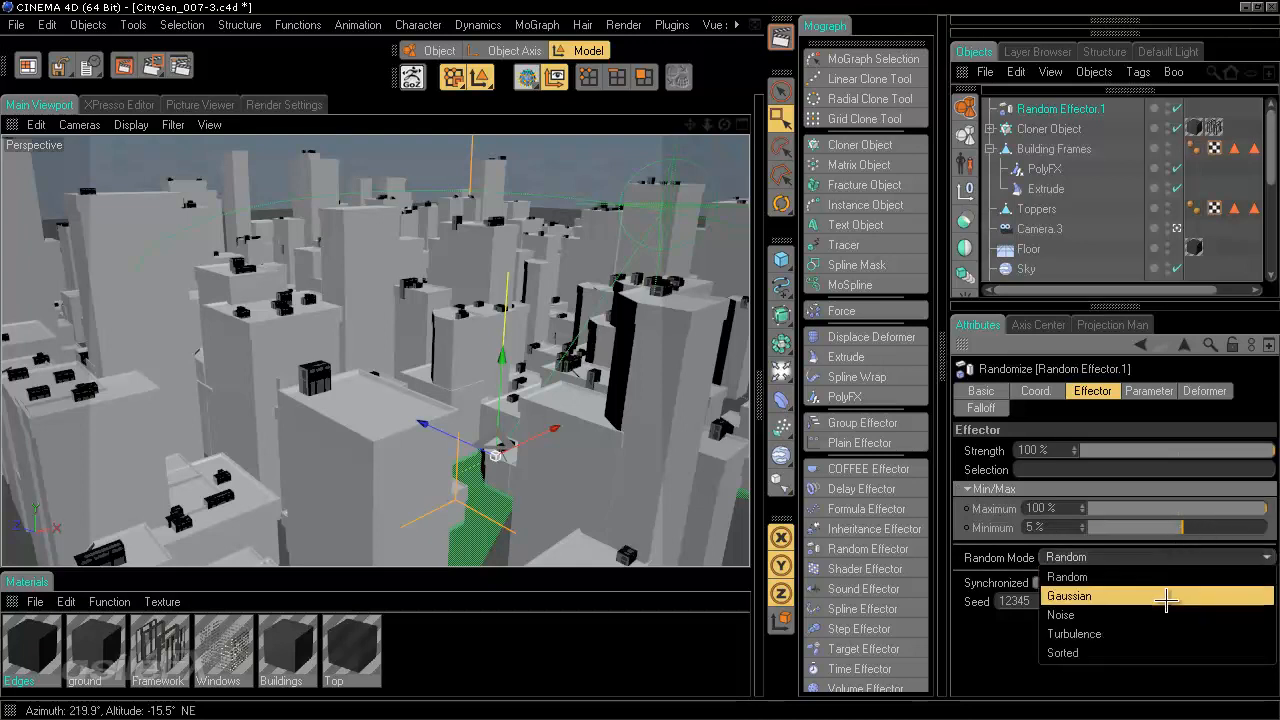
left_click(1165, 595)
left_click(1131, 556)
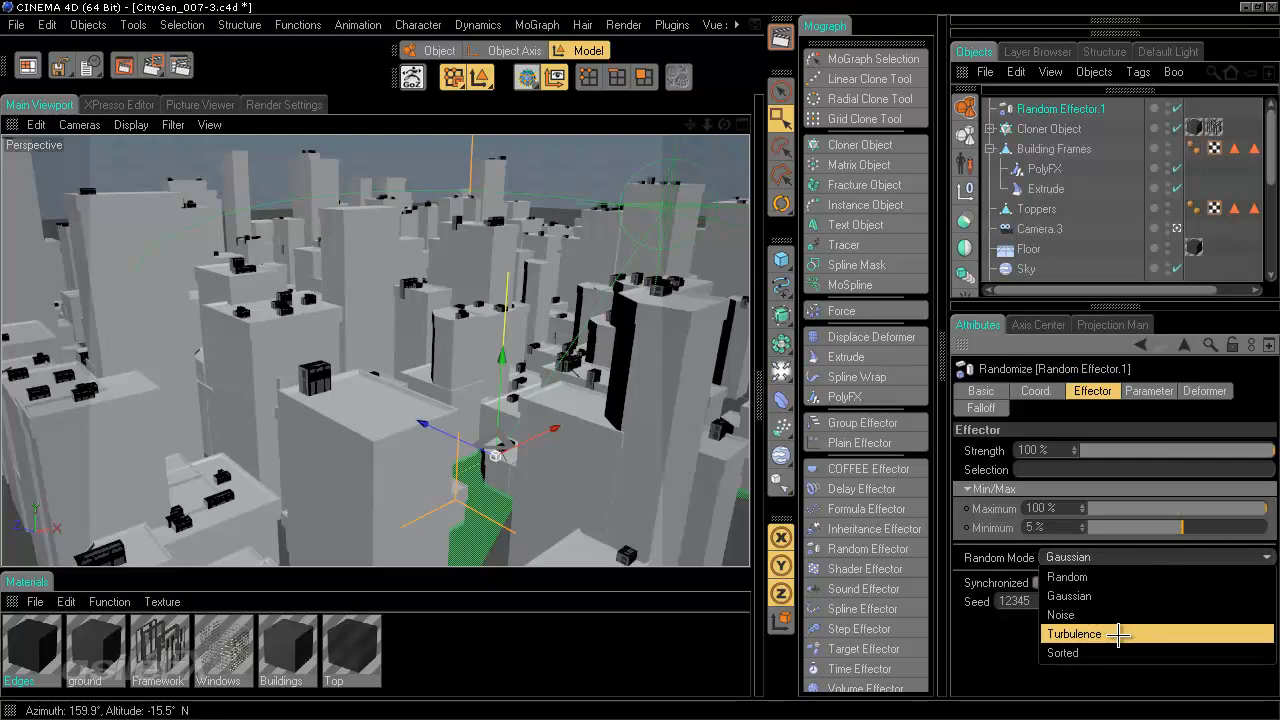
left_click(1118, 611)
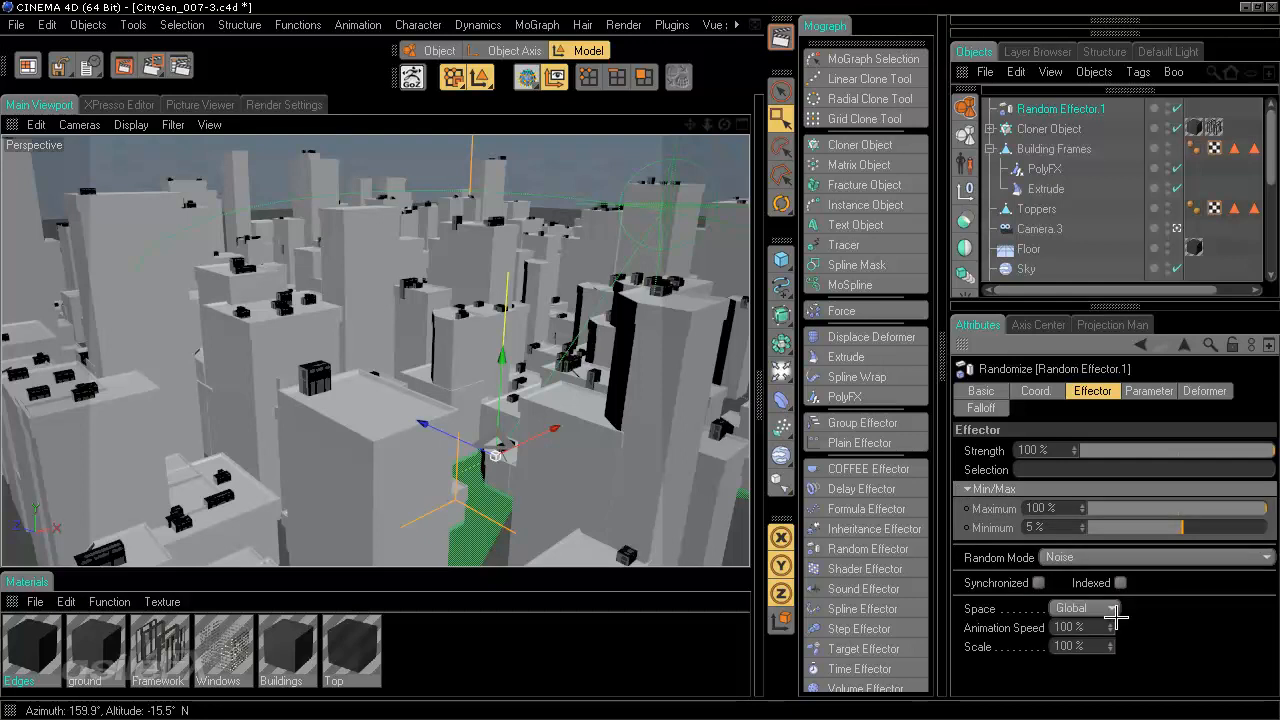
double_click(1086, 646)
type("25")
Change the Random Effector's transform mode to Absolute
left_click(1133, 392)
left_click(1097, 469)
left_click(1090, 505)
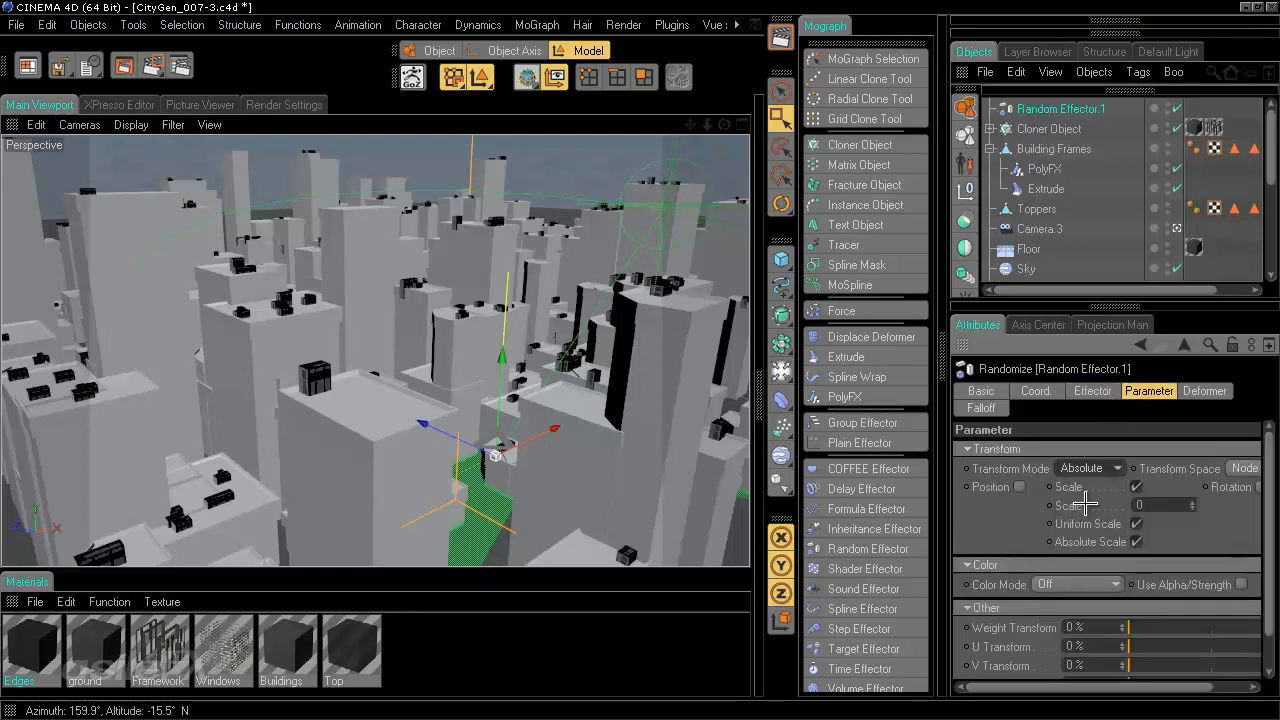
Lower the Random Effector's Minimum to -100 % and try Maximum values of -3 % and 93 %
left_click(1093, 391)
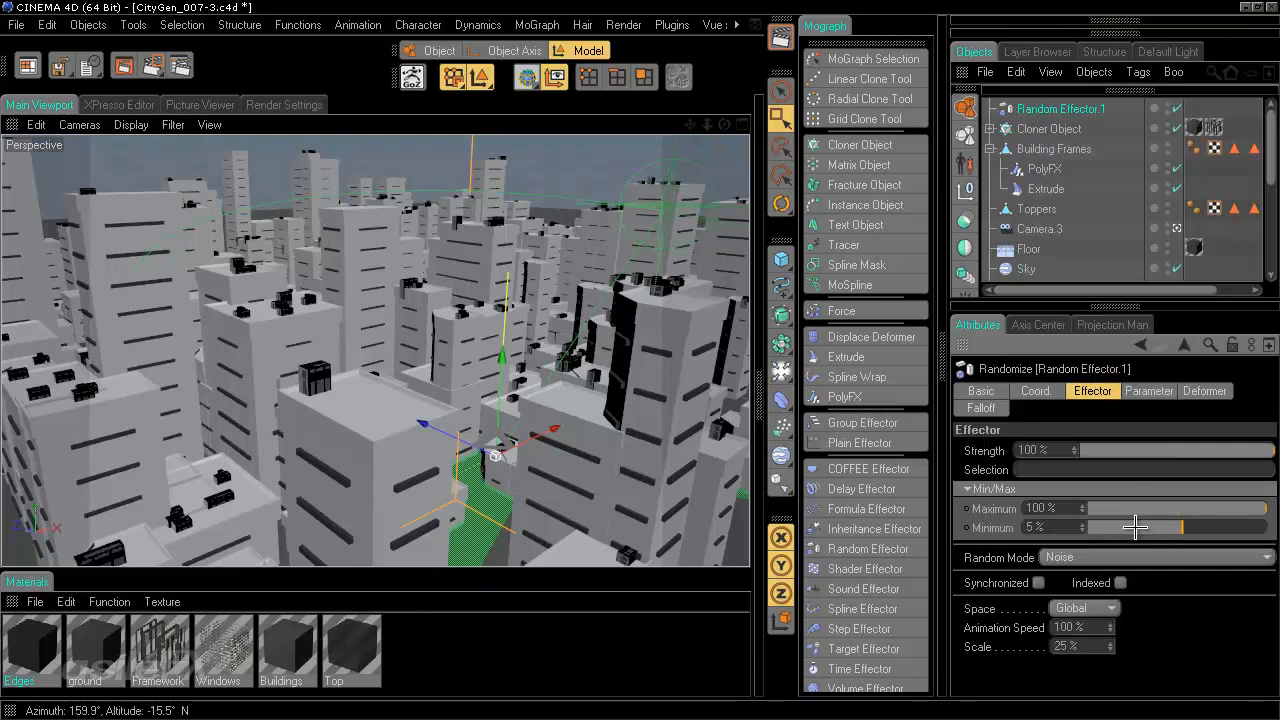
left_click_drag(1135, 527, 1060, 528)
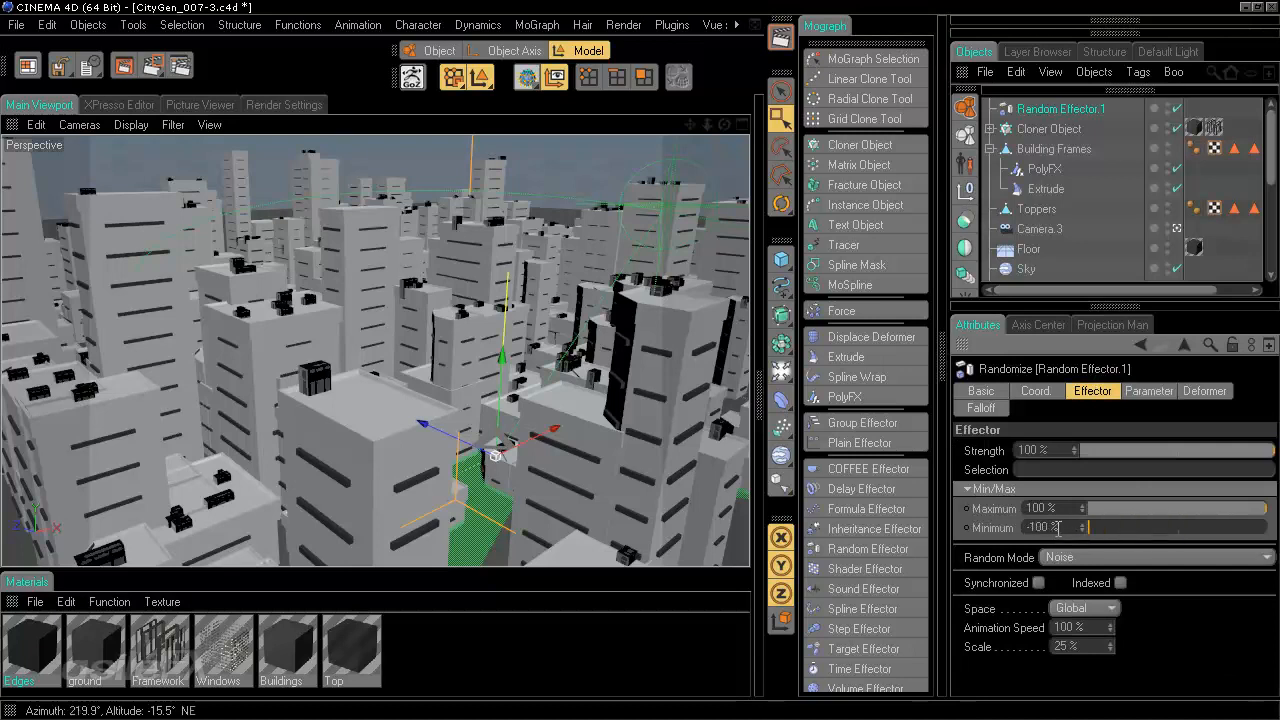
left_click(1176, 508)
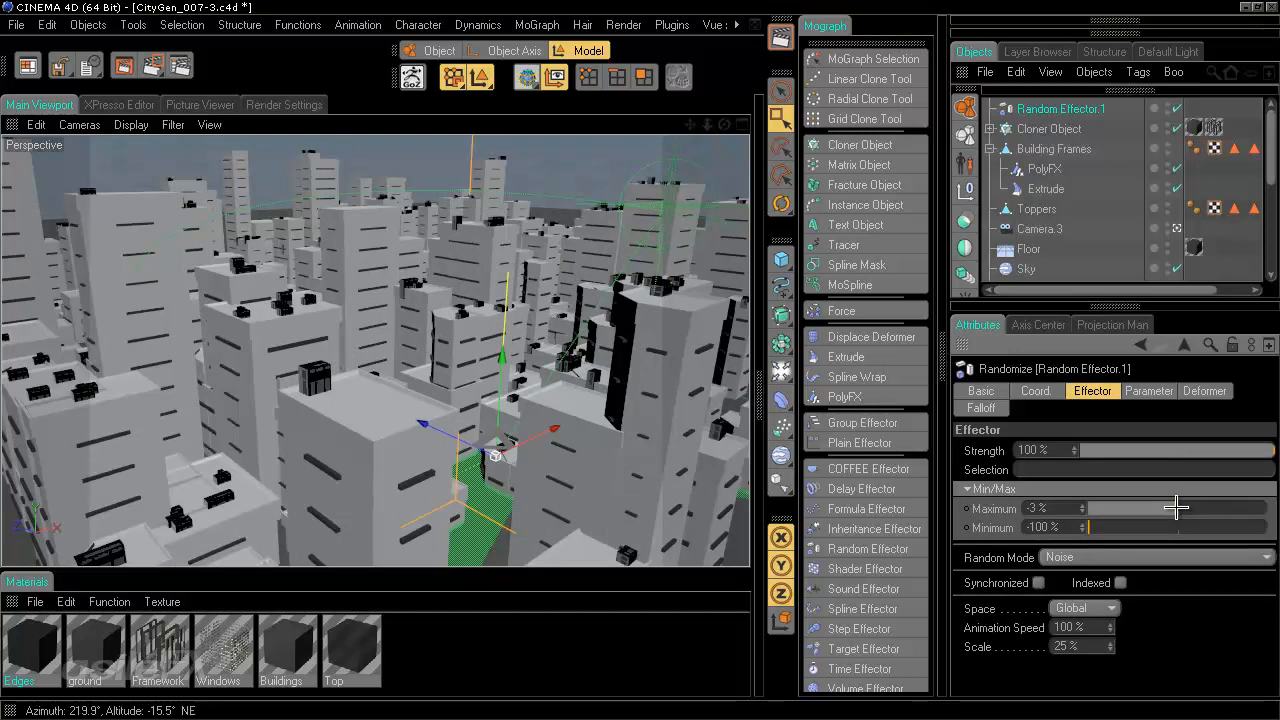
left_click(1260, 508)
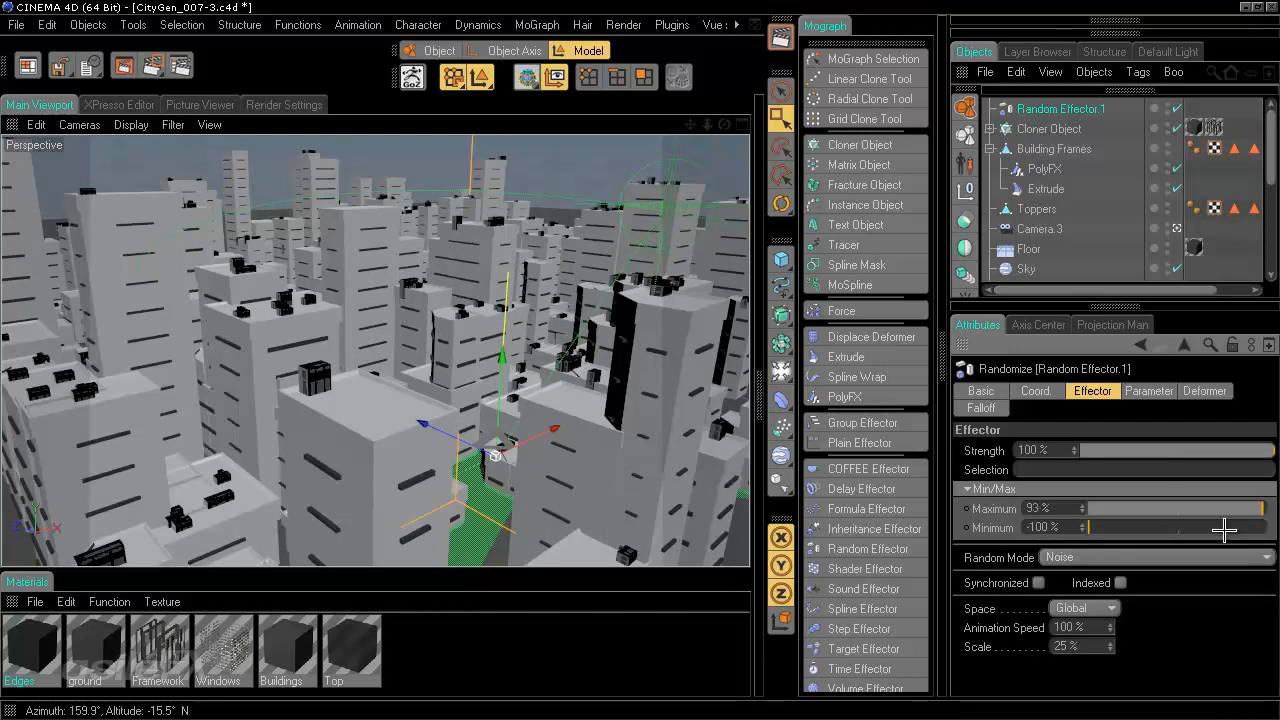
Try a Maximum of -100 % and a Minimum of 100 % with indexed Turbulence mode on the Random Effector
double_click(1062, 508)
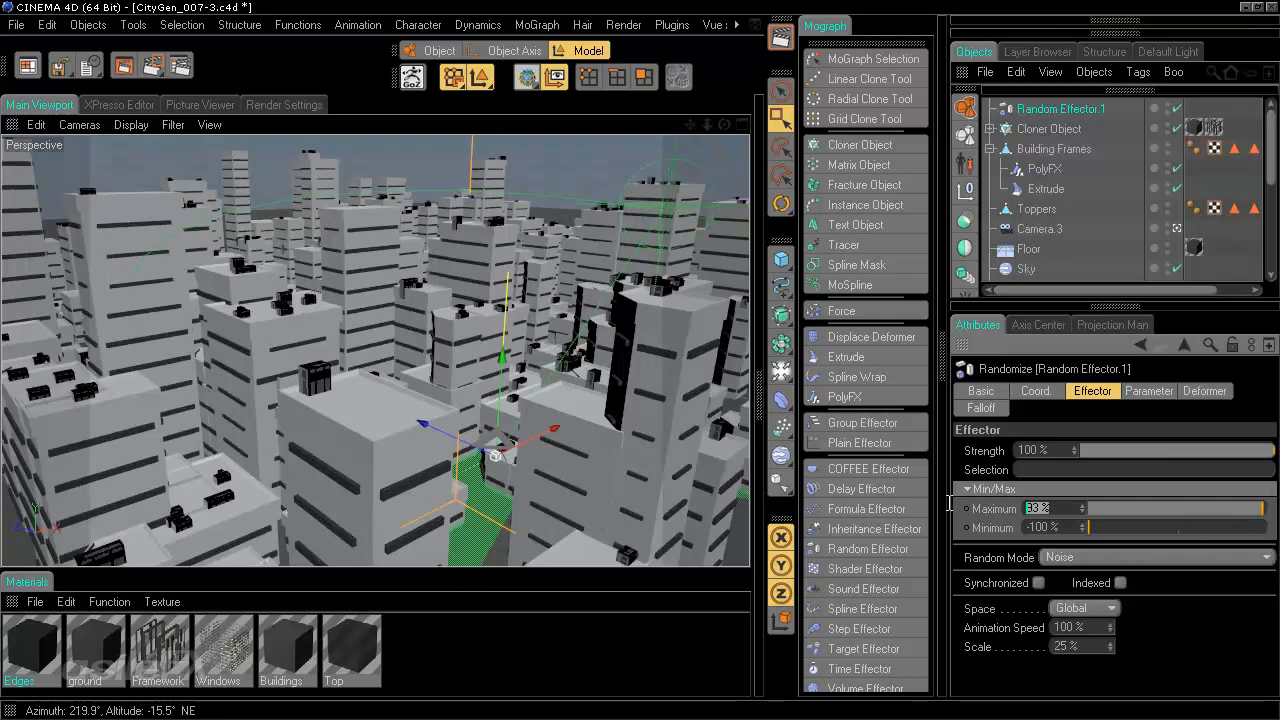
type("100")
key("Return")
double_click(1062, 527)
type("50")
key("Return")
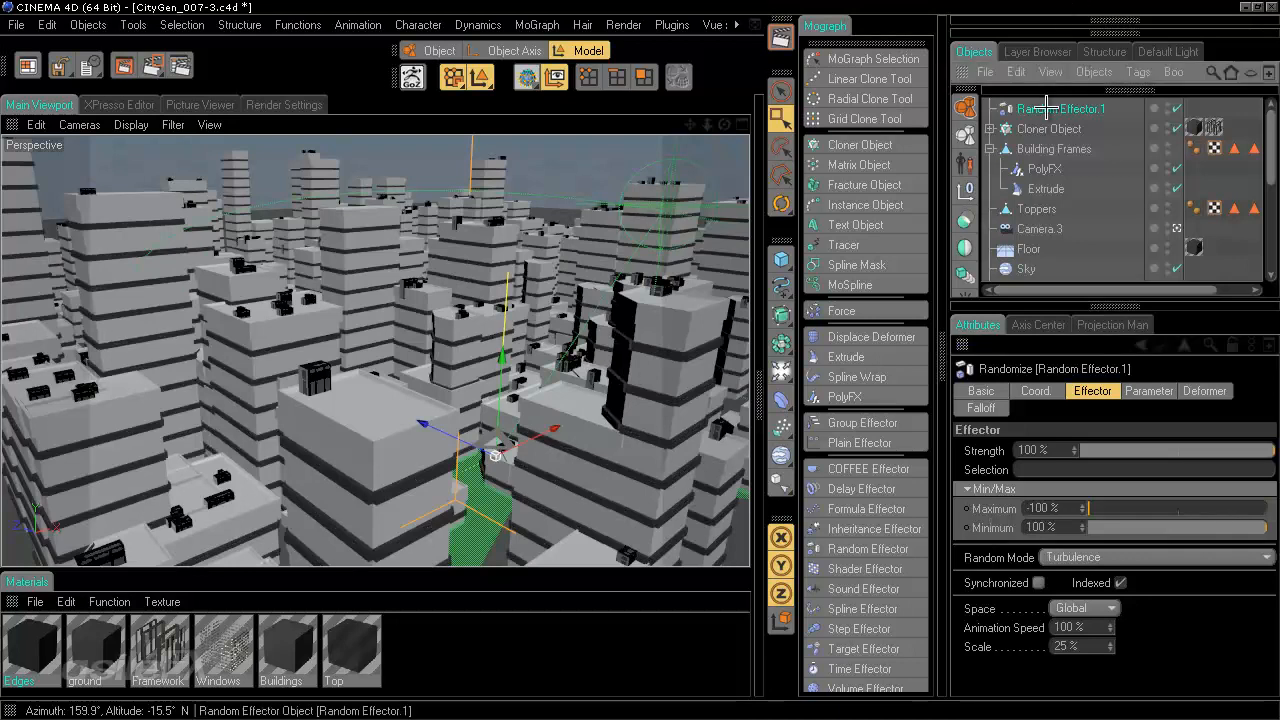
Delete the Random Effector and add a Shader Effector to the PolyFX deformer
key("Delete")
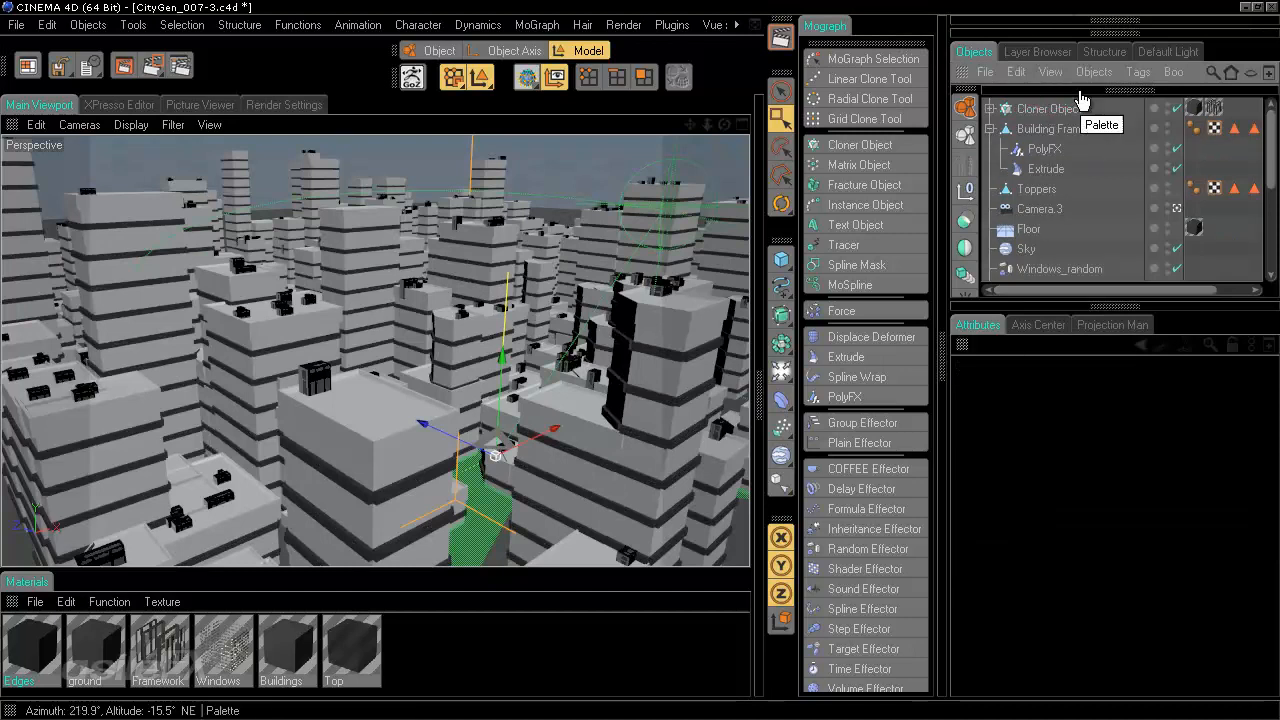
left_click(1050, 146)
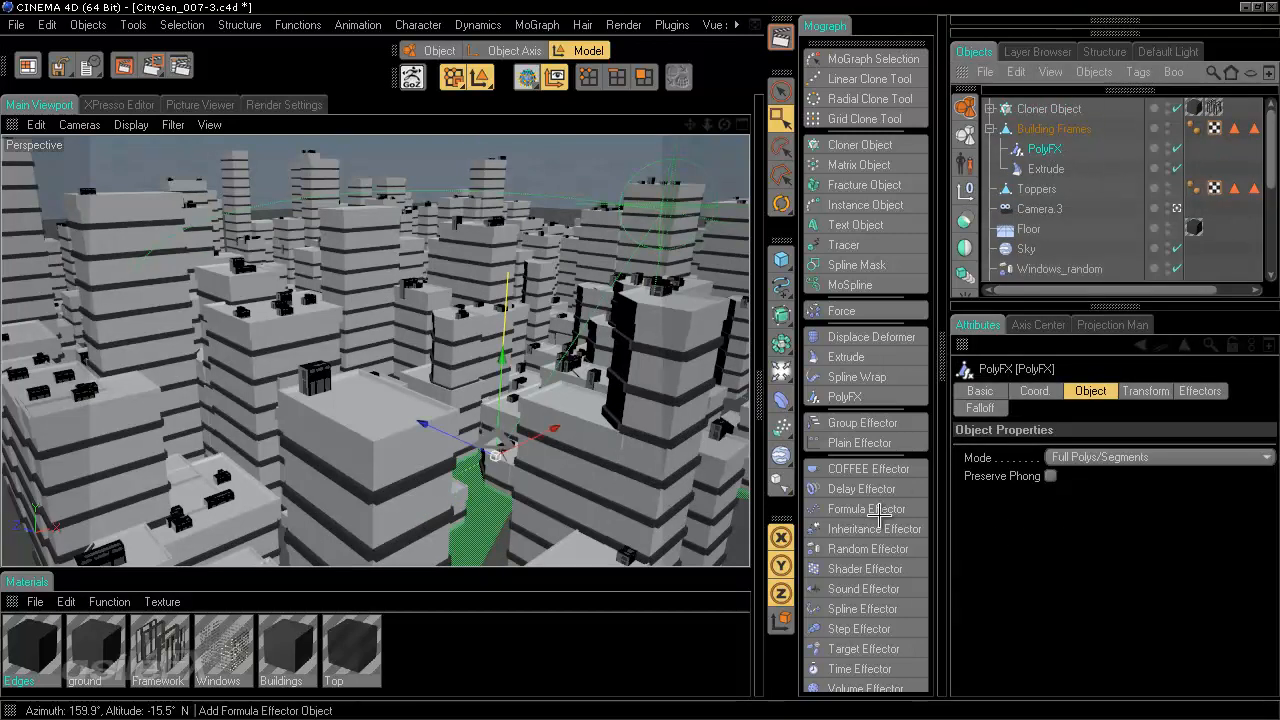
left_click(882, 568)
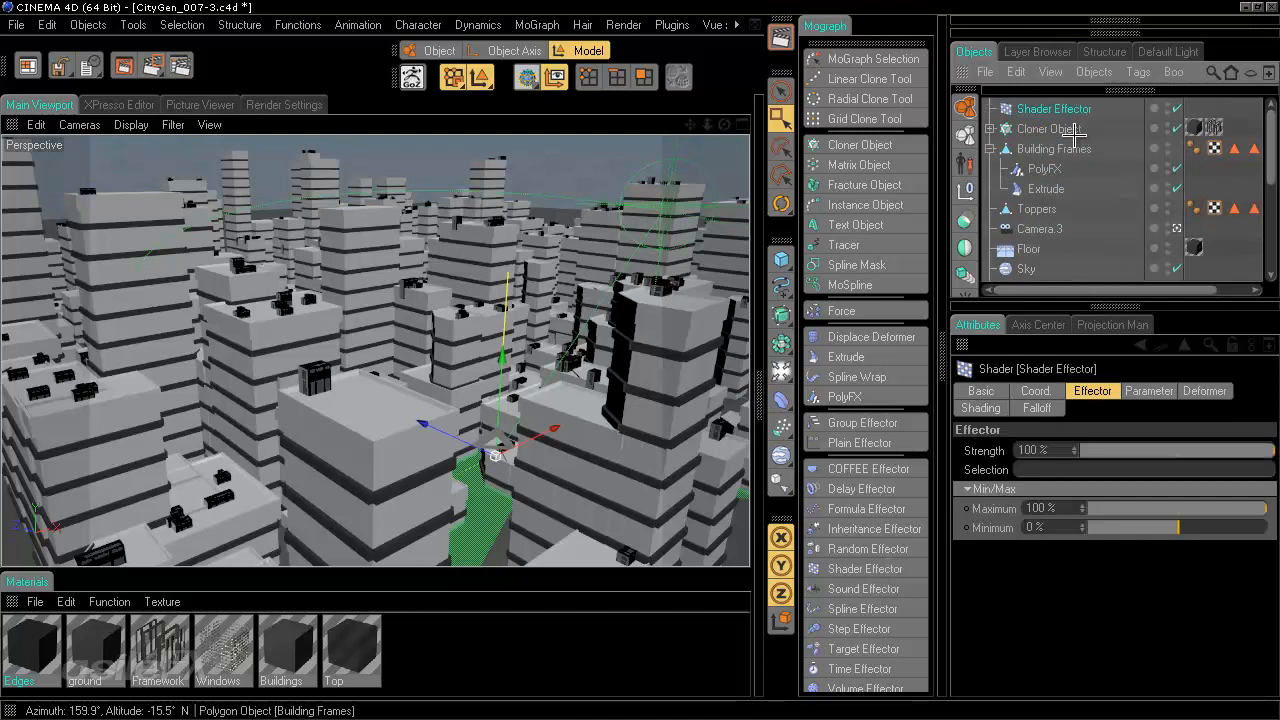
Set the Shader Effector's uniform Scale parameter to 0
left_click(1145, 390)
left_click_drag(1153, 504, 1111, 504)
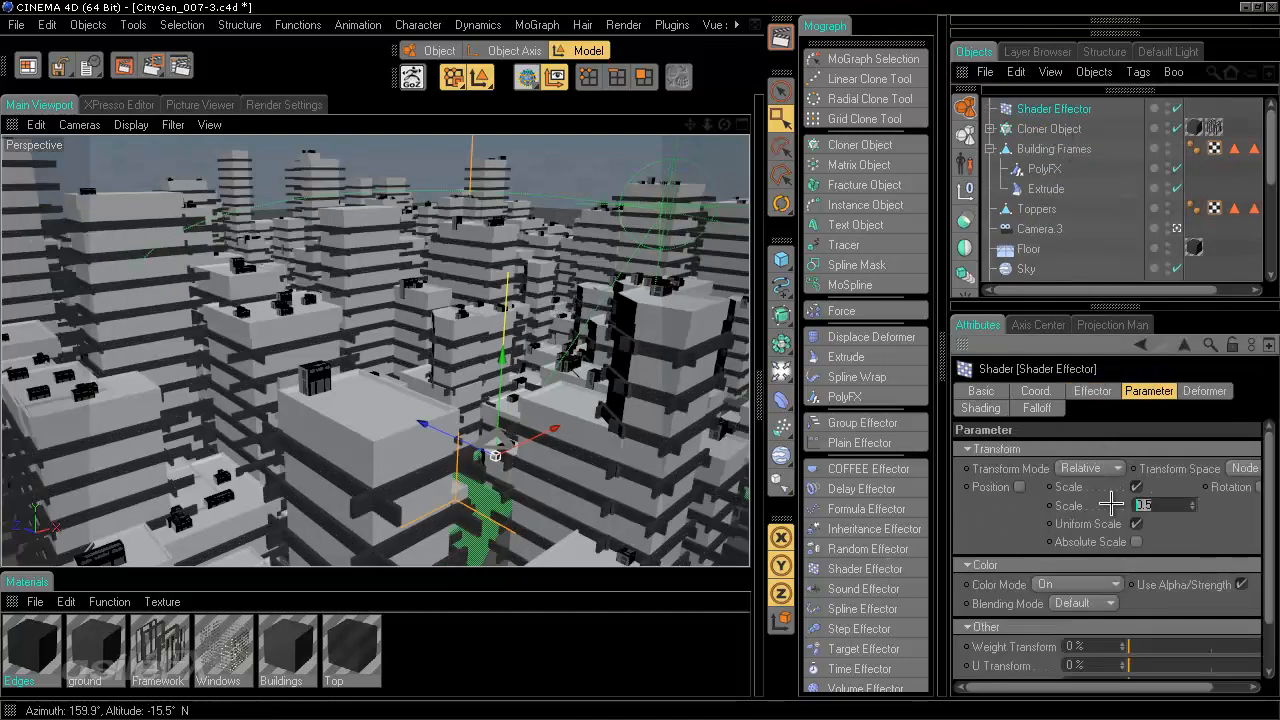
type("0")
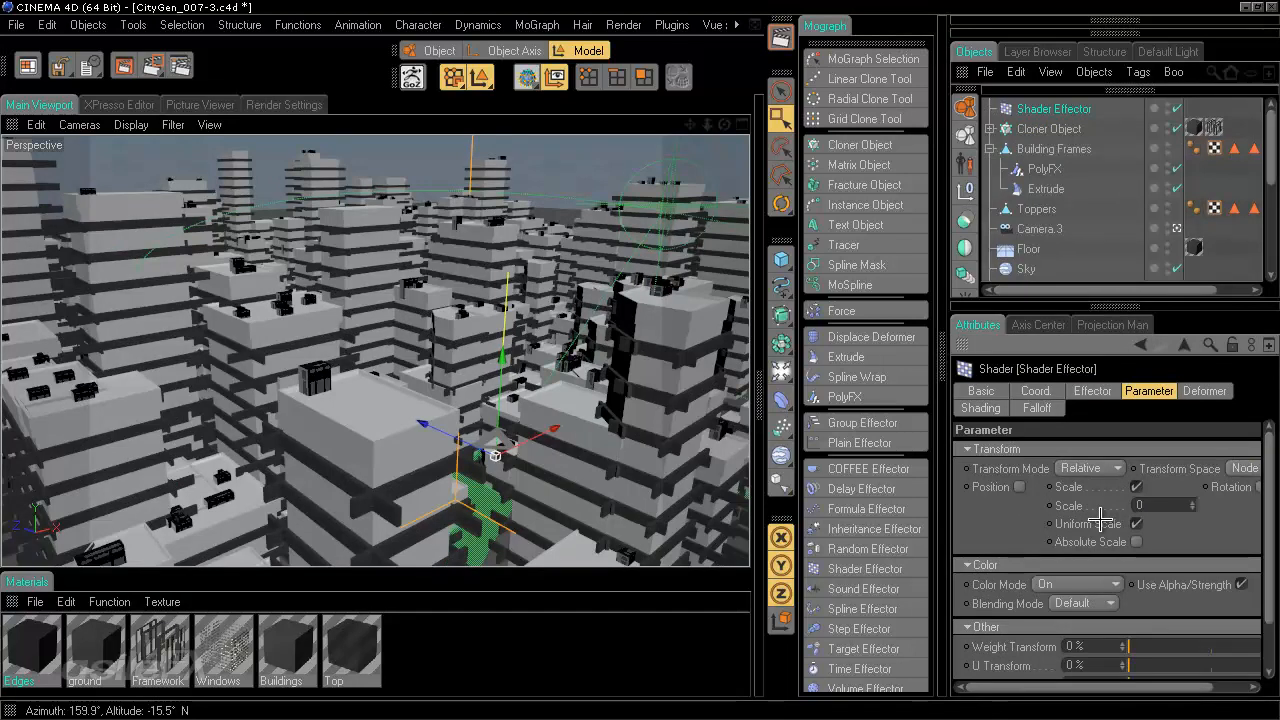
Switch the Shader Effector's Transform Mode to Remap
key("Return")
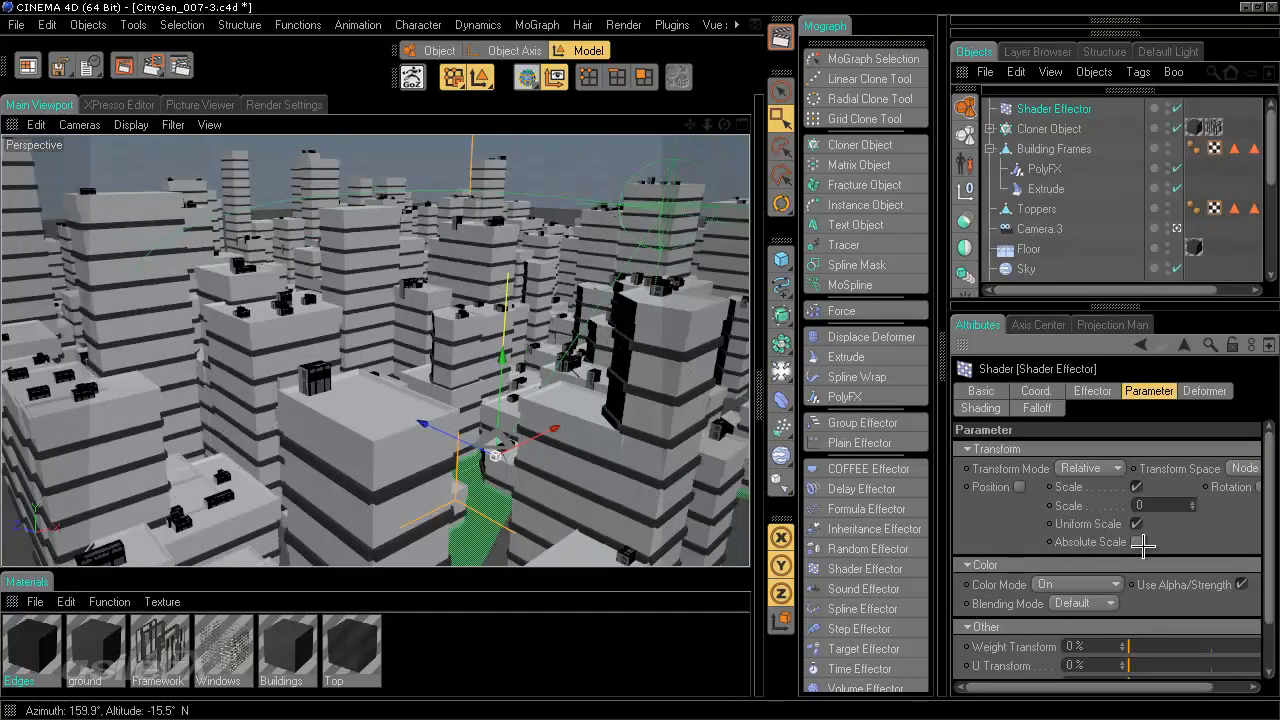
left_click(1108, 470)
left_click(1100, 525)
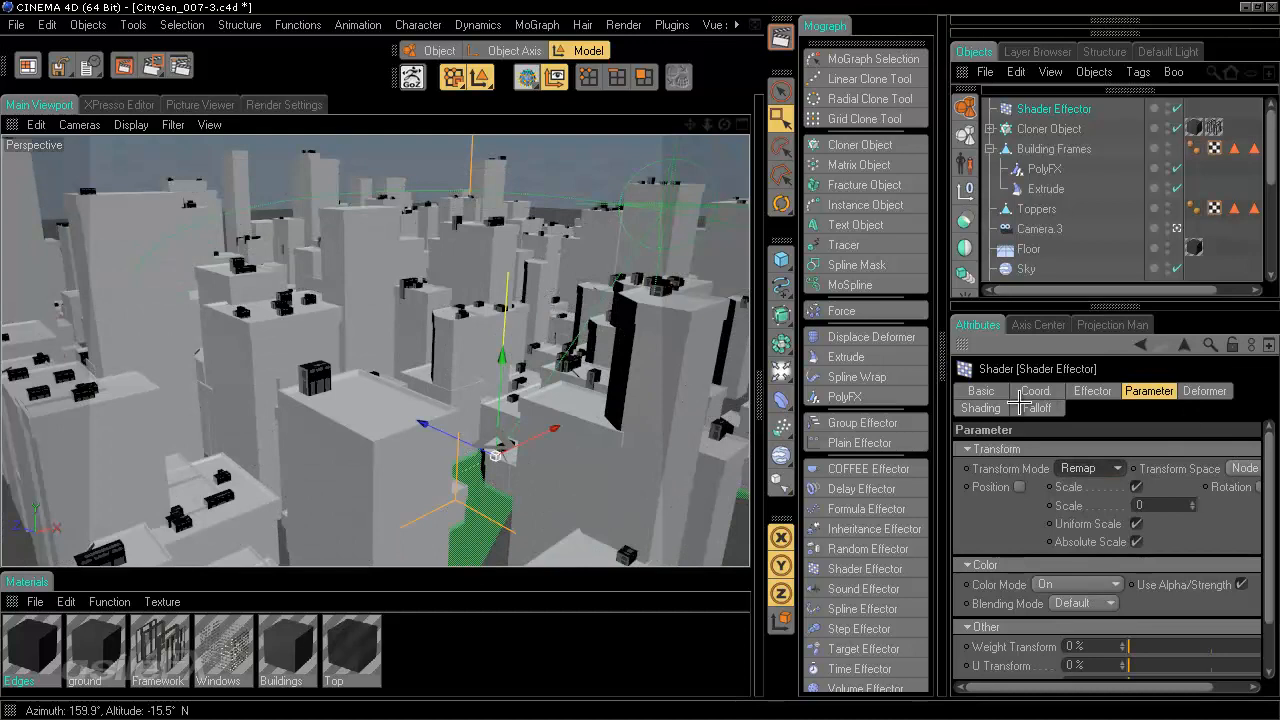
Load a Noise shader as the Shader Effector's custom shader
left_click(982, 408)
left_click(1012, 470)
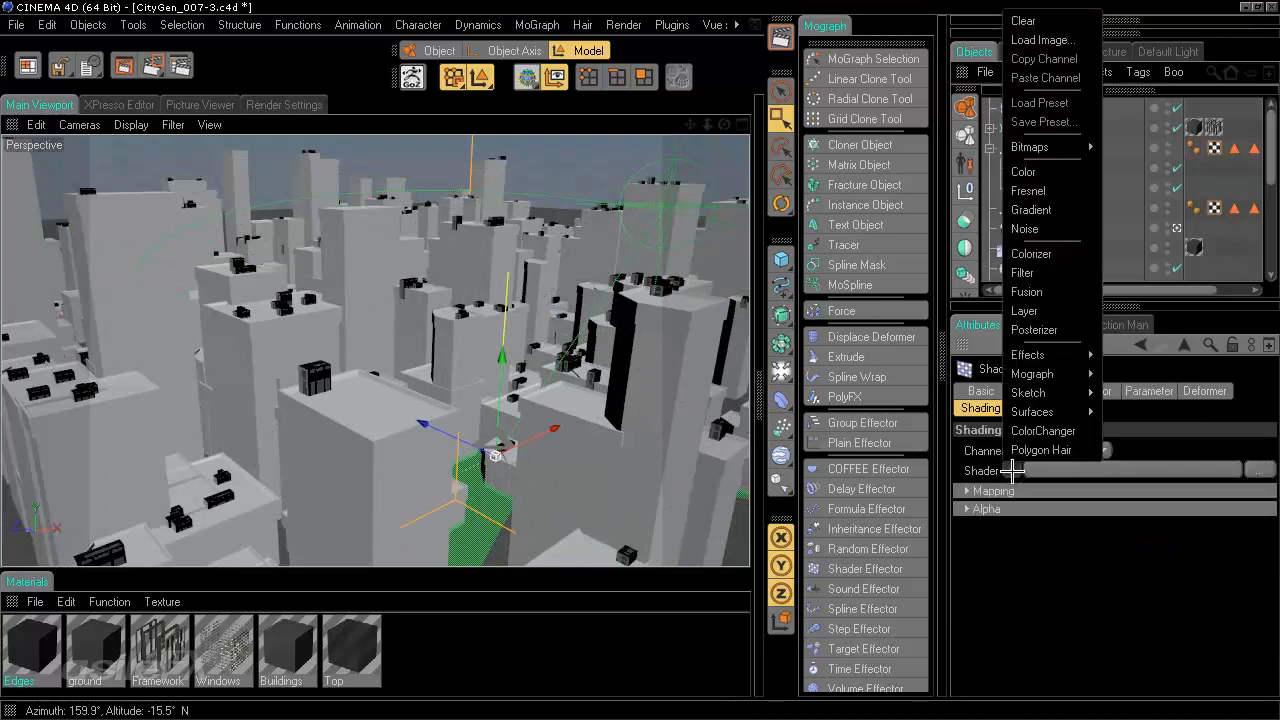
left_click(1068, 229)
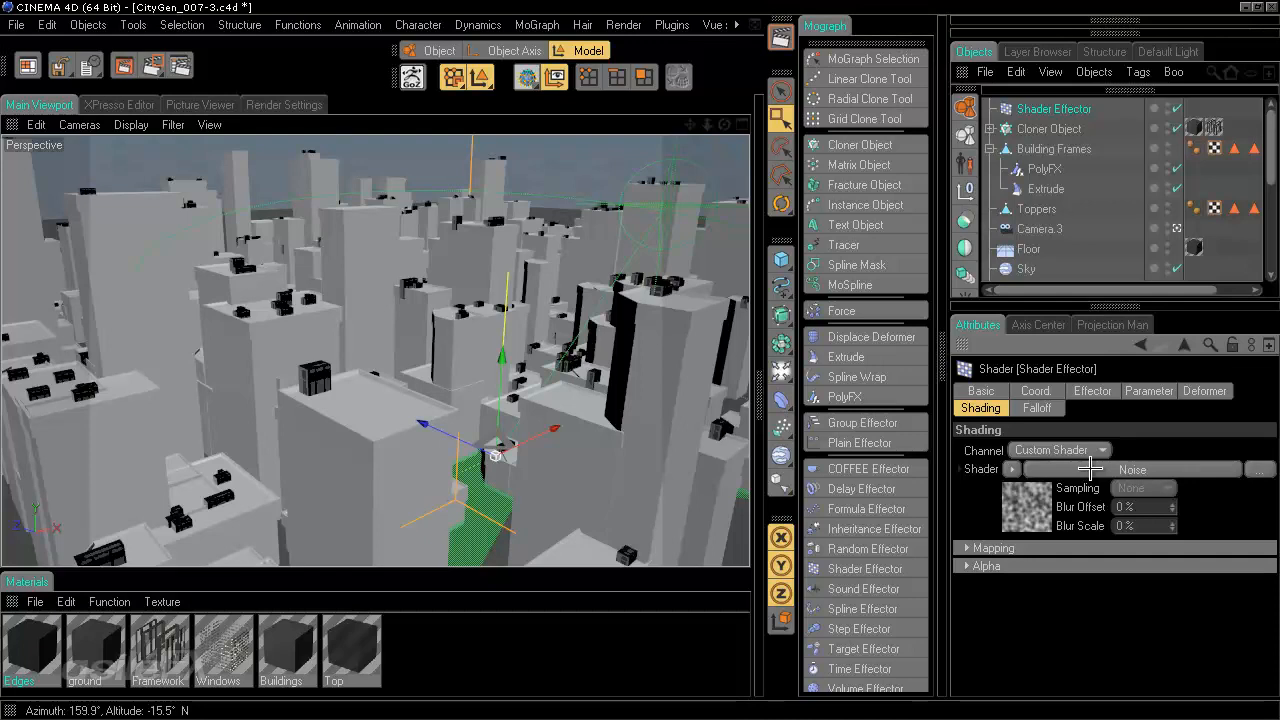
Change the noise type of the effector's Noise shader to Cell Noise
left_click(1085, 469)
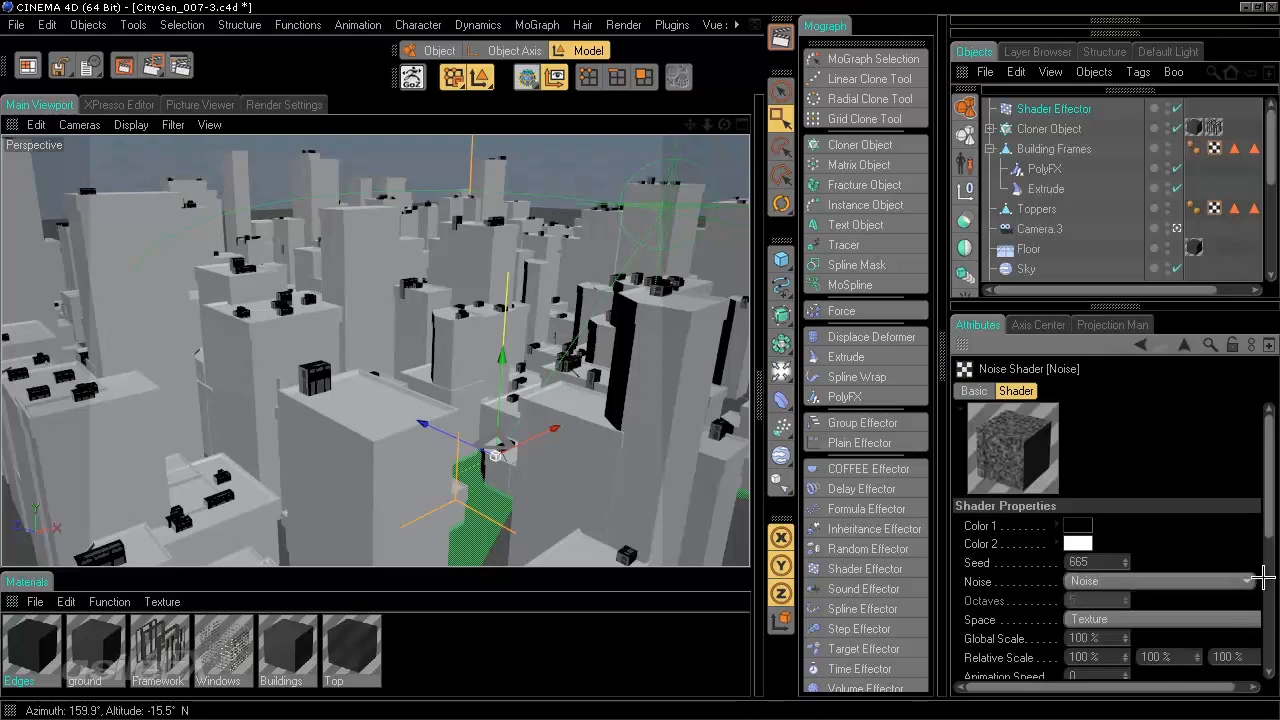
left_click(1246, 584)
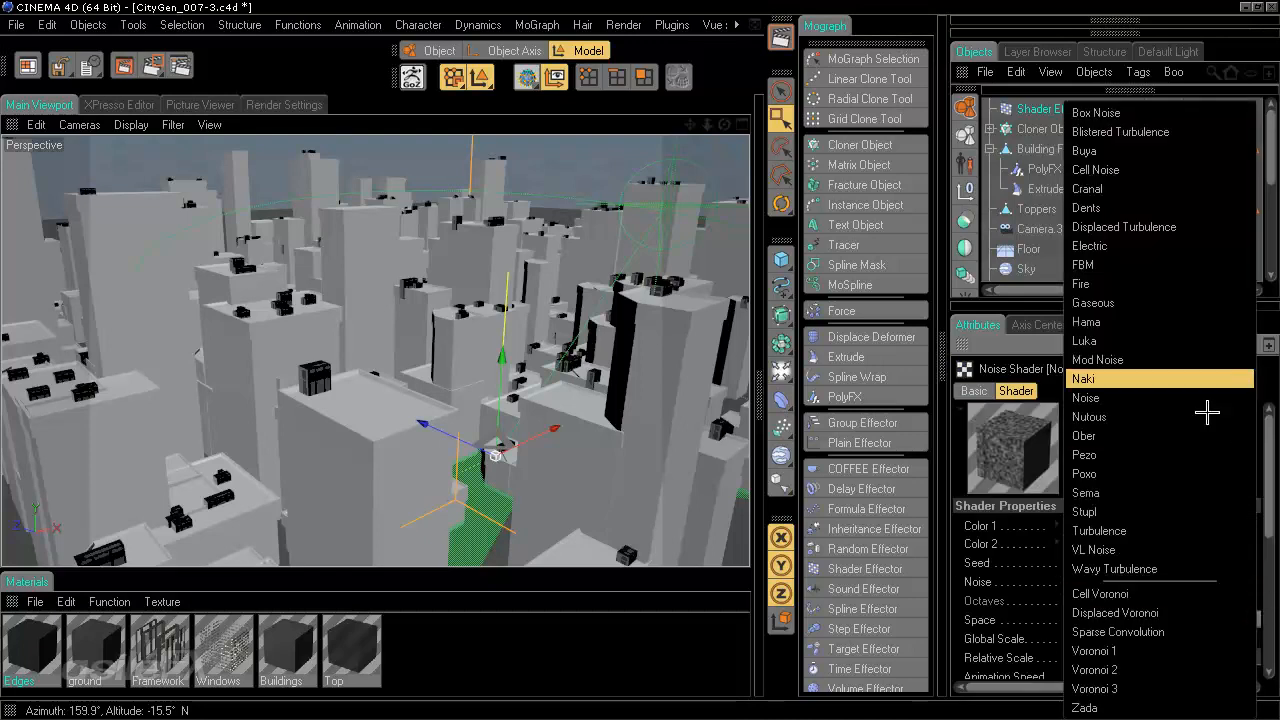
left_click(1020, 562)
left_click_drag(1153, 688, 1177, 688)
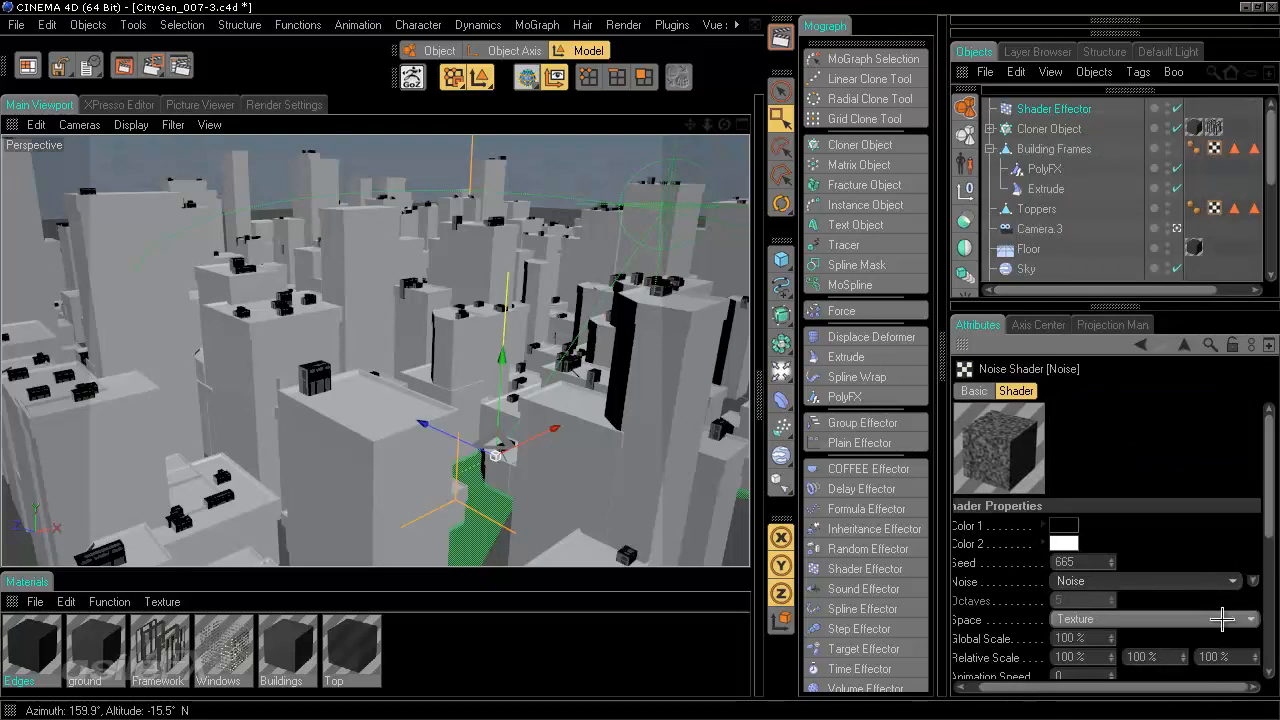
left_click(1253, 585)
left_click(1159, 442)
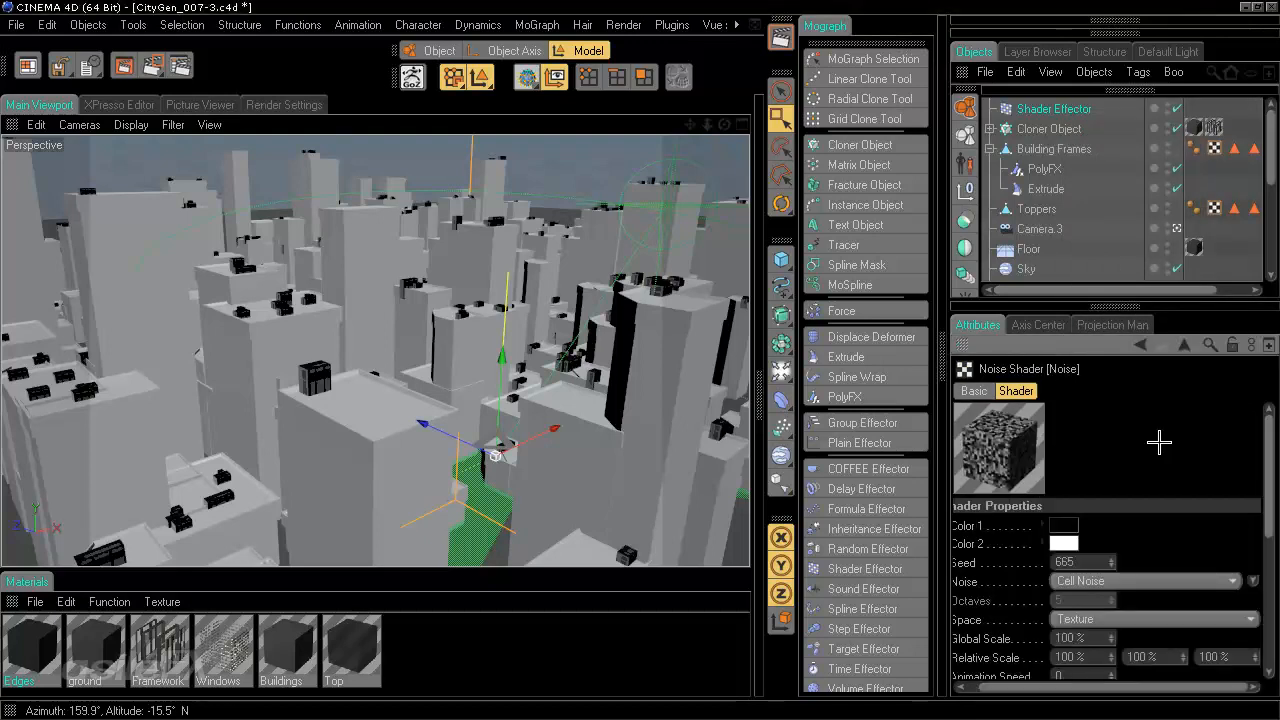
key("ctrl+z")
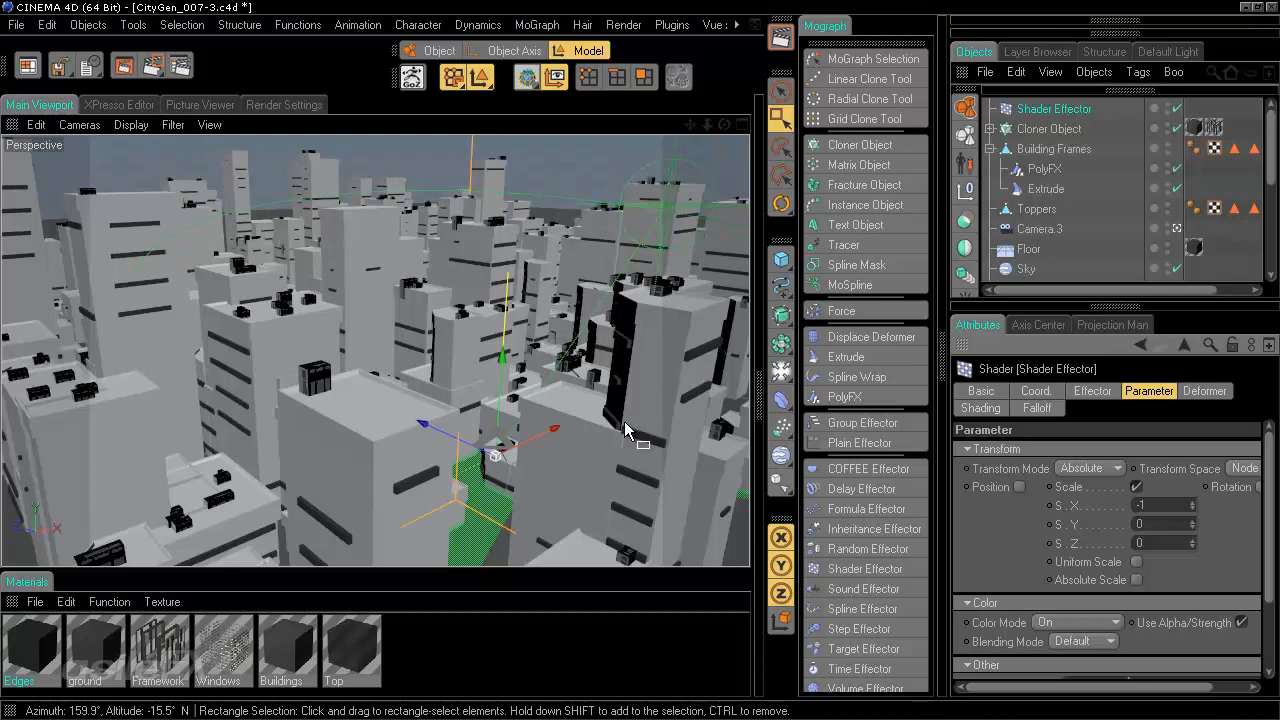
Raise the Contrast of the effector's Noise shader to 100 %
left_click(962, 408)
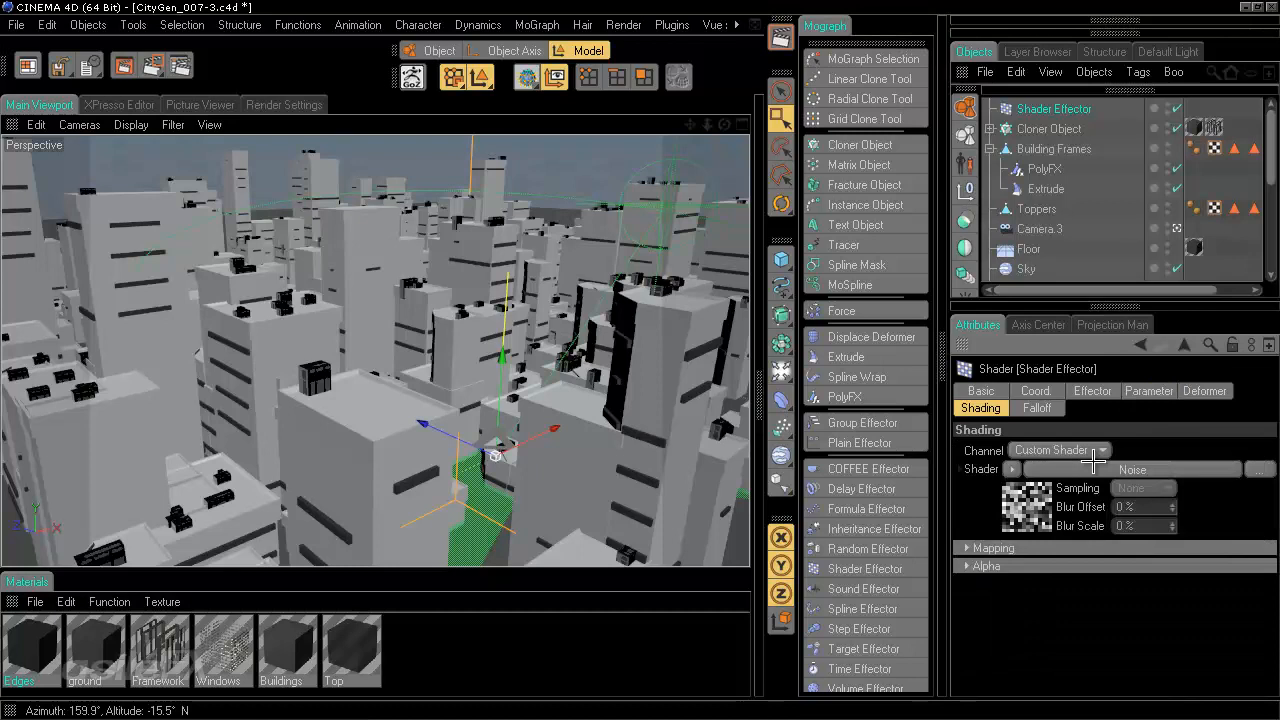
left_click(1093, 462)
left_click_drag(1270, 513, 1259, 652)
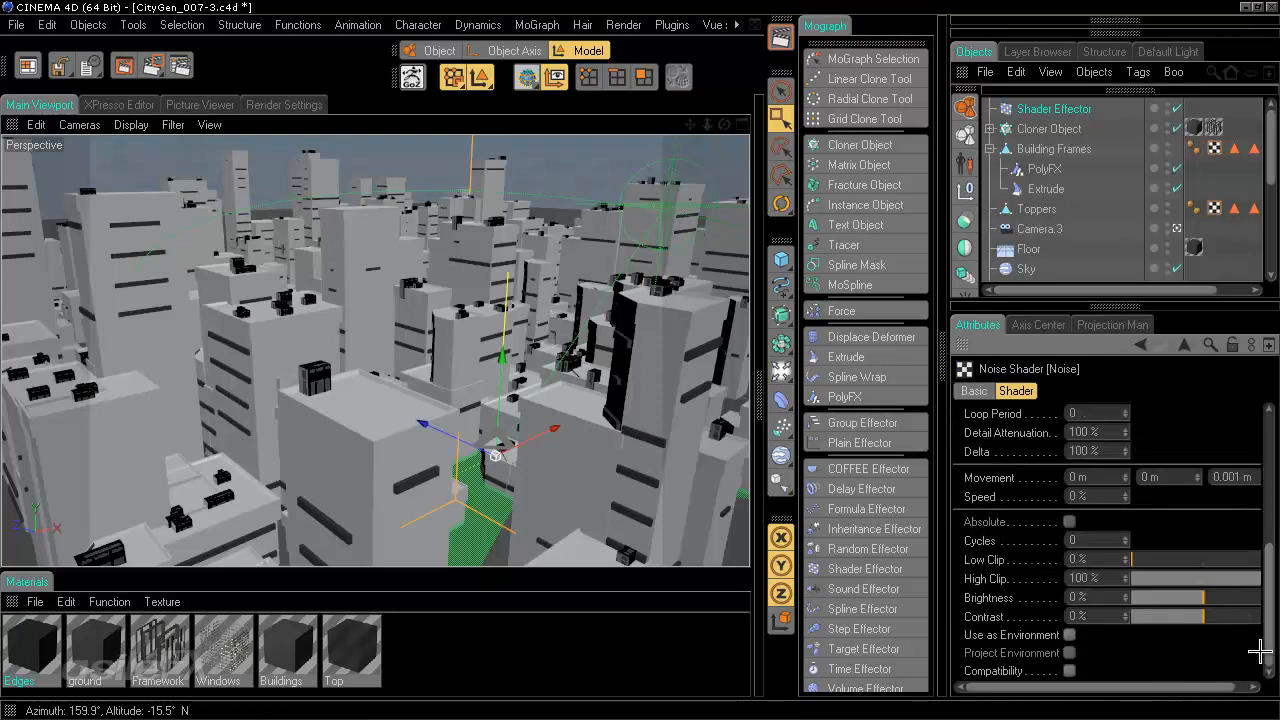
left_click(1259, 615)
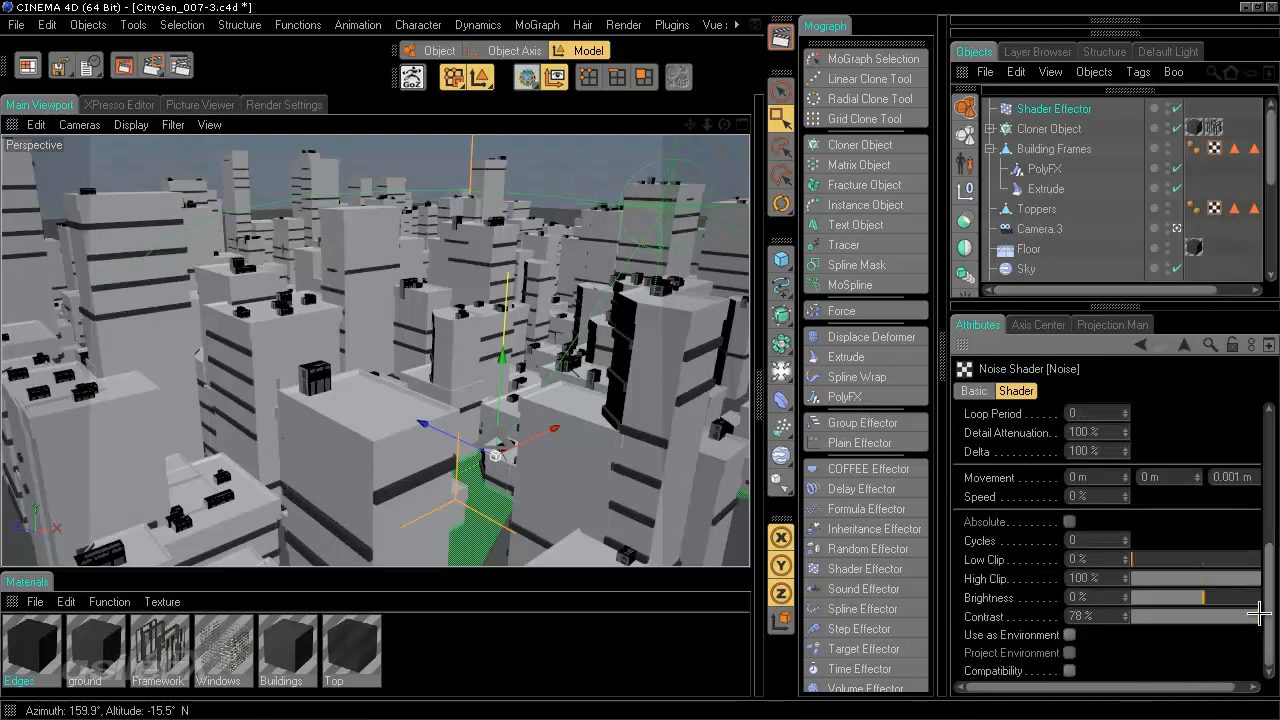
left_click_drag(1201, 688, 1222, 688)
left_click(1257, 616)
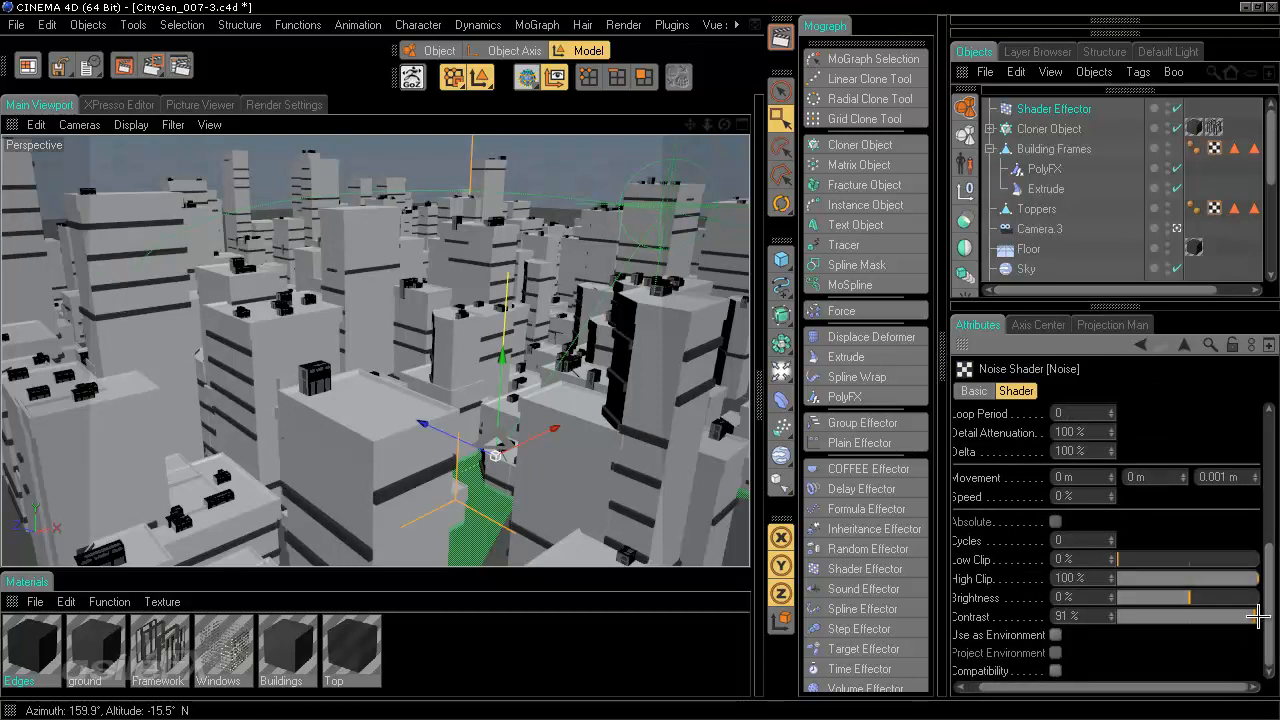
left_click(1258, 616)
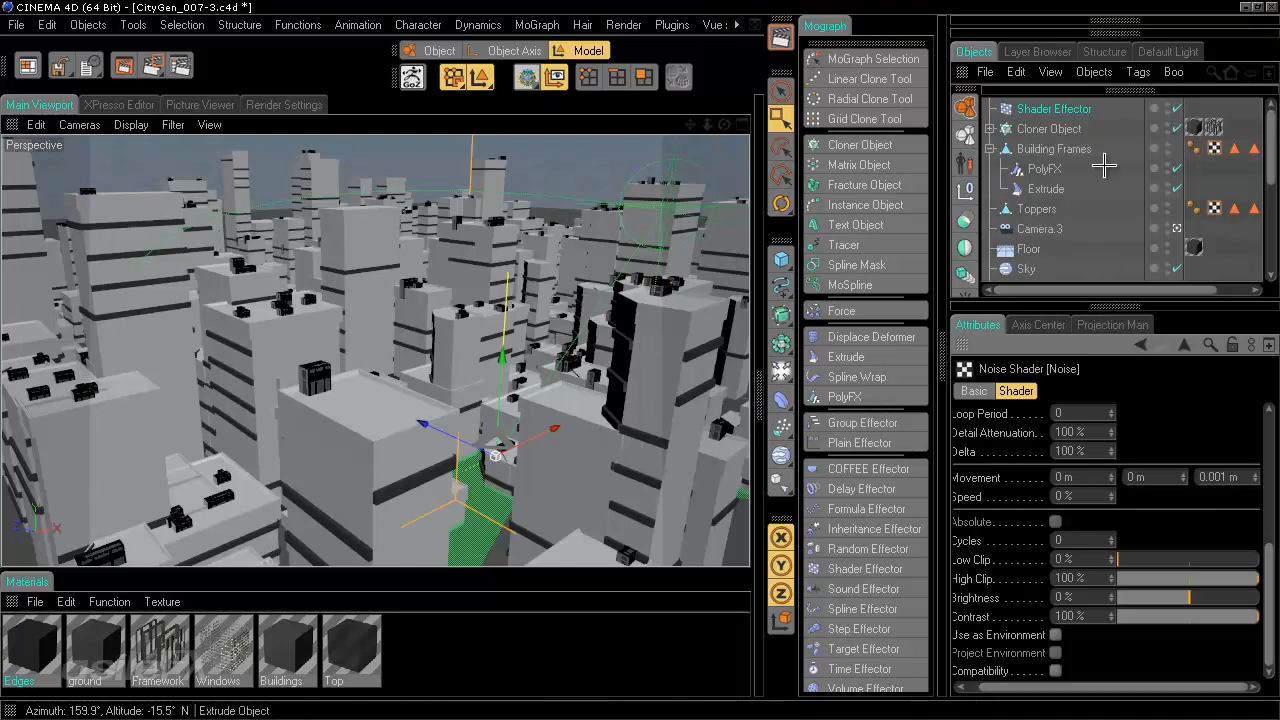
Try a Minimum of -100 % on the Shader Effector and set it back to 0 %
left_click(1052, 109)
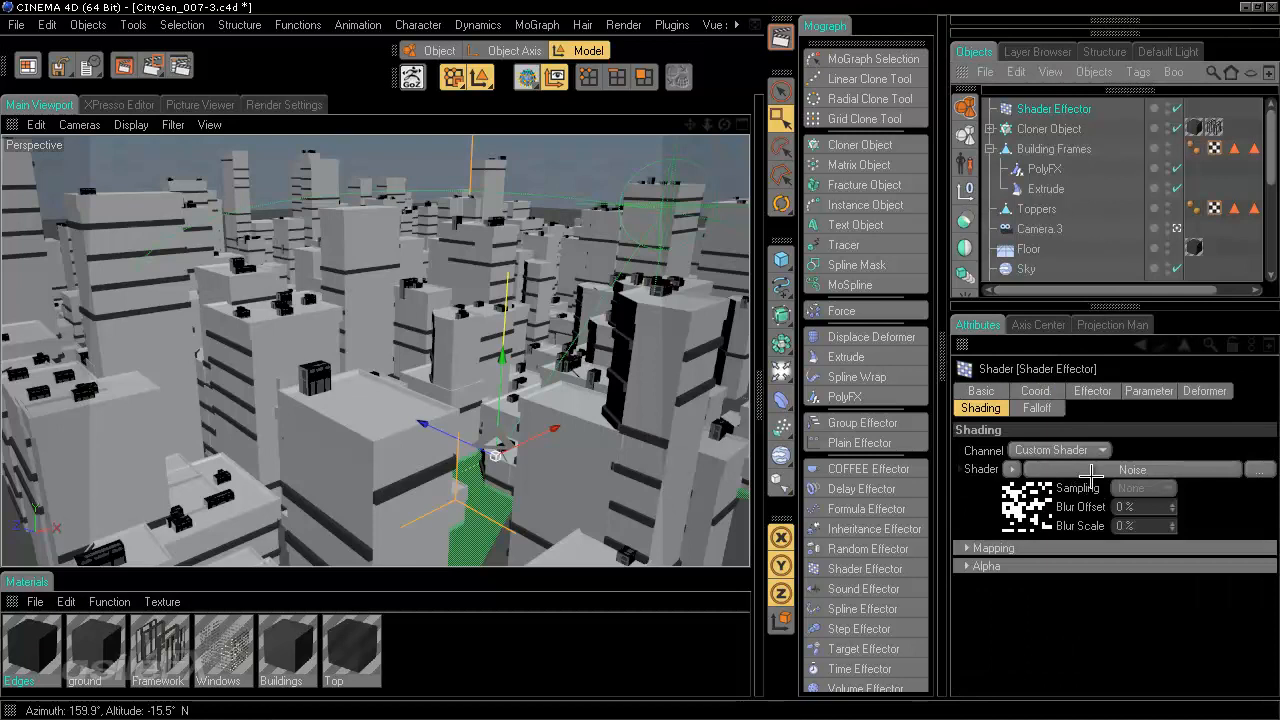
left_click(1136, 386)
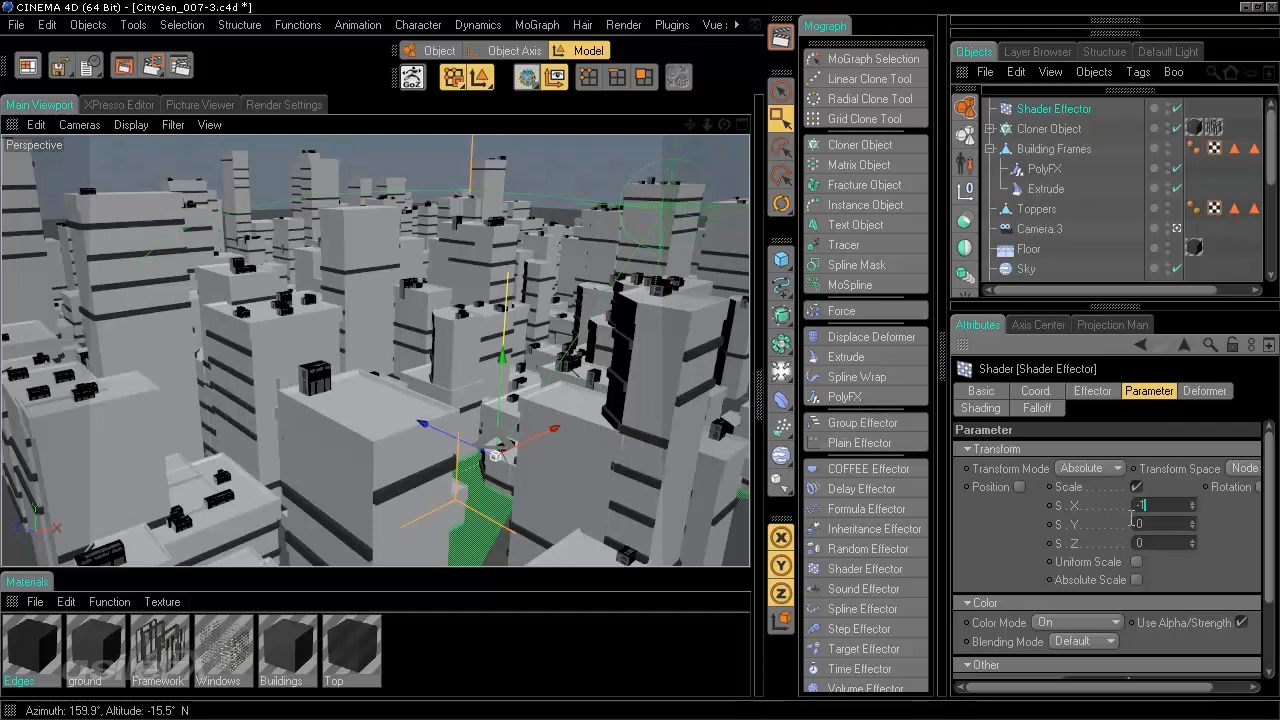
left_click(1093, 391)
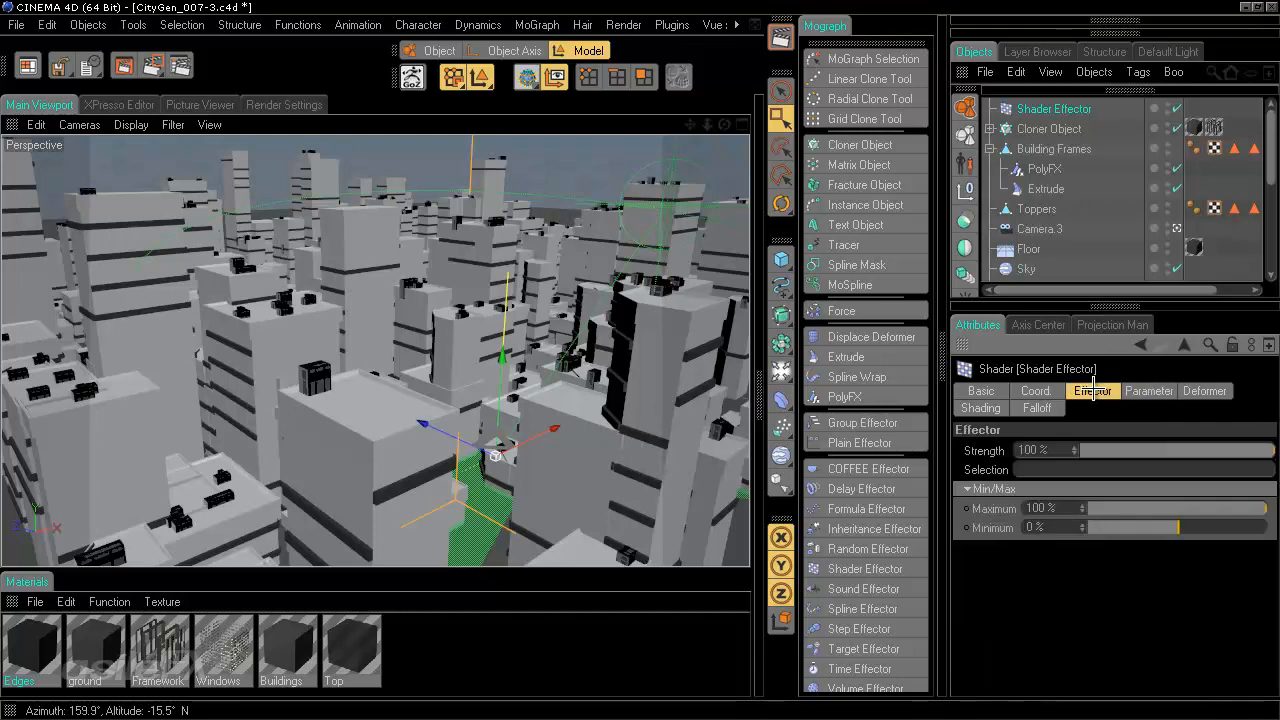
left_click(1066, 530)
type("-100")
key("Return")
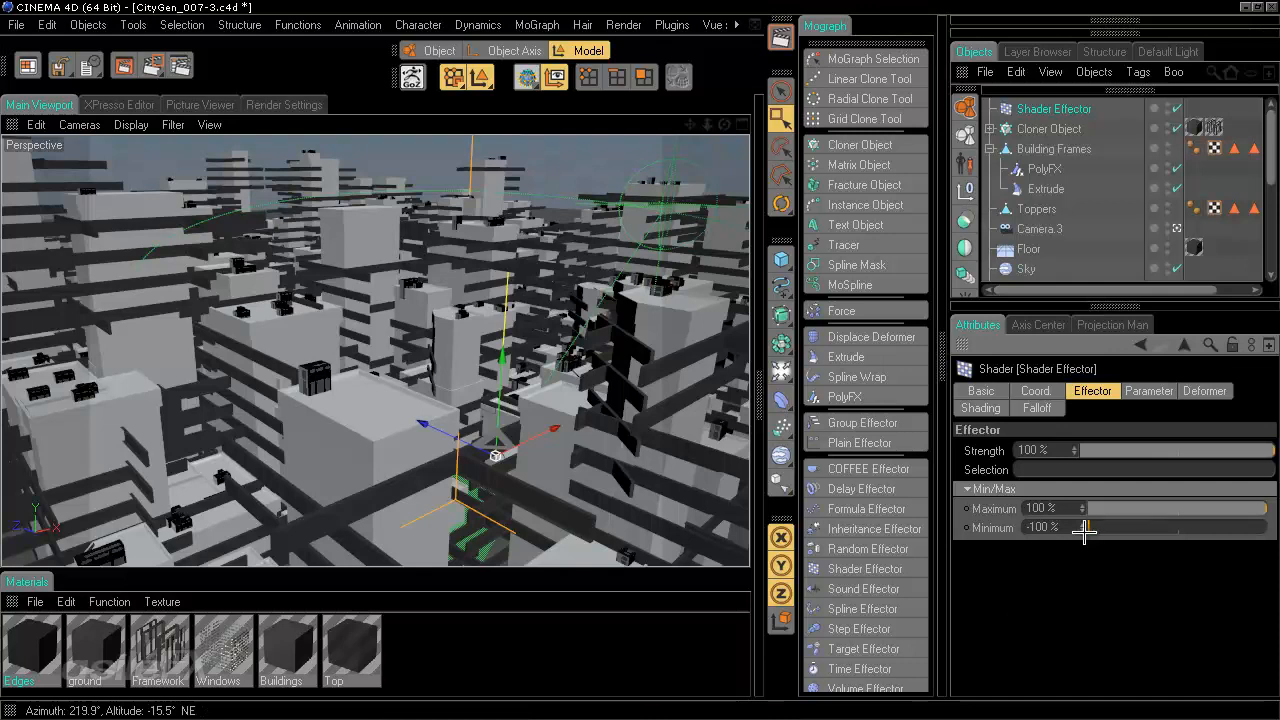
double_click(1045, 527)
type("0")
key("Return")
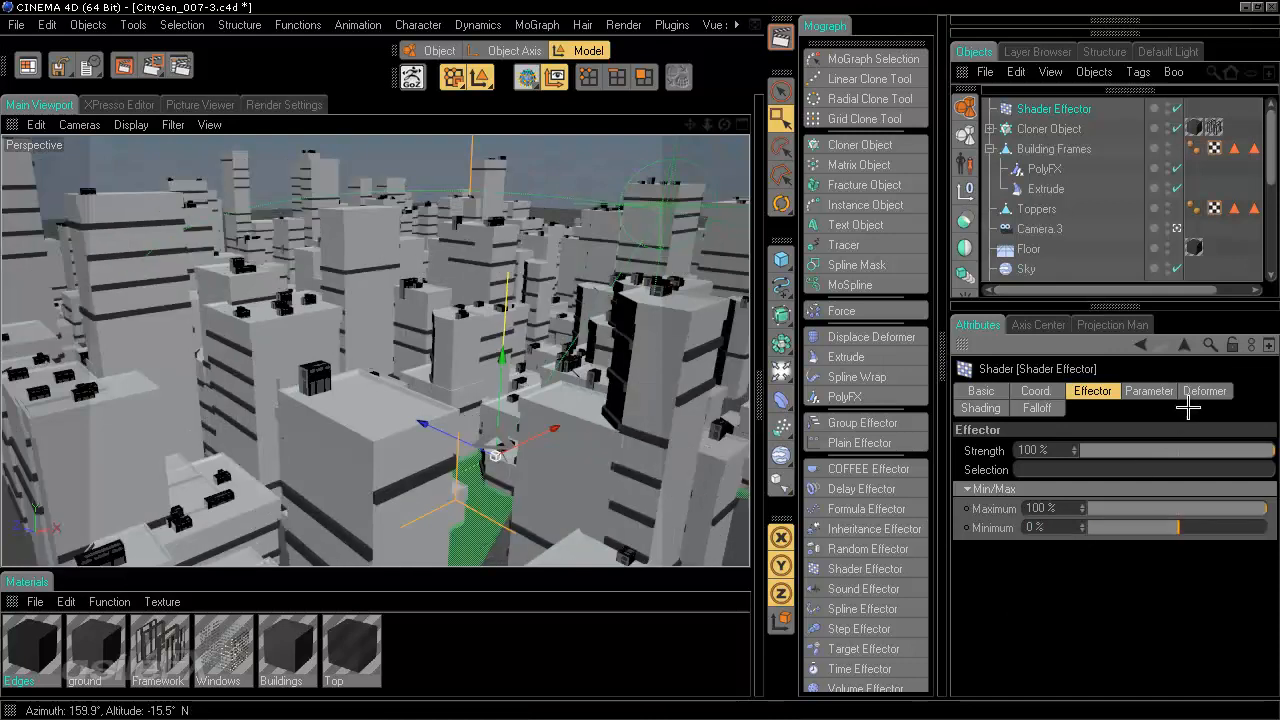
Try inverting the Shader Effector's falloff
left_click(1036, 407)
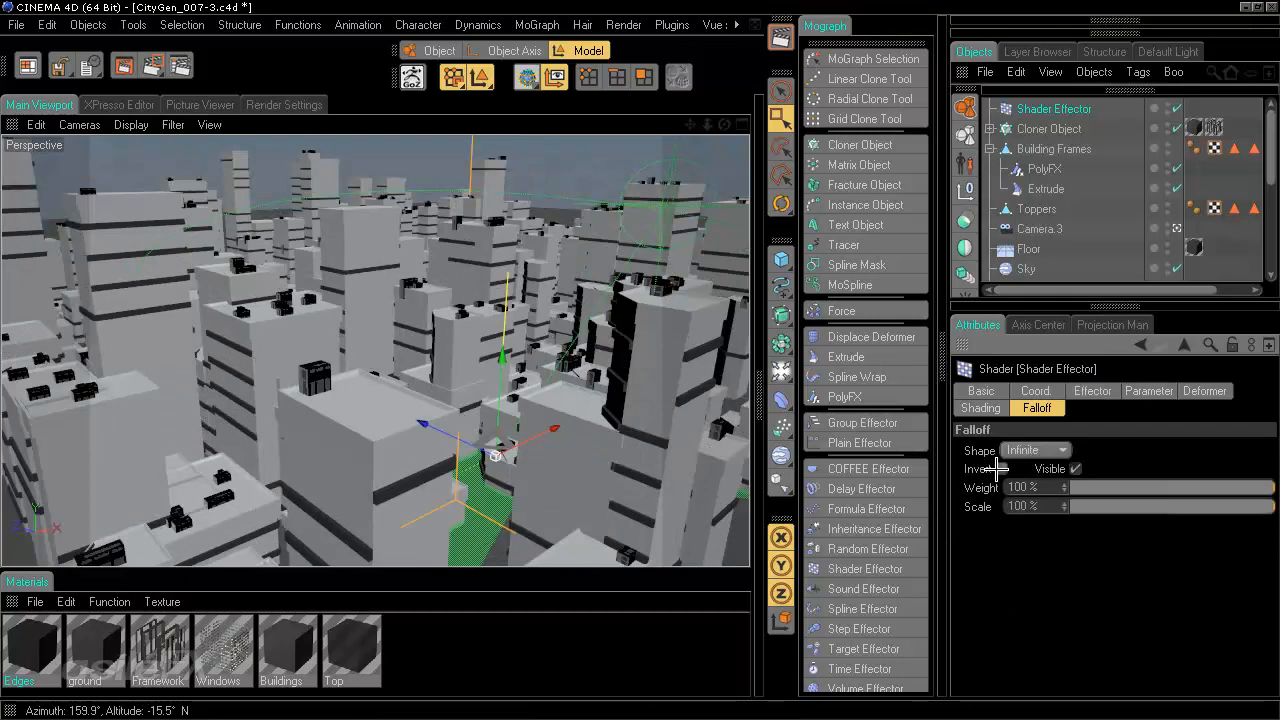
left_click(1002, 468)
Try a second Relative Scale value of 0 % on the Noise shader and restore it to 100 %
left_click(979, 408)
left_click(1074, 466)
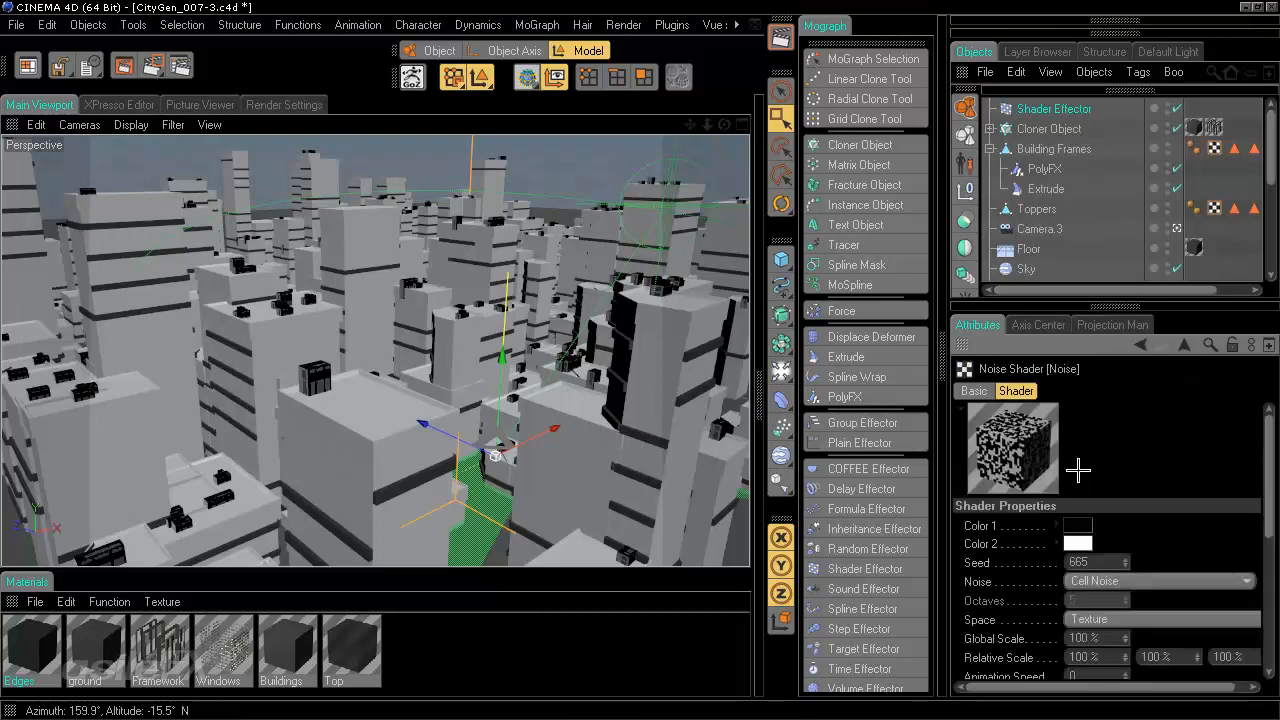
scroll(1245, 510, "down", 2)
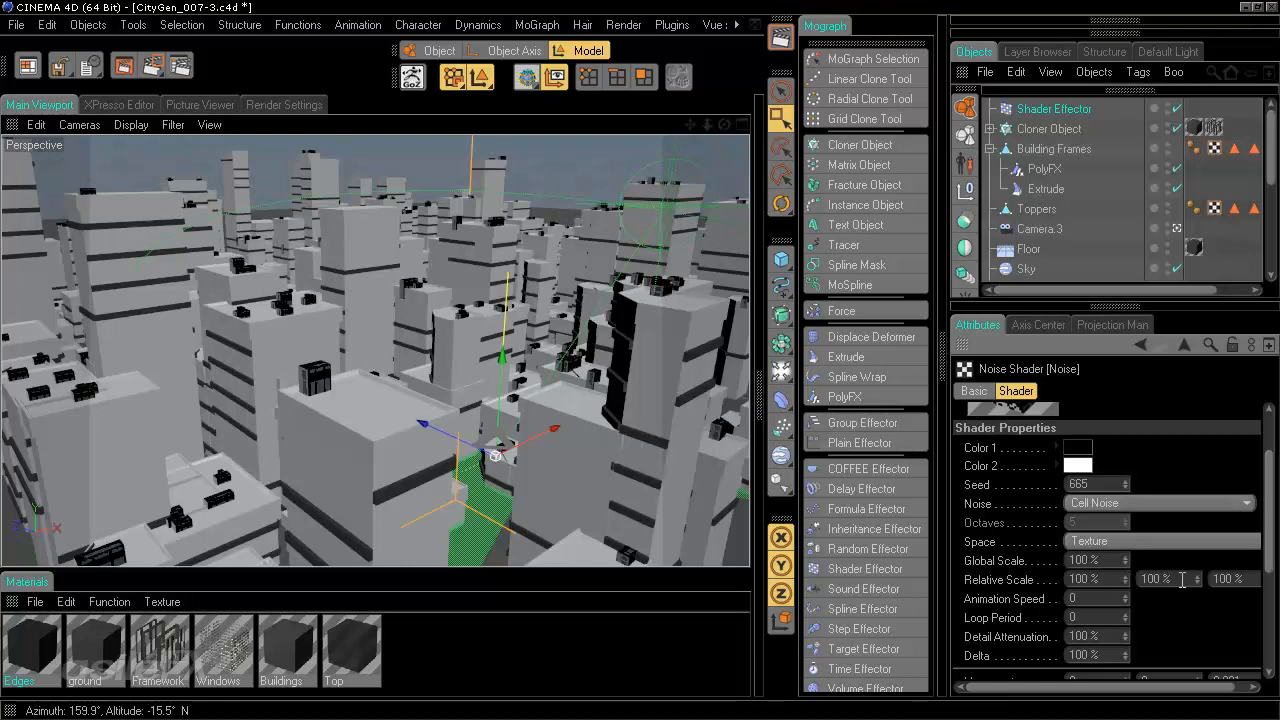
left_click_drag(1180, 582, 1118, 582)
type("0")
key("Return")
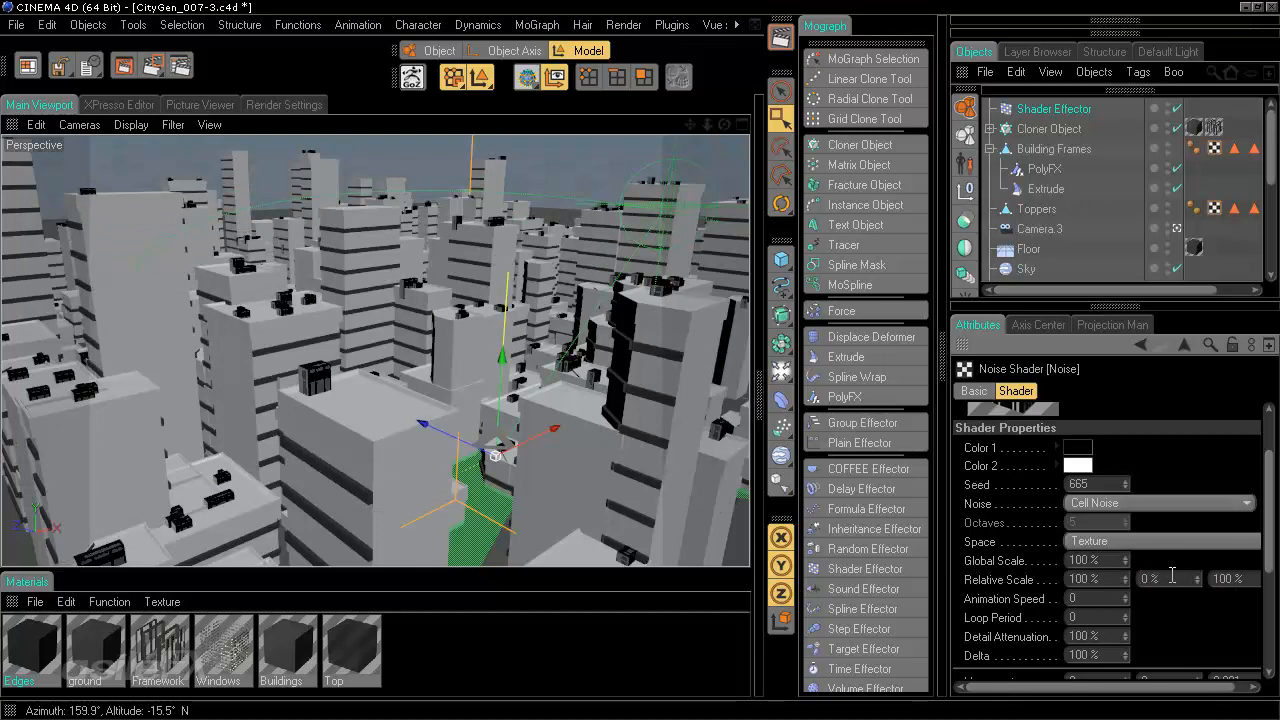
double_click(1176, 577)
type("100")
key("Return")
Set the Noise shader's first Relative Scale value to 0 % and its Space to World
double_click(1115, 581)
type("0")
key("Return")
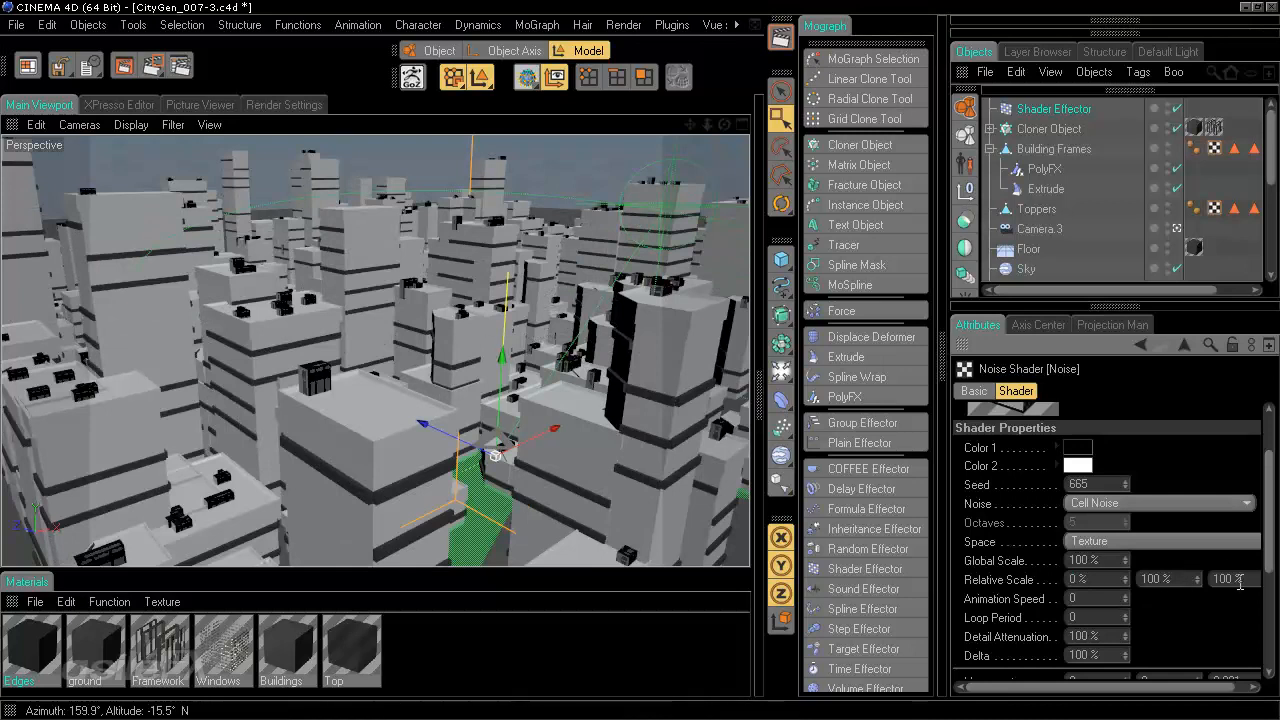
left_click(1118, 542)
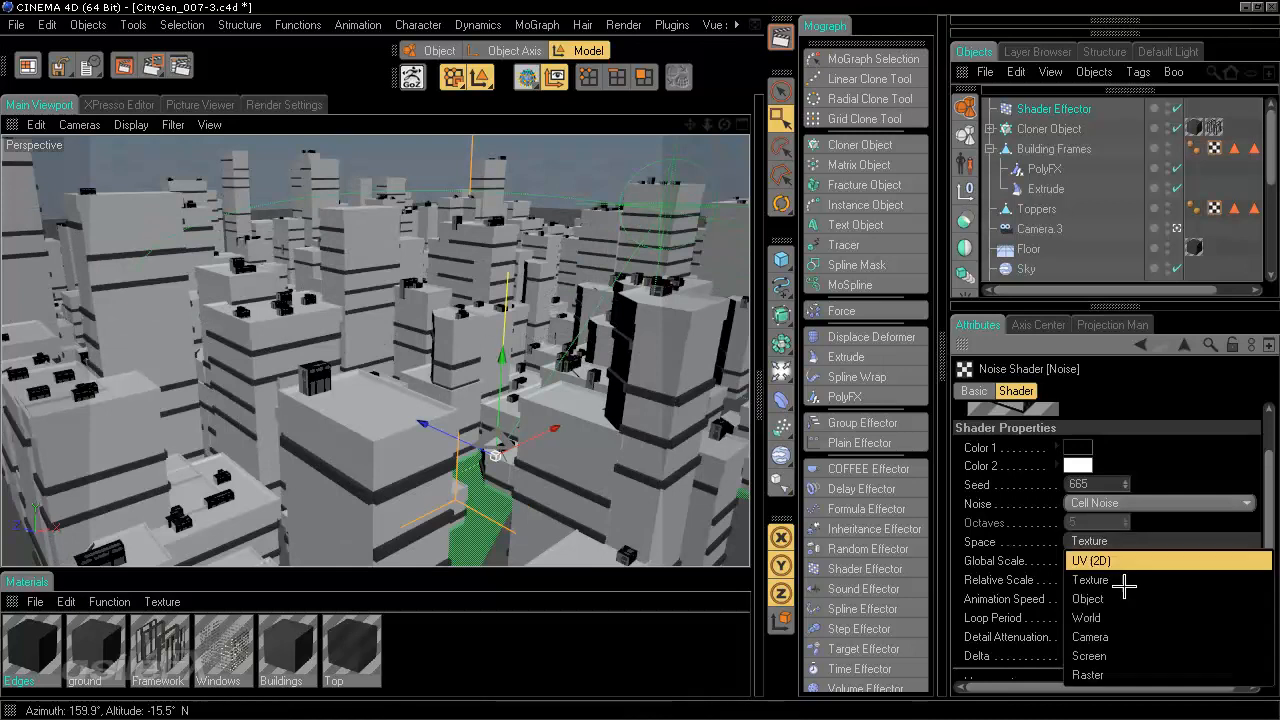
left_click(1118, 617)
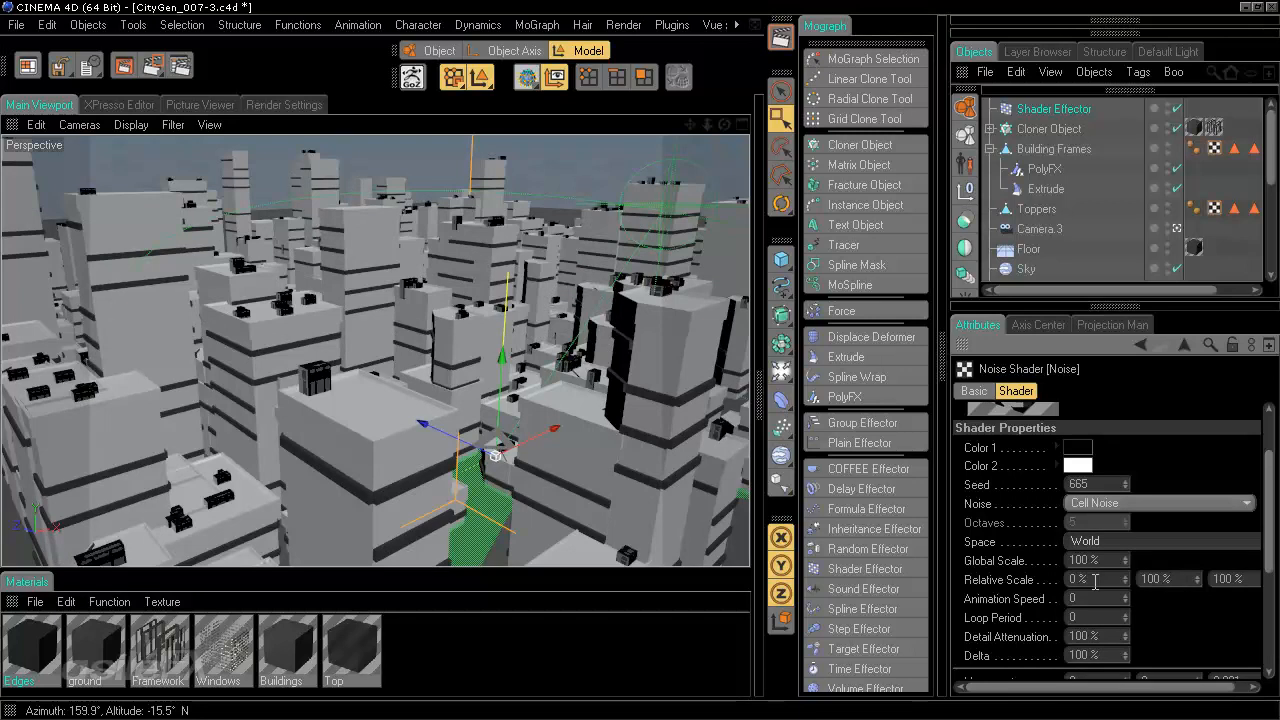
Set the Noise shader's second Relative Scale value to 25 % and the third to 0 %
left_click_drag(1190, 578, 1012, 555)
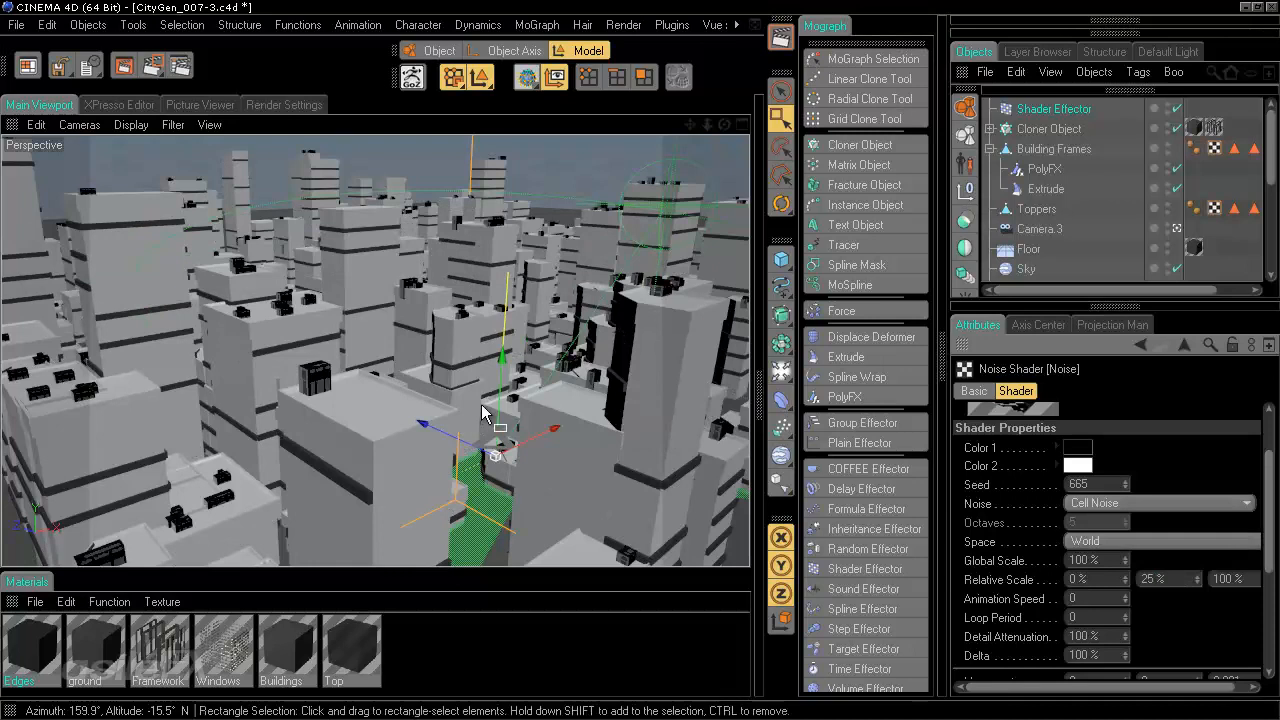
left_click_drag(1239, 580, 1134, 545)
type("0")
key("Return")
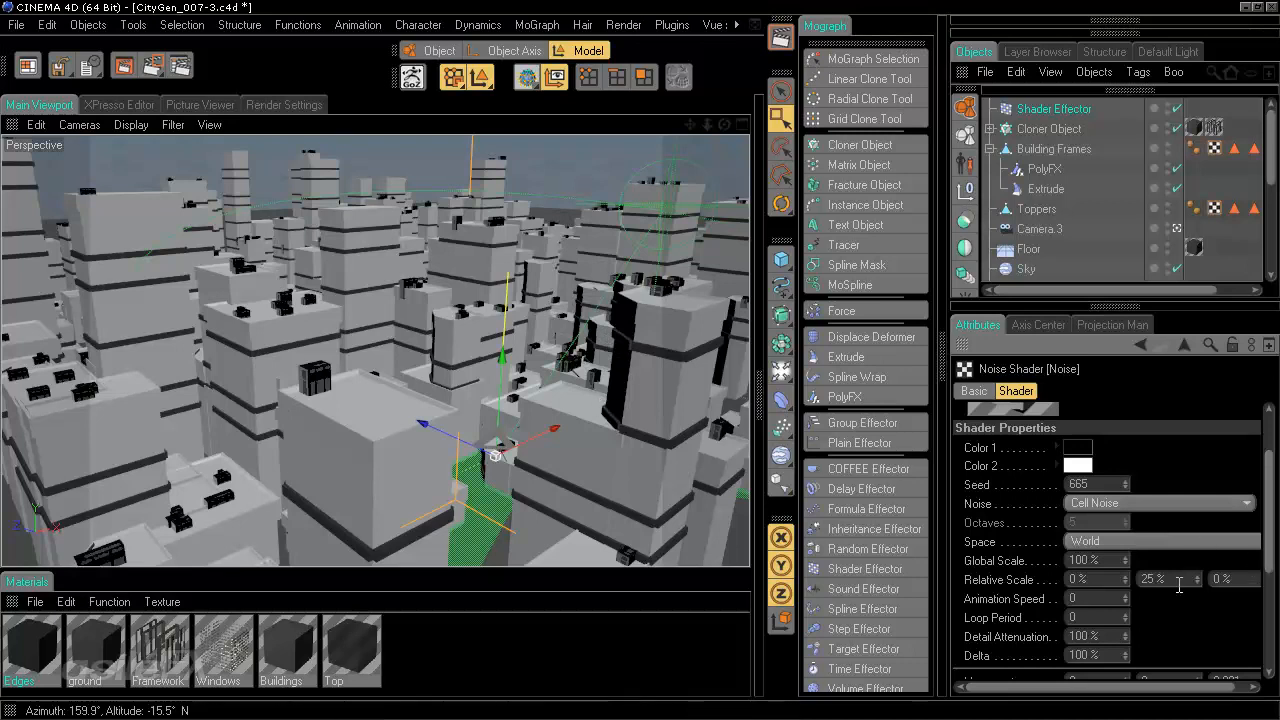
left_click(1093, 580)
left_click(1176, 579)
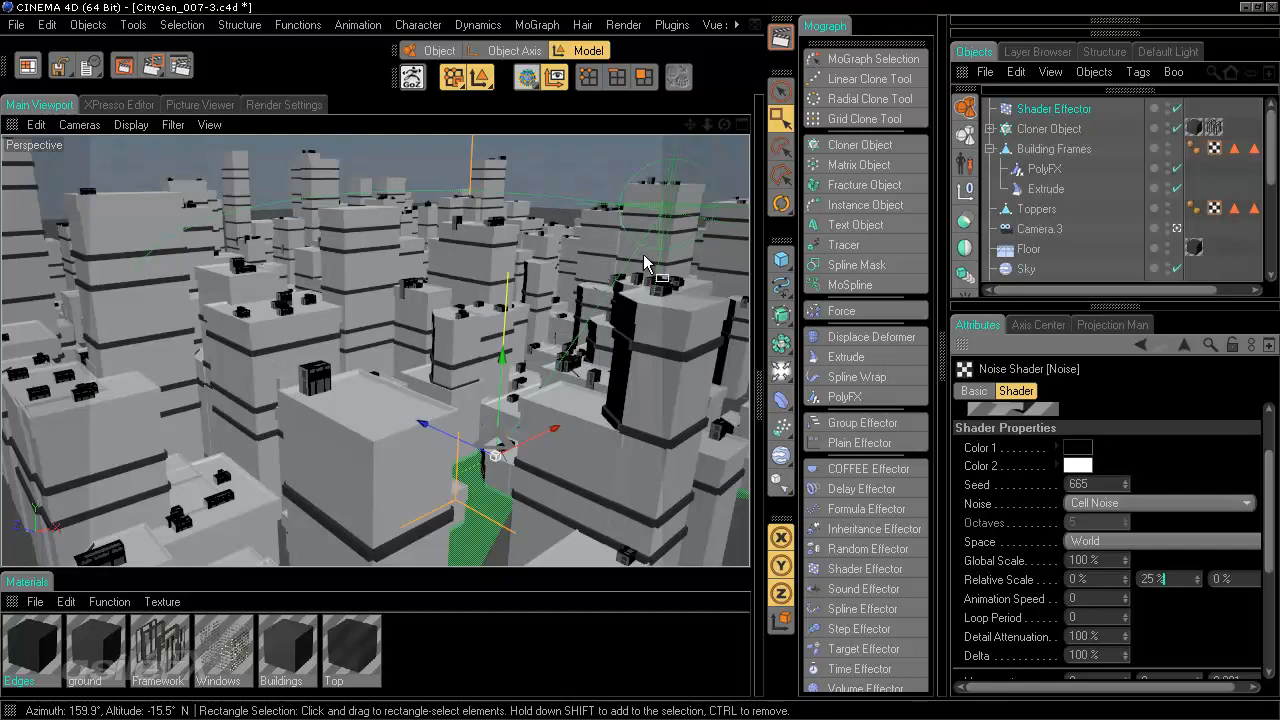
Render the city view to check the building frames and return to the PolyFX deformer's settings
left_click(780, 37)
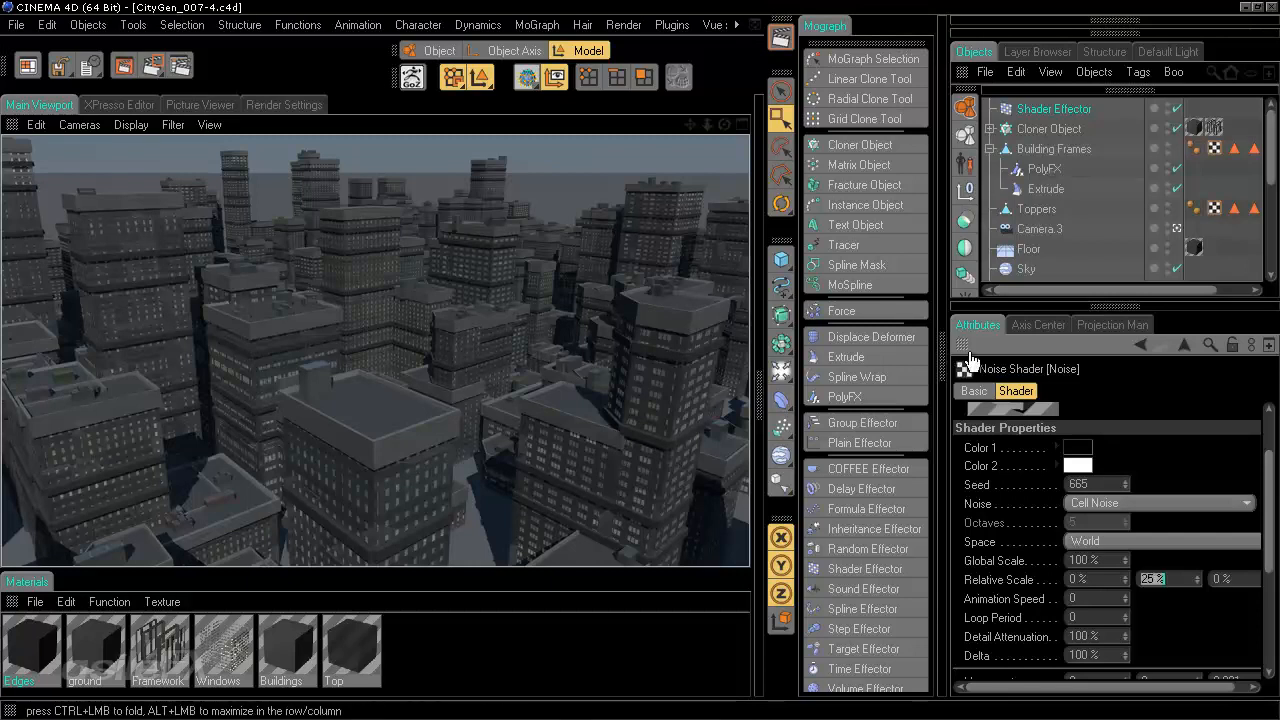
left_click(1056, 129)
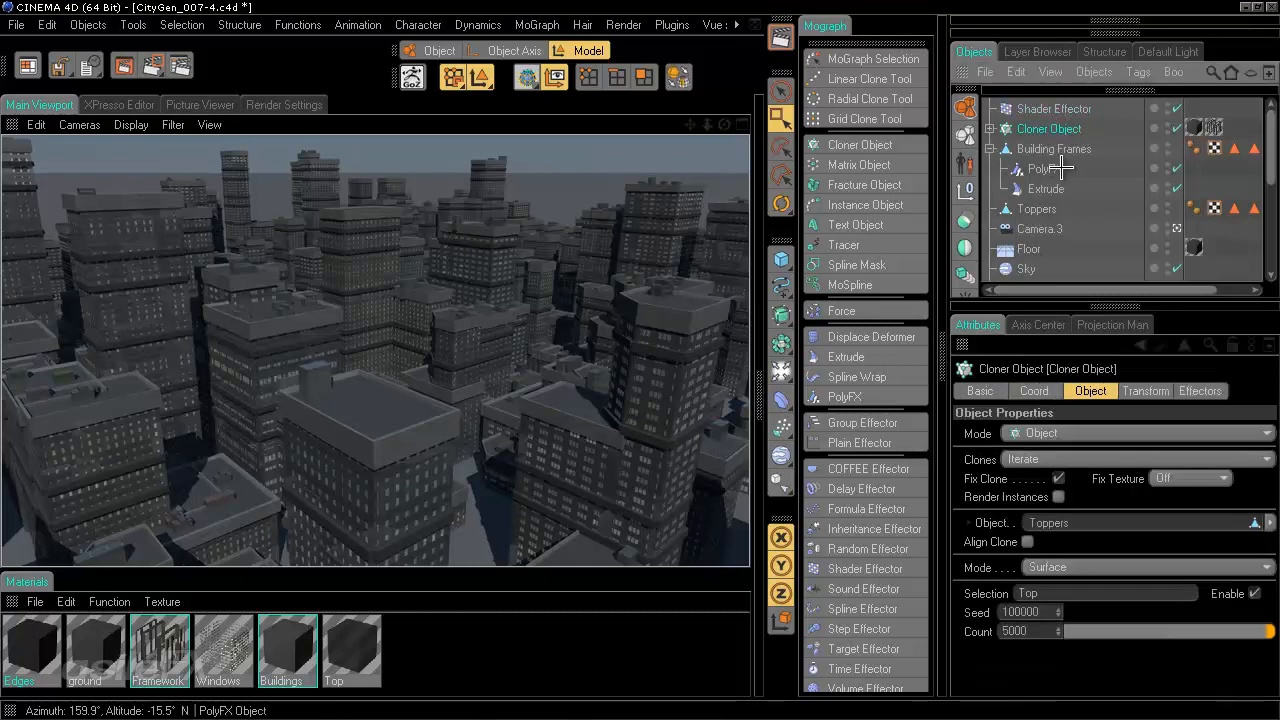
left_click(1062, 168)
left_click(642, 155)
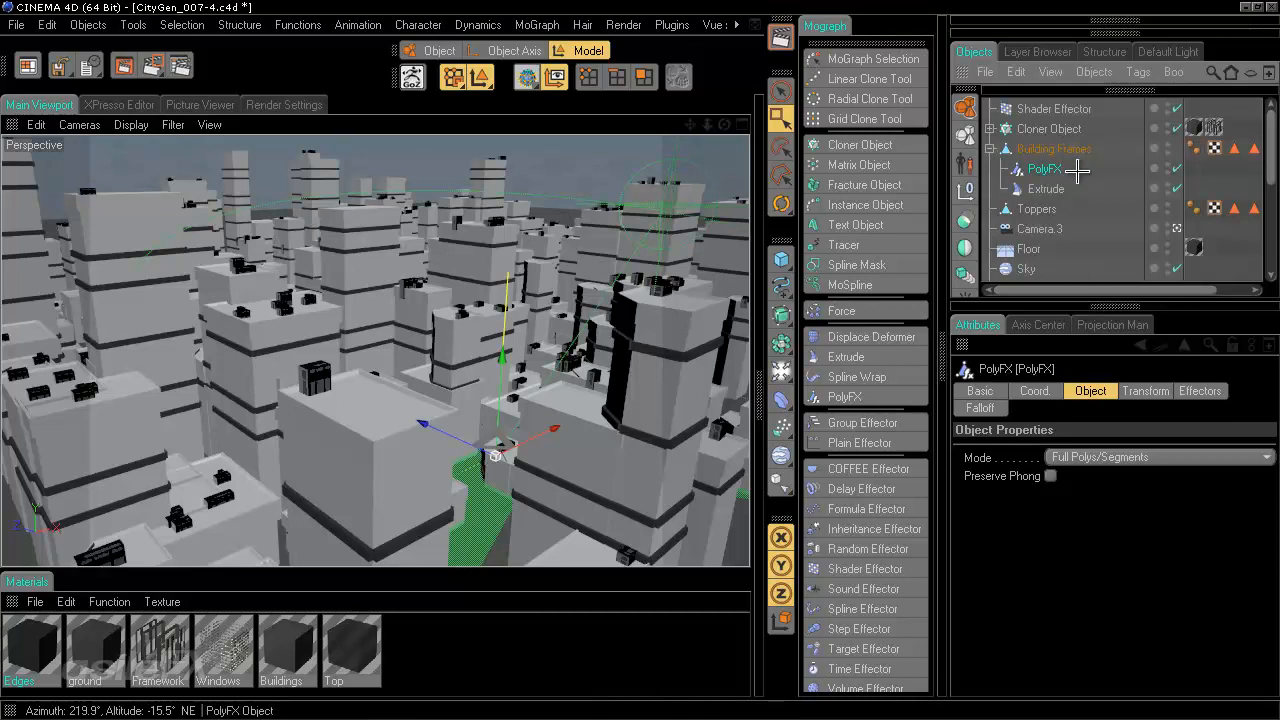
Disable the Shader Effector and the Extrude deformer, and show the PolyFX deformer's transform values
left_click(1176, 108)
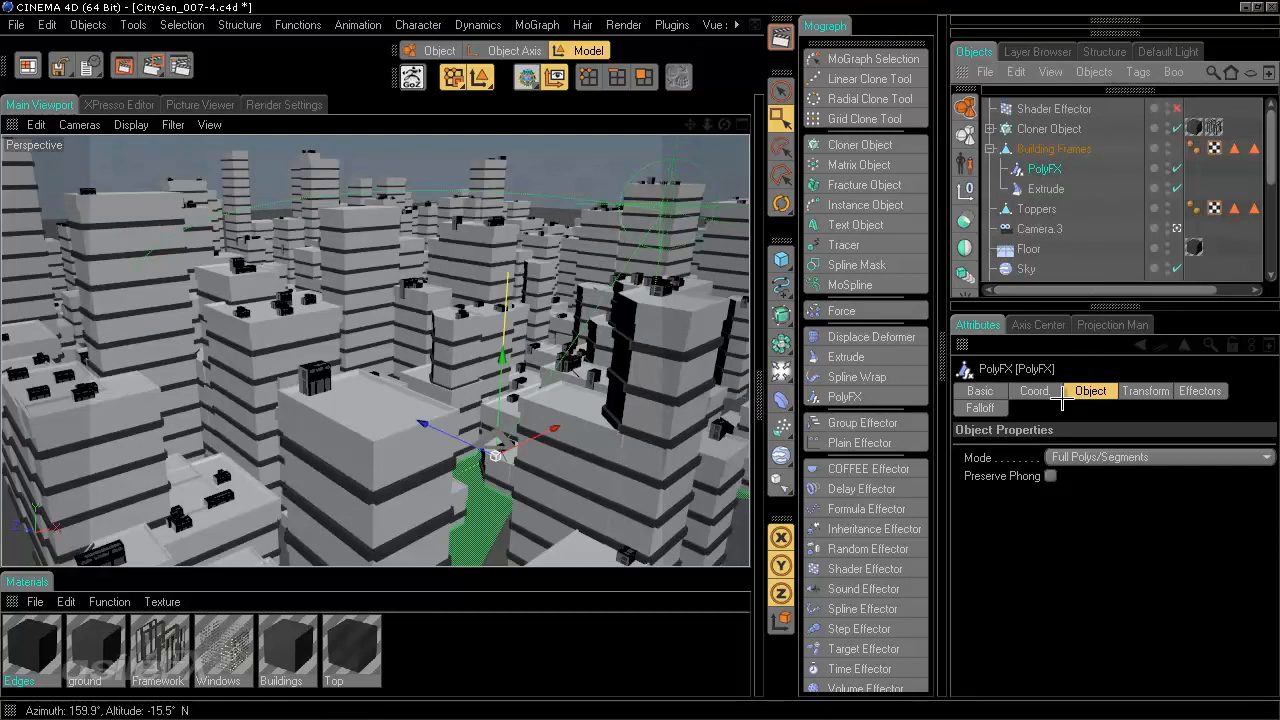
left_click(1175, 188)
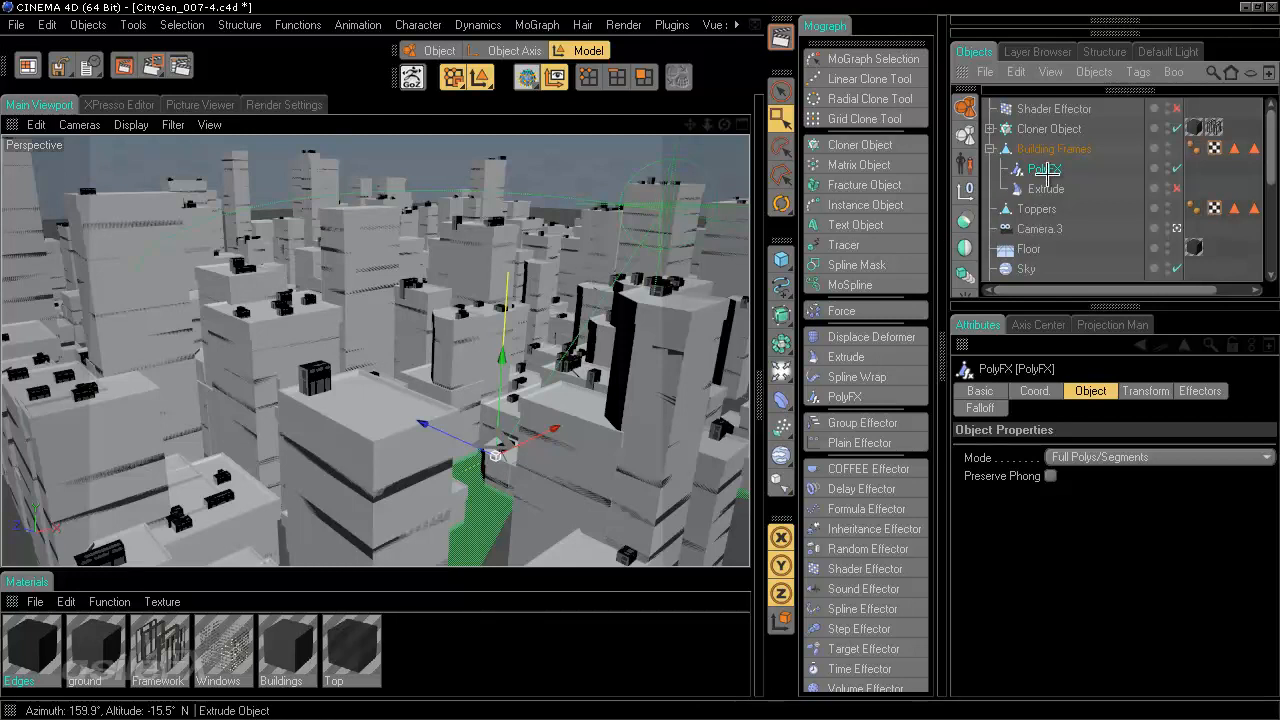
left_click(1133, 391)
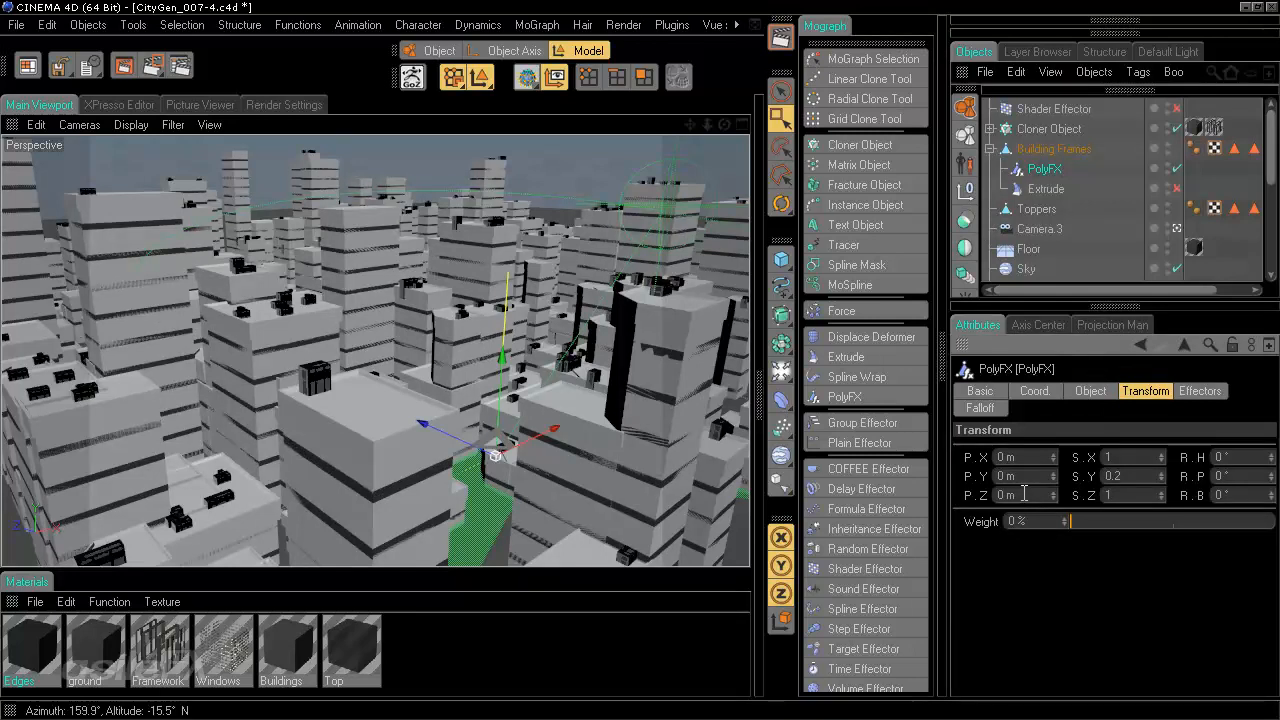
Set the PolyFX deformer's Z position to -0.1 m and re-enable the Extrude deformer
left_click_drag(1017, 496, 922, 499)
left_click(1054, 490)
left_click_drag(1038, 496, 970, 500)
key("BackSpace")
type("-0.1")
key("Return")
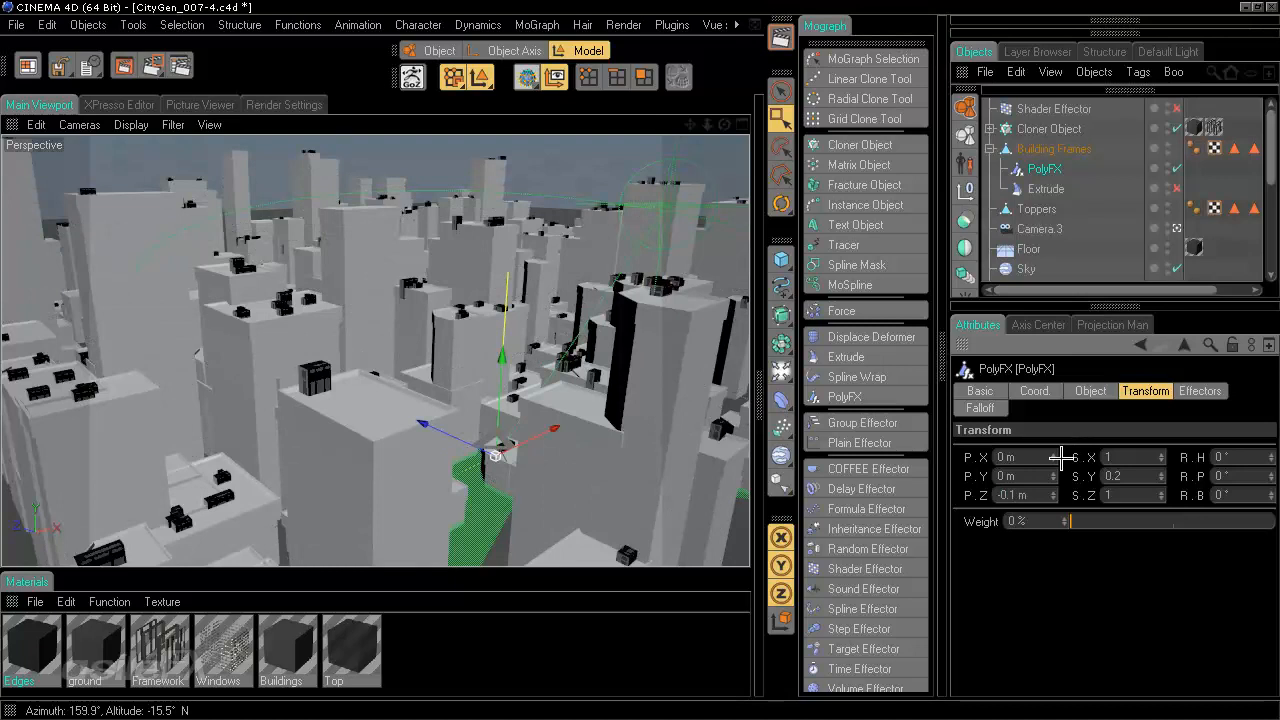
left_click(1176, 188)
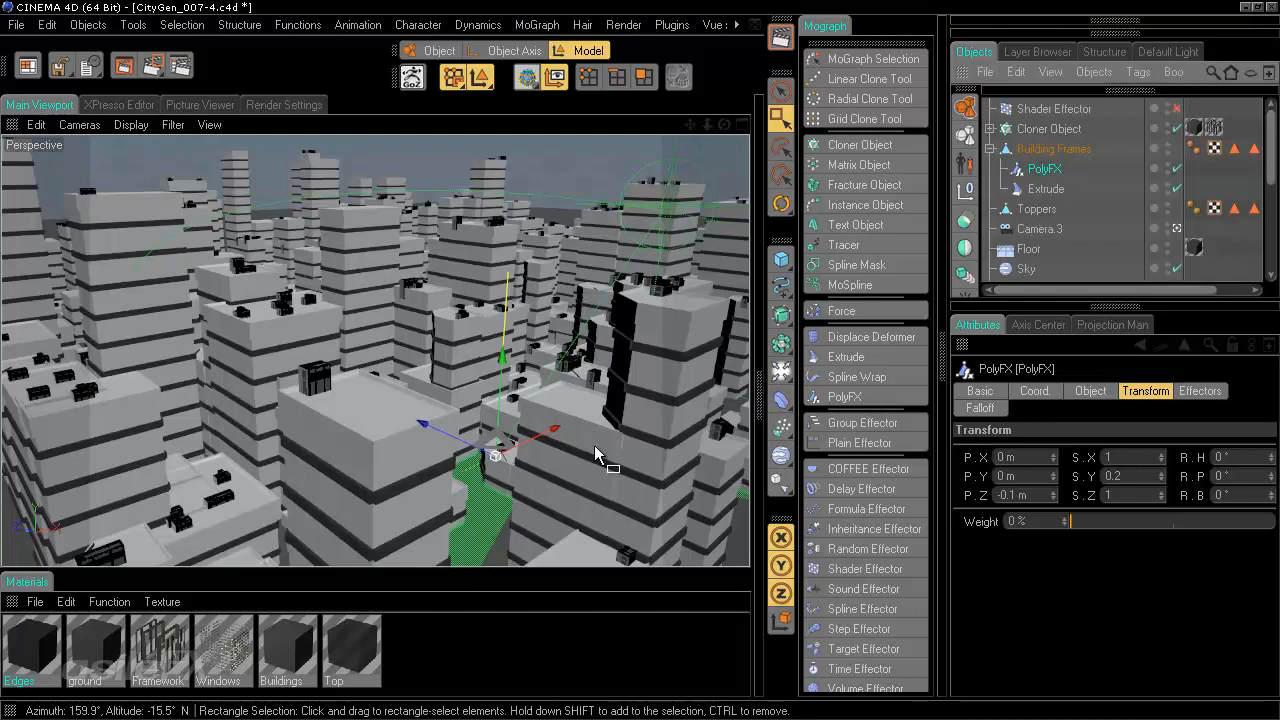
Disable the Shader Effector within the PolyFX deformer's effector list
left_click(1045, 188)
left_click(1044, 168)
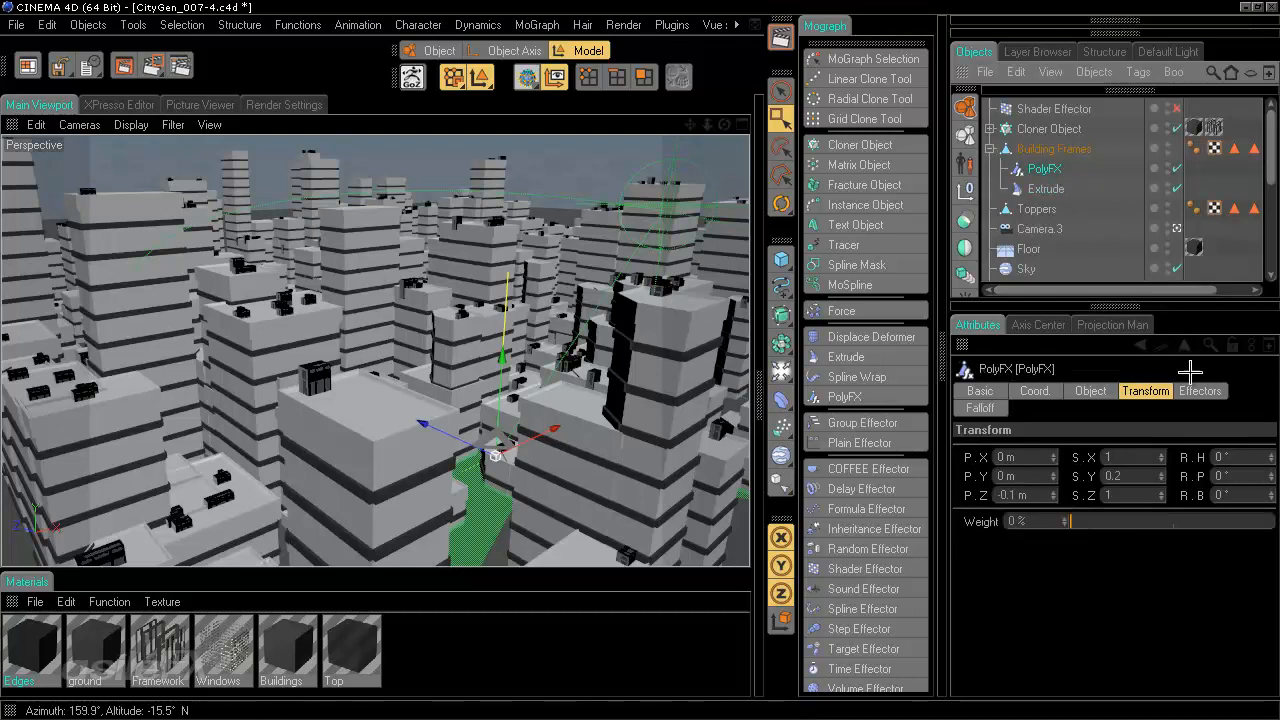
left_click(1199, 391)
left_click(1156, 457)
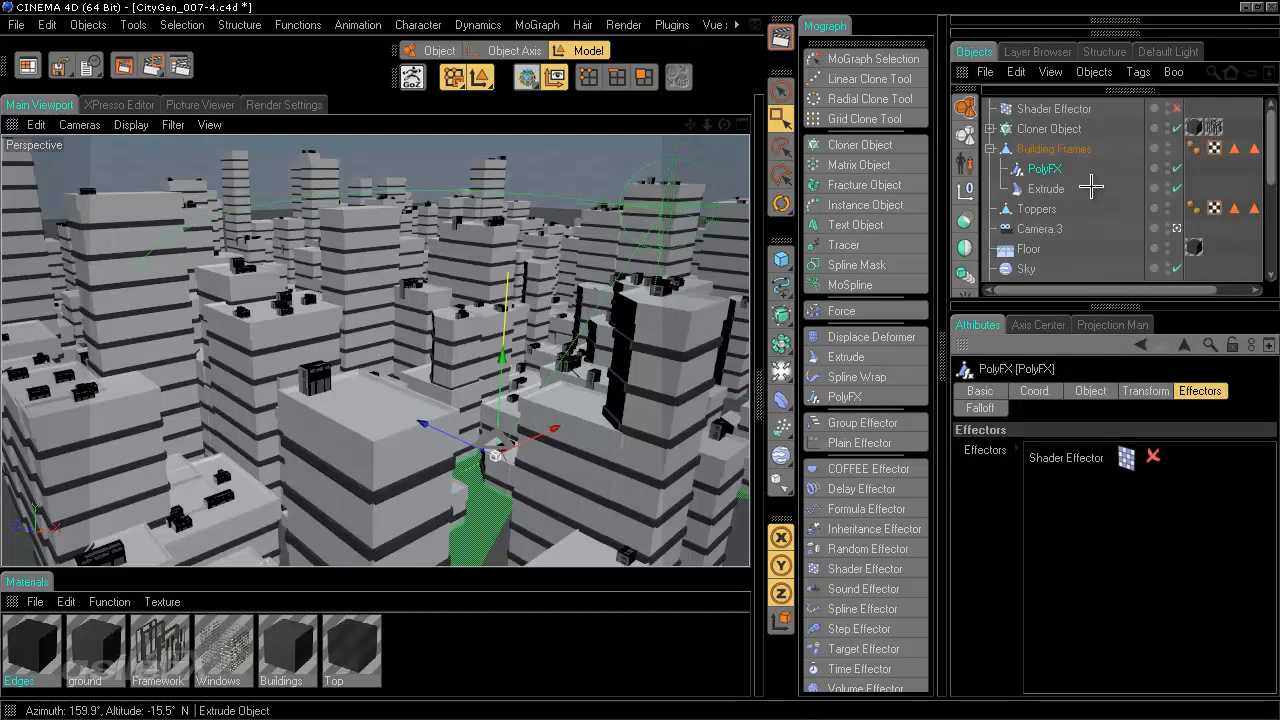
Assign the Shader Effector to the Extrude deformer's effectors and re-enable the Shader Effector object
left_click(1050, 188)
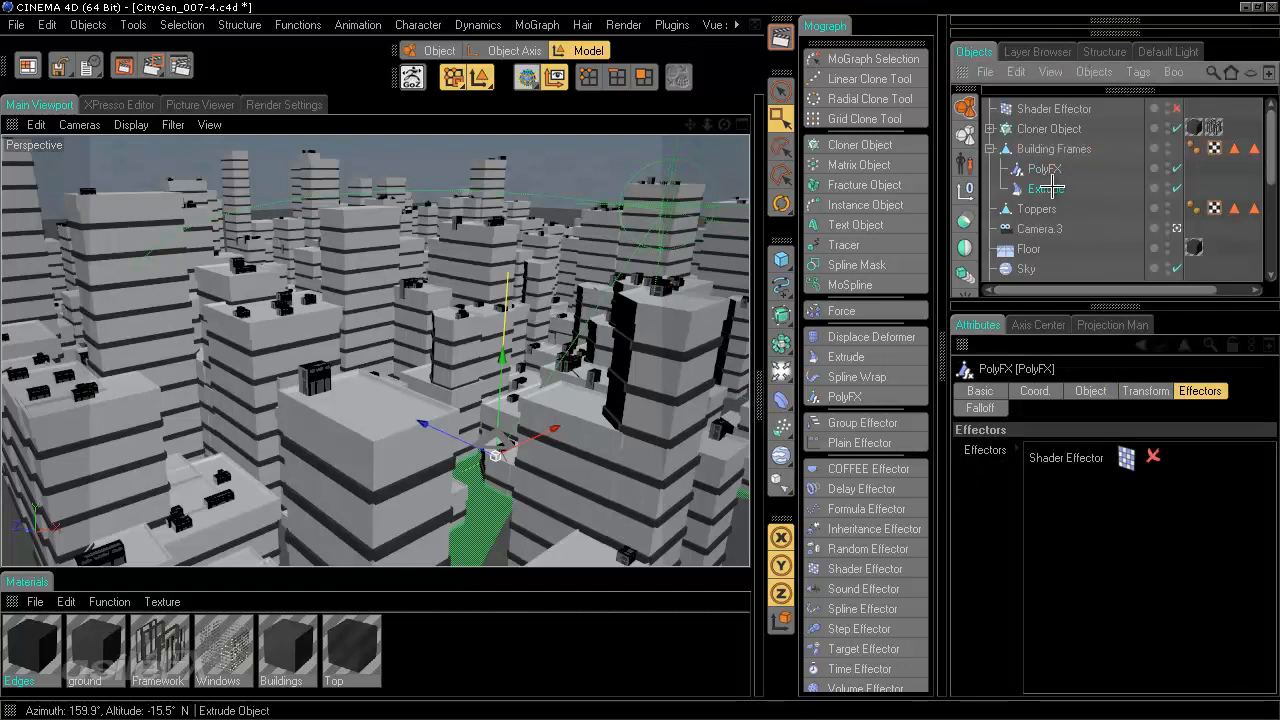
left_click(1048, 110)
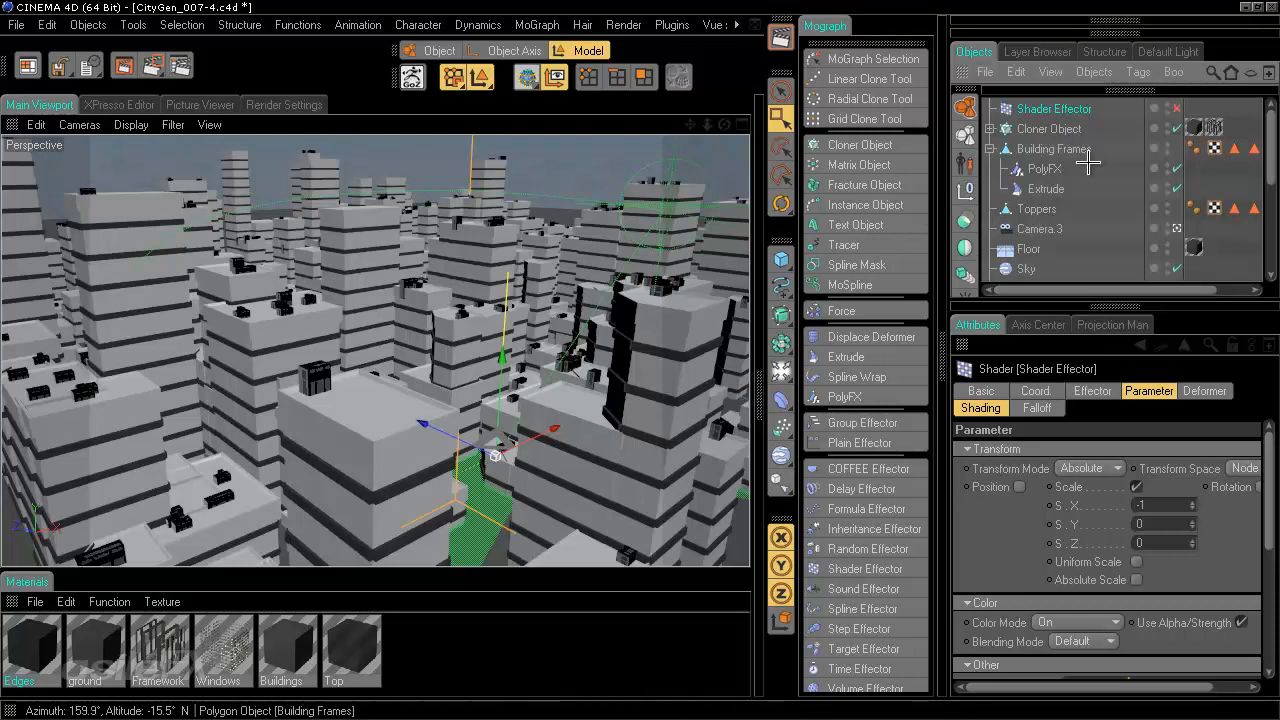
left_click(1045, 188)
left_click_drag(1040, 108, 1112, 488)
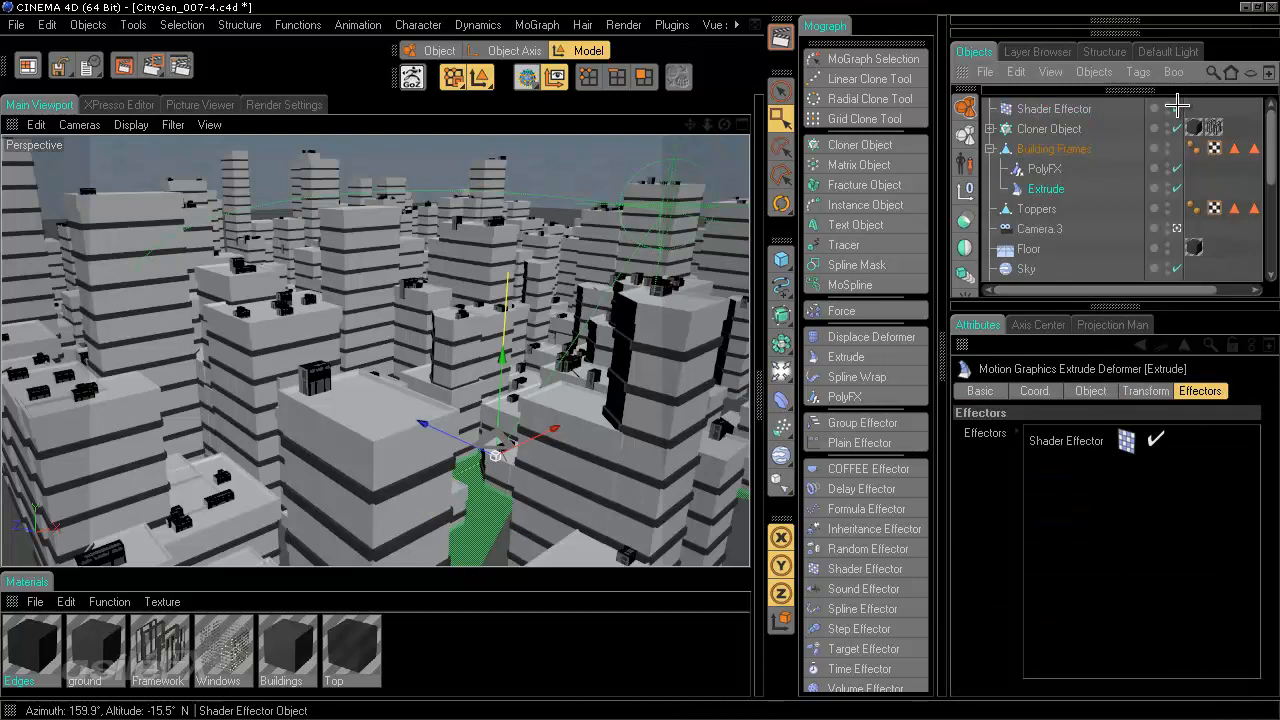
Turn off Scale on the Shader Effector and disable that effector for the PolyFX deformer
left_click(1058, 110)
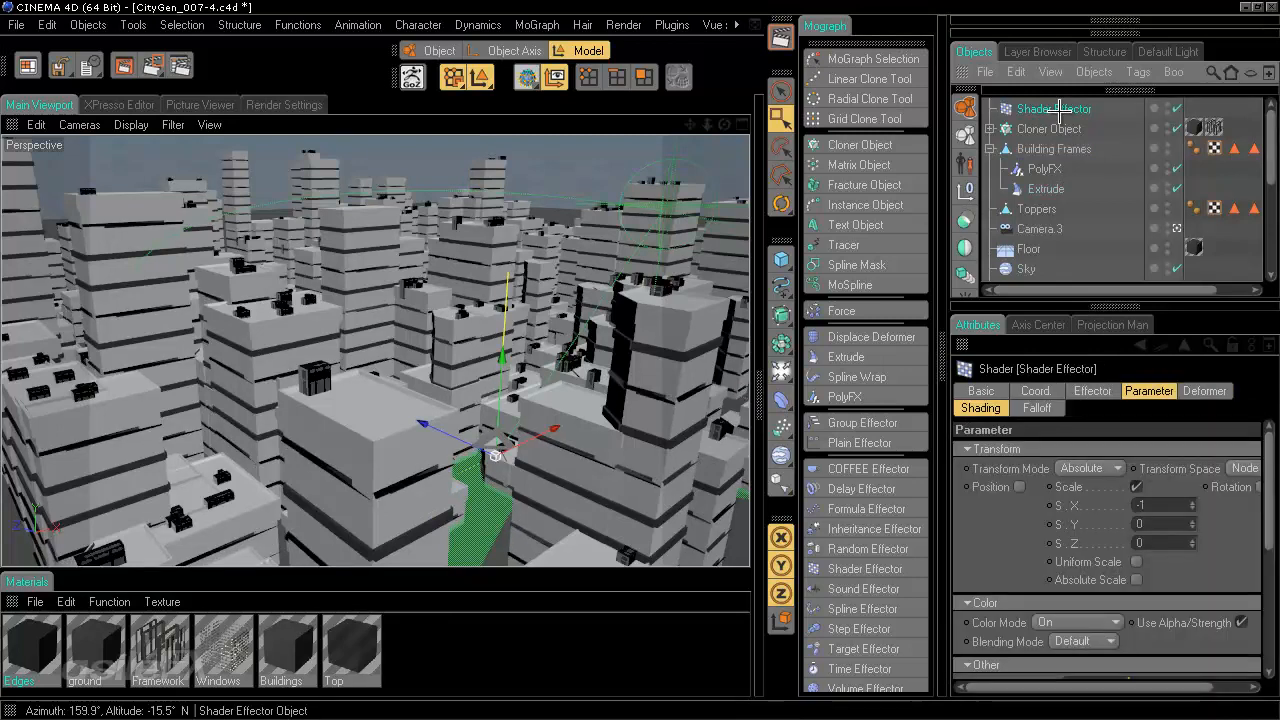
left_click(1136, 486)
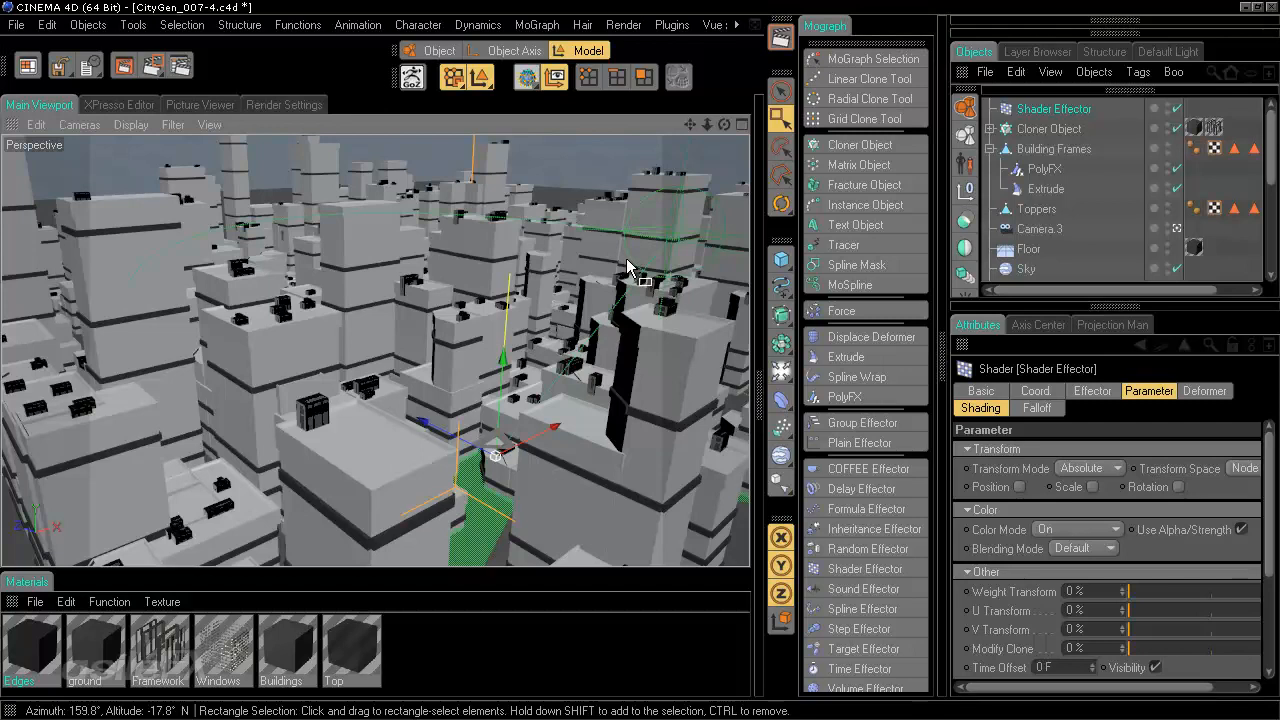
left_click(1045, 168)
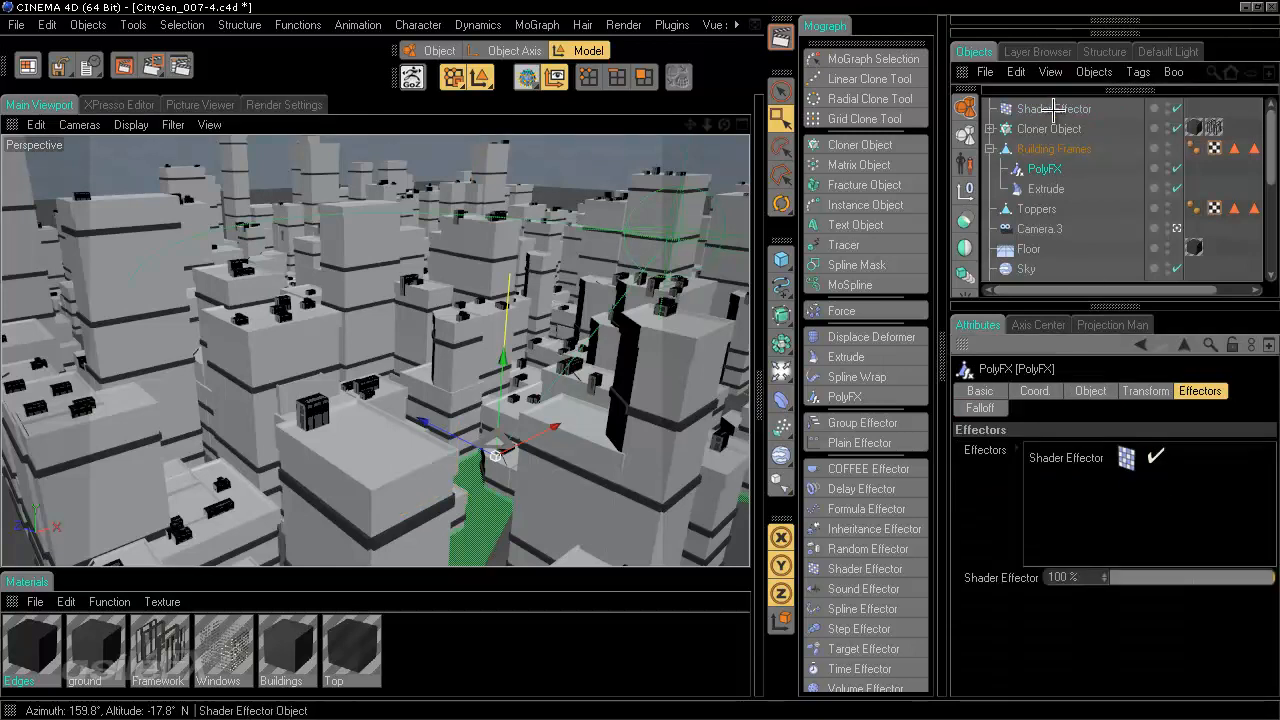
left_click(1156, 455)
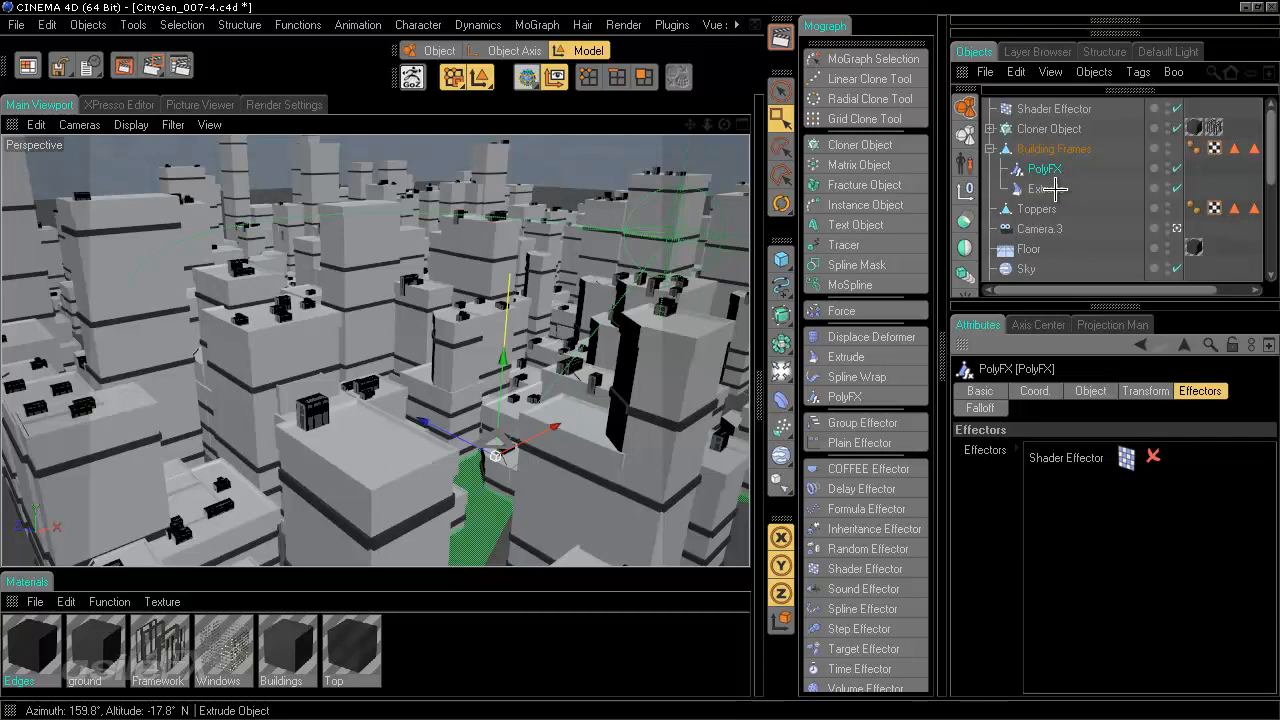
Add a Random Effector to the PolyFX deformer with Position turned off, and check both deformers' effector lists
left_click(867, 549)
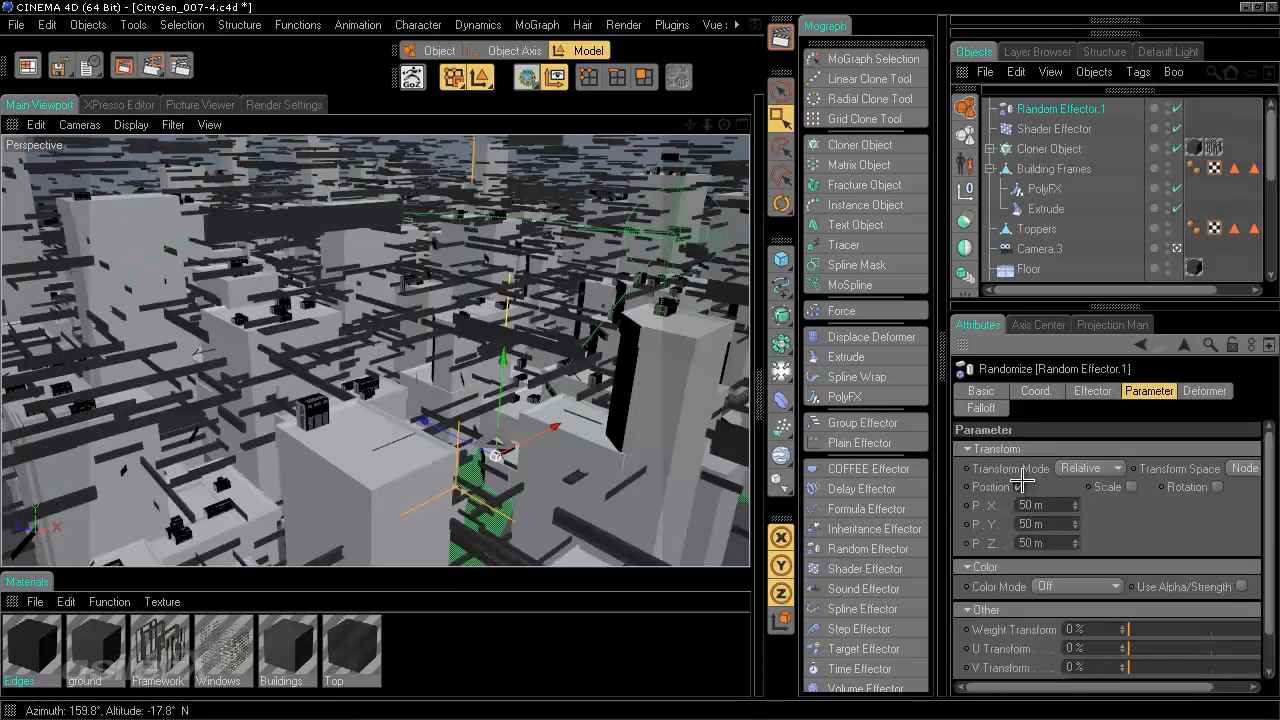
left_click(1019, 487)
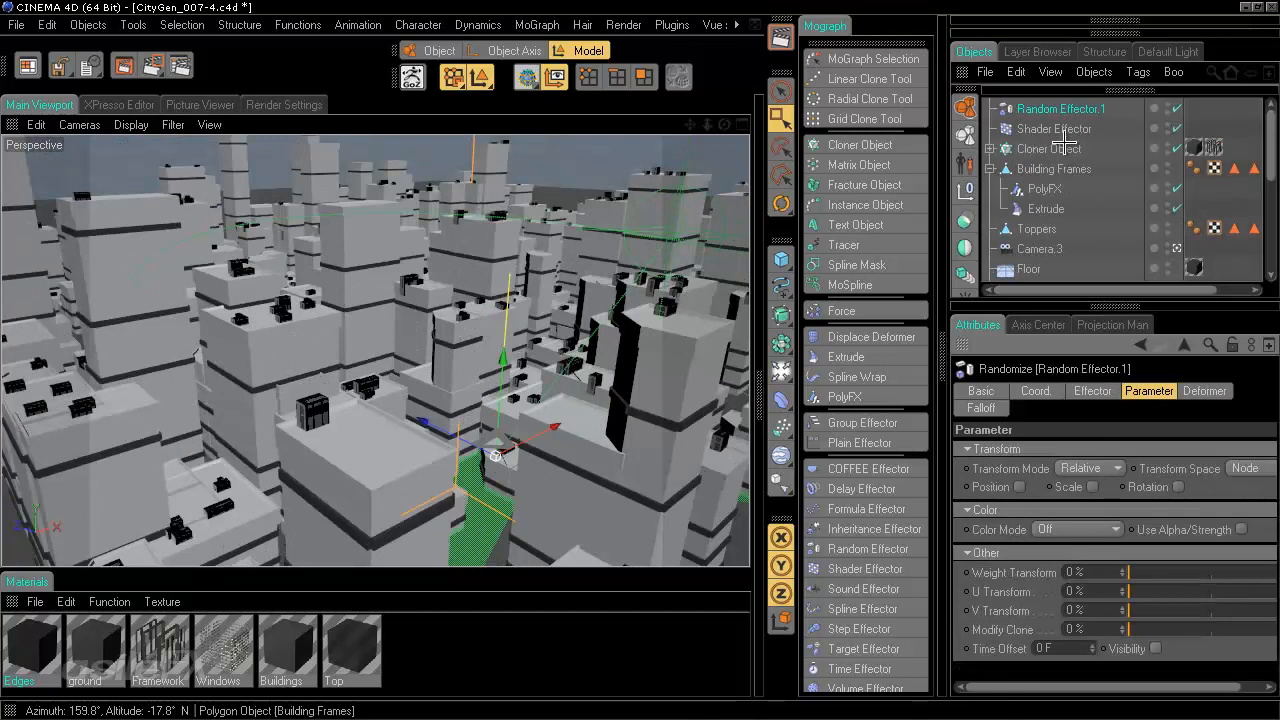
left_click(1045, 189)
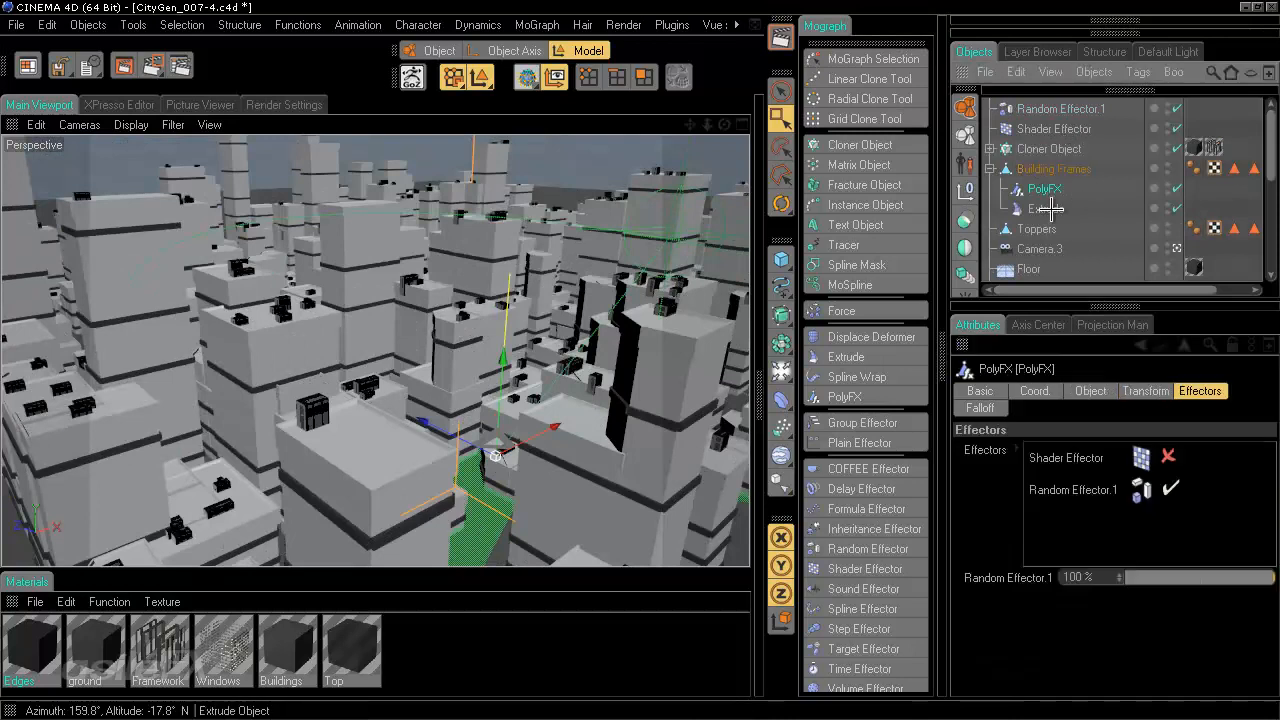
left_click(1050, 209)
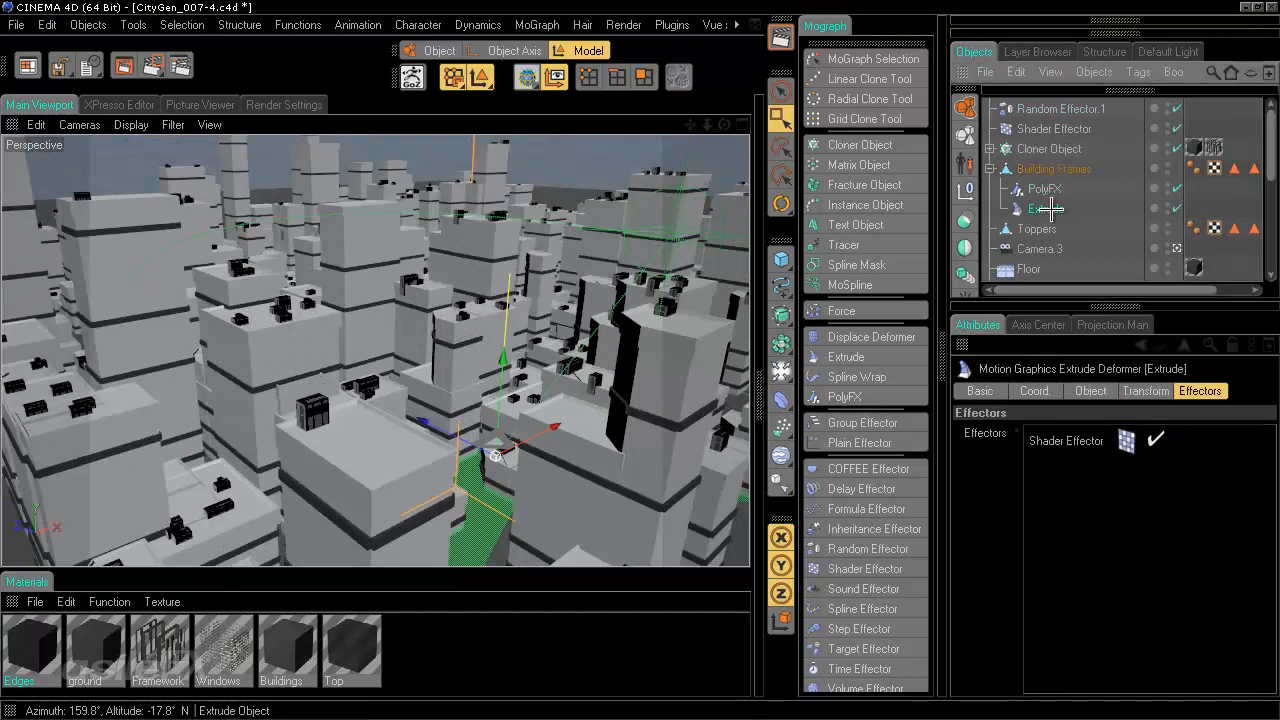
Turn on Scale for the Random Effector and set its S.Y value to 1
left_click(1058, 109)
left_click(1094, 486)
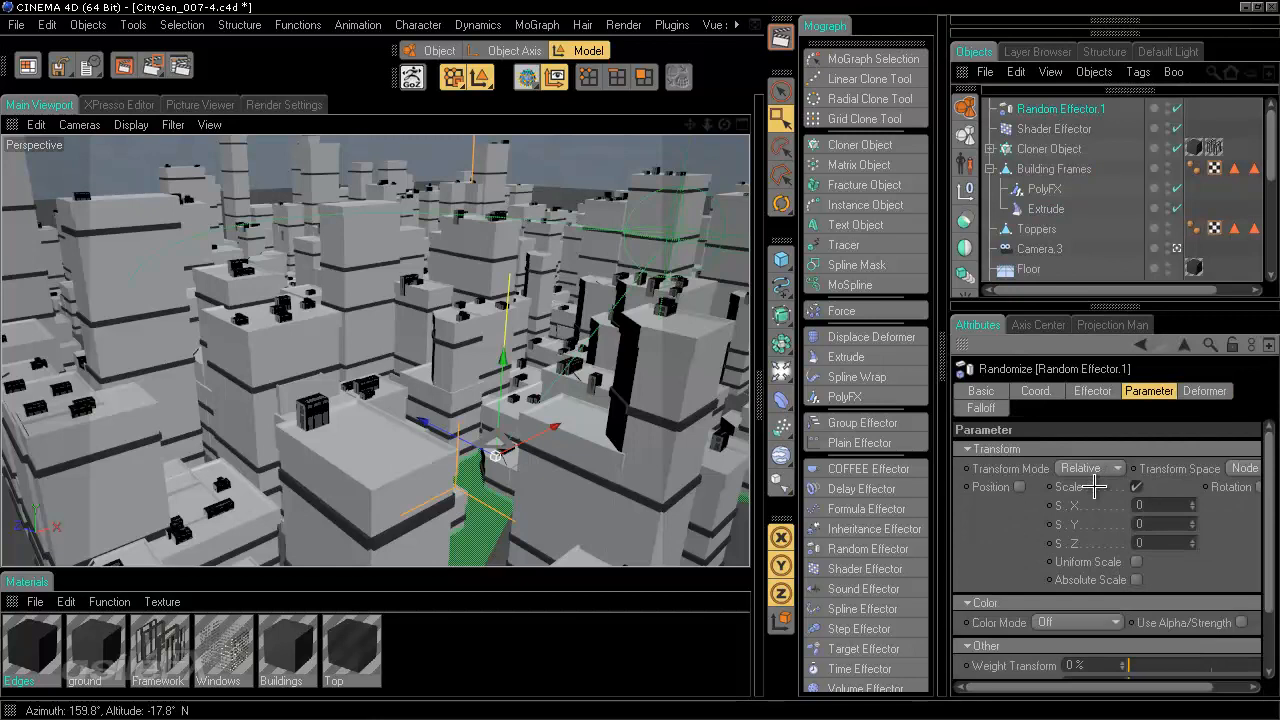
left_click(1146, 525)
type("1")
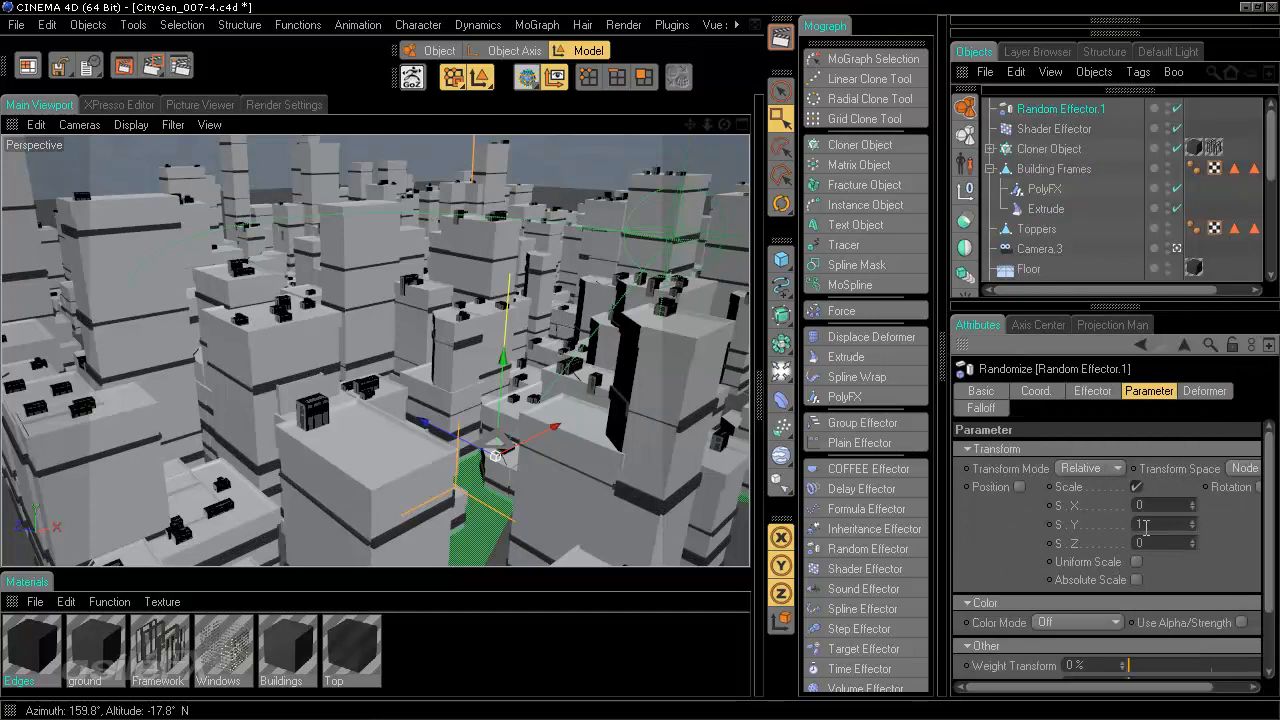
left_click_drag(1147, 505, 1074, 498)
type("1")
key("Return")
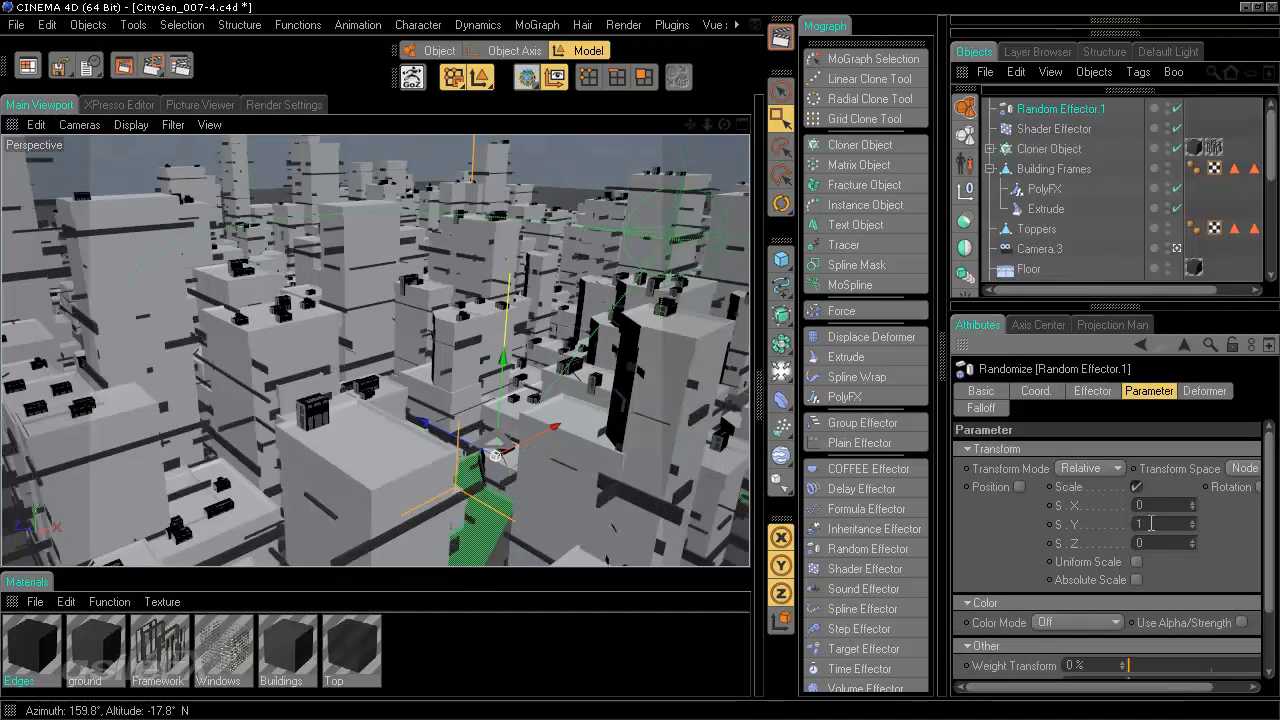
Lower the Random Effector's S.Y value to 0.5
type("0")
key("Return")
left_click_drag(1151, 523, 1112, 522)
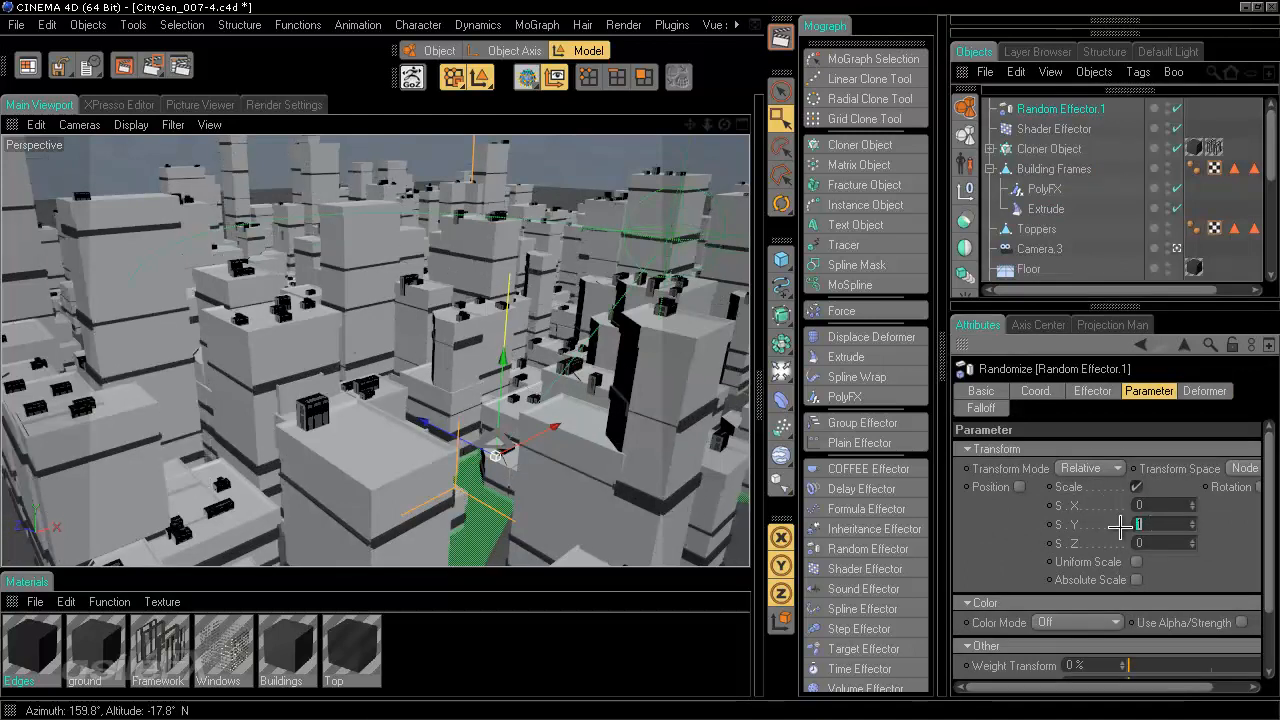
type("0.5")
key("Return")
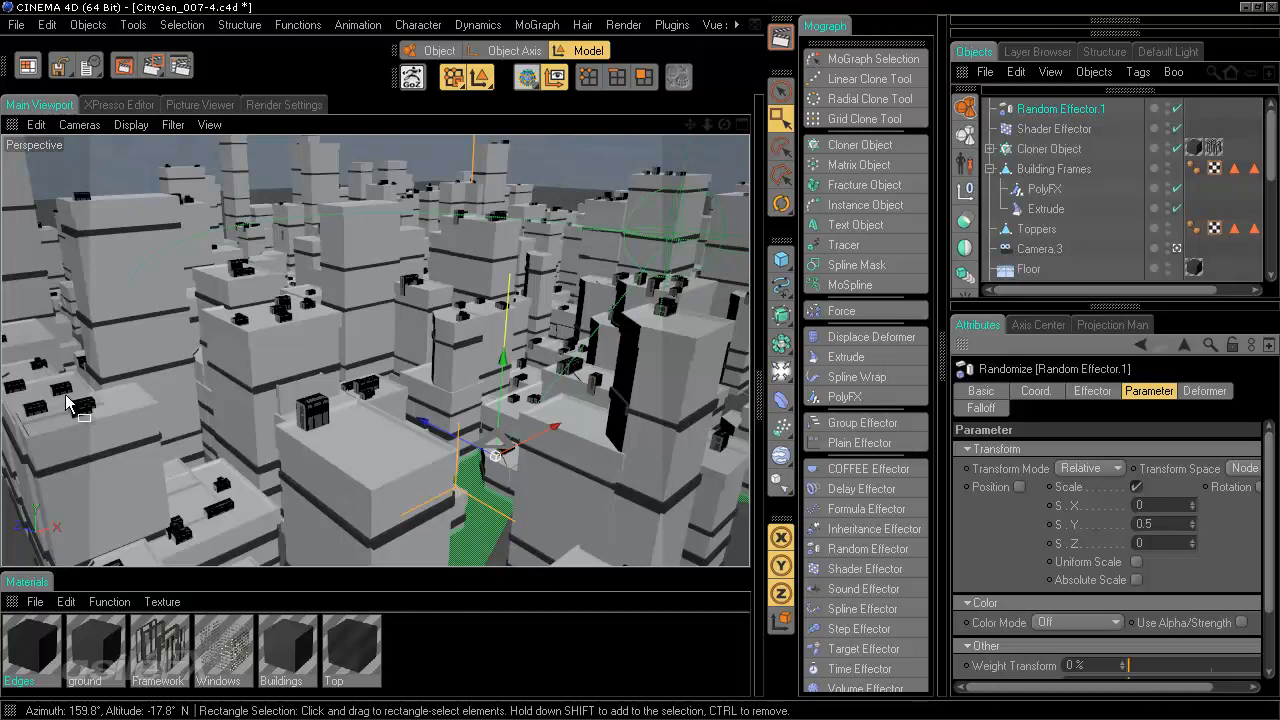
Set the Random Effector's Minimum to 0 % and review its parameters
left_click(1092, 391)
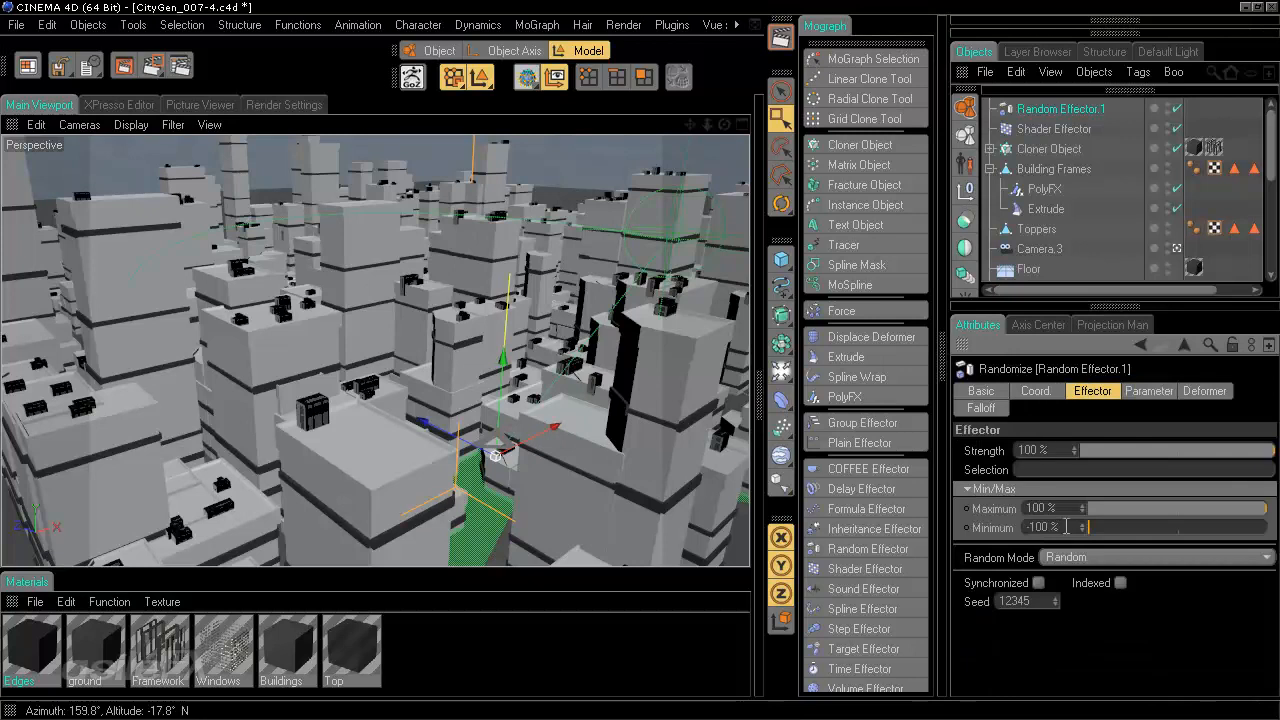
left_click_drag(1066, 527, 1020, 527)
type("0")
key("Return")
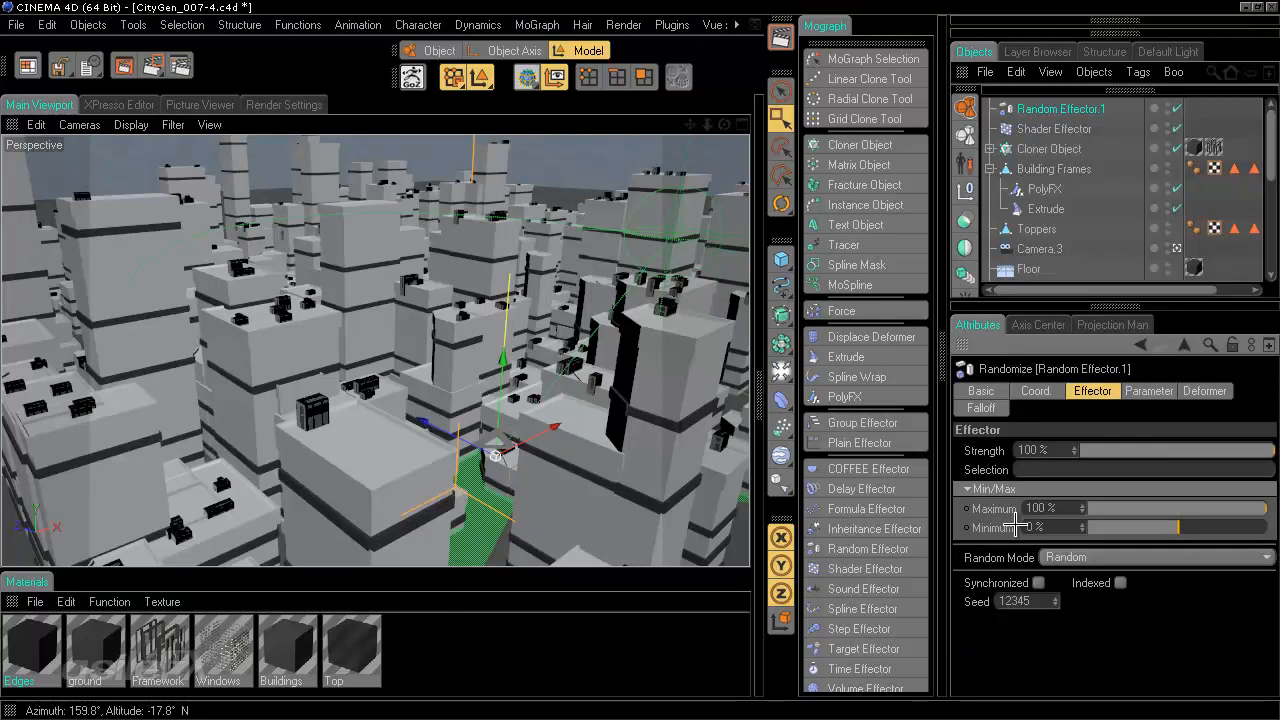
left_click(1150, 393)
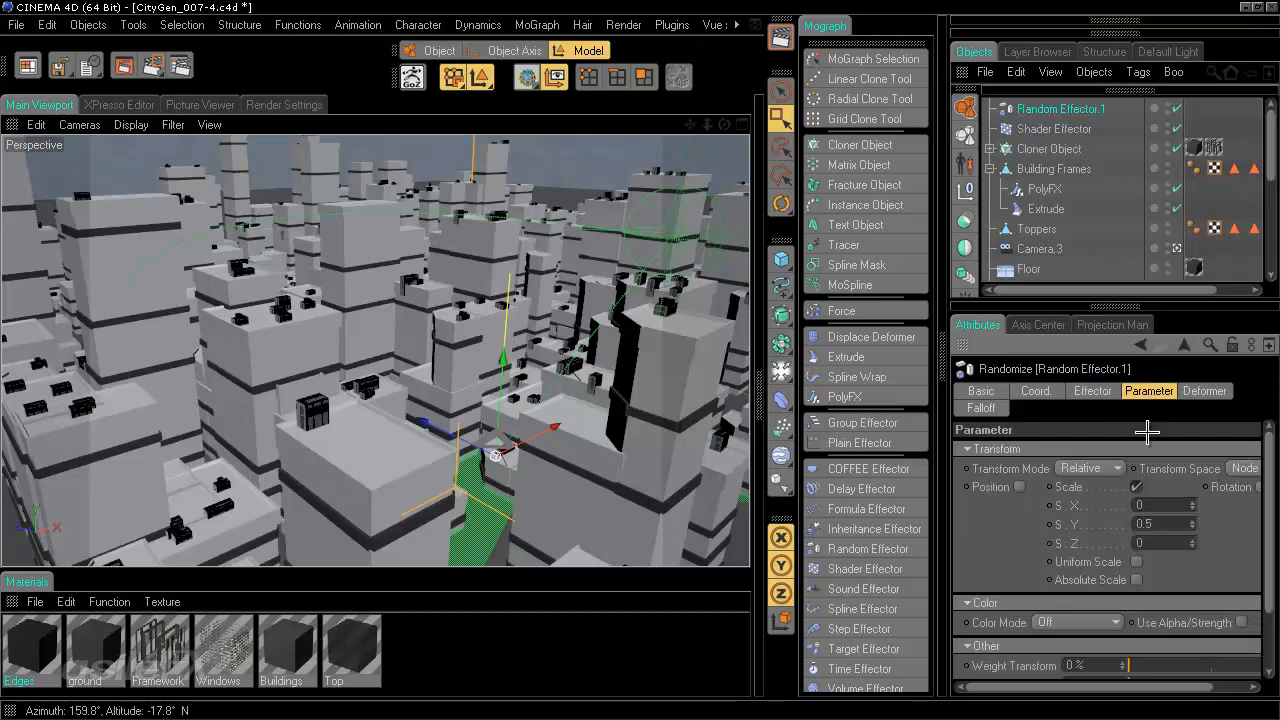
left_click(1094, 391)
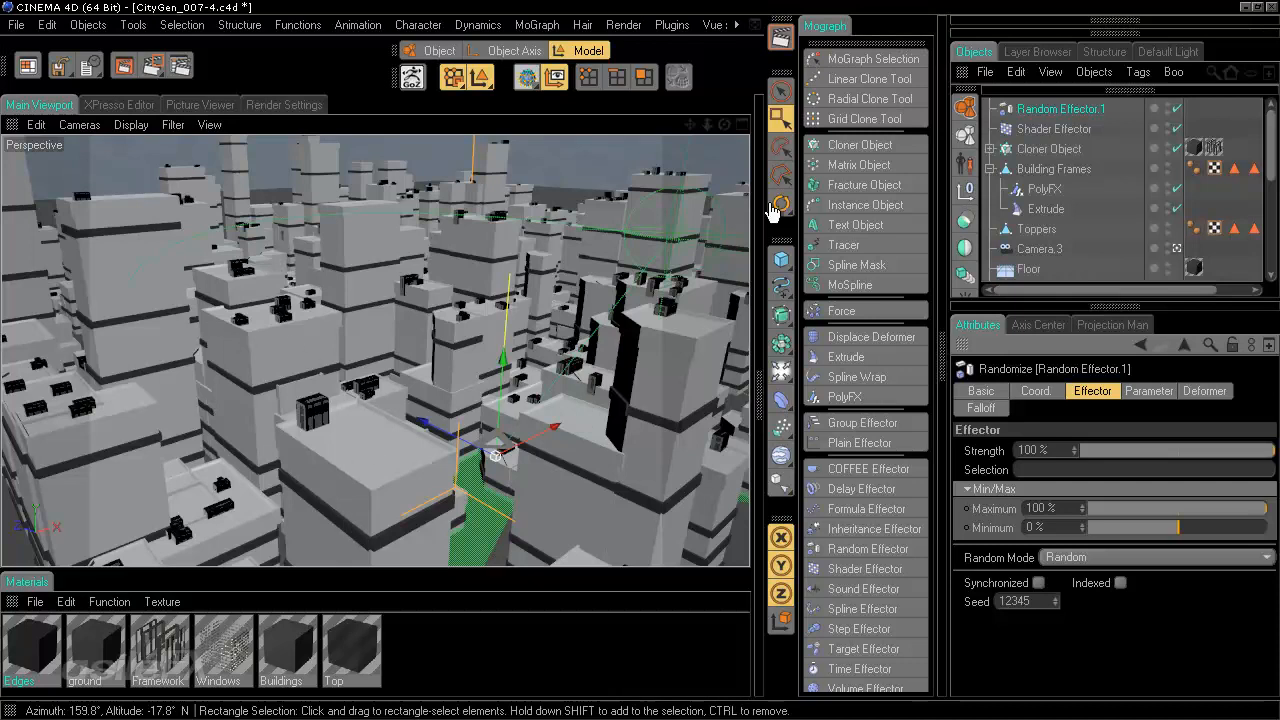
Delete the Random Effector from the scene
left_click(1066, 125)
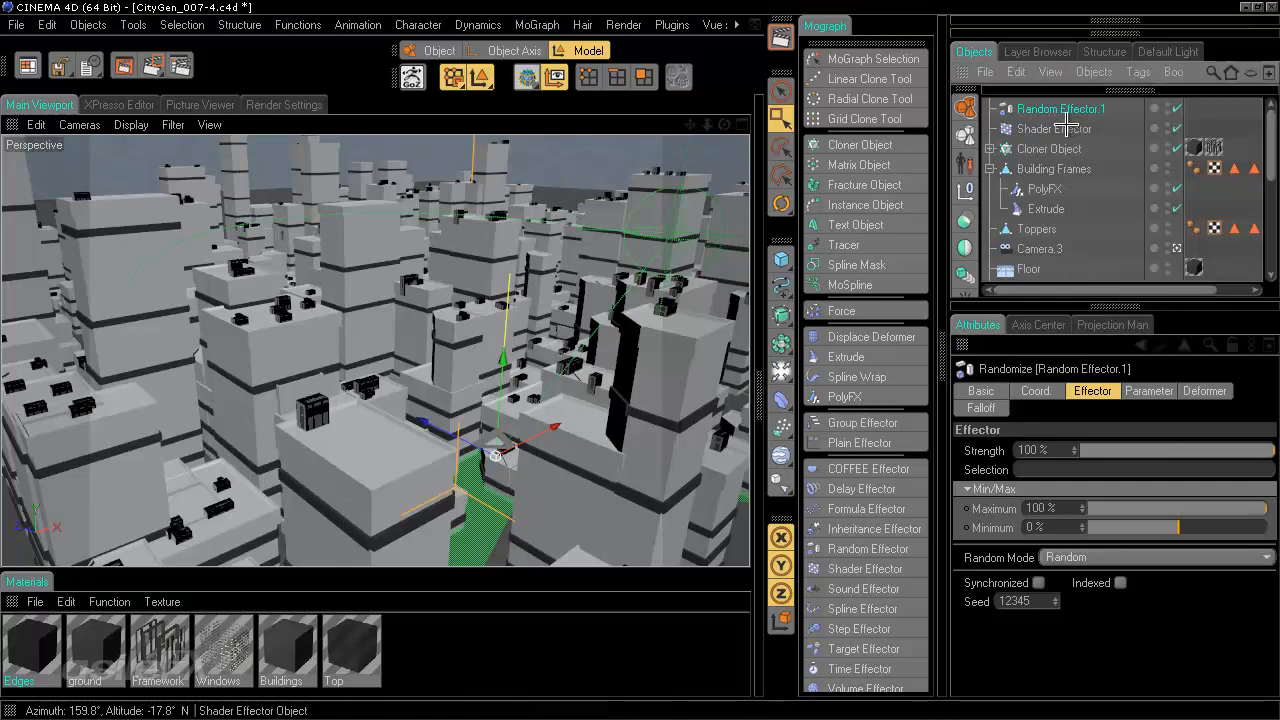
left_click(1062, 106)
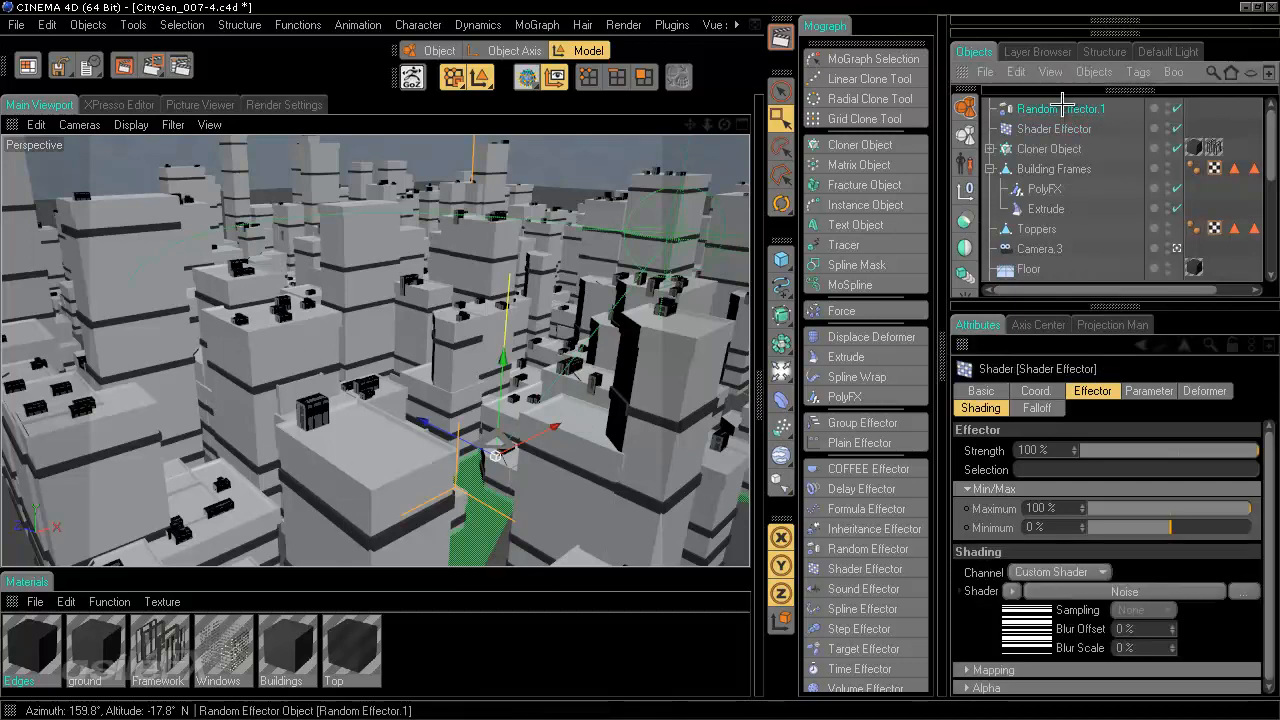
key("Delete")
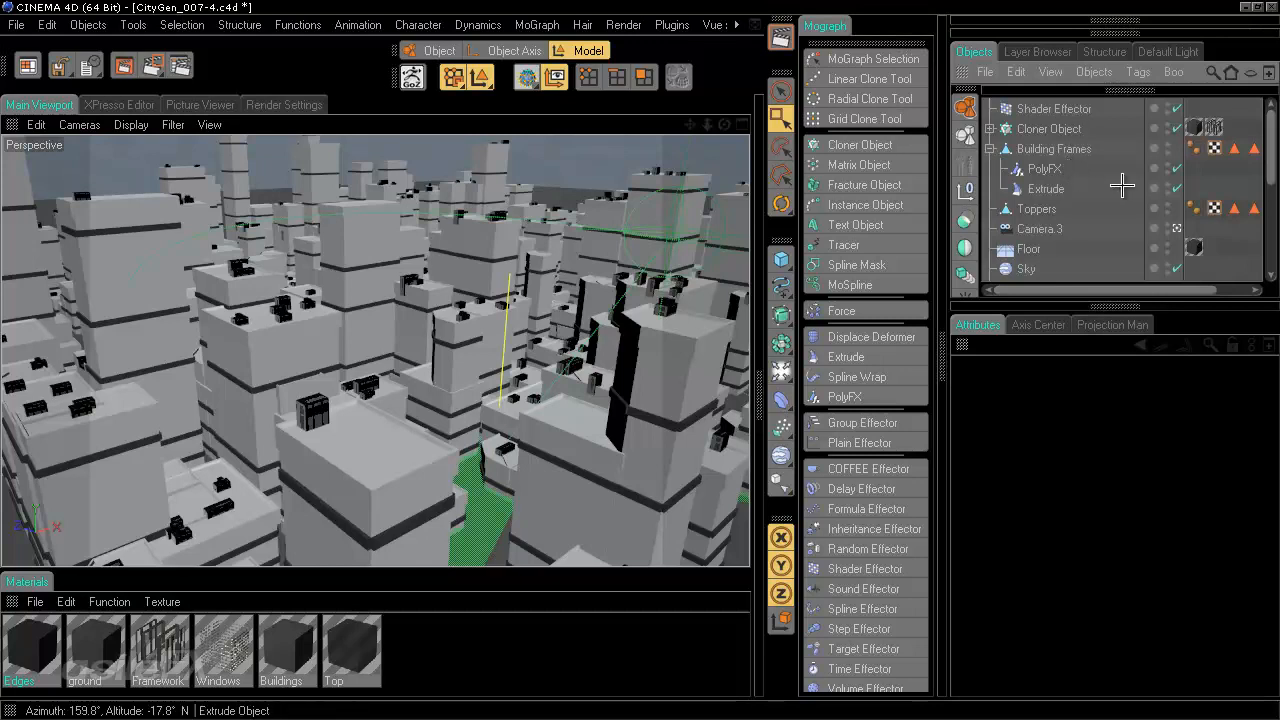
With the Extrude deformer disabled, re-enable the Shader Effector for PolyFX and turn its Scale option back on
left_click(1177, 188)
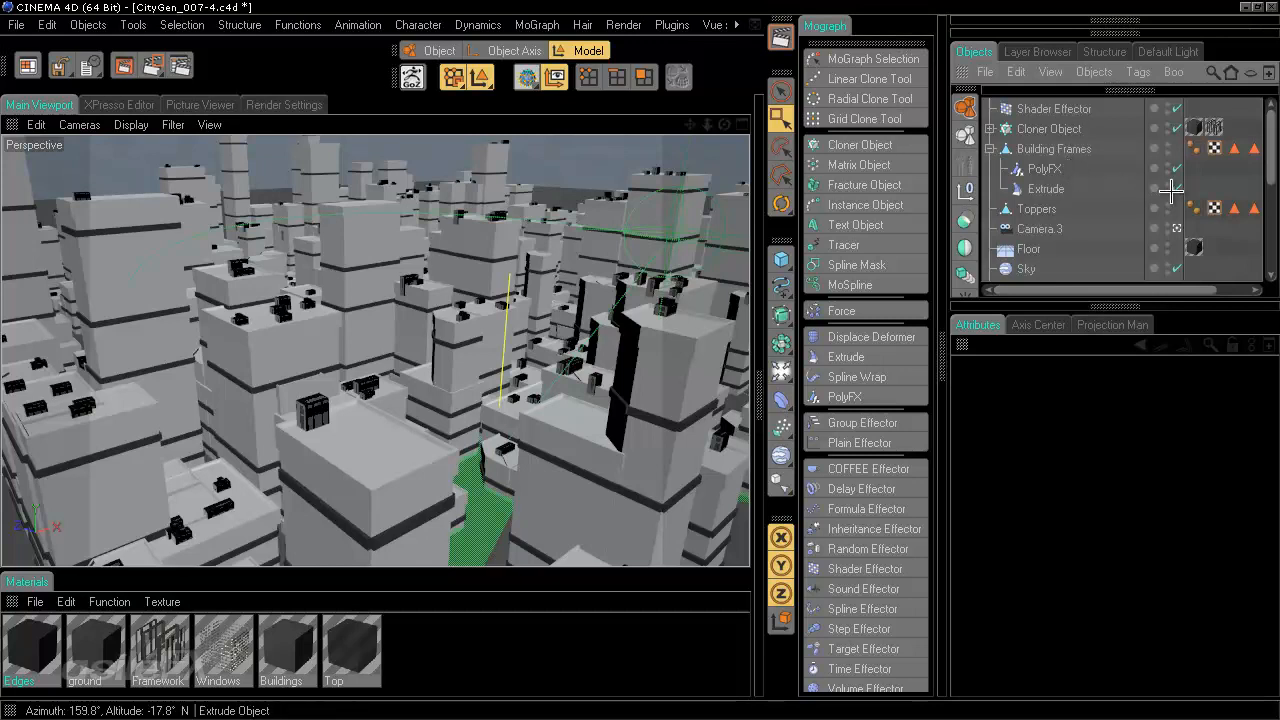
left_click(1058, 170)
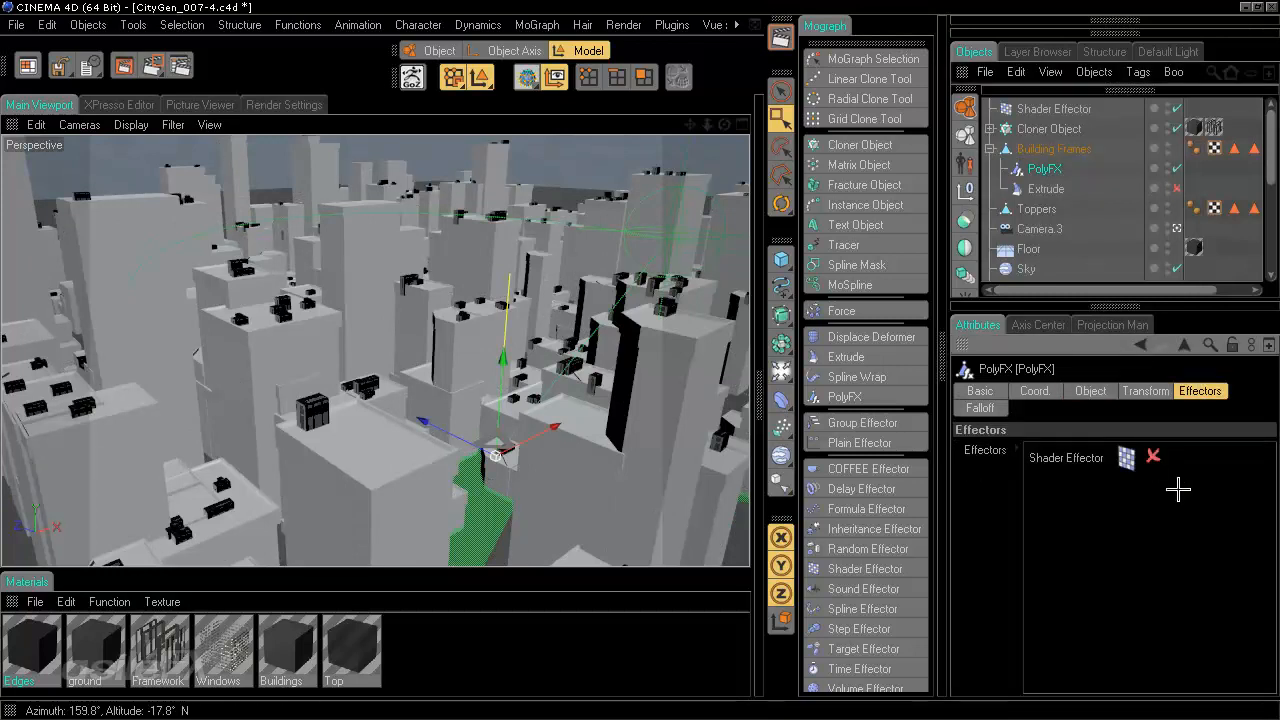
left_click(1153, 456)
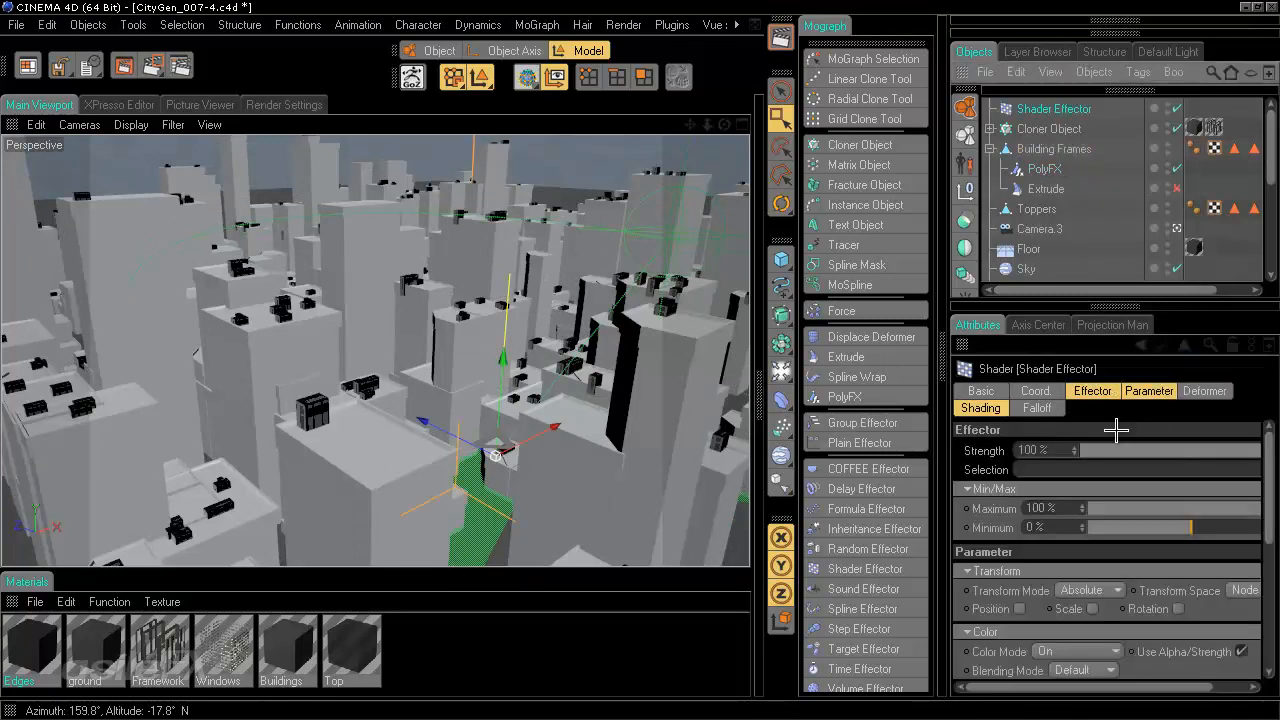
left_click(1092, 608)
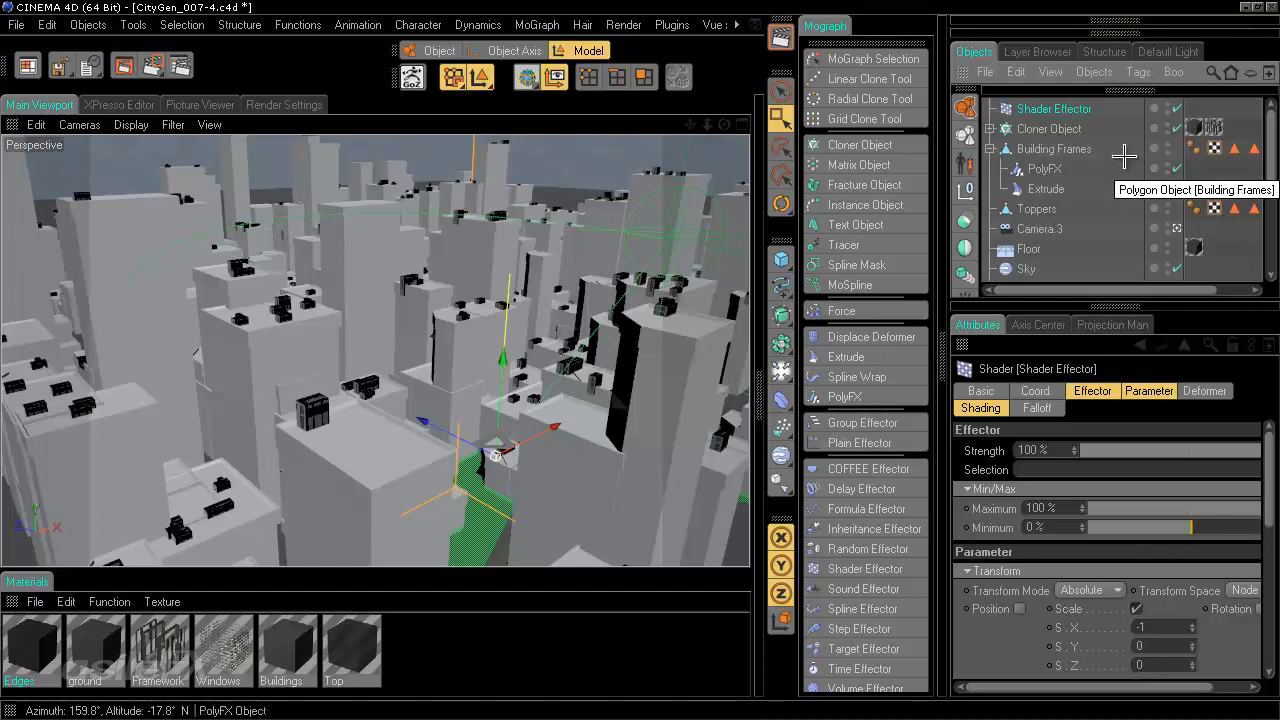
Disable the Shader Effector for the Extrude deformer, and delete the Extrude deformer from Building Frames
left_click(1043, 192)
left_click(1155, 439)
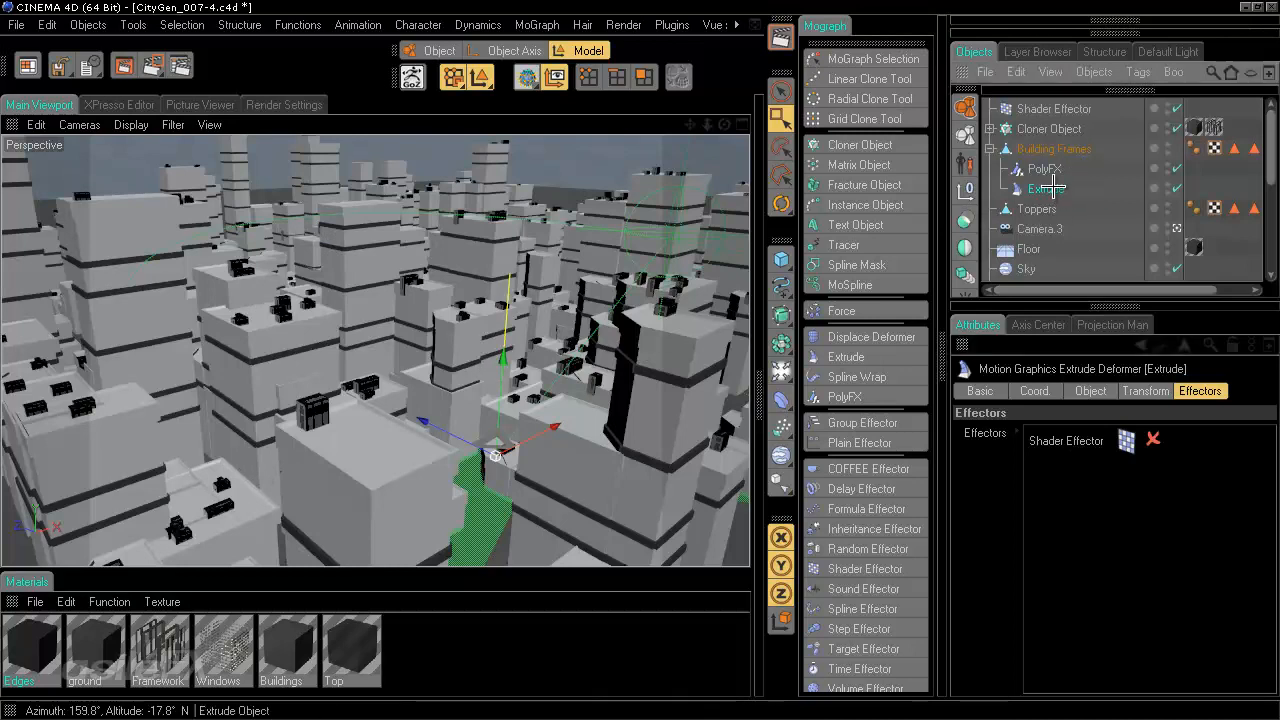
key("Delete")
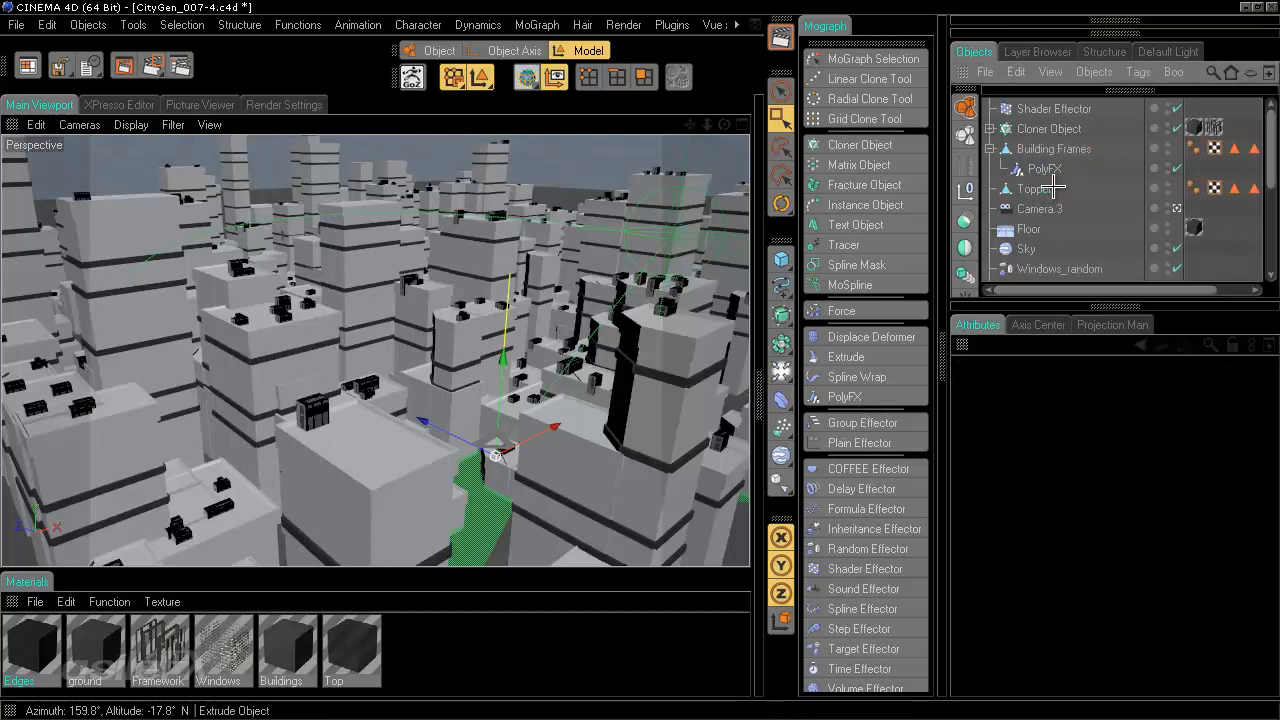
Show the transform values of the PolyFX deformer under Building Frames
left_click(1052, 149)
left_click(1050, 168)
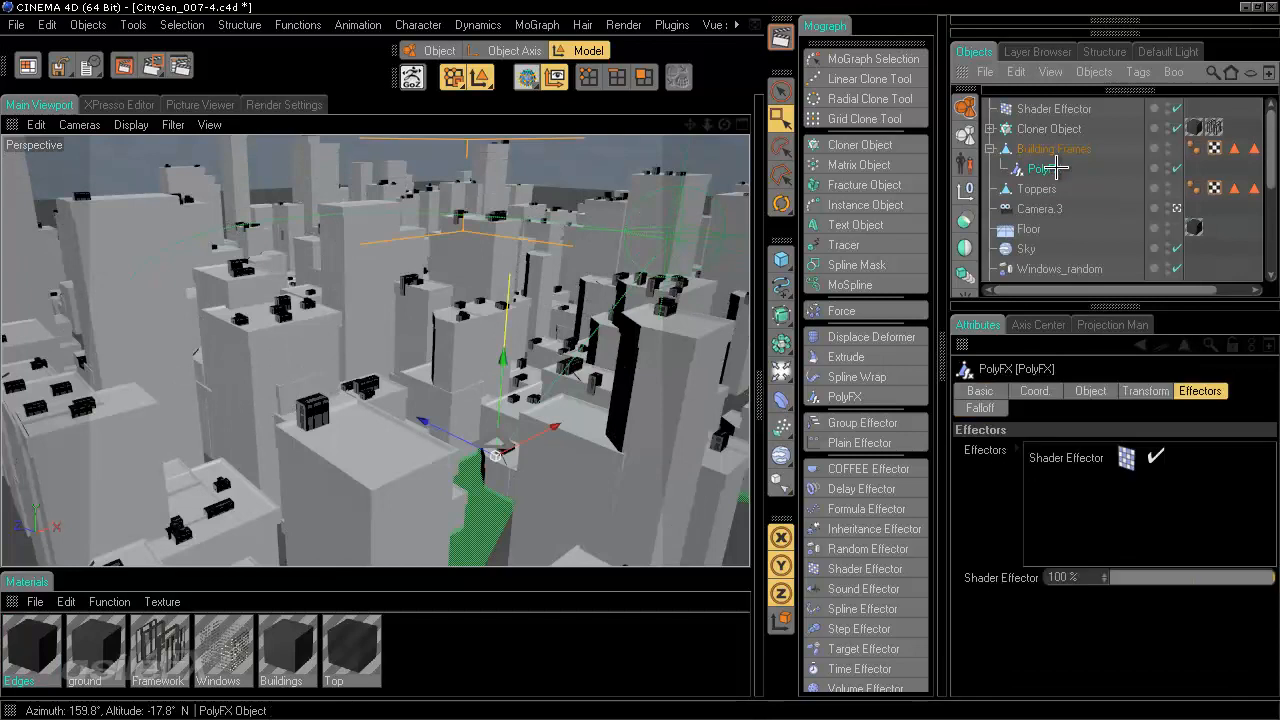
left_click(1090, 391)
left_click(1145, 391)
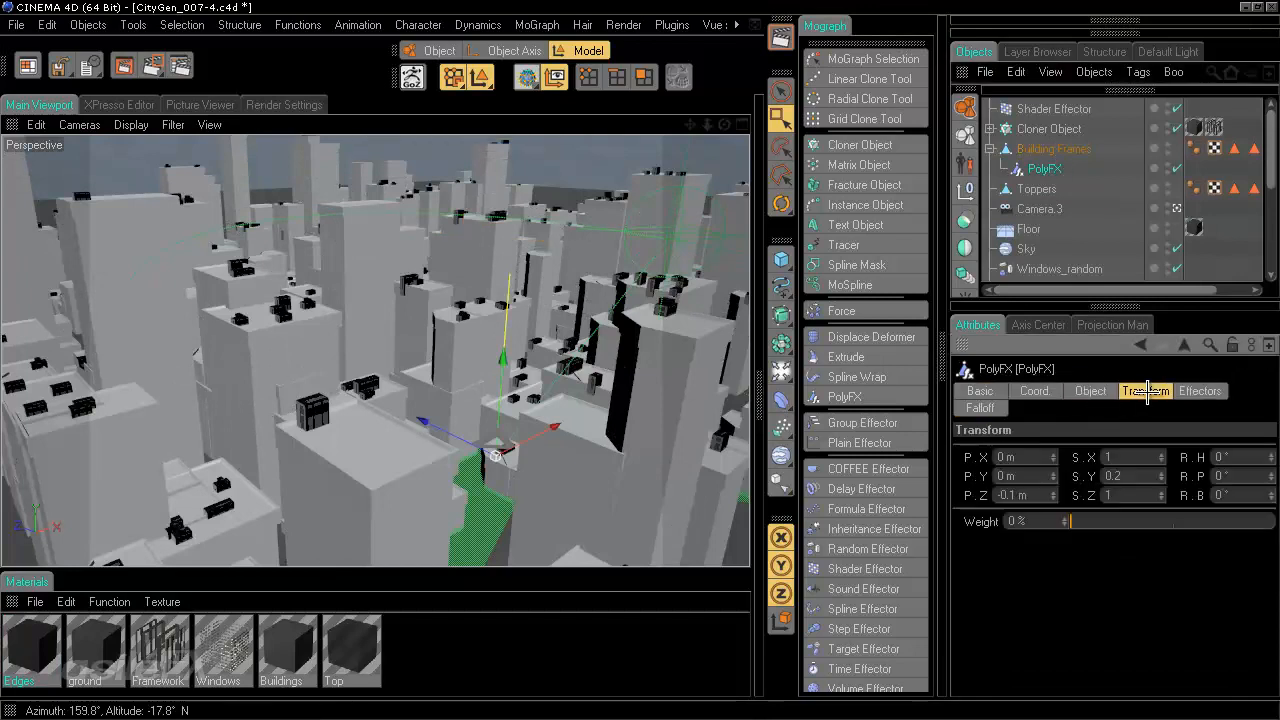
Set the PolyFX deformer's Z position to 0 m in its transform values
double_click(1040, 495)
type("0")
key("Return")
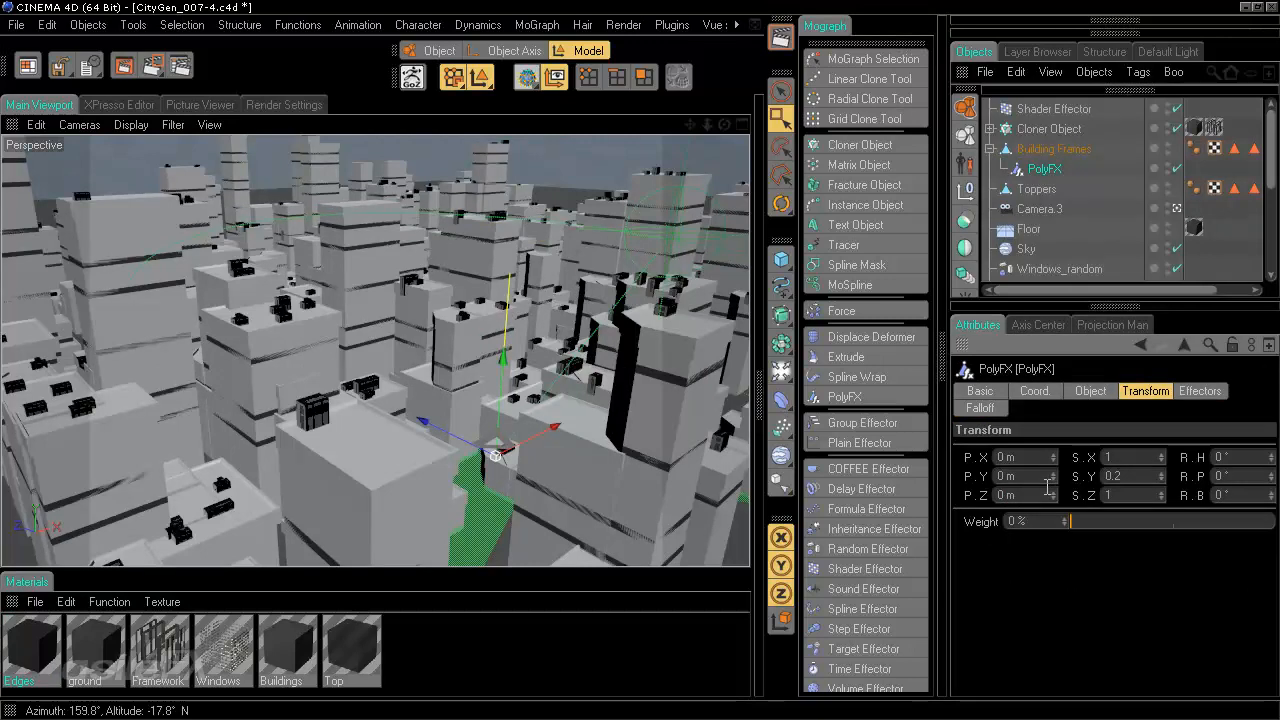
Bake Building Frames with Current State to Object and move the resulting null group to the start of the object hierarchy
left_click(1046, 149)
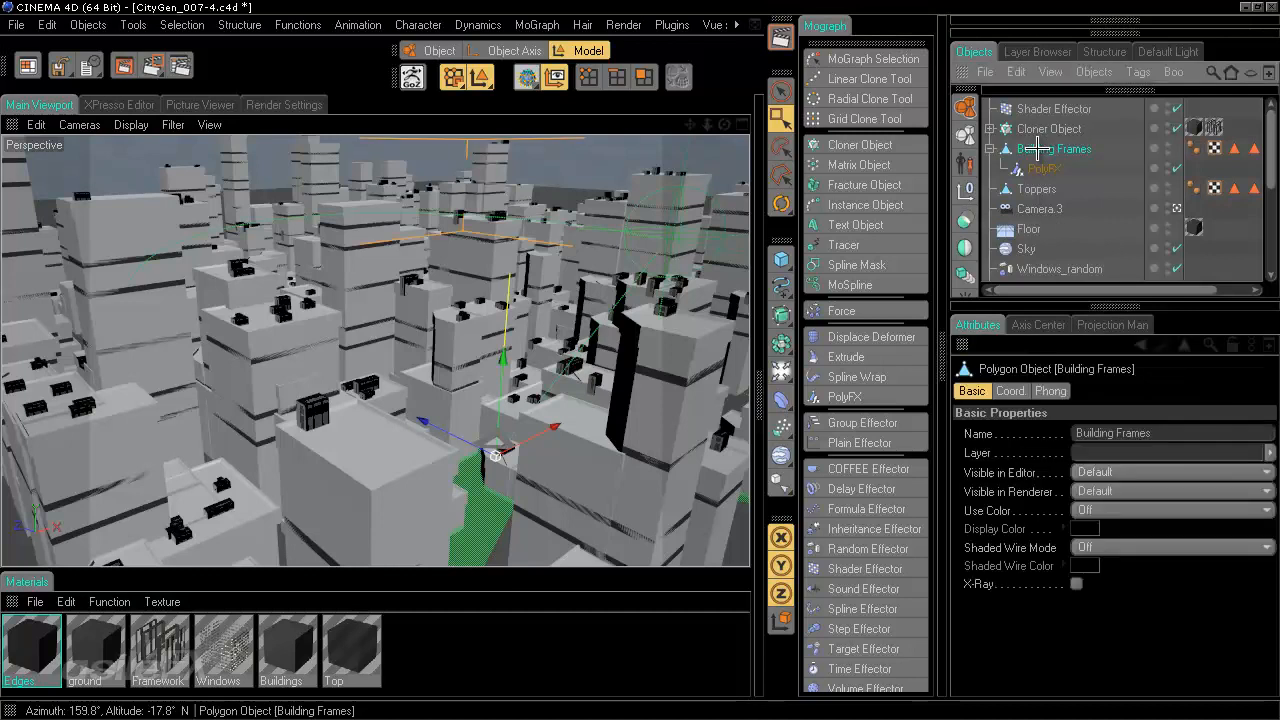
right_click(1036, 149)
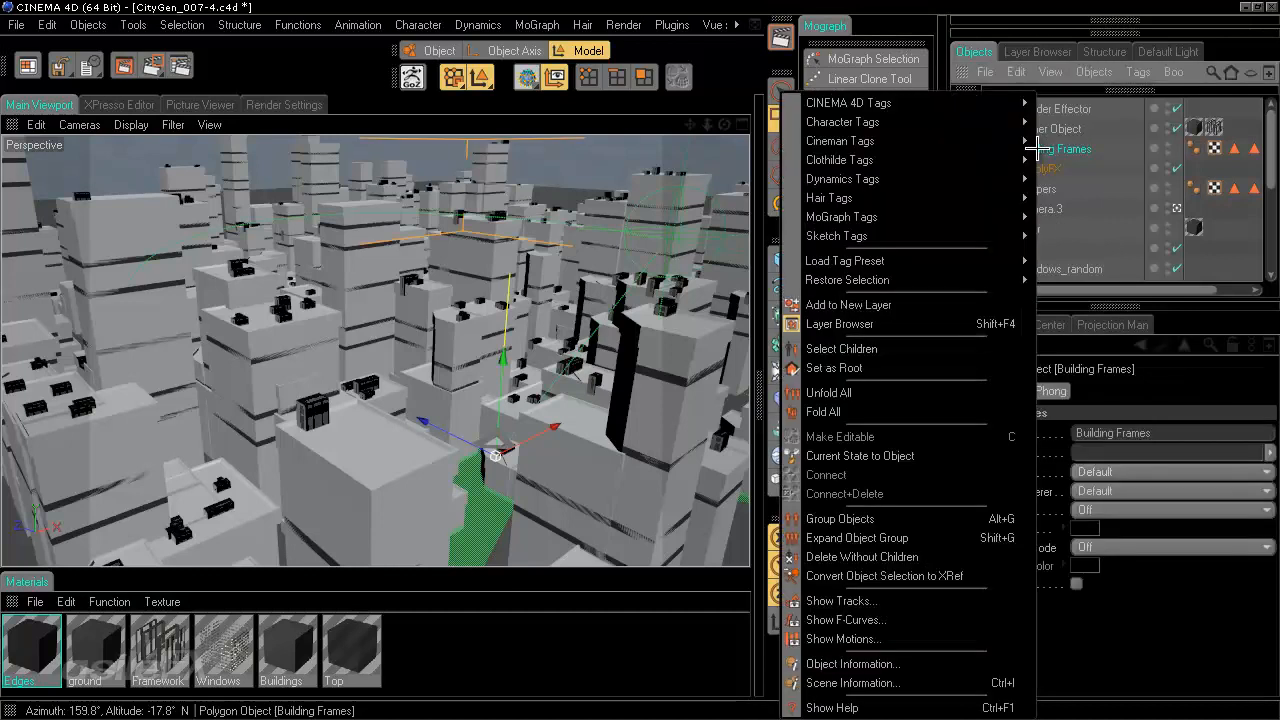
left_click(966, 456)
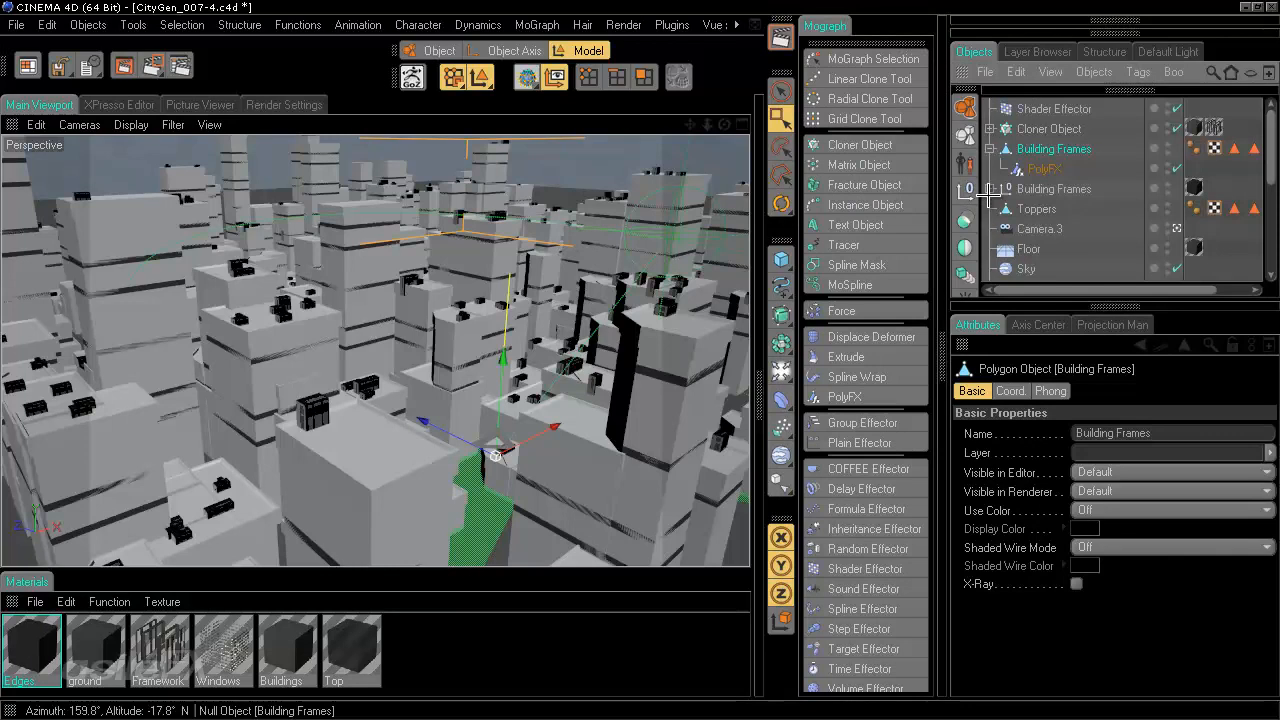
left_click(988, 189)
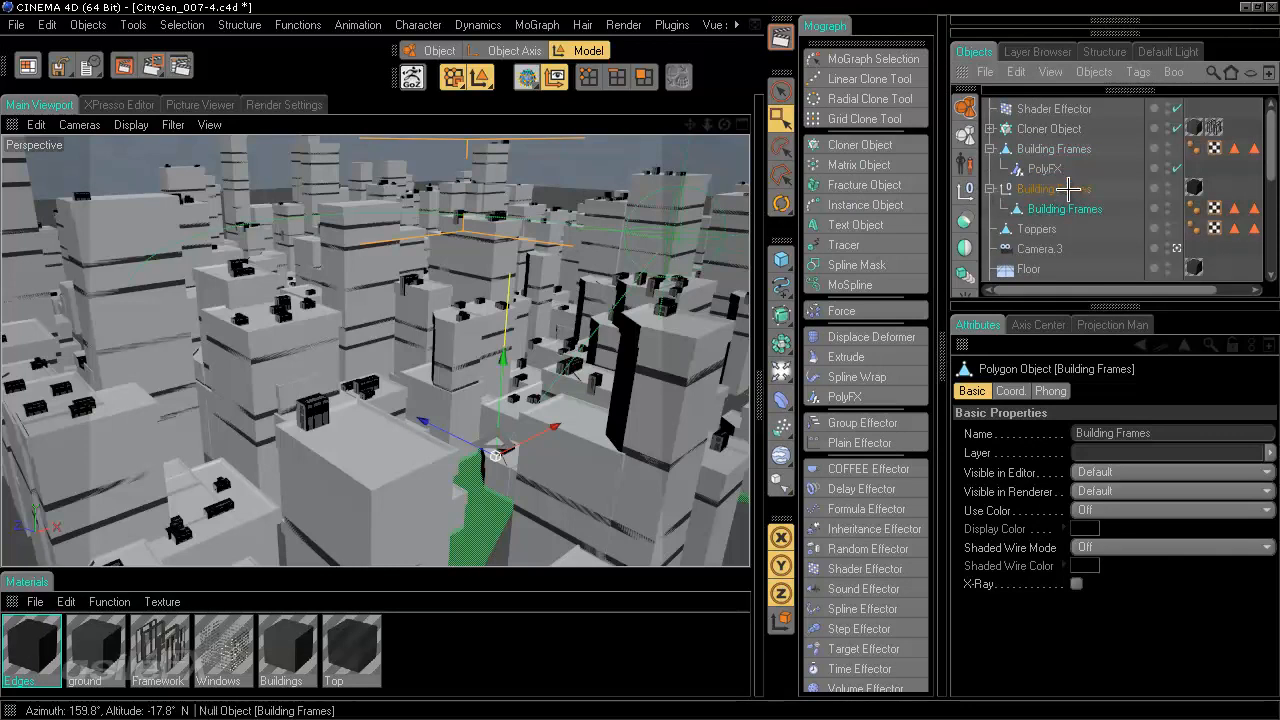
left_click_drag(1069, 189, 1057, 105)
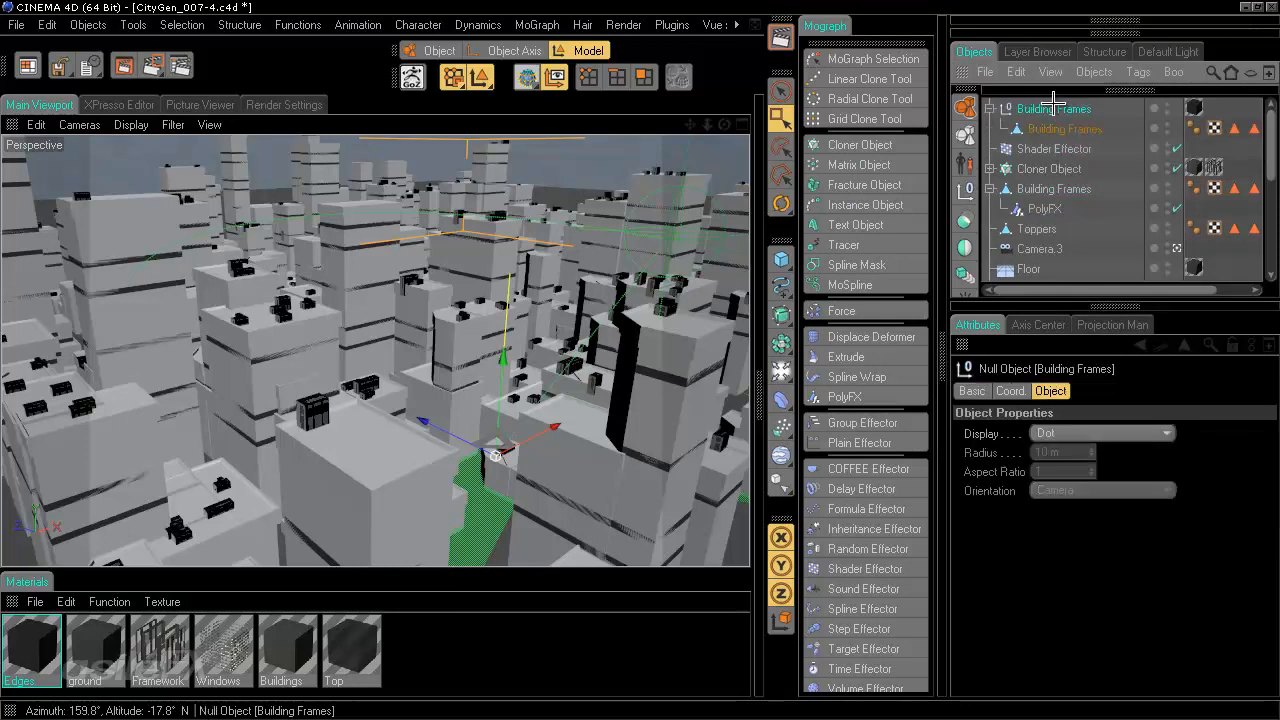
Hide the original Building Frames with PolyFX in both the editor and the renderer, and collapse its hierarchy
left_click(1148, 189)
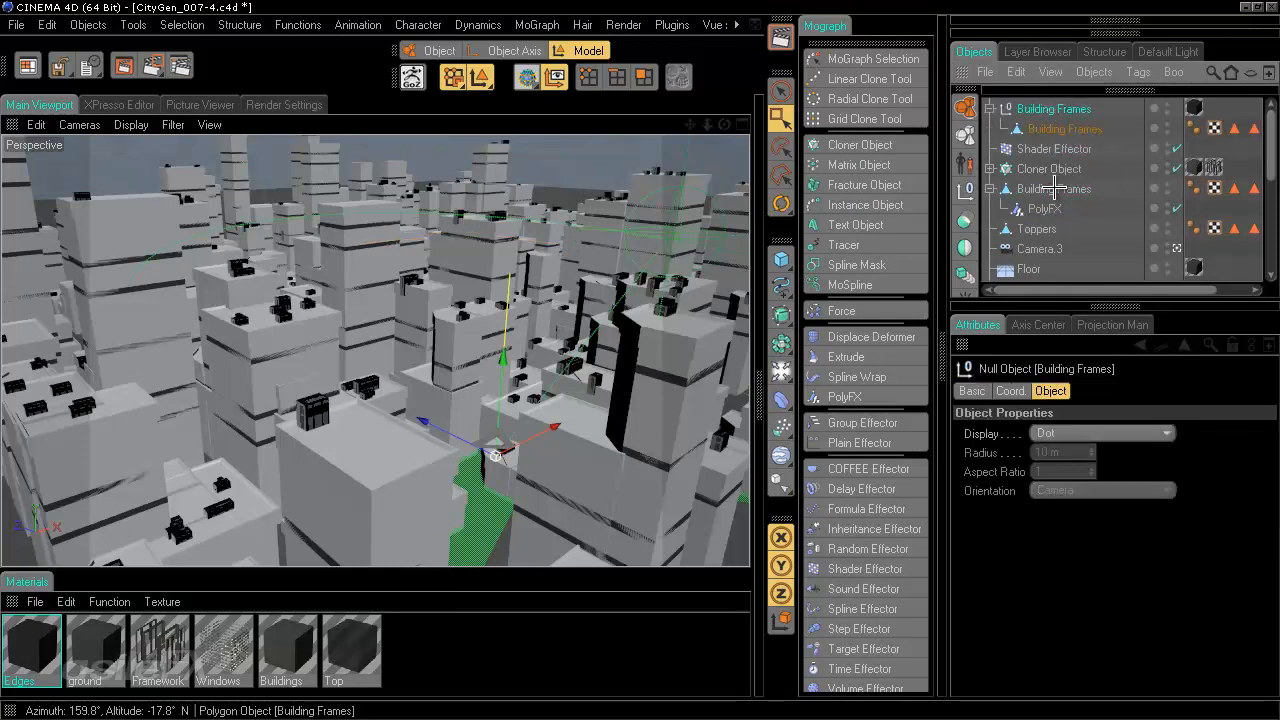
left_click(1167, 186)
double_click(1167, 192)
left_click(988, 189)
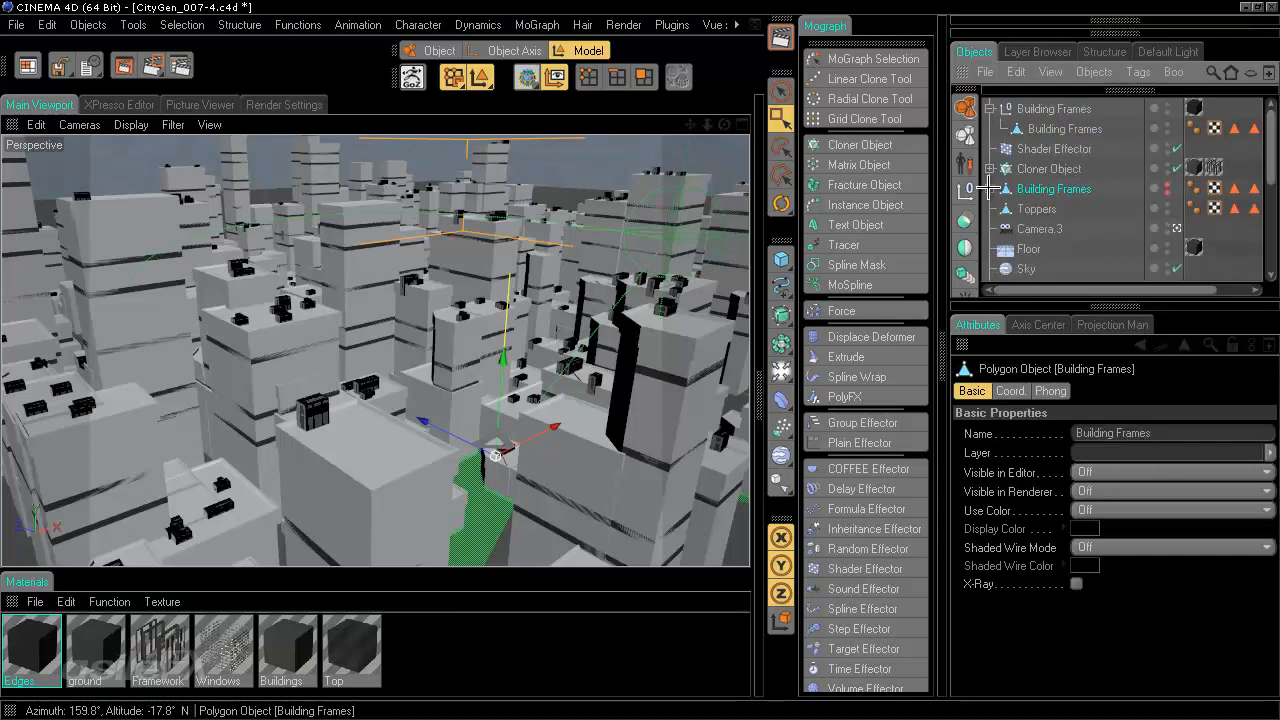
Pull the baked Building Frames mesh out of its null, transfer the null's dark material to it, and delete the empty null
left_click_drag(1060, 128, 1050, 104)
left_click(1062, 128)
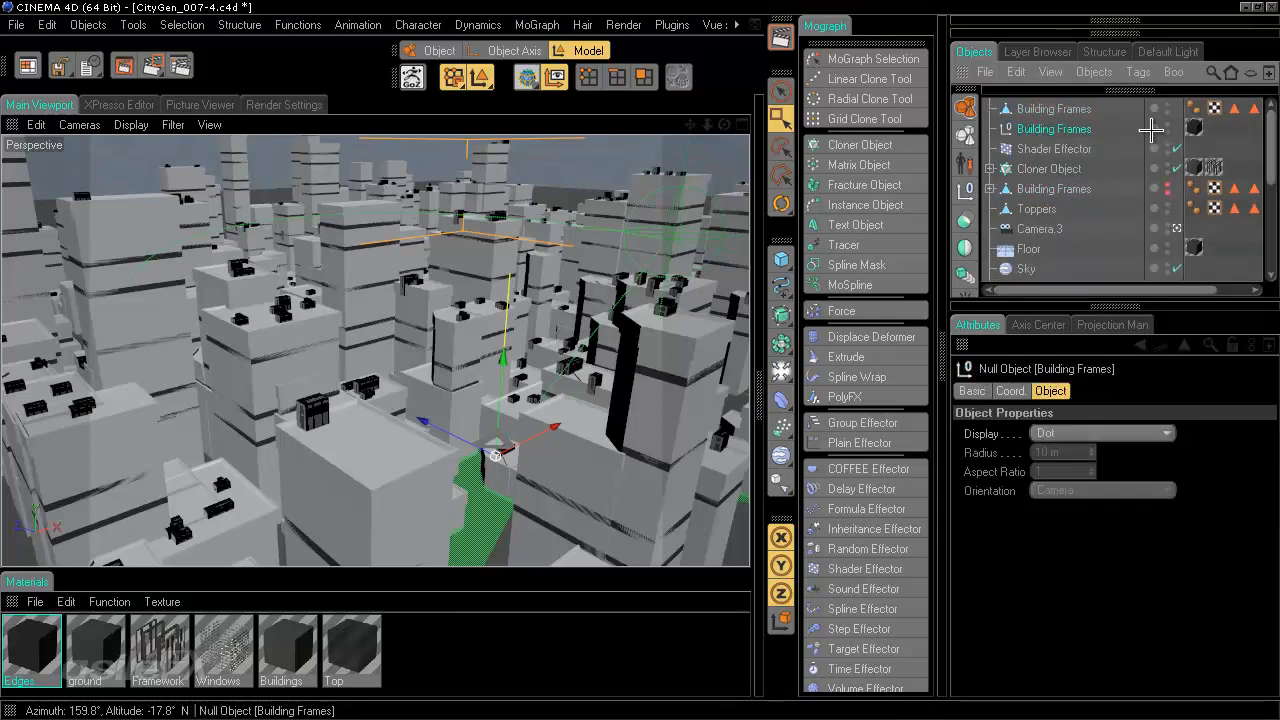
left_click_drag(1193, 128, 1095, 108)
left_click(1067, 130)
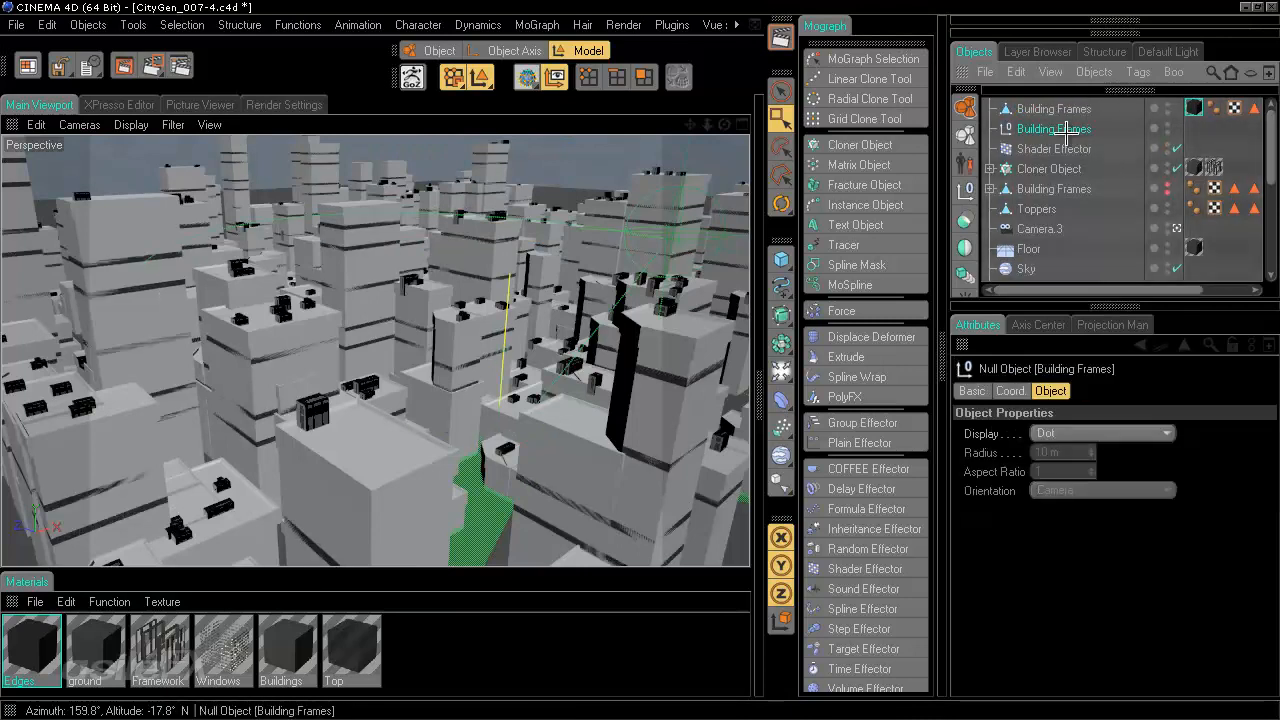
key("Delete")
left_click(1058, 108)
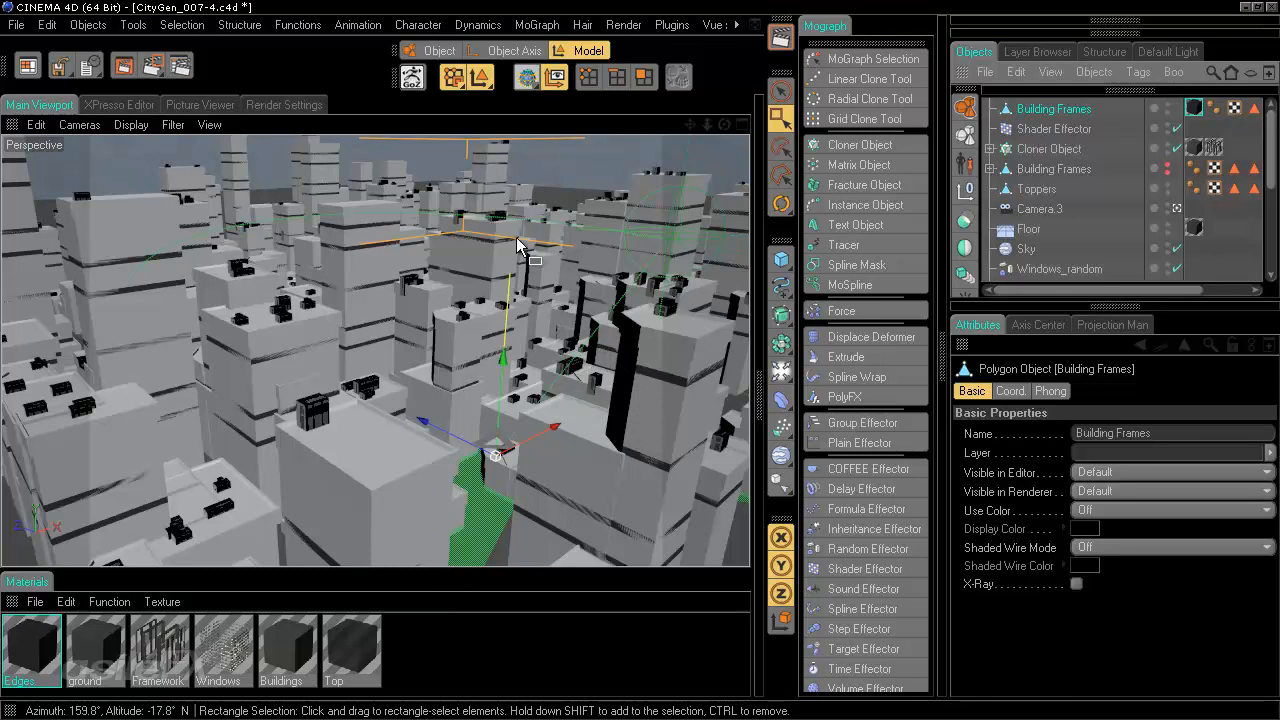
In polygon mode, clear the polygon selection on the baked Building Frames and optimize the mesh with a 0.01 m tolerance
left_click(644, 77)
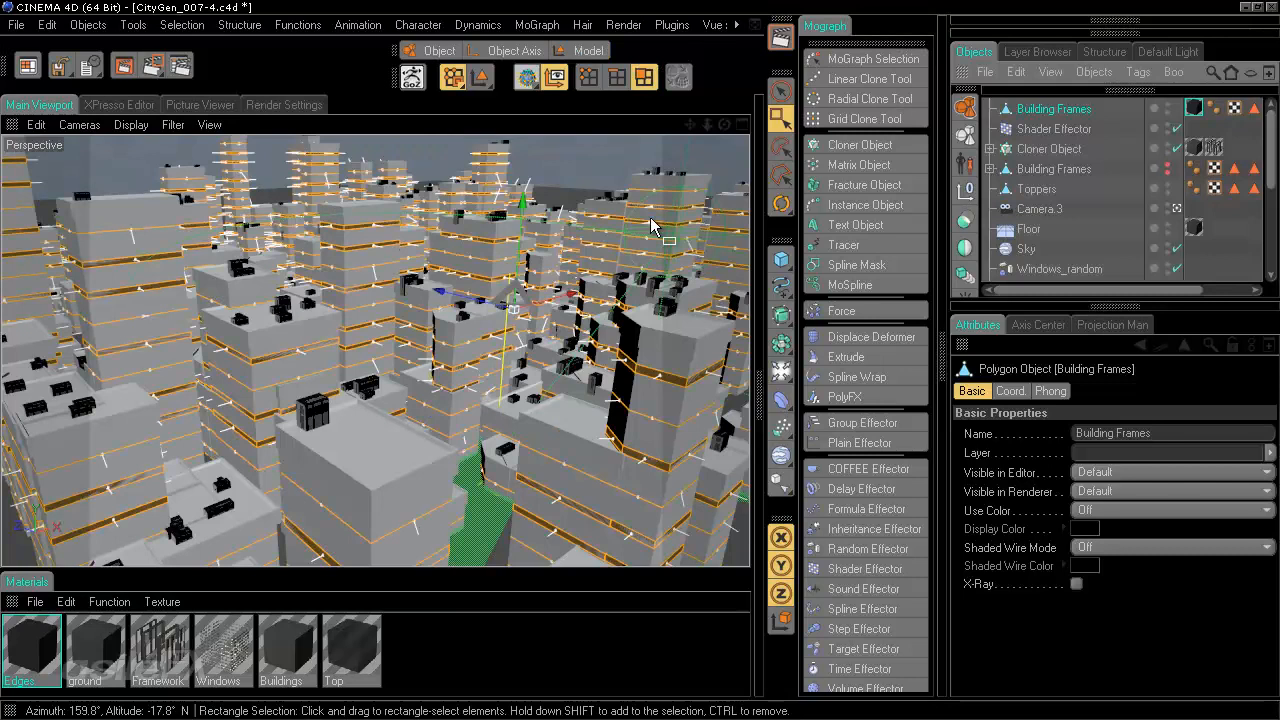
left_click(783, 91)
left_click(616, 151)
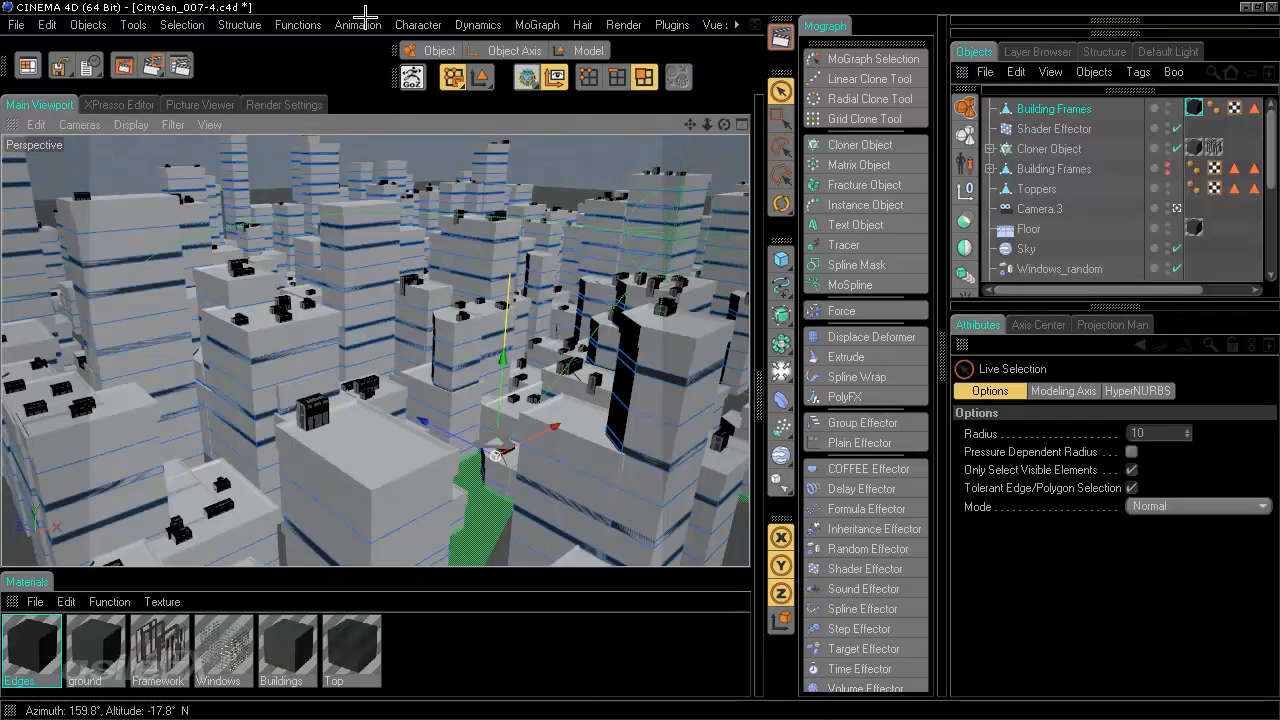
left_click(297, 27)
mouse_move(284, 22)
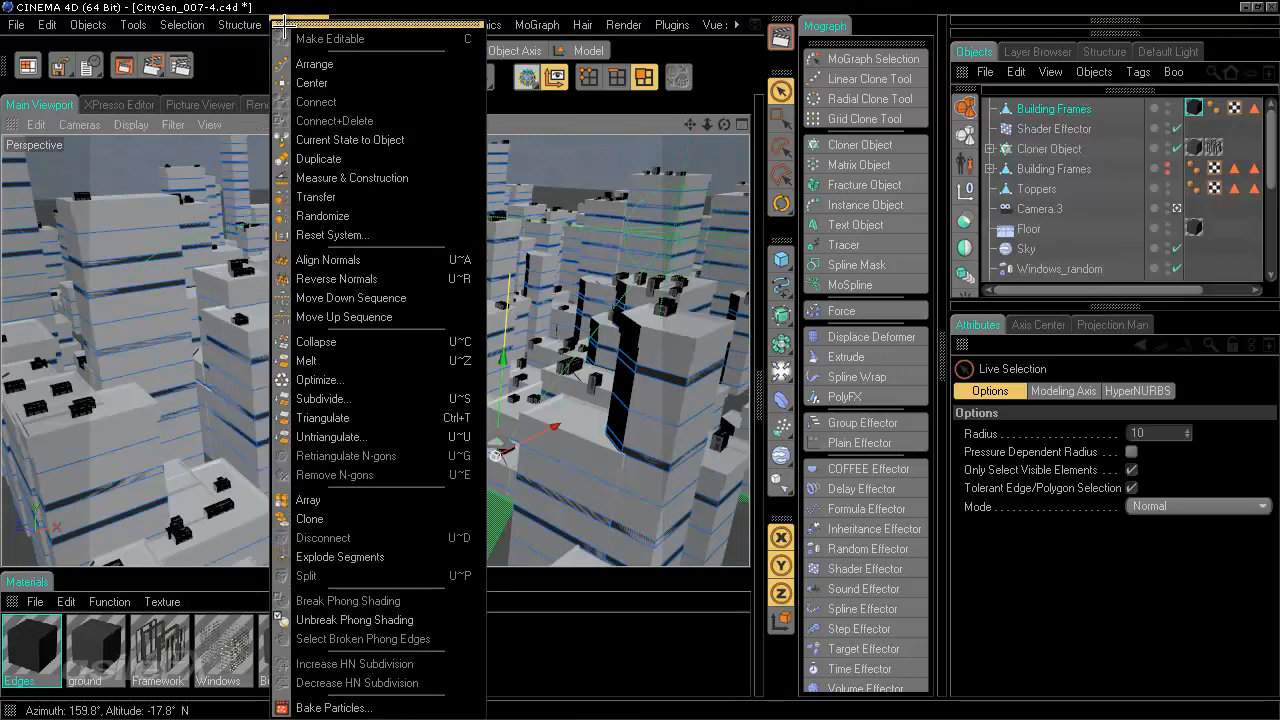
left_click(392, 380)
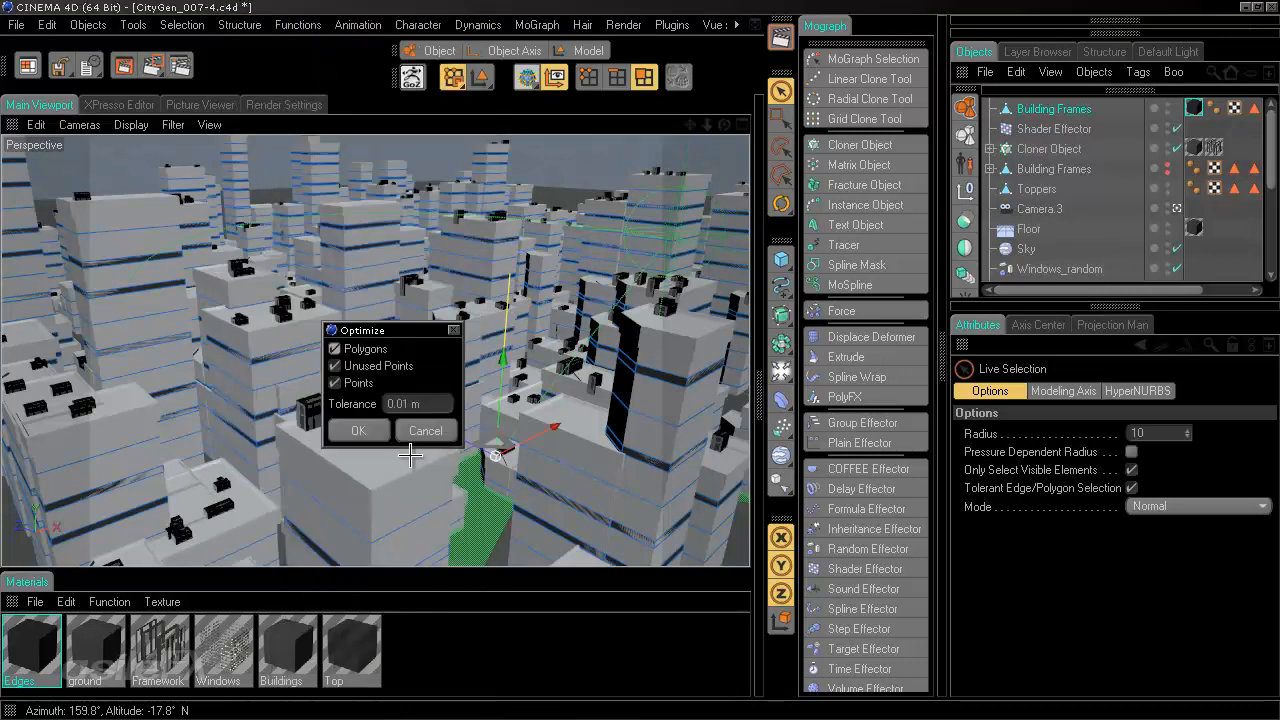
left_click(359, 430)
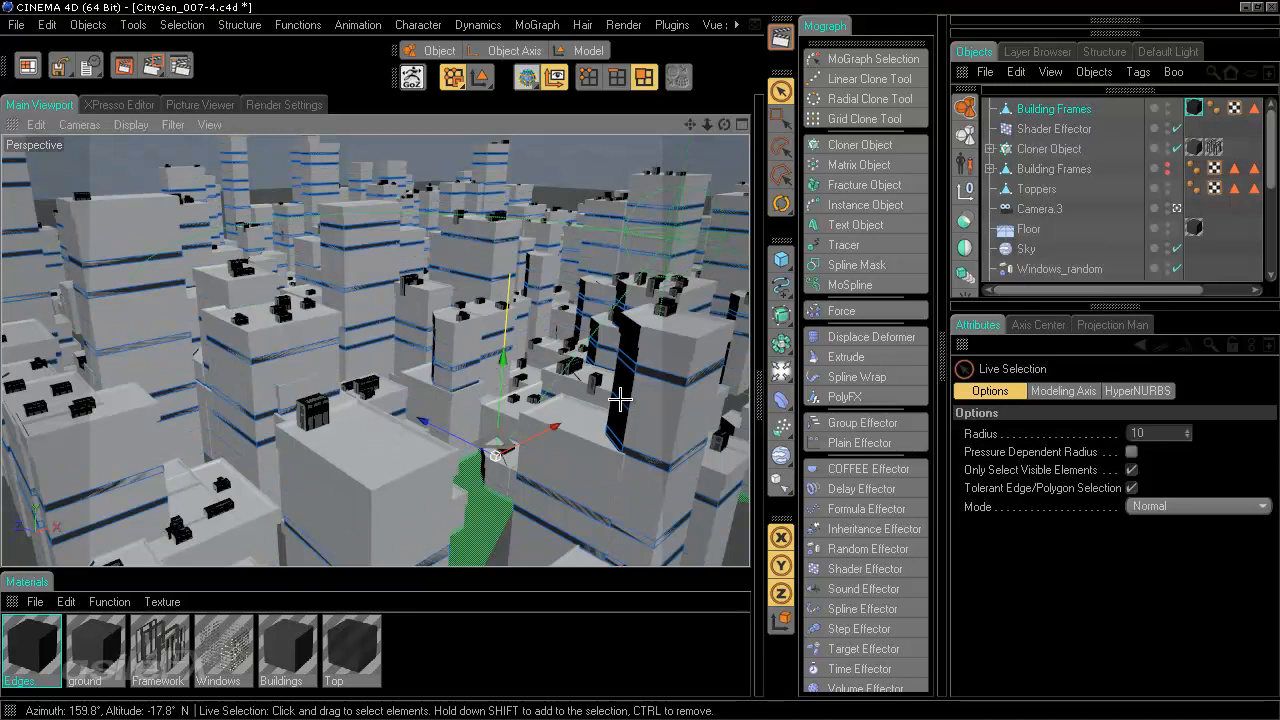
Run Optimize again on the baked Building Frames with Polygons, Unused Points and Points enabled
left_click(357, 24)
mouse_move(318, 24)
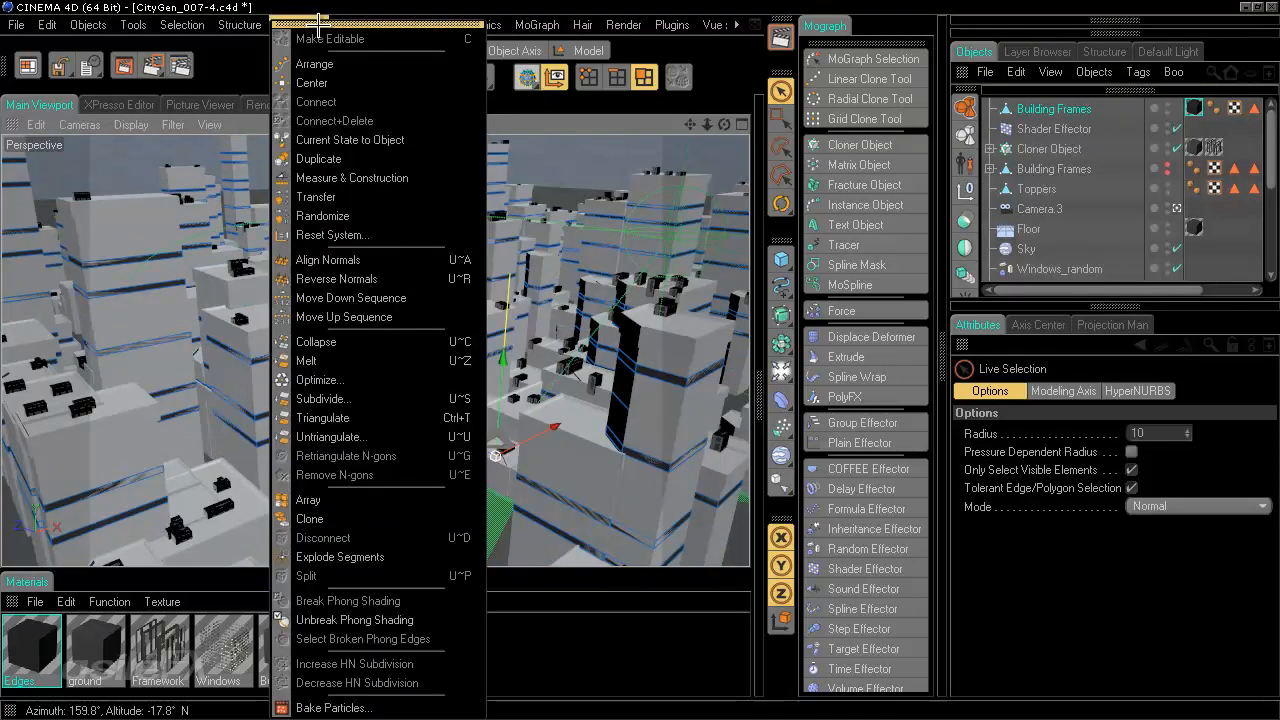
left_click(389, 379)
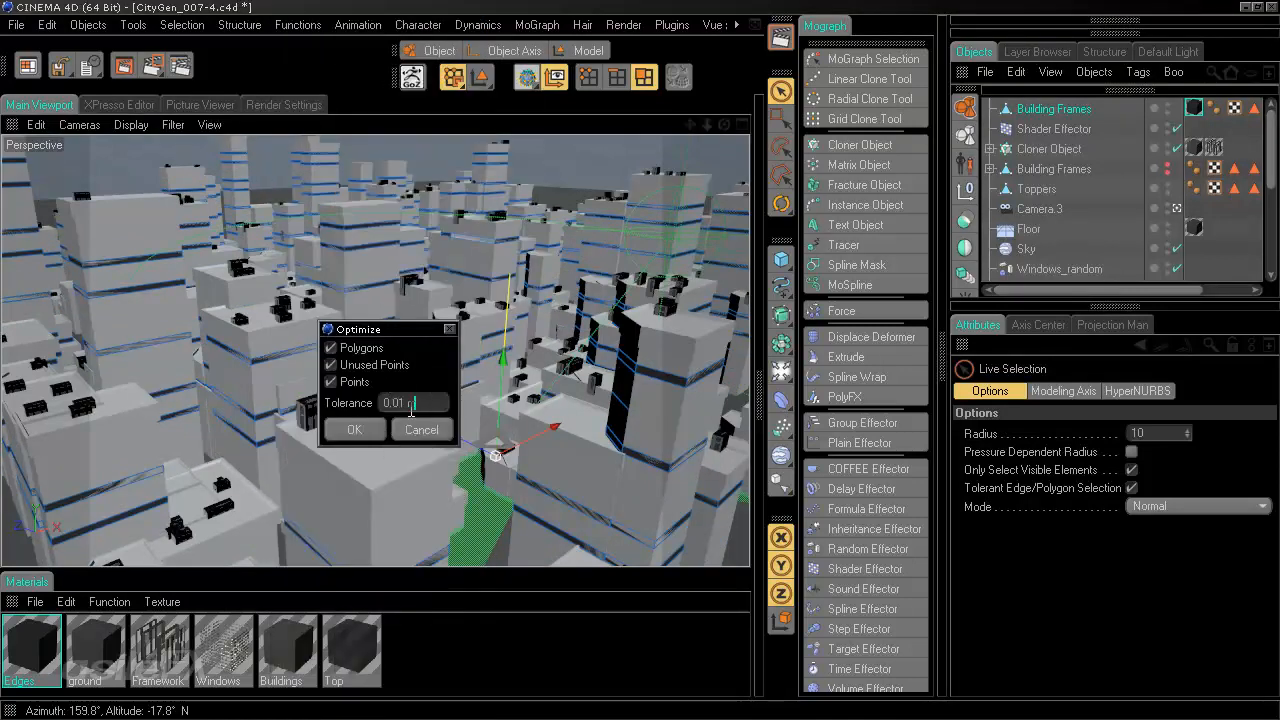
left_click(369, 428)
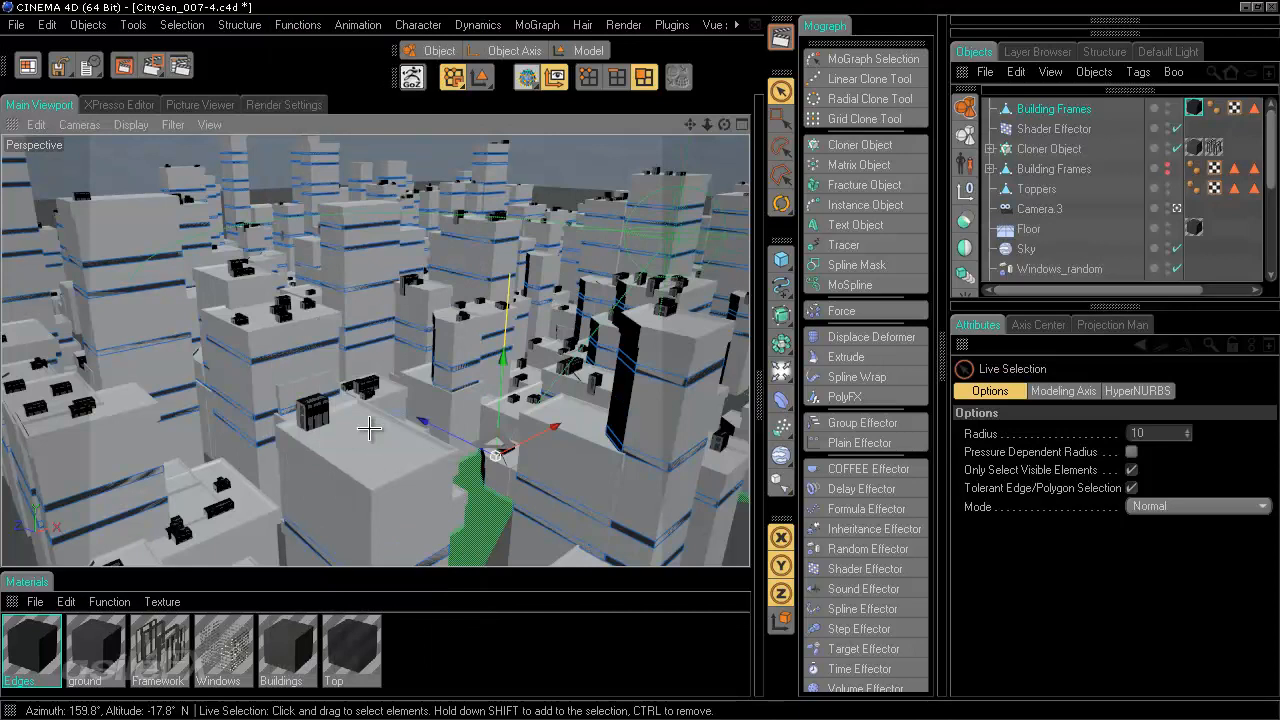
Optimize the baked Building Frames once more with the Tolerance set to 2
left_click(298, 24)
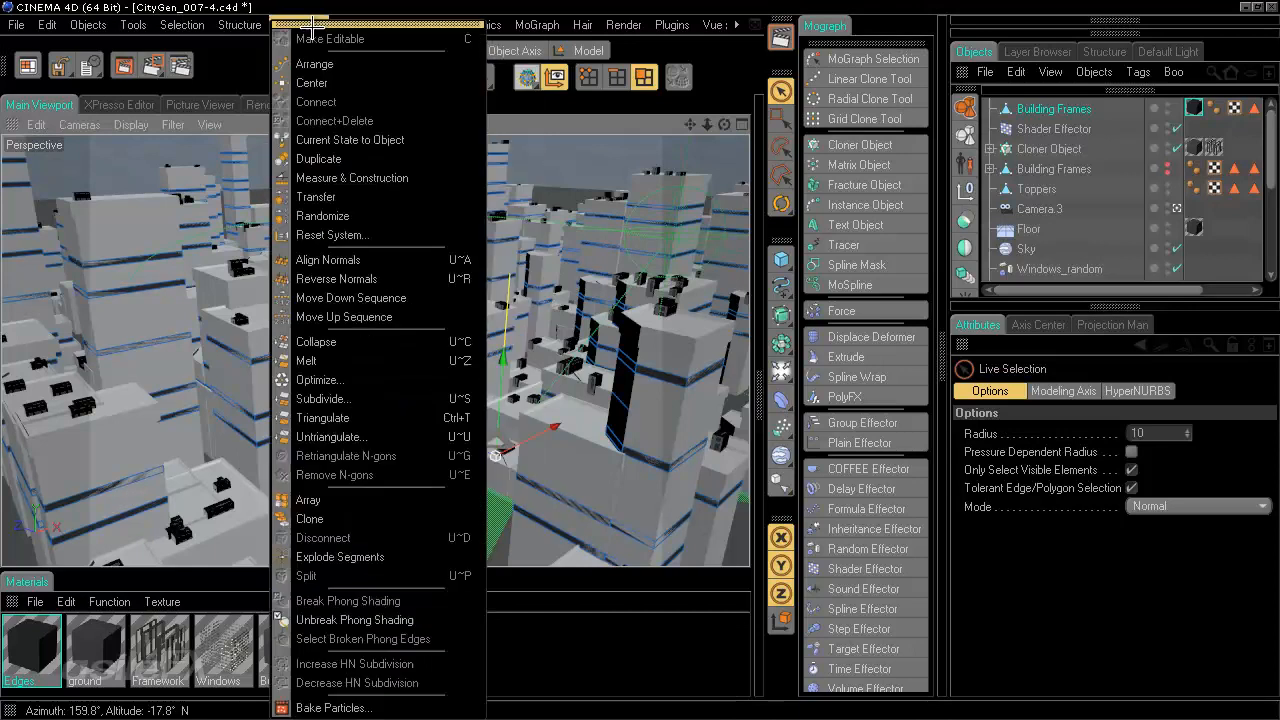
left_click(389, 360)
double_click(392, 397)
type("2")
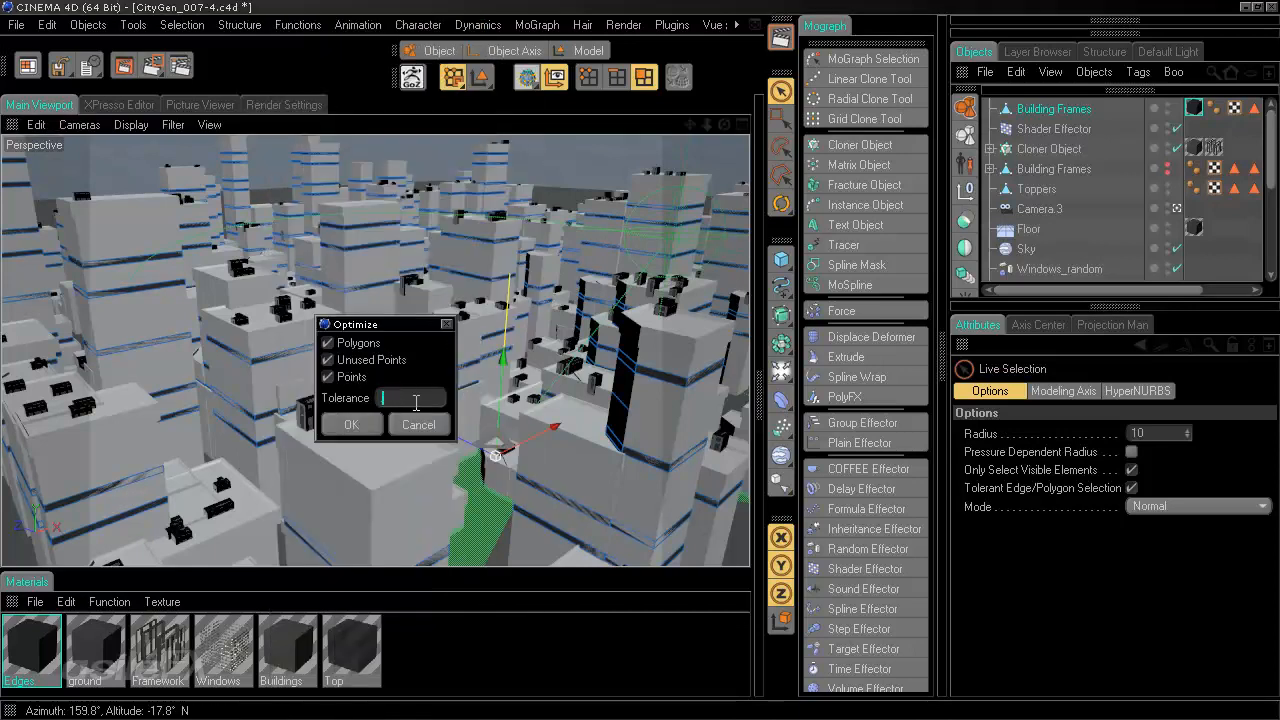
left_click(356, 424)
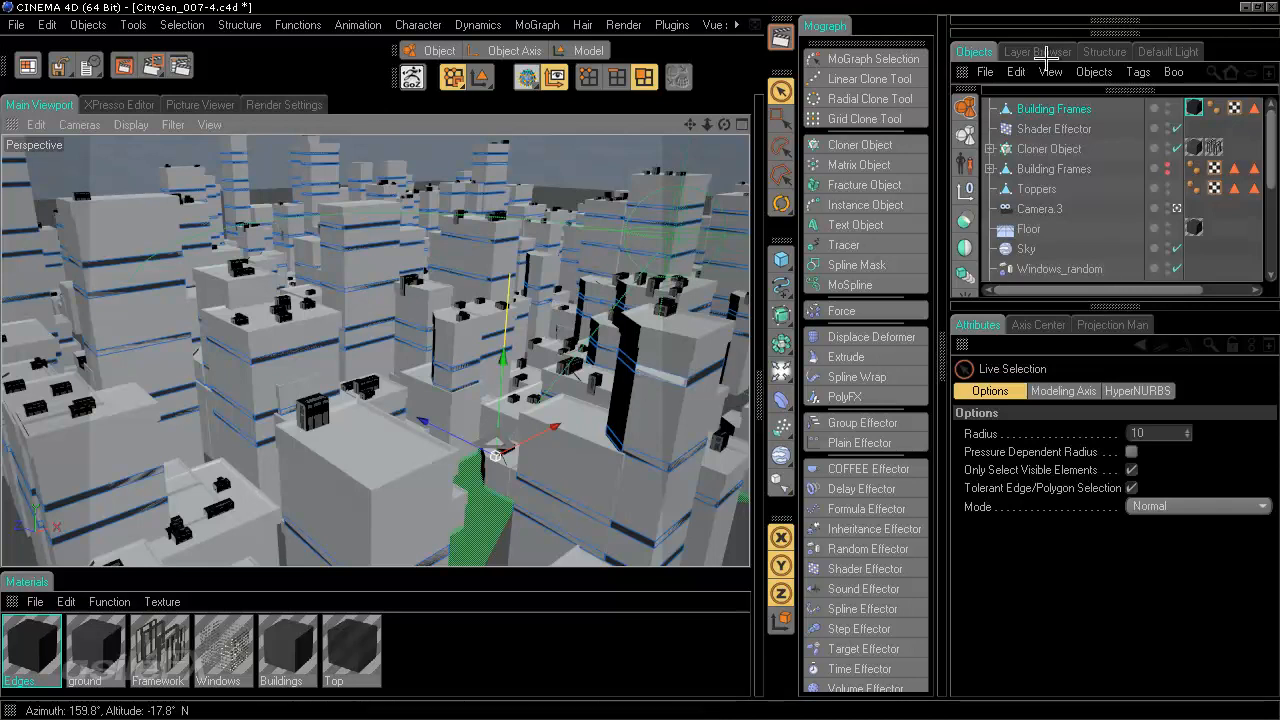
Extrude the polygons of the baked Building Frames with a Maximum Angle of 0°
left_click(1054, 108)
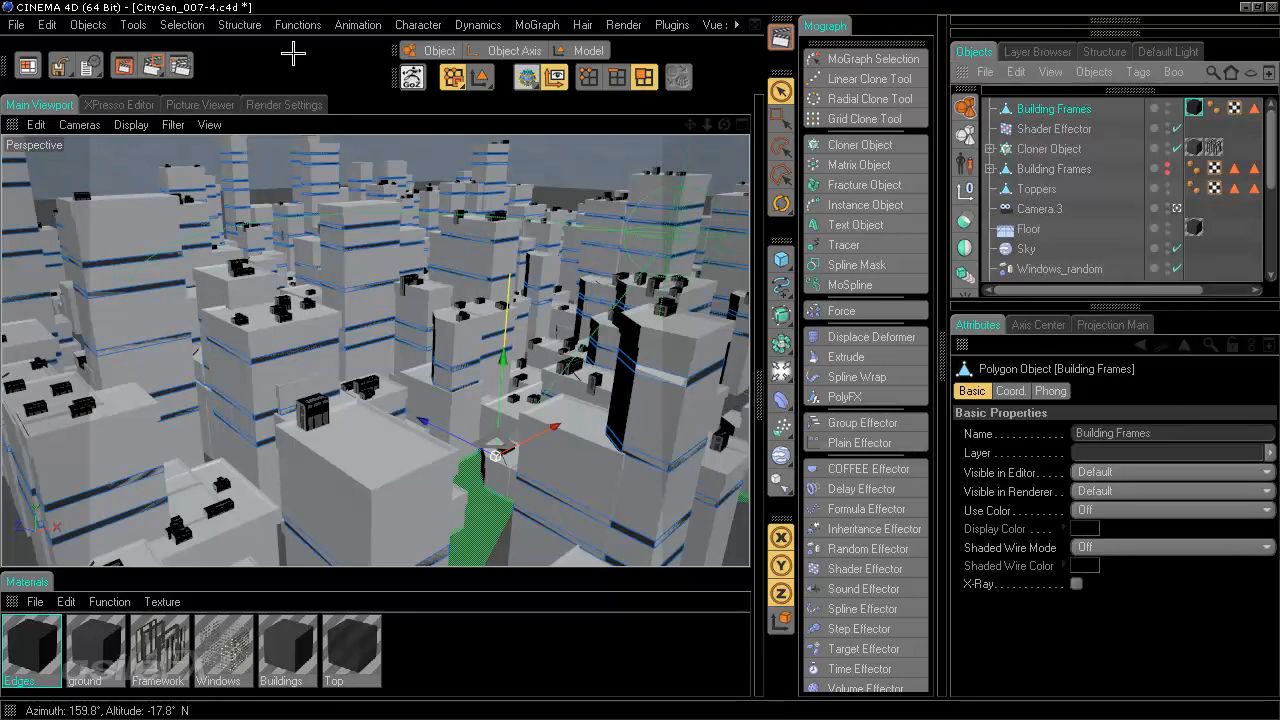
left_click(284, 19)
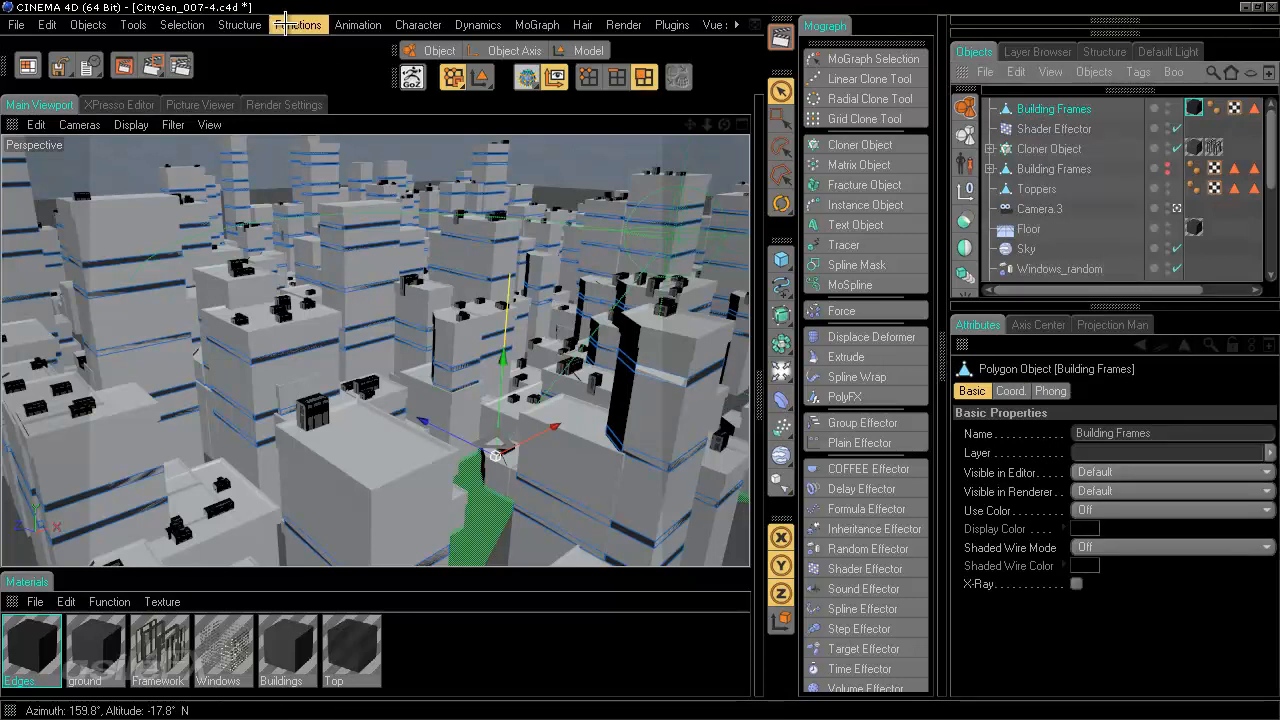
mouse_move(246, 17)
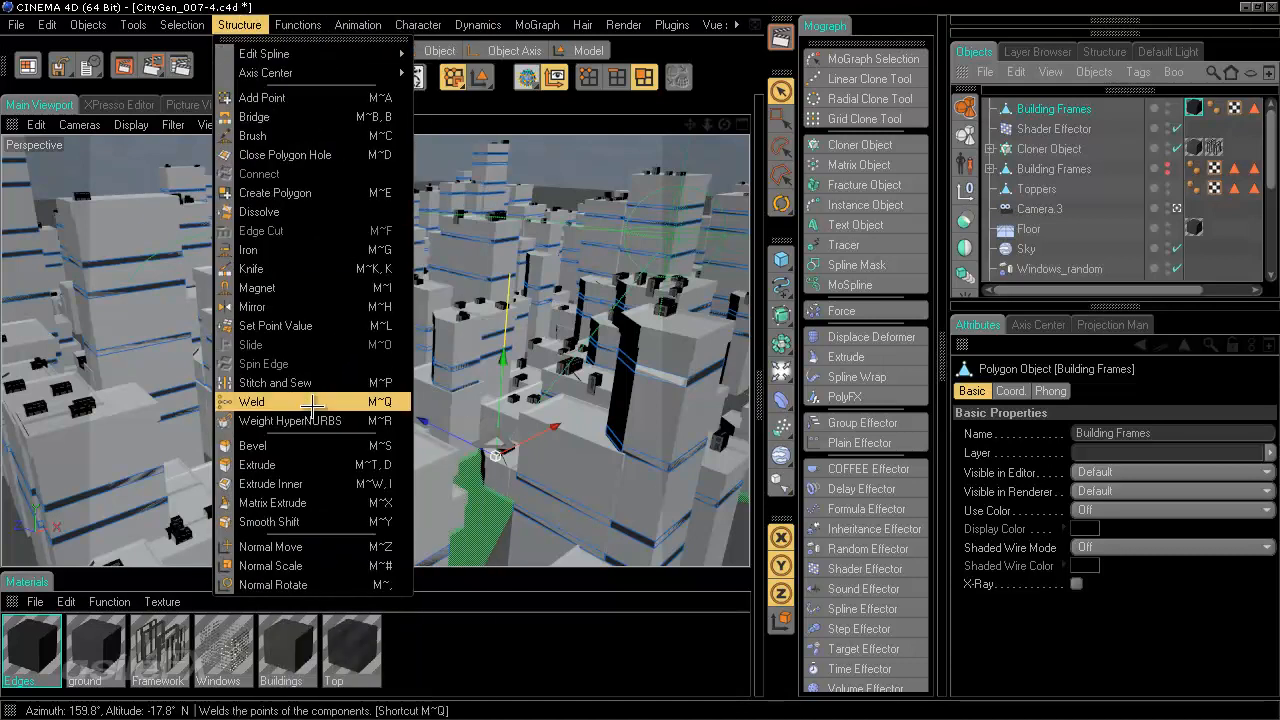
left_click(270, 464)
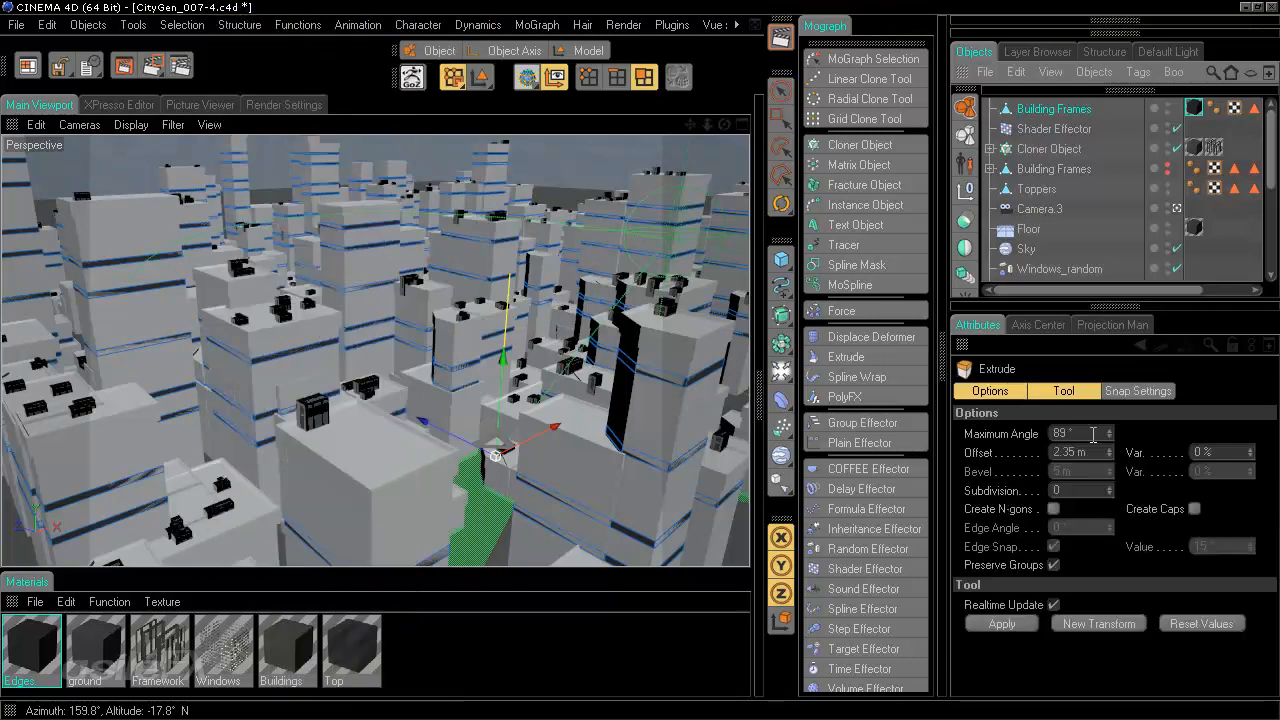
left_click_drag(1093, 434, 989, 437)
type("0")
key("Return")
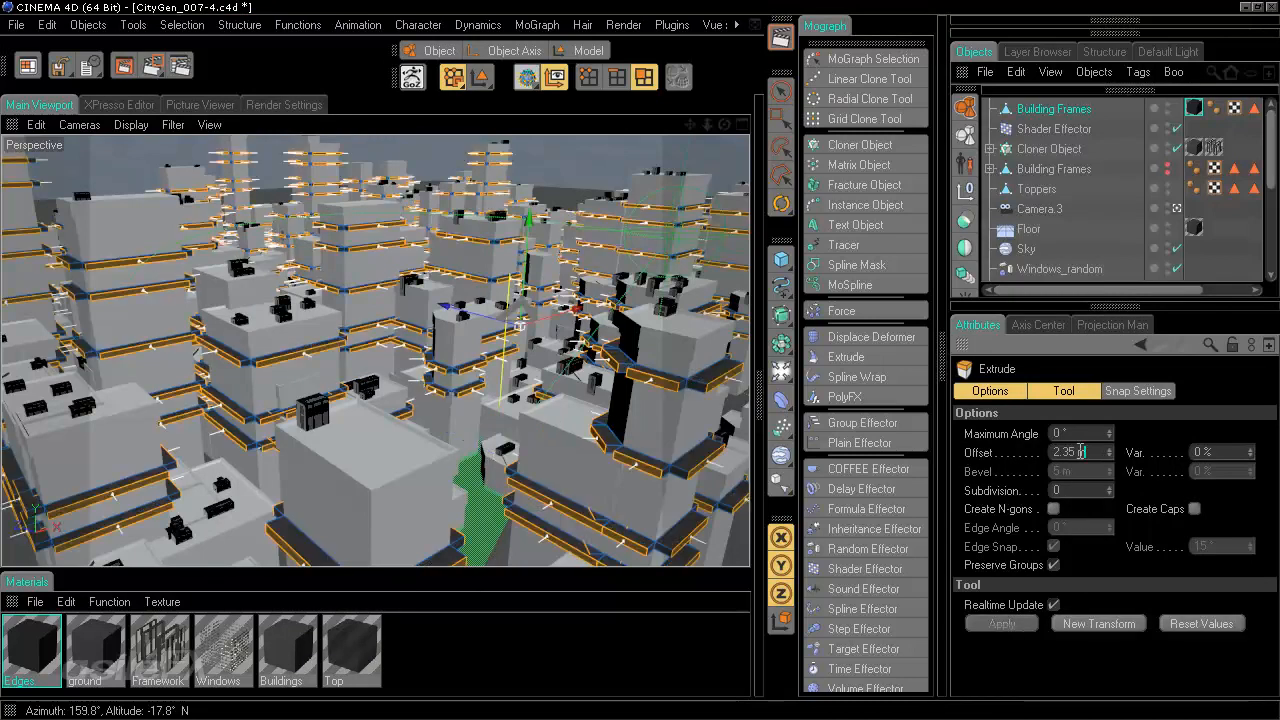
Set the extrusion's Maximum Angle to 360° and its Offset to 0.5 m
left_click_drag(1079, 434, 1035, 441)
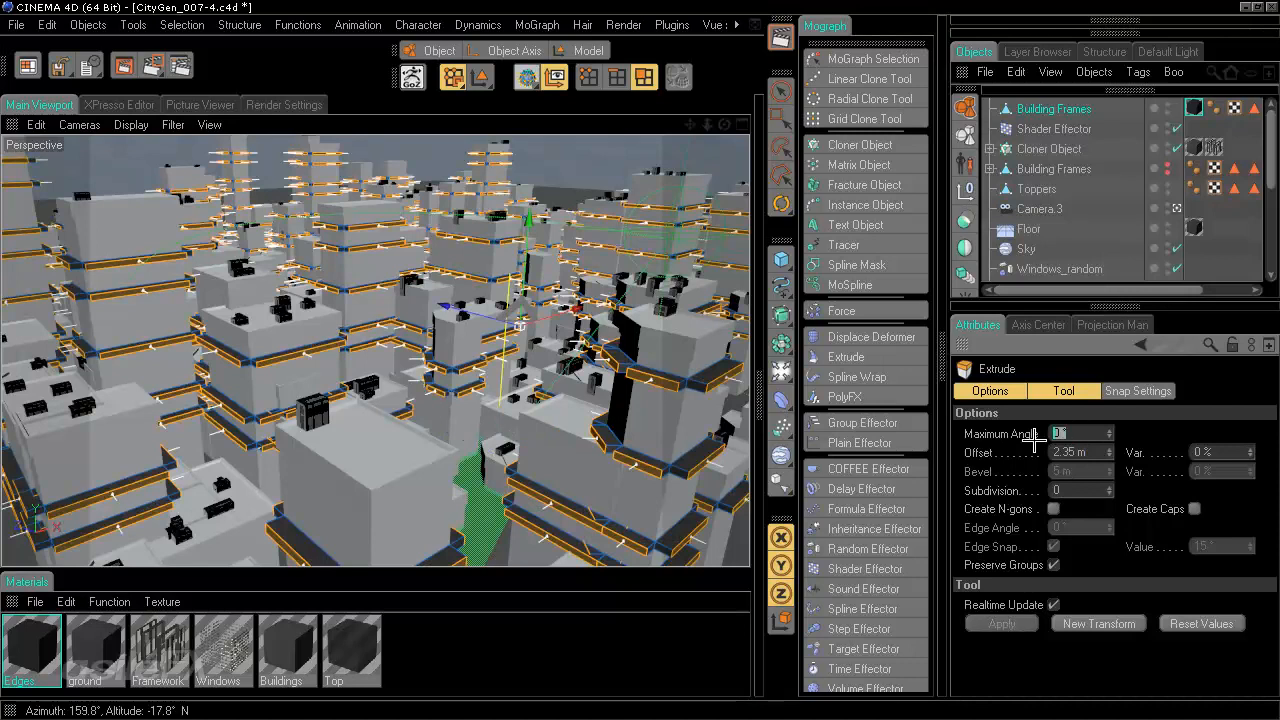
type("36")
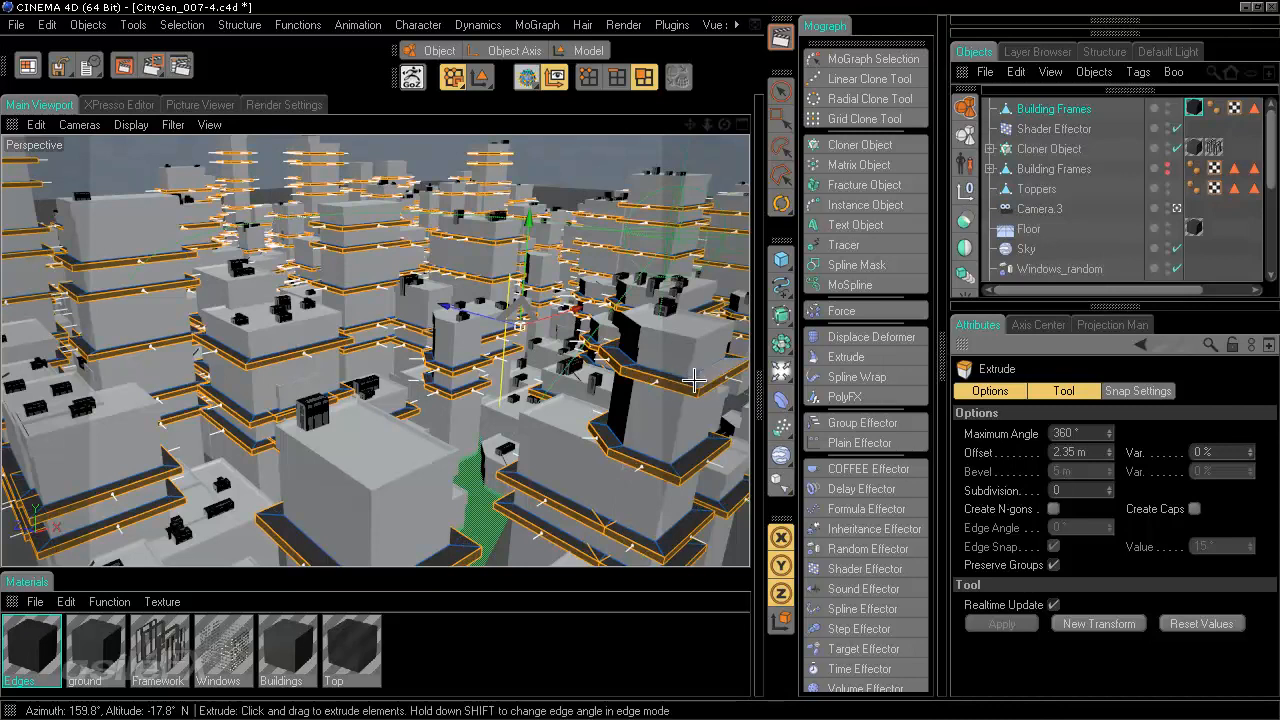
left_click(1068, 452)
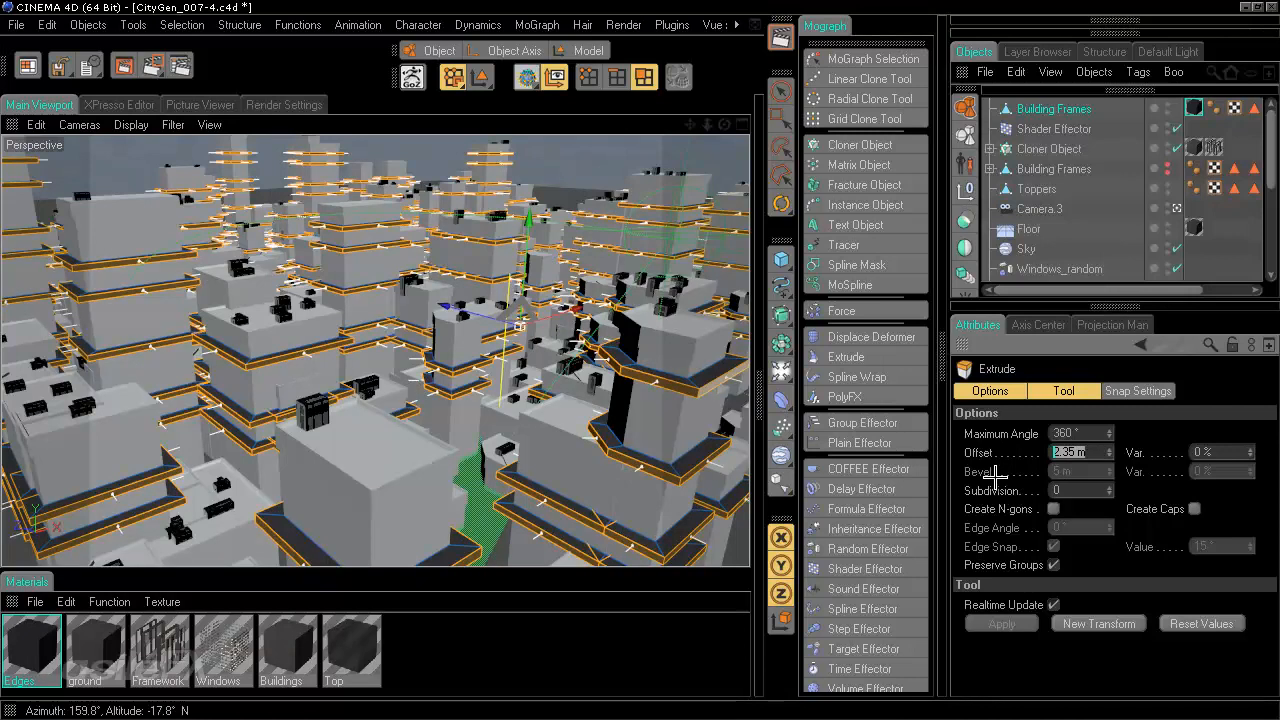
type(".5")
key("Return")
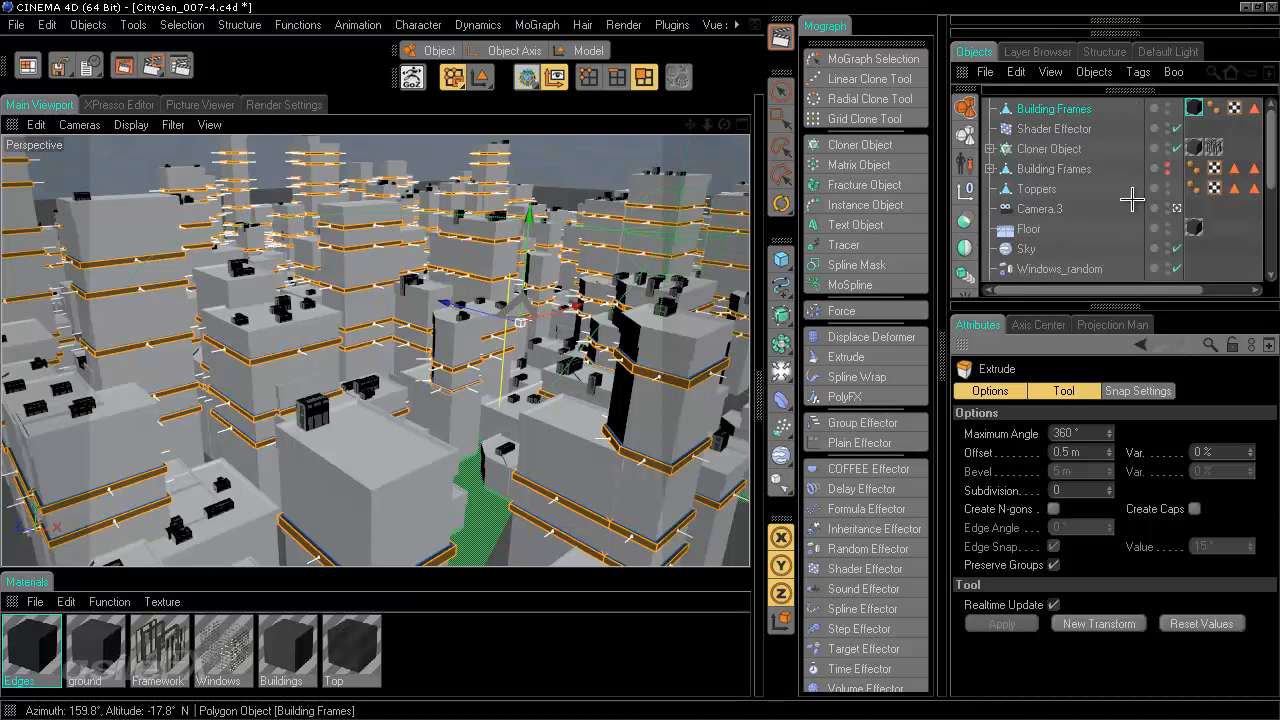
Render a preview of the perspective view with nothing selected, and reselect the baked Building Frames object
left_click(781, 91)
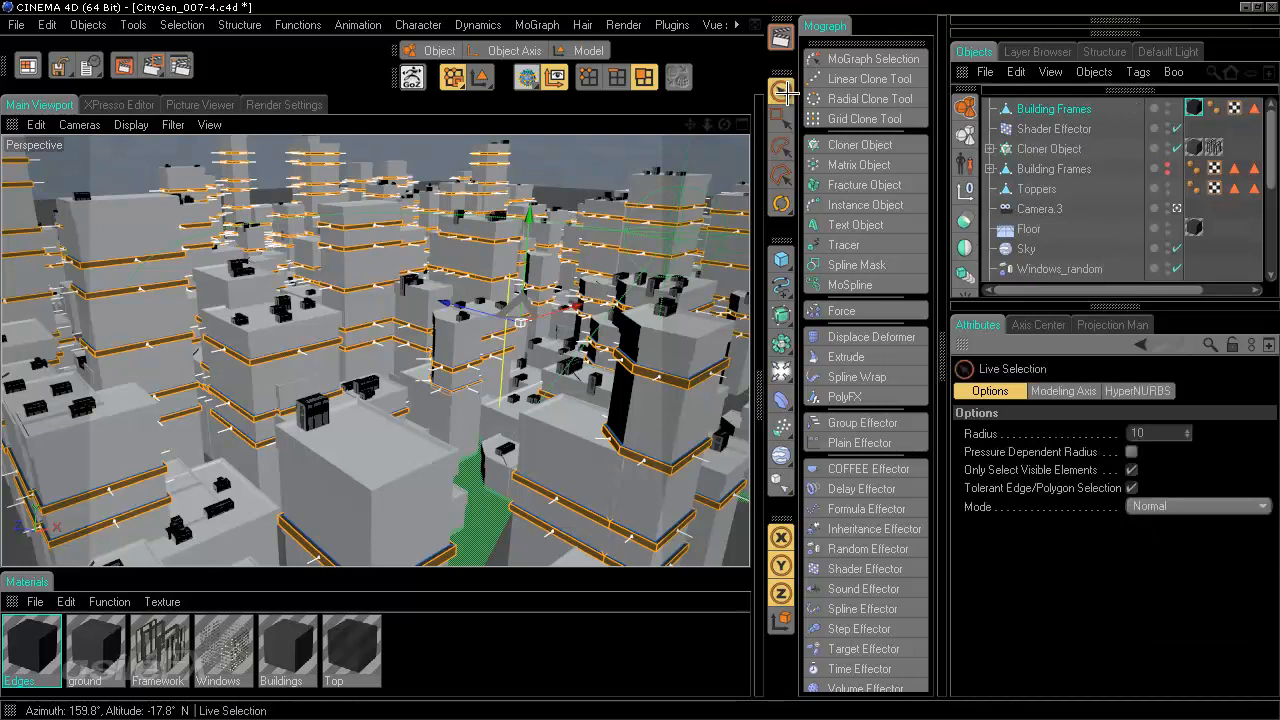
left_click(1250, 122)
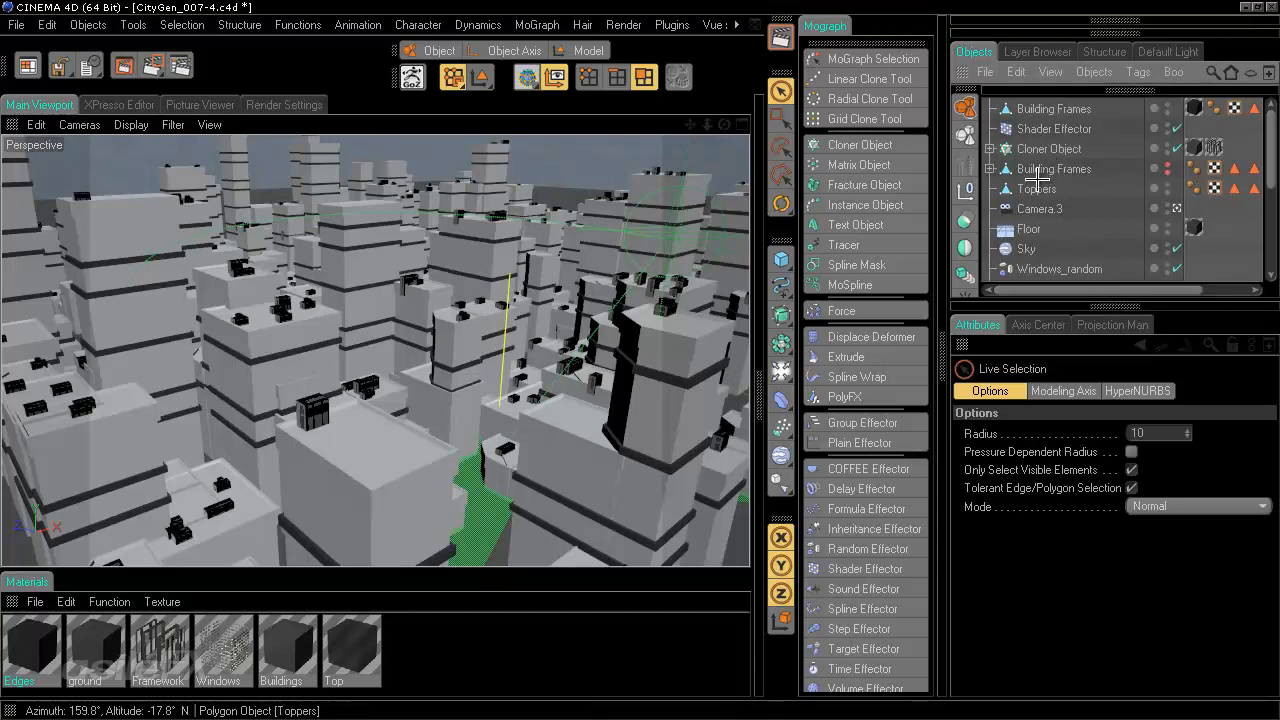
key("ctrl+r")
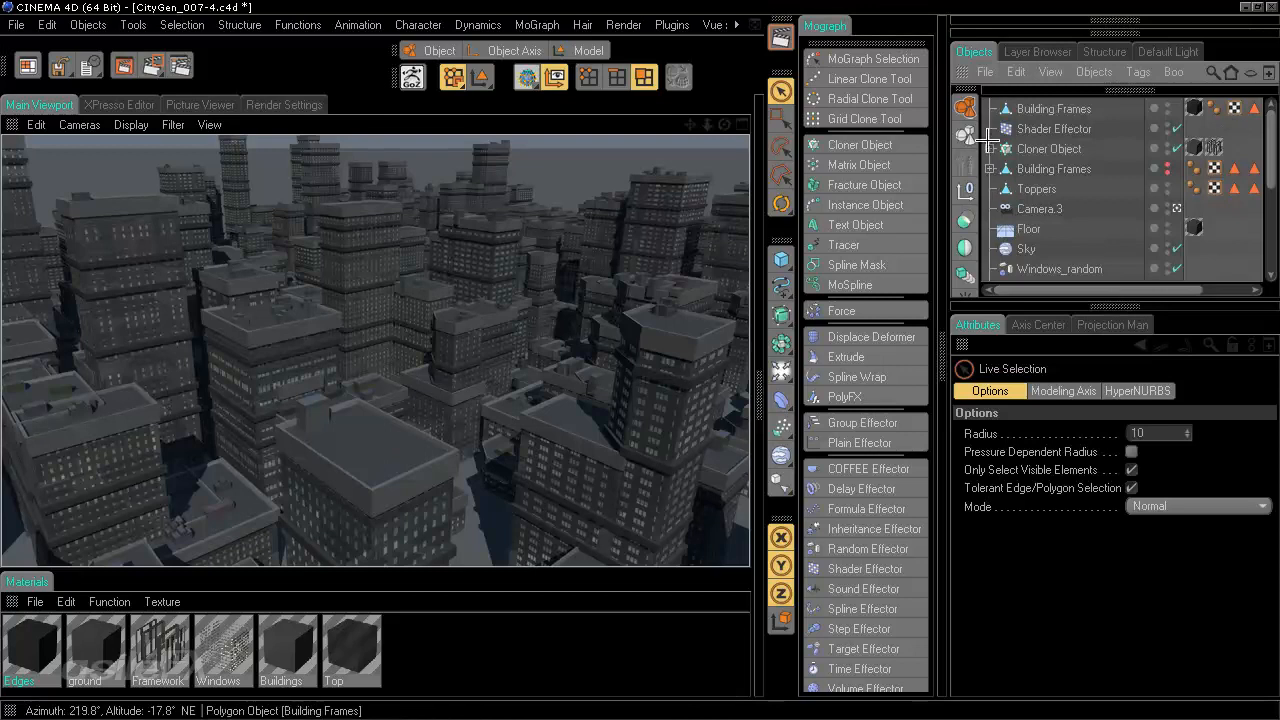
left_click(1037, 110)
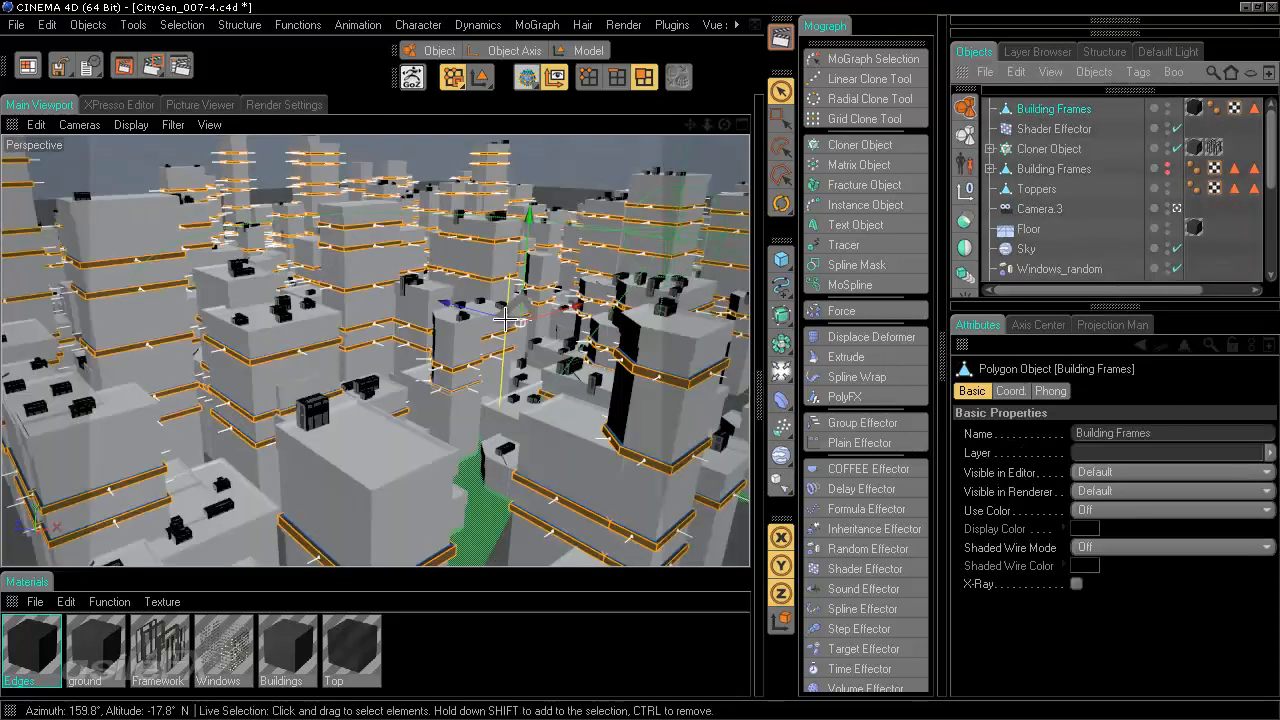